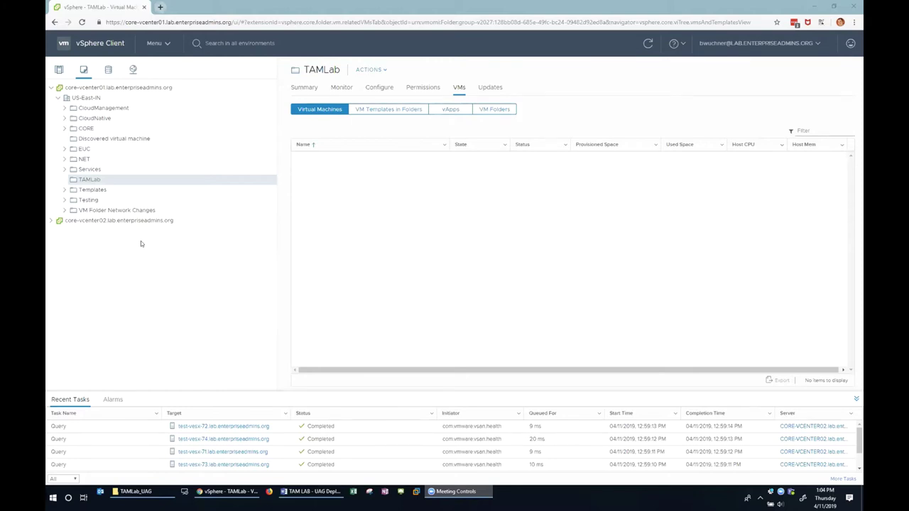
Start the Deploy OVF Template wizard on the TAMLab folder
right_click(103, 183)
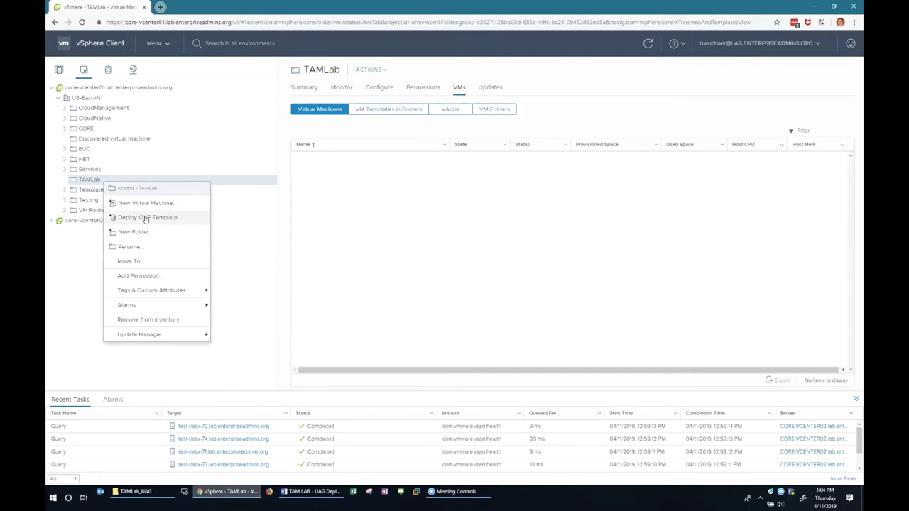
click(145, 218)
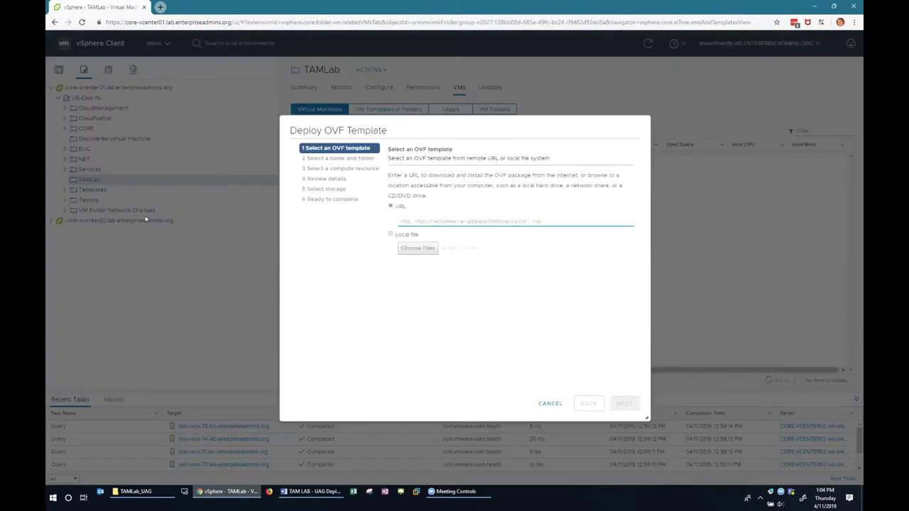
Use the local file euc-unified-access-gateway-3.5.0.0-12645341_OVF10.ova as the template
click(390, 235)
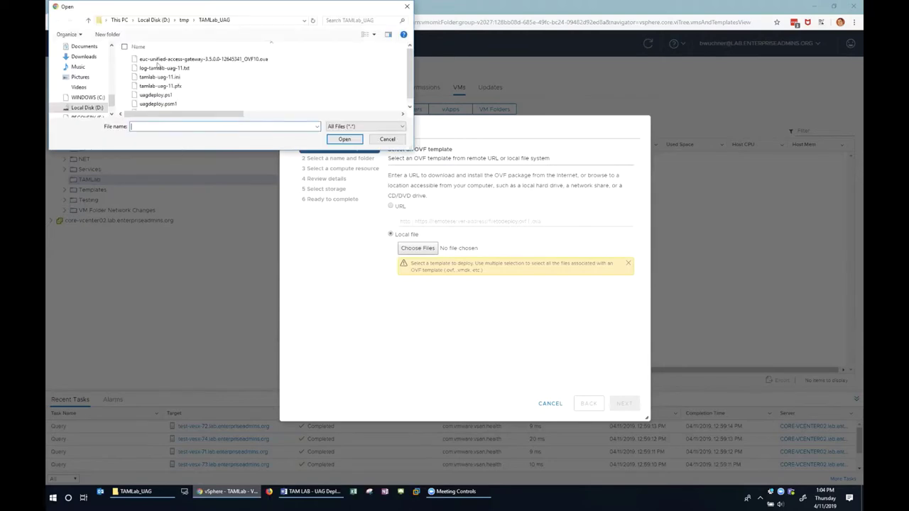
click(156, 61)
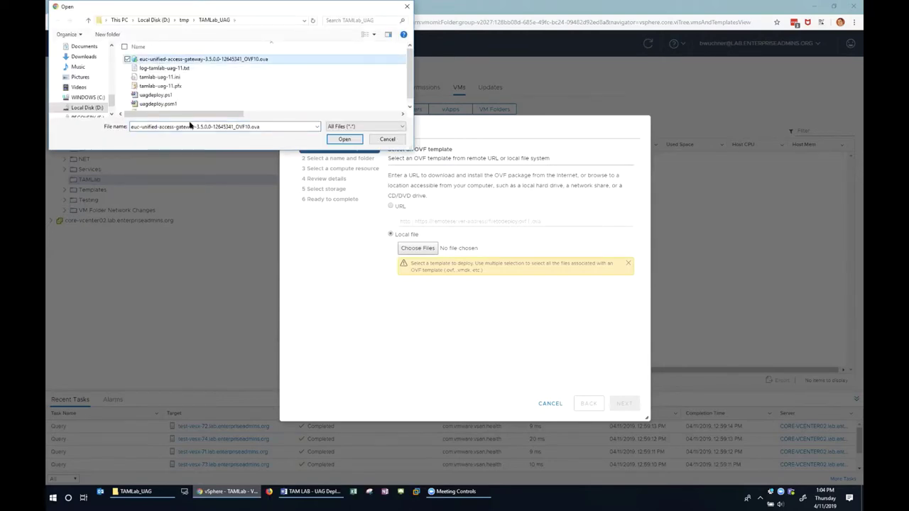
drag(154, 8, 166, 71)
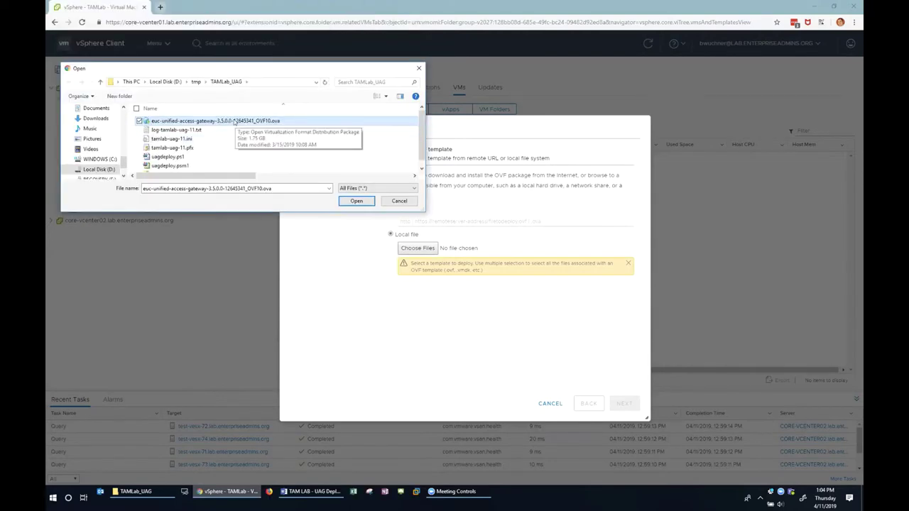
double_click(234, 122)
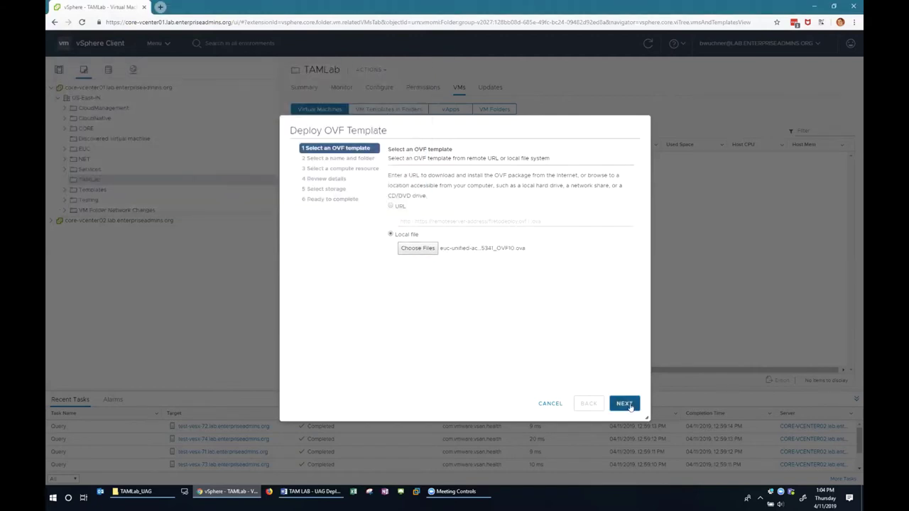
click(624, 403)
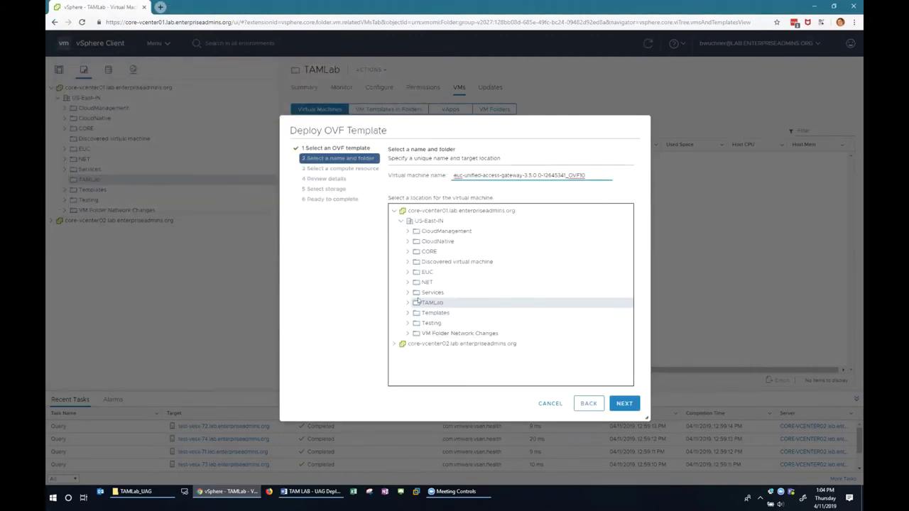
Name the new VM tamlab-uag-11 and place it in the TAMLab folder
click(406, 305)
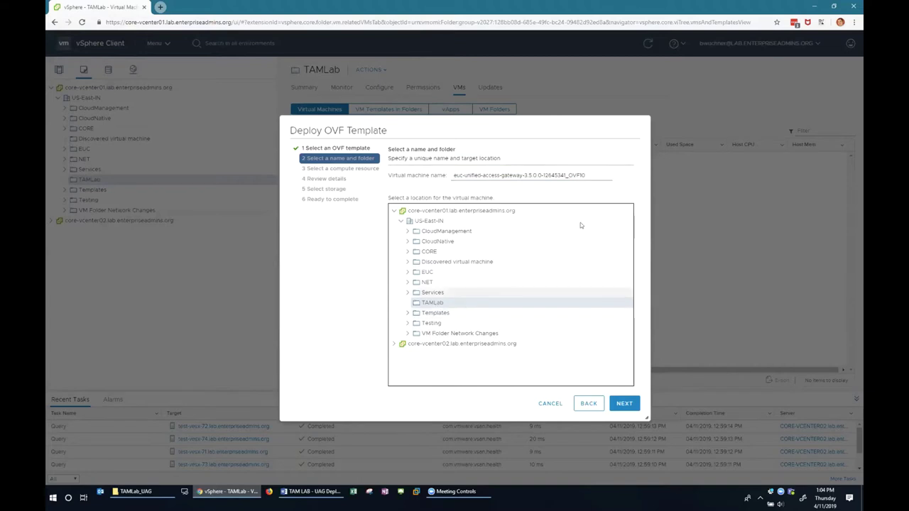
drag(601, 175, 427, 170)
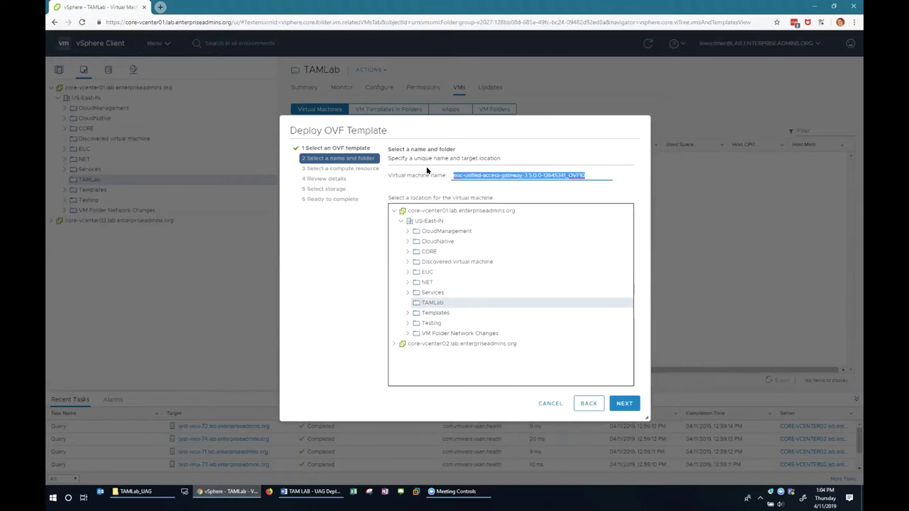
text(tamlab-)
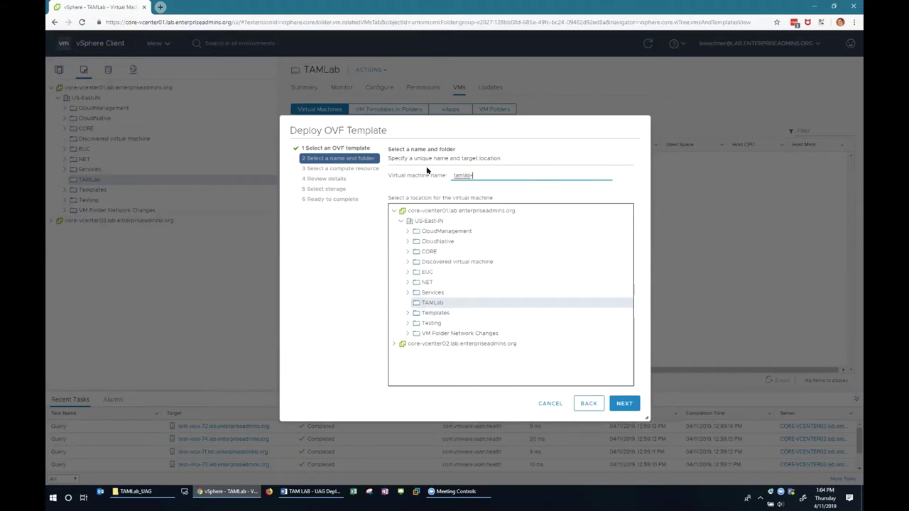
text(uag-11)
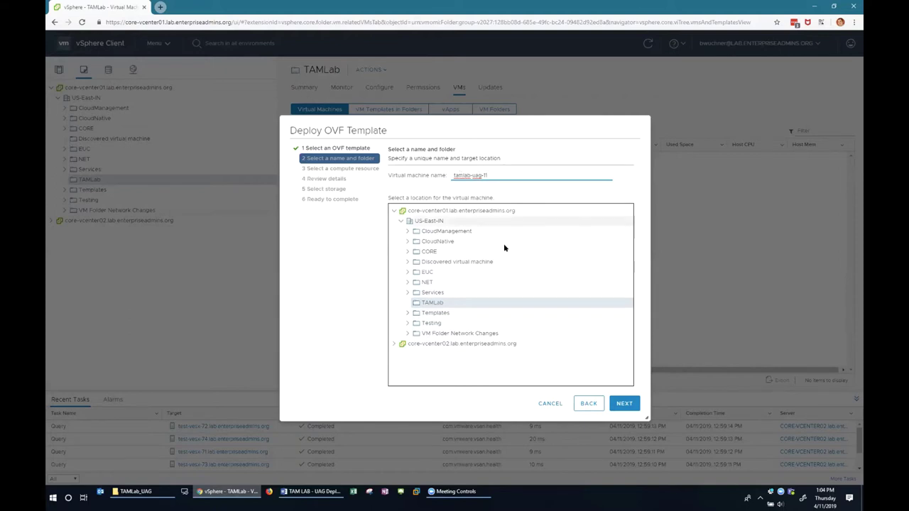
click(624, 403)
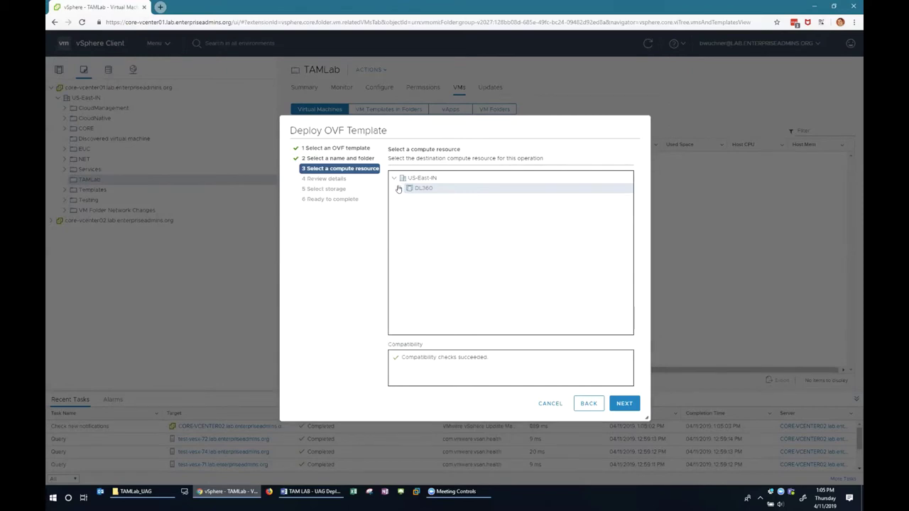
Choose host 192.168.127.32 in the DL360 cluster as the compute resource
click(399, 188)
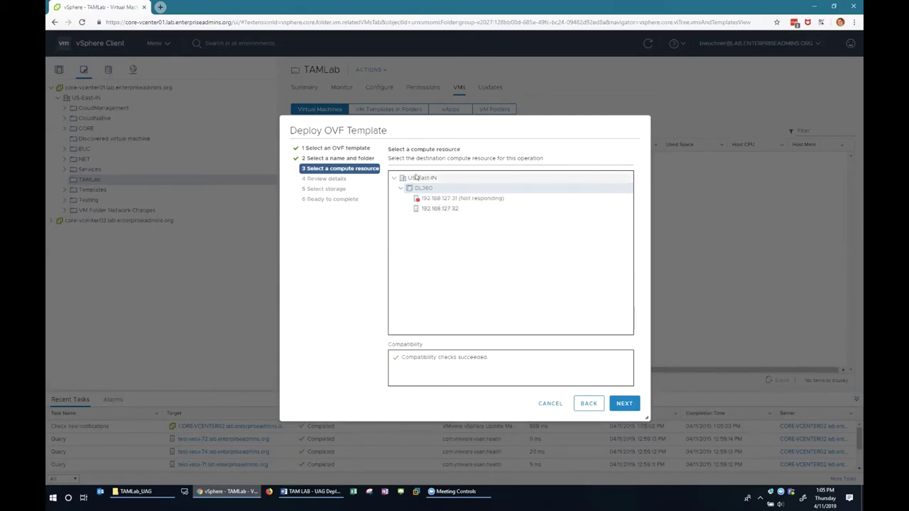
click(439, 210)
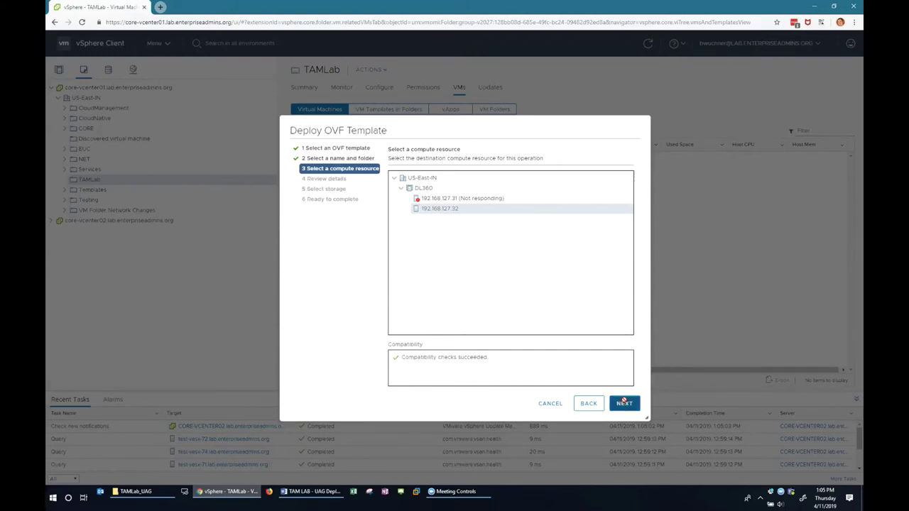
click(622, 403)
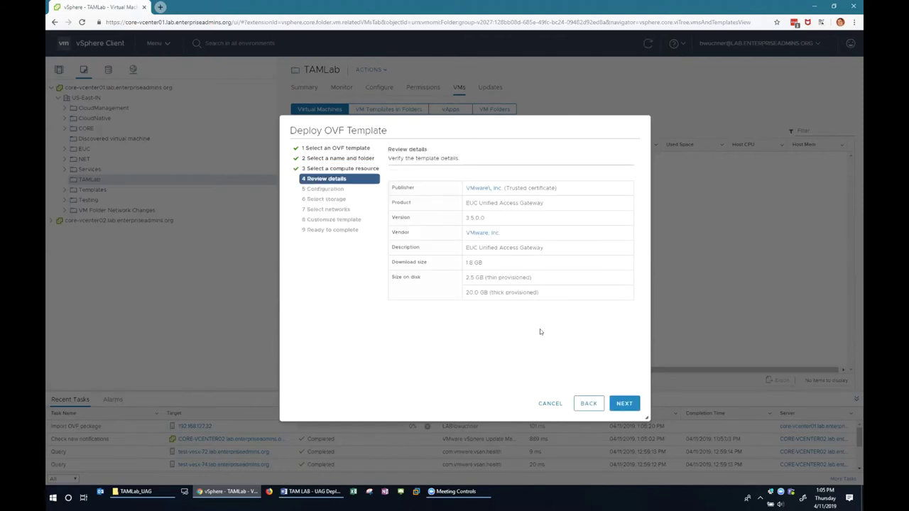
Accept the template details and keep the Single NIC deployment configuration
click(622, 402)
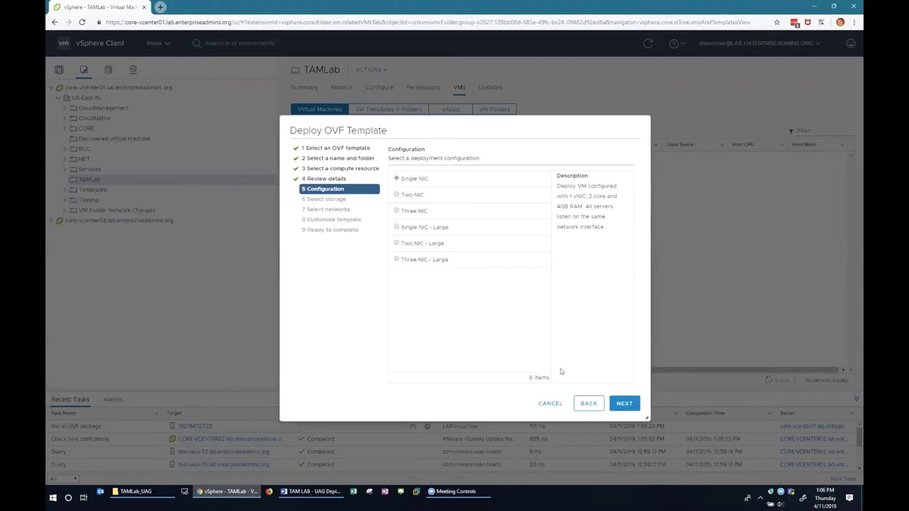
click(623, 402)
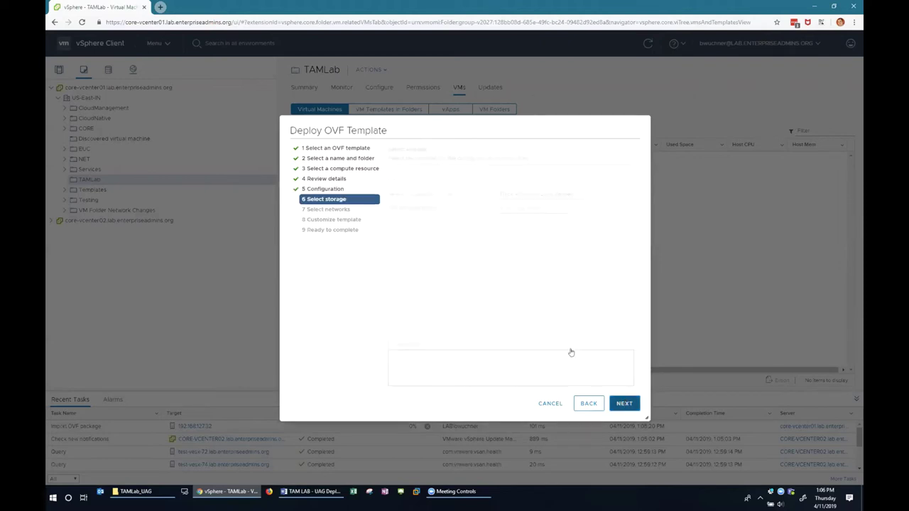
Set the virtual disk format to Thin Provision
click(526, 195)
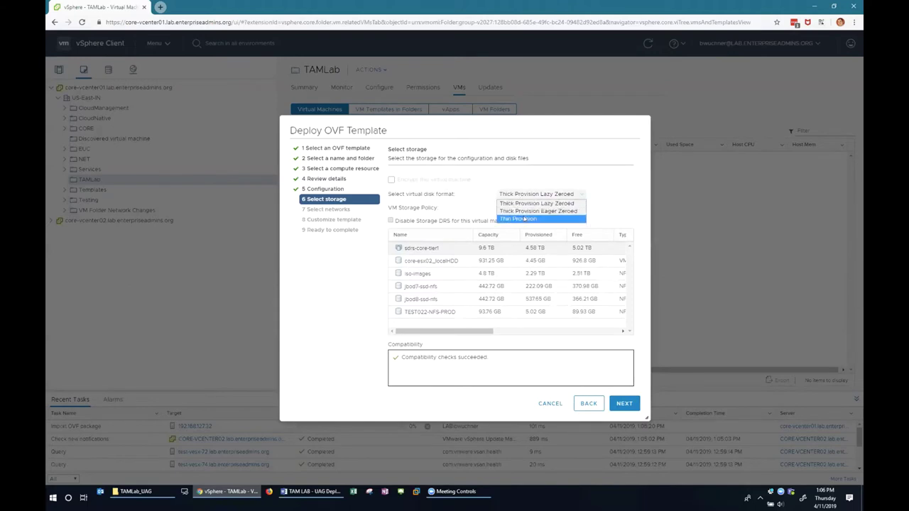
click(518, 218)
click(624, 404)
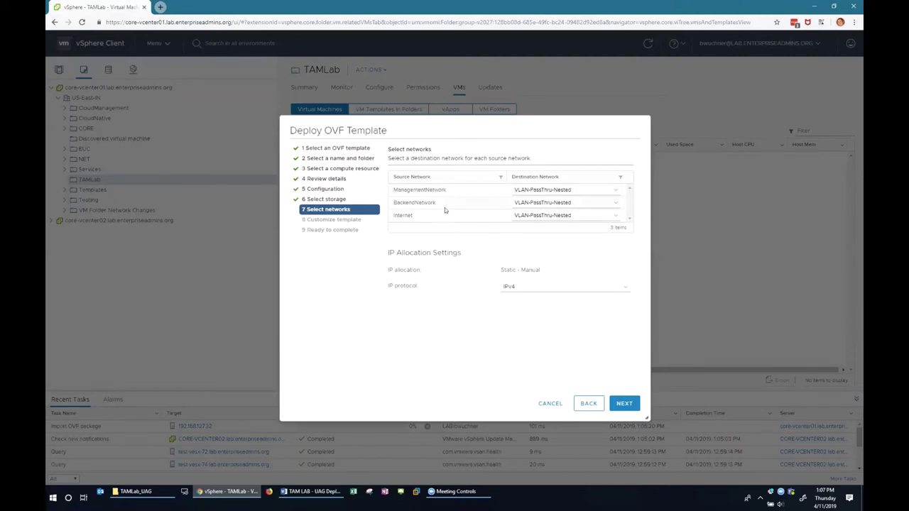
Map the Internet source network to destination 192.168.36.0
click(400, 216)
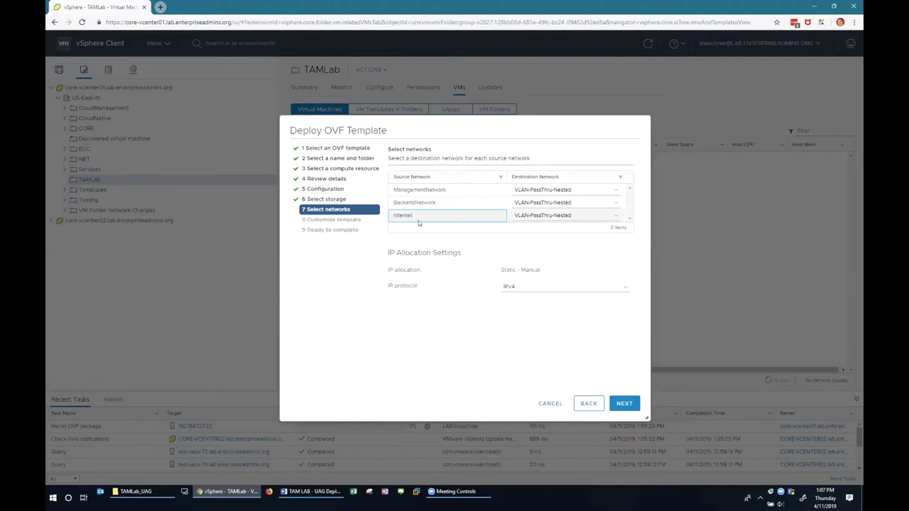
click(536, 215)
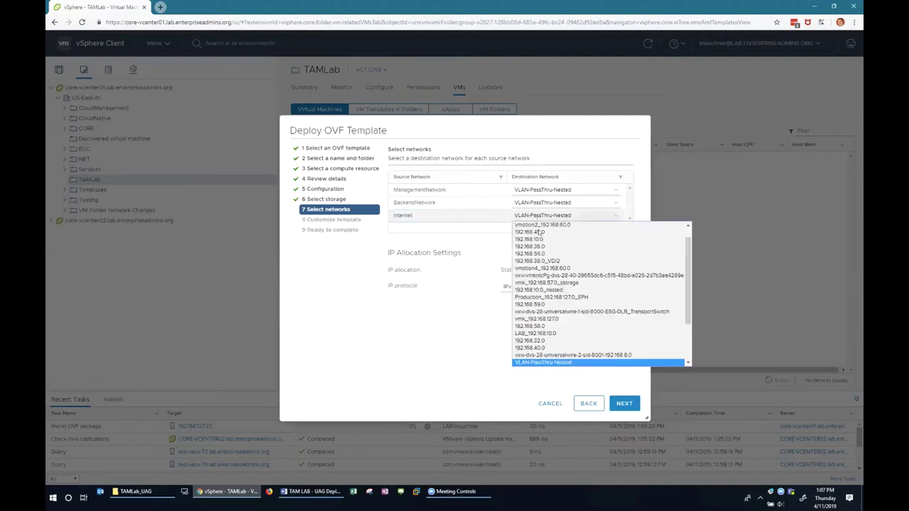
click(540, 246)
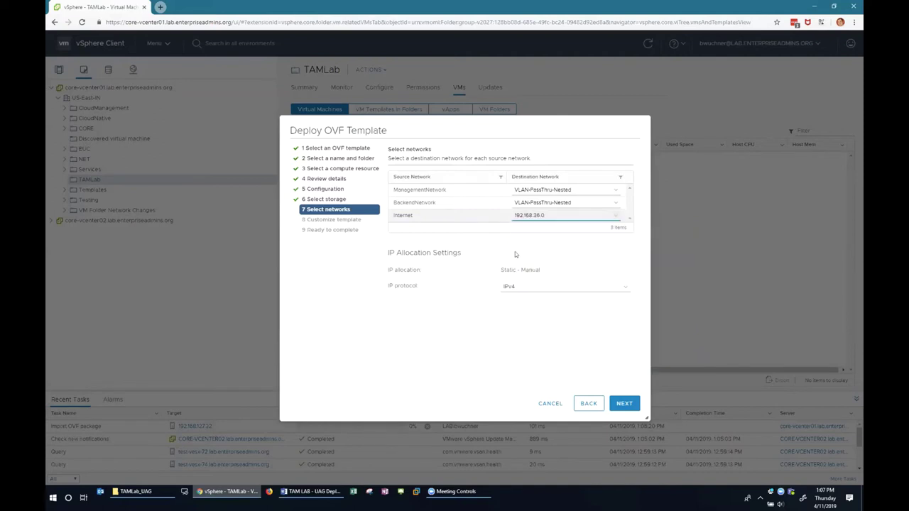
click(624, 403)
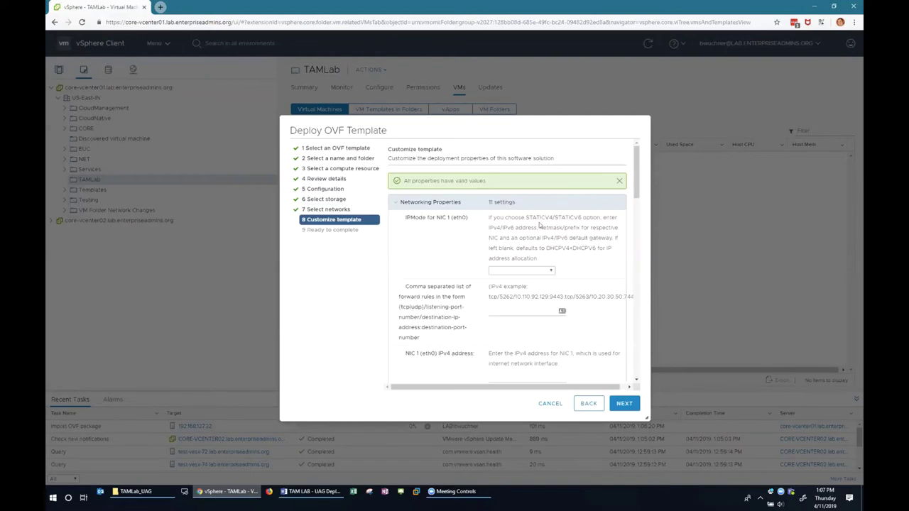
Set NIC 1 to STATICV4 with IPv4 address 192.168.36.11
click(518, 270)
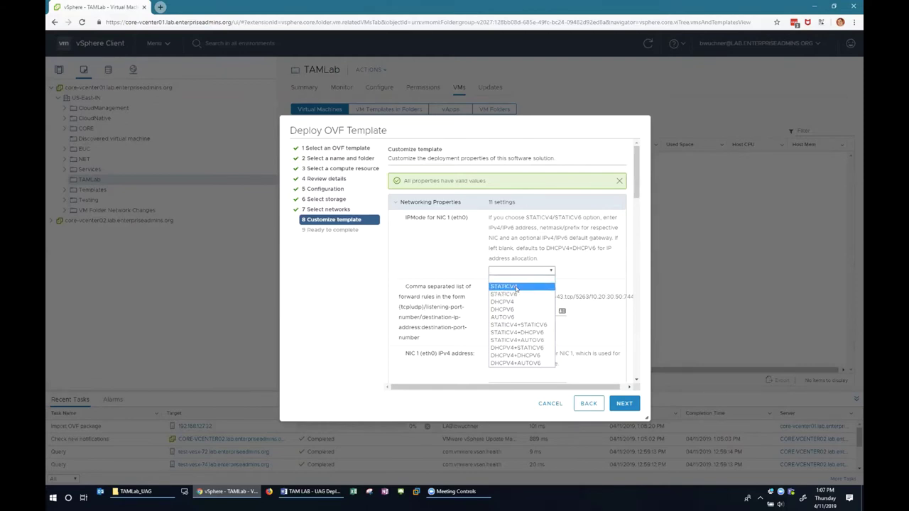
click(516, 287)
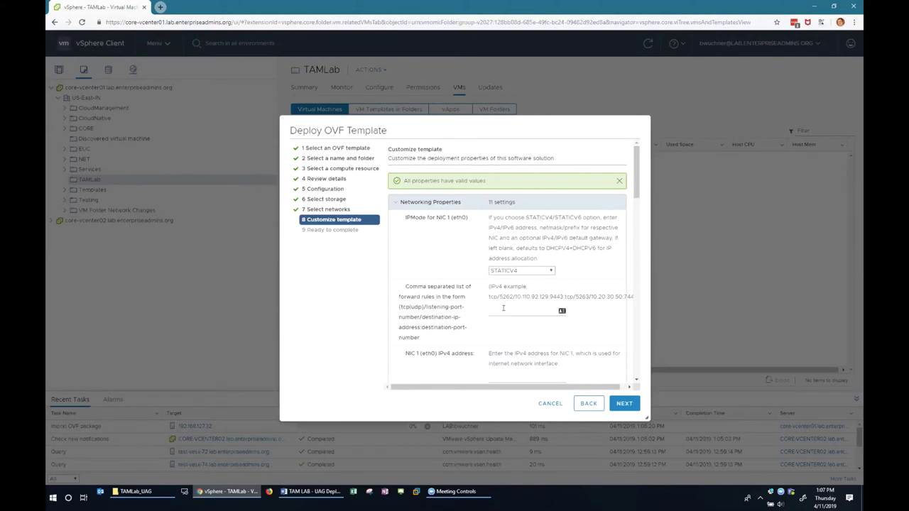
drag(436, 296, 453, 297)
scroll(471, 282, down, 3)
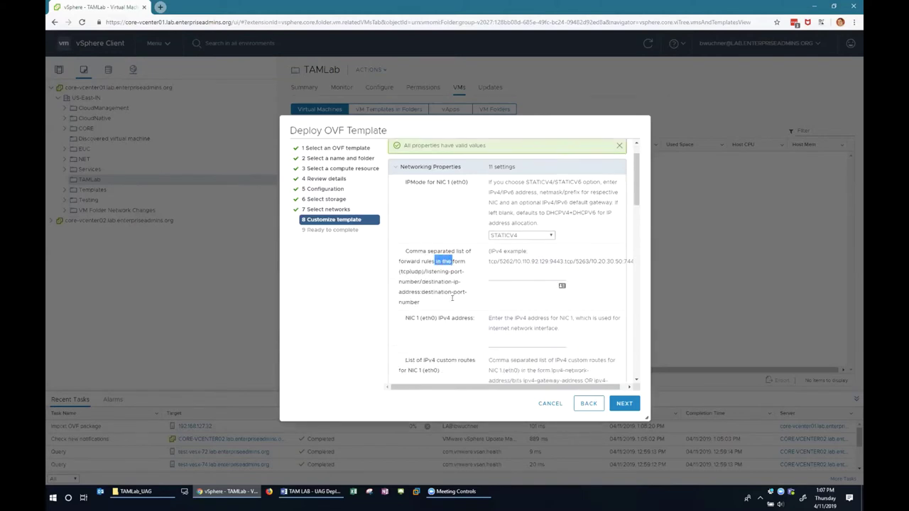
click(504, 247)
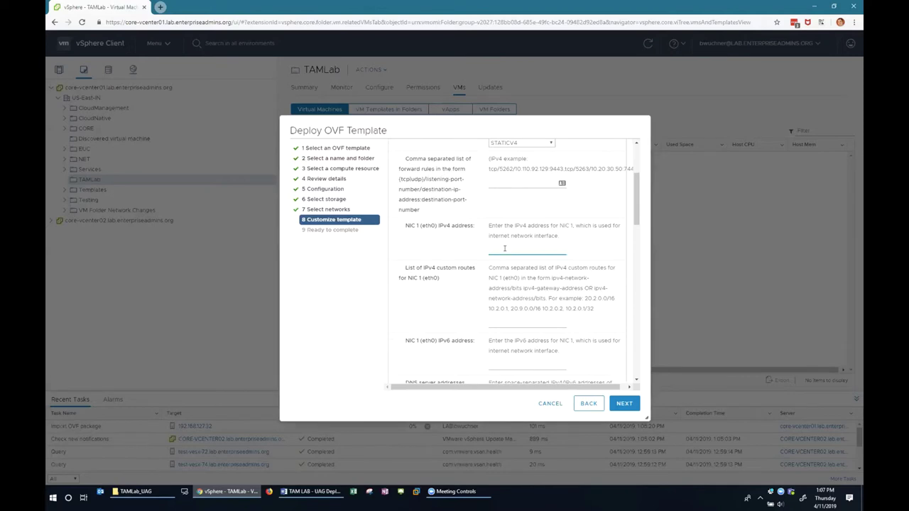
text(192.168.36.11)
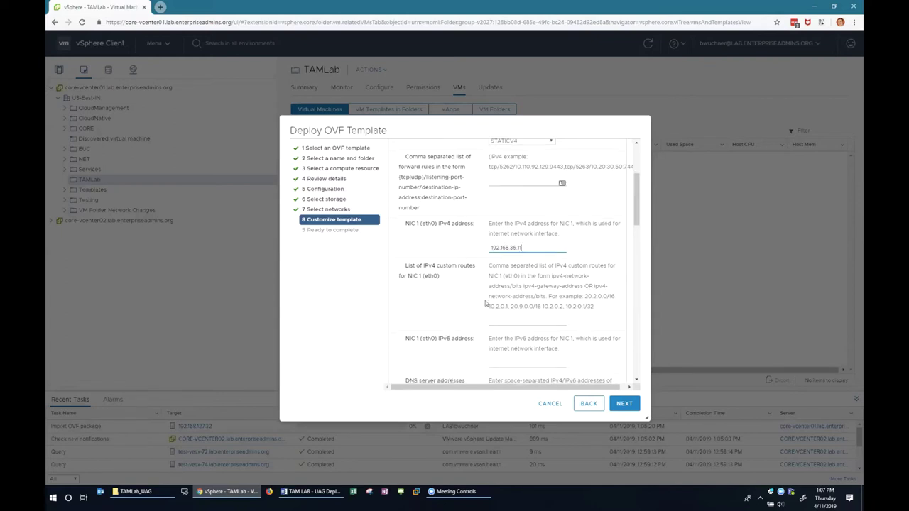
Enter DNS servers 192.168.127.30 and 192.168.32.30 and netmask 255.255.255.0
scroll(488, 266, down, 2)
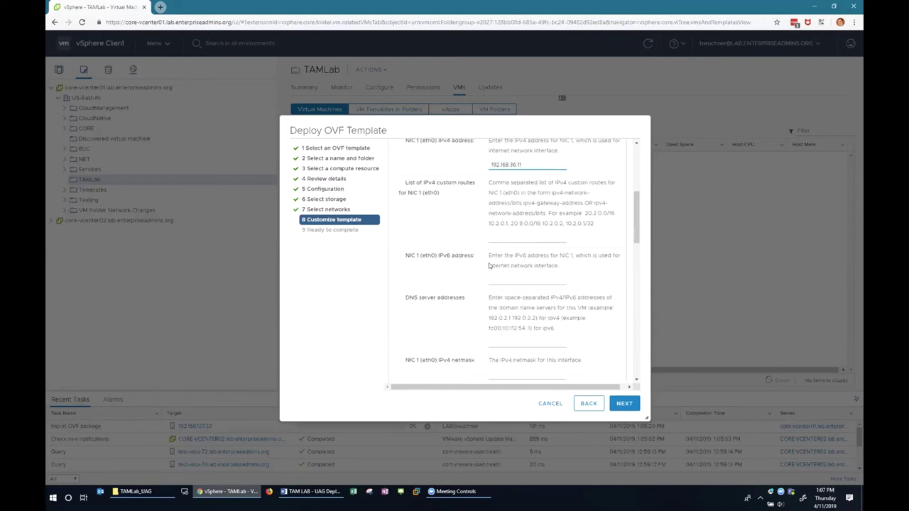
click(503, 342)
text(192.168)
text(.127.30 192.)
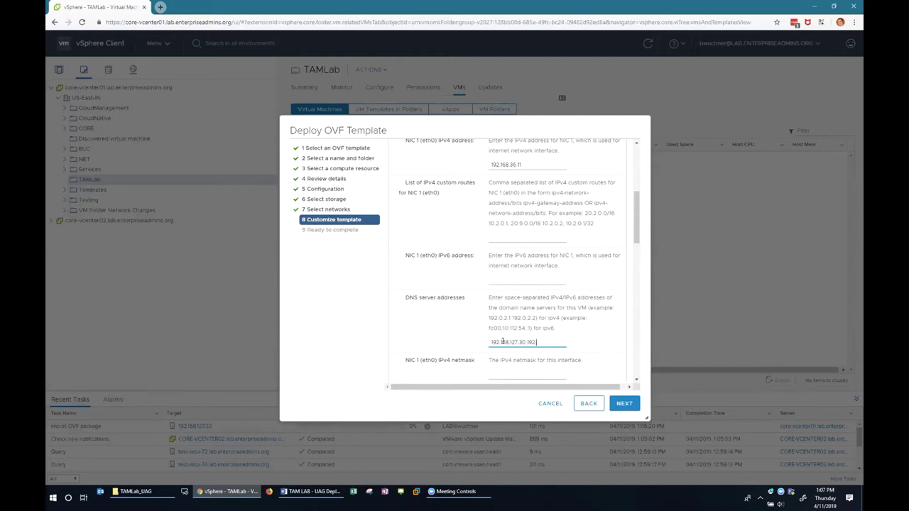
text(168.32.30)
scroll(507, 337, down, 1)
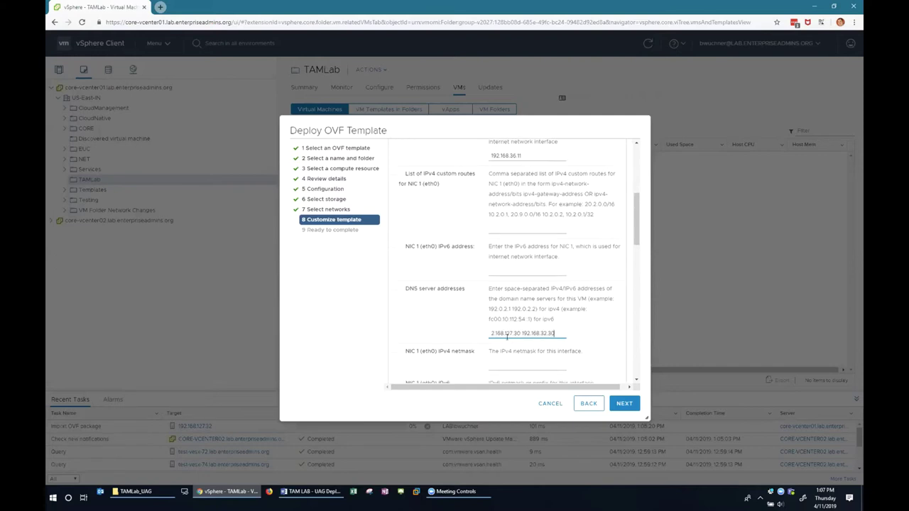
scroll(507, 338, down, 3)
click(506, 288)
text(25)
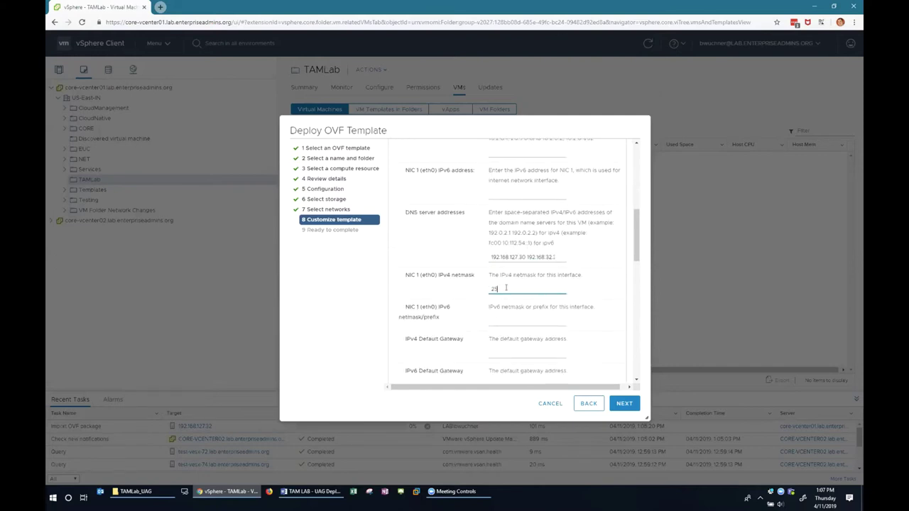
text(5.255.255.0)
Enter default gateway 192.168.36.1 and appliance name tamlab-uag-11
click(511, 348)
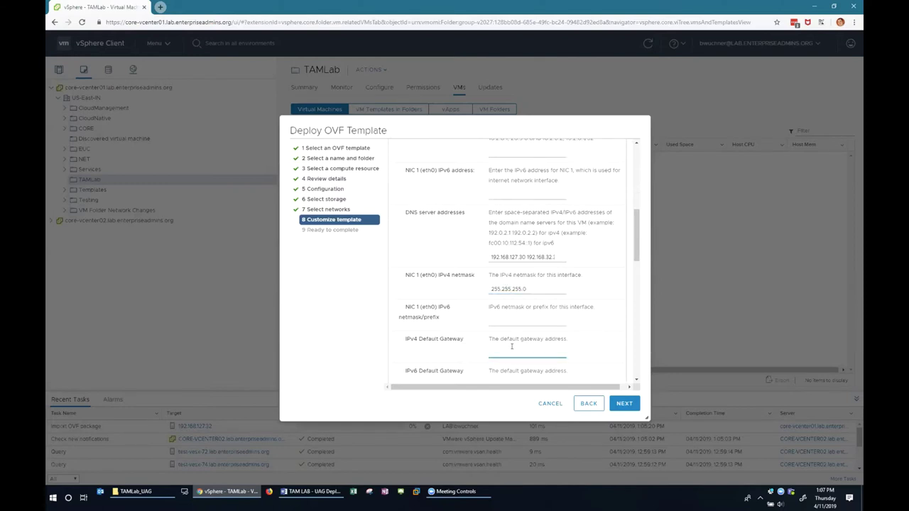
text(192.168.127)
scroll(512, 353, down, 2)
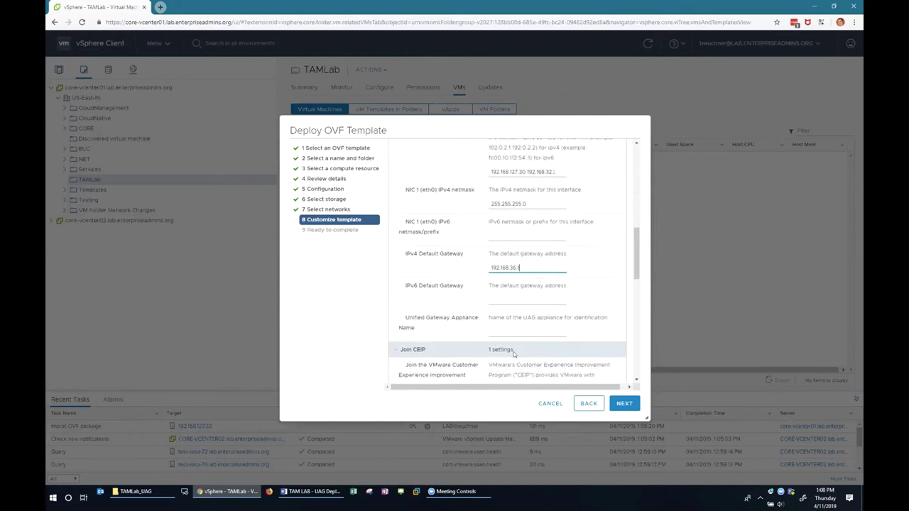
click(519, 337)
text(tamlab-uag-1)
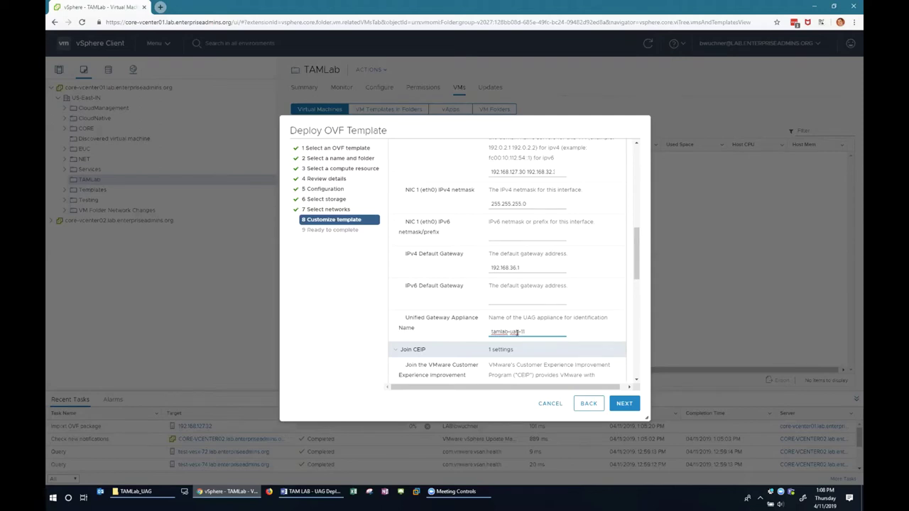
scroll(517, 333, down, 5)
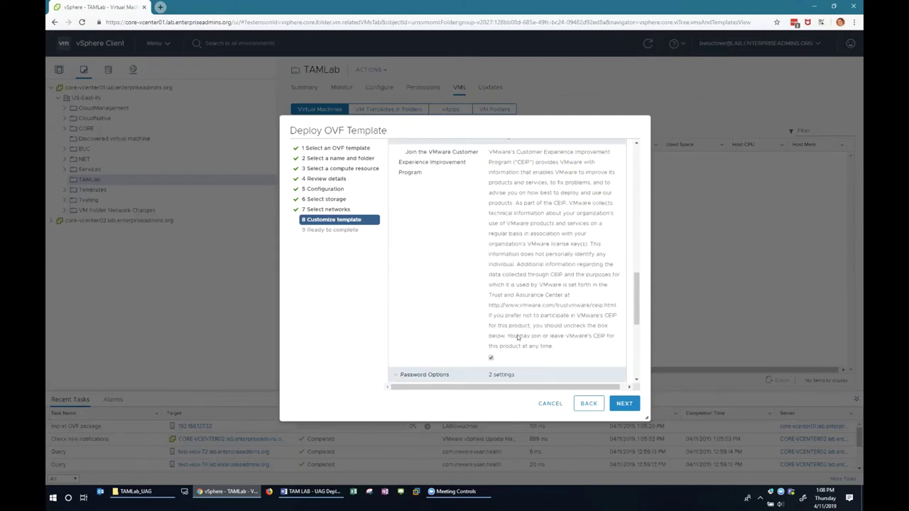
Enter and confirm the root user's password
scroll(517, 337, down, 2)
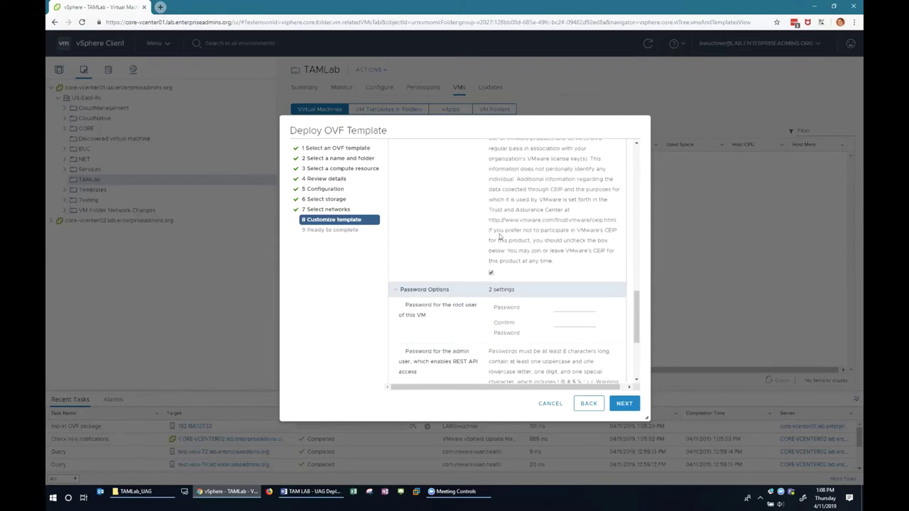
scroll(500, 236, down, 2)
click(566, 222)
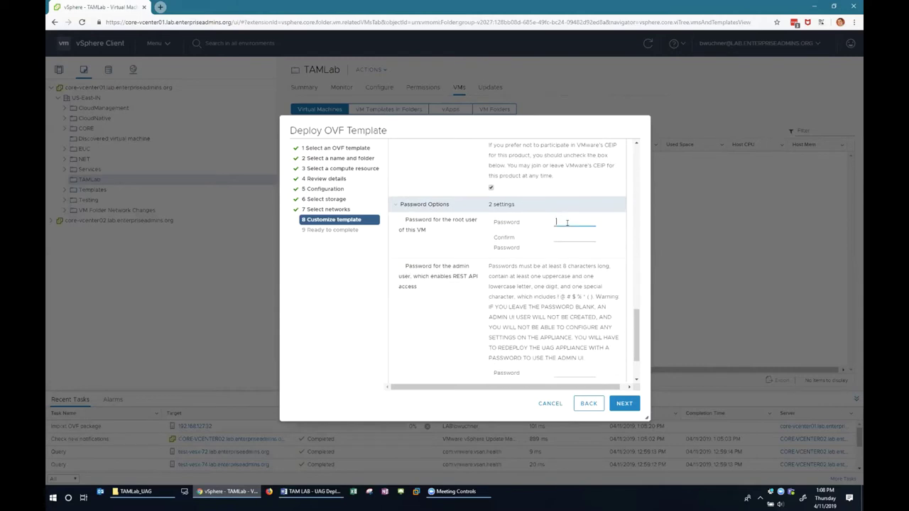
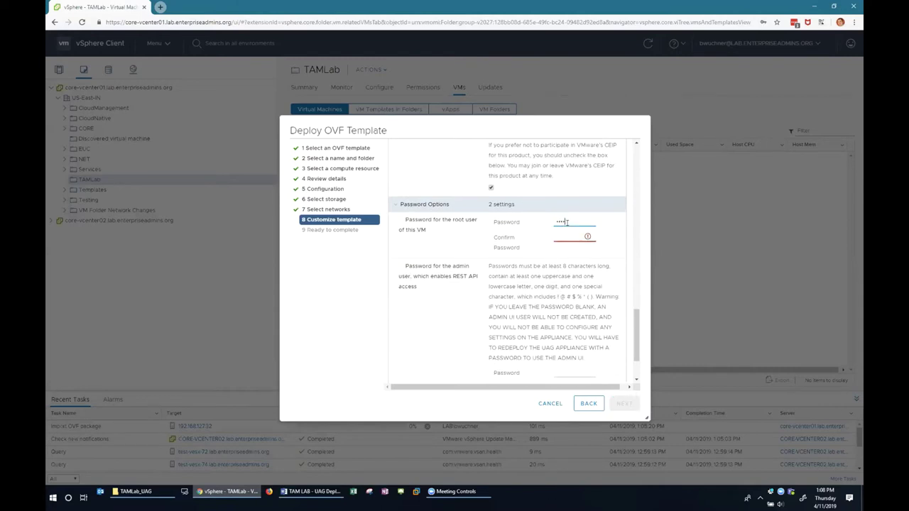
key(Tab)
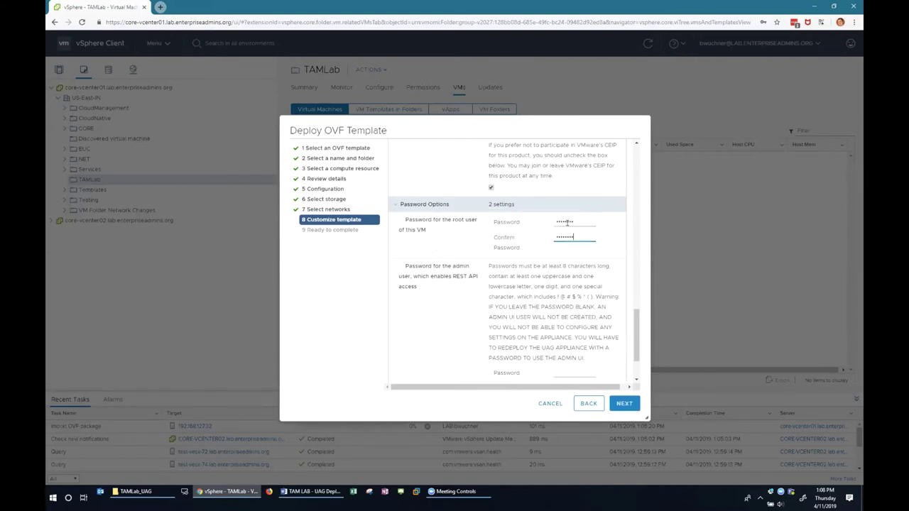
Enter and confirm the admin user's password, leaving SSH disabled
scroll(566, 222, down, 2)
click(558, 302)
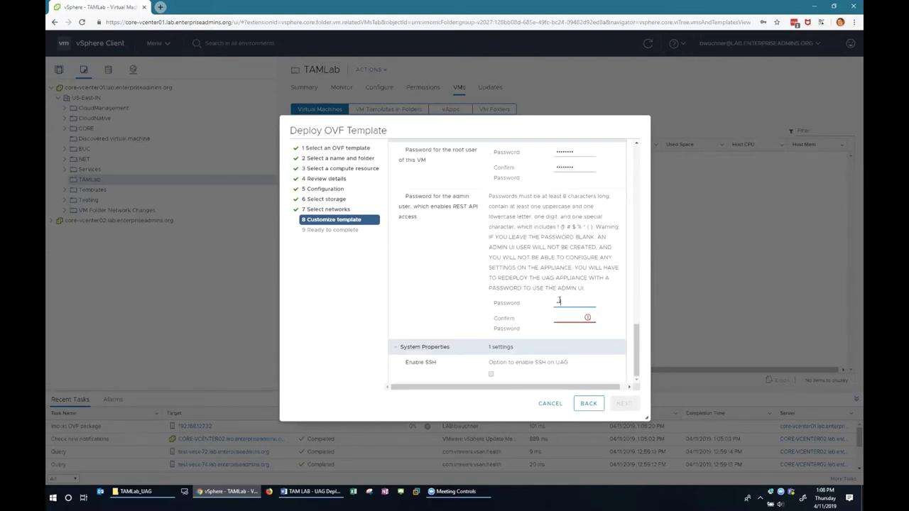
key(Tab)
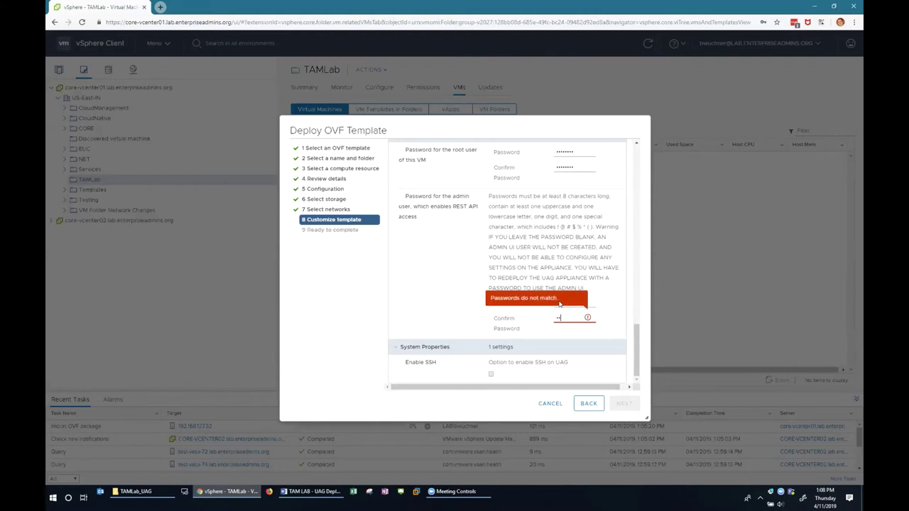
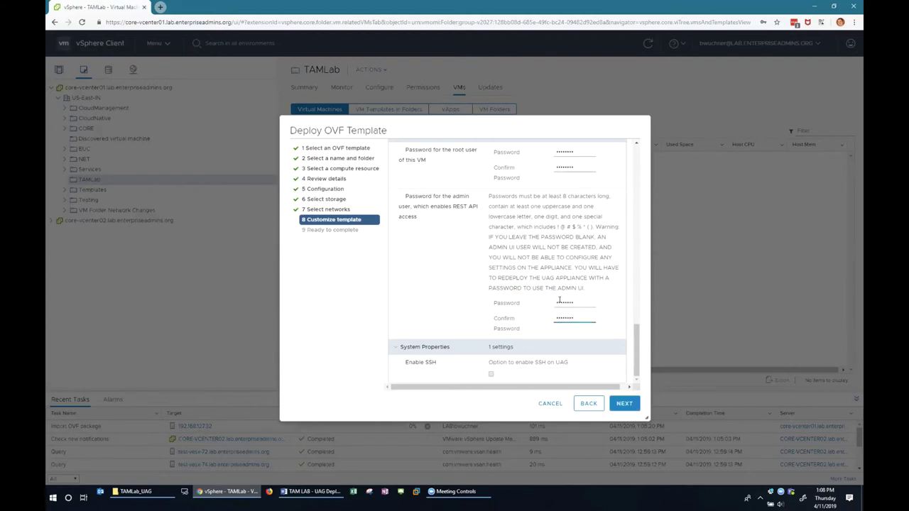
scroll(511, 270, up, 1)
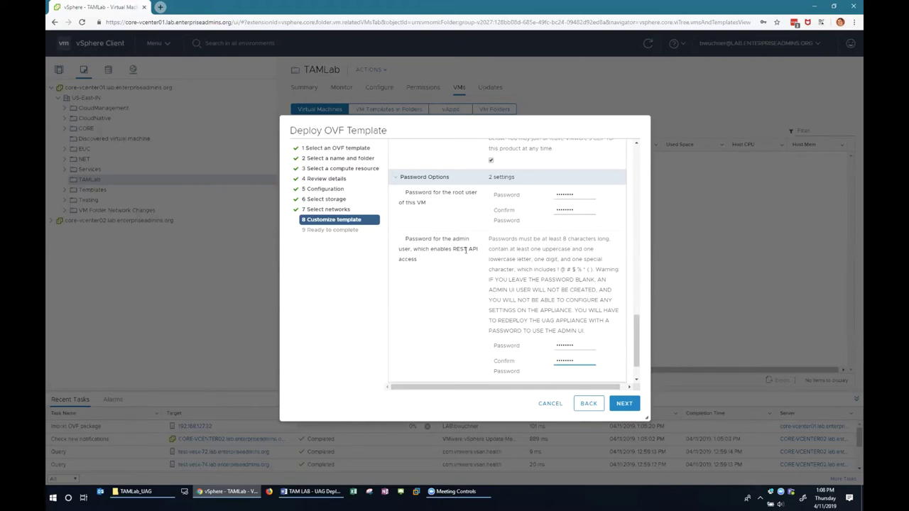
scroll(574, 342, down, 1)
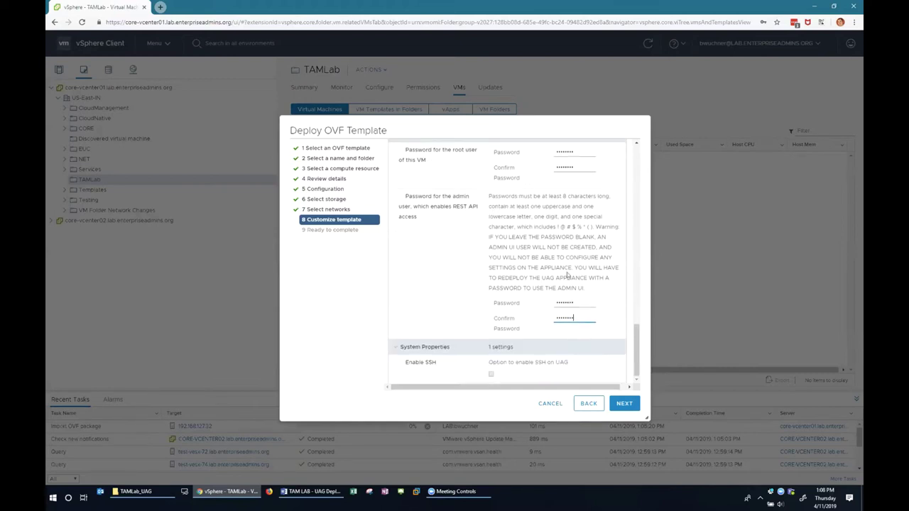
click(407, 361)
Review the Ready to complete summary and launch the tamlab-uag-11 deployment
click(623, 404)
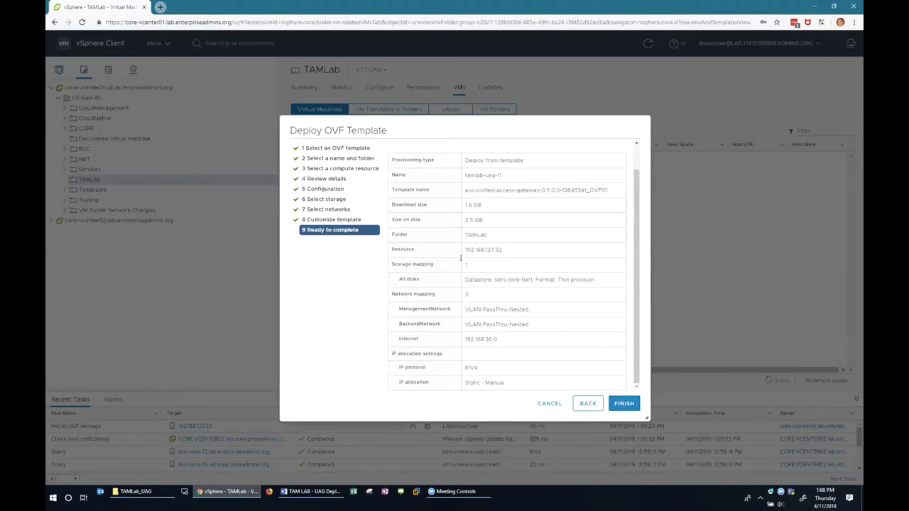
scroll(558, 310, up, 3)
scroll(568, 341, down, 3)
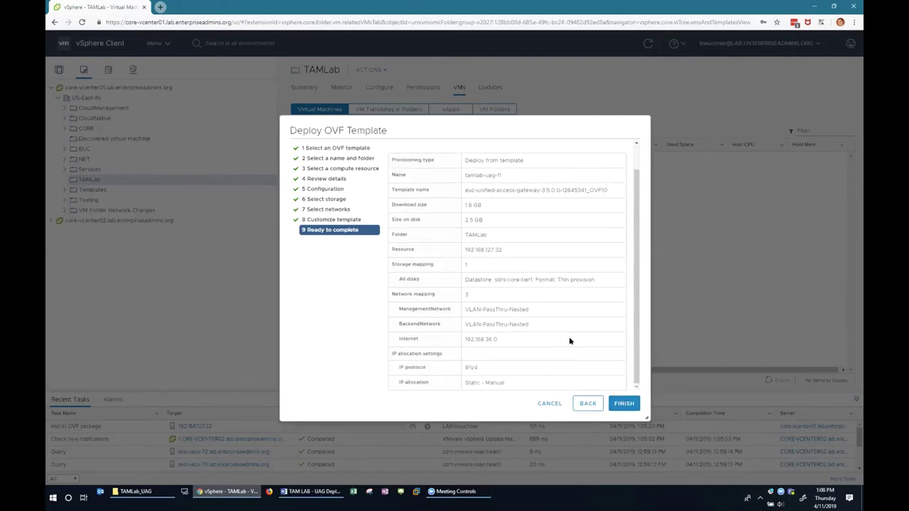
click(634, 405)
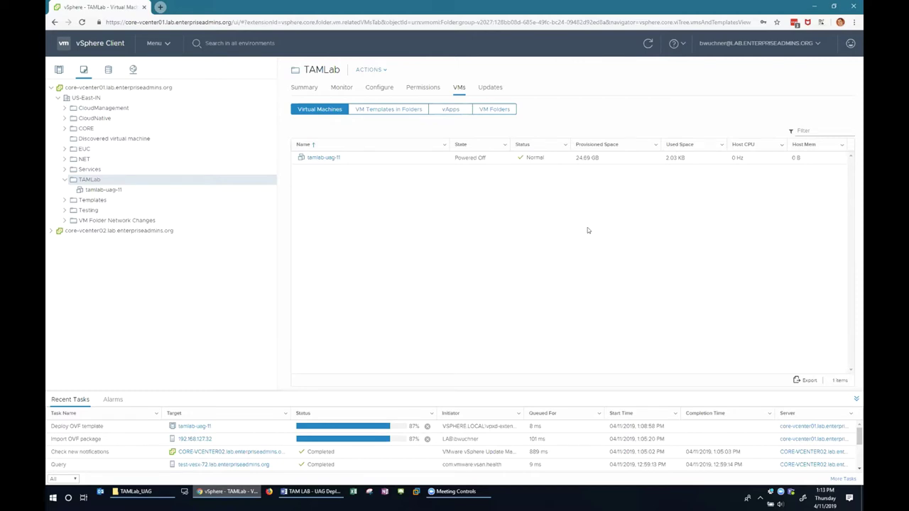
Start the PuTTY session to svcs-radius-01 and sign in with the user's login name and password
right_click(53, 497)
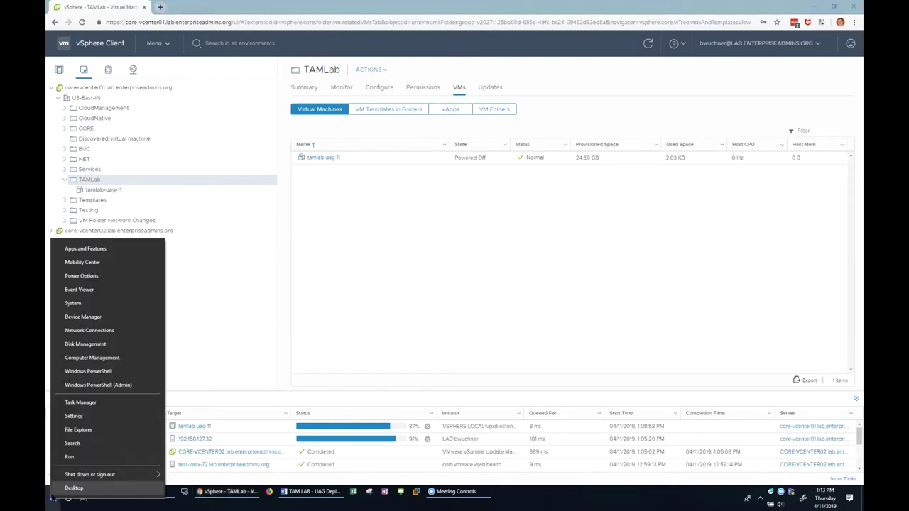
key(Escape)
click(52, 497)
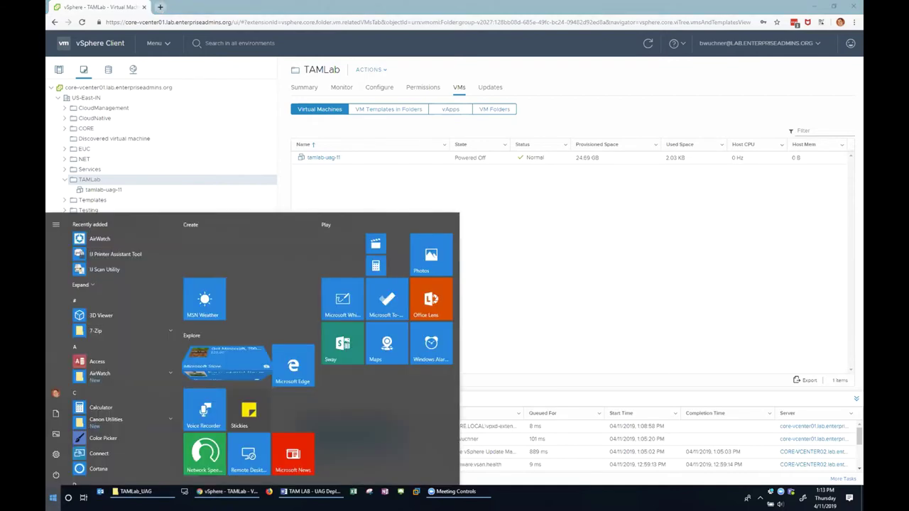
key(super+r)
key(Return)
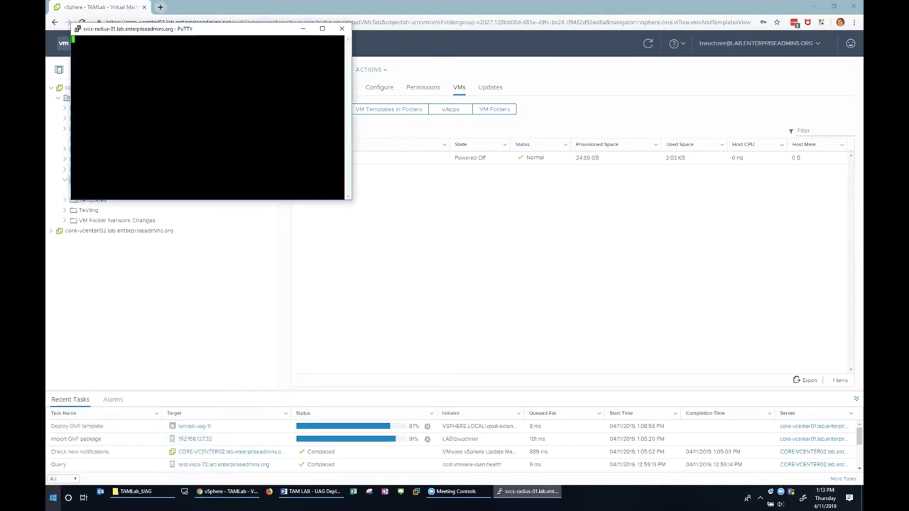
key(Return)
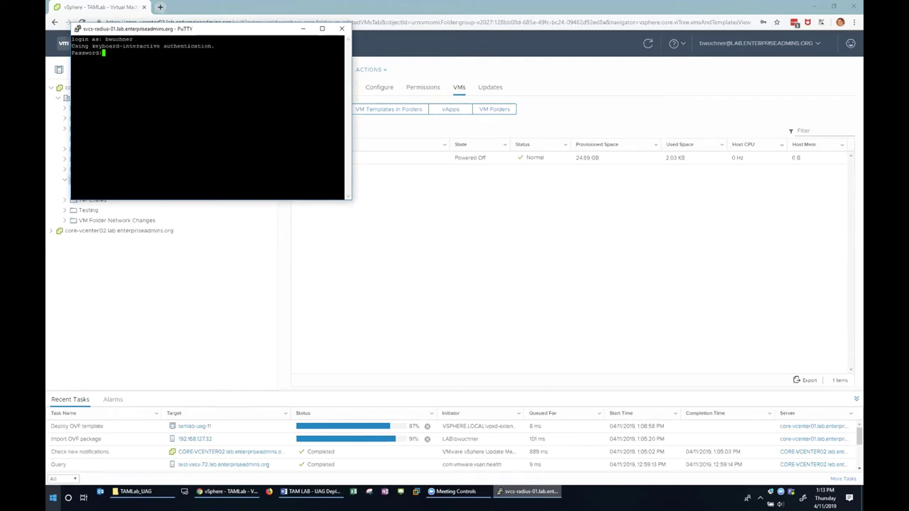
key(Return)
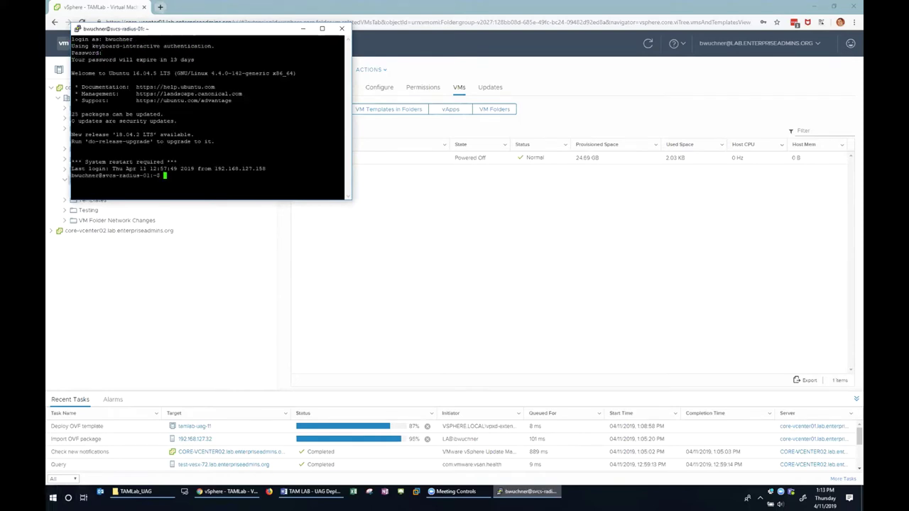
Paste and run the radtest against 192.168.45.61 port 1812, then recall the rejected command for editing
key(alt+Tab)
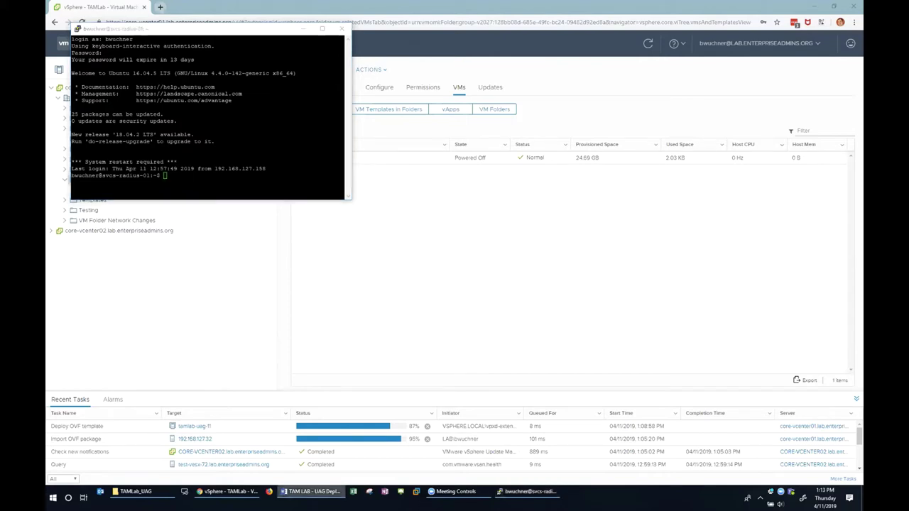
click(132, 31)
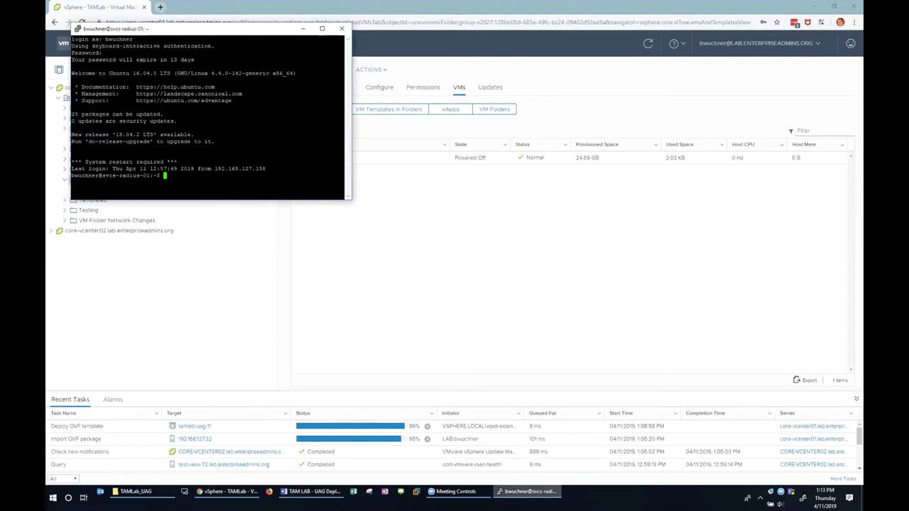
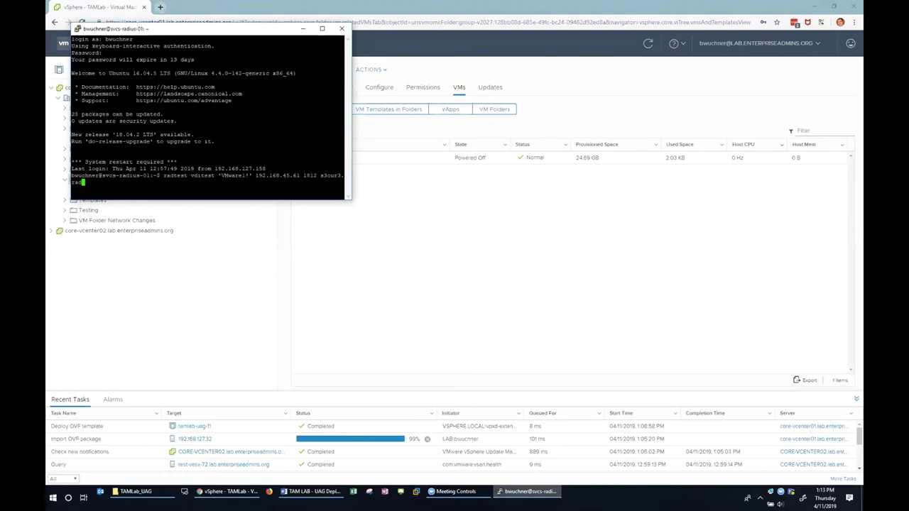
key(Left)
key(Left)
key(Left)
key(Left)
key(Left)
key(Left)
key(Left)
key(Left)
key(Left)
key(Left)
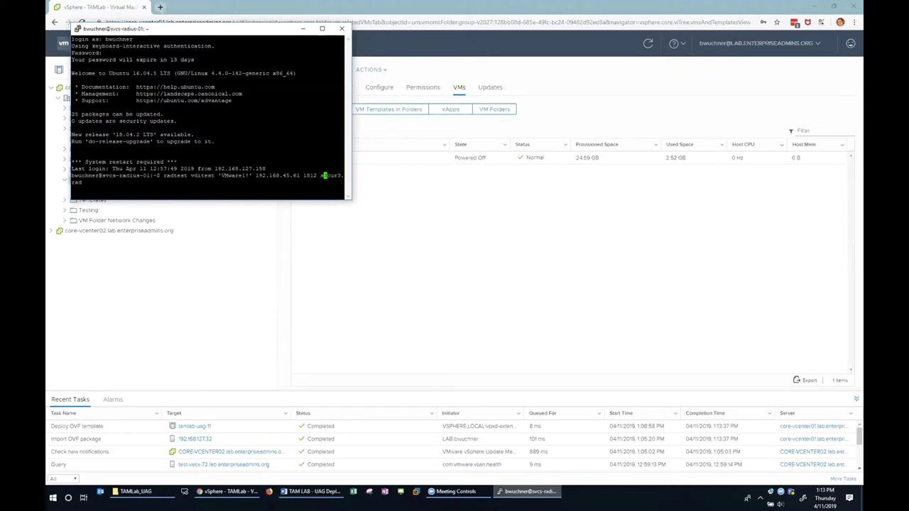
key(Right)
key(Right)
key(Right)
key(Right)
key(Right)
key(Right)
key(Right)
key(Right)
key(Right)
key(Return)
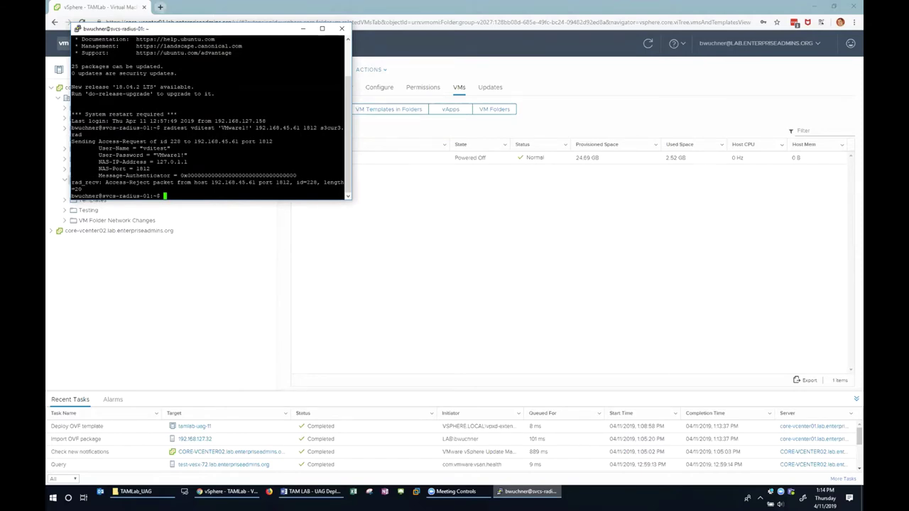
key(Up)
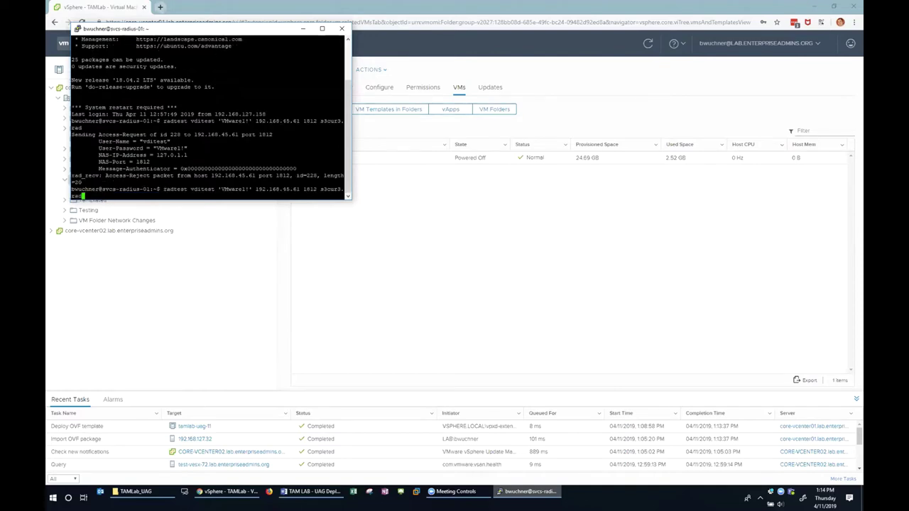
key(Left)
key(Left)
key(Left)
key(Left)
key(Left)
key(Left)
key(Left)
key(Left)
key(Left)
key(Left)
key(Left)
key(Left)
key(Left)
key(Left)
key(Left)
key(Left)
key(Left)
key(Left)
key(Left)
key(Left)
key(Left)
key(Left)
key(Left)
key(Left)
key(Left)
key(Left)
Power on the tamlab-uag-11 virtual machine from its Power context menu in vSphere Client
click(324, 234)
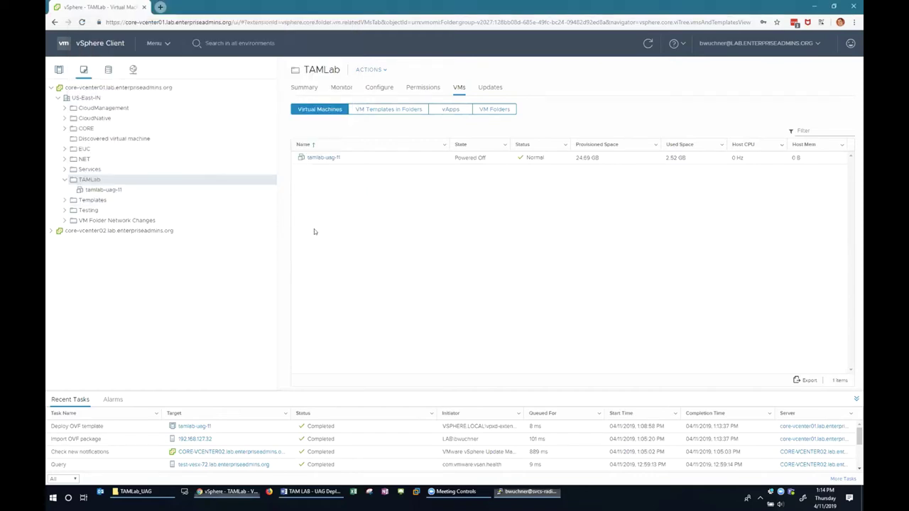
click(108, 189)
right_click(108, 189)
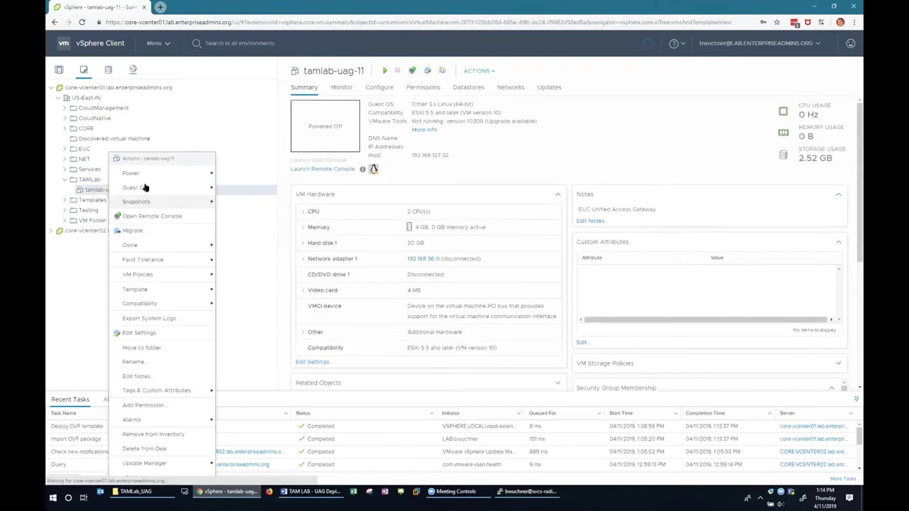
mouse_move(188, 174)
click(256, 174)
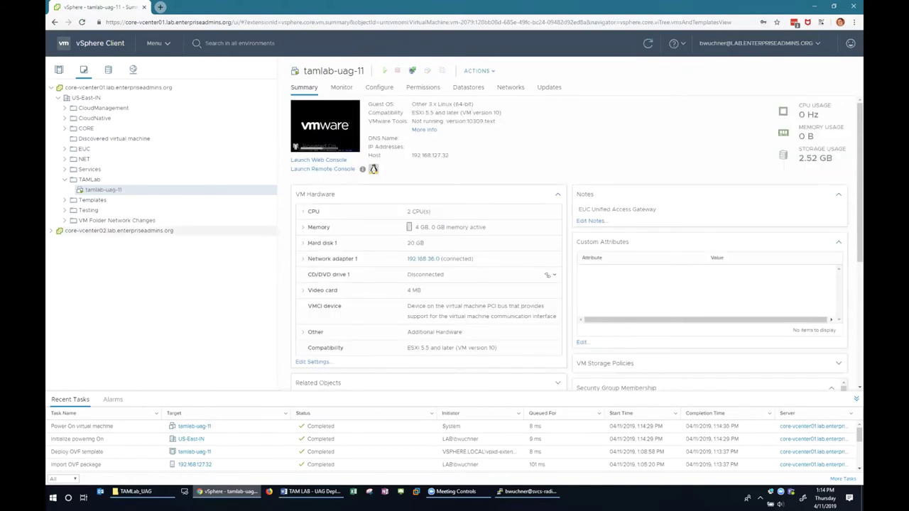
Check the UAG deployment document, then show the test user's current code in the Authenticator extension
click(313, 491)
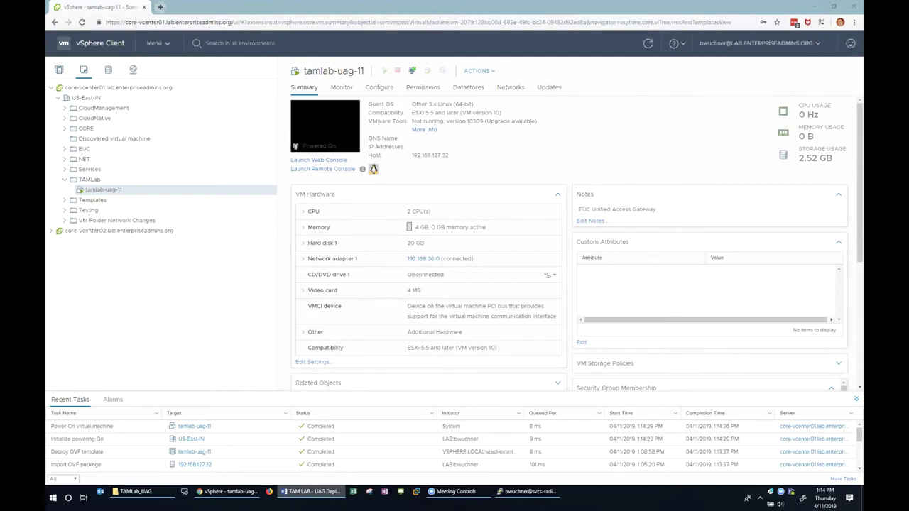
click(822, 22)
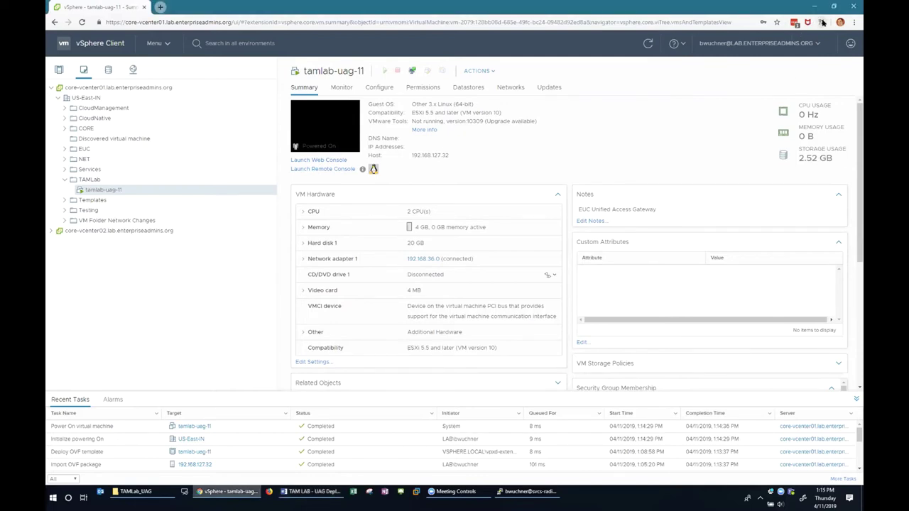
click(822, 22)
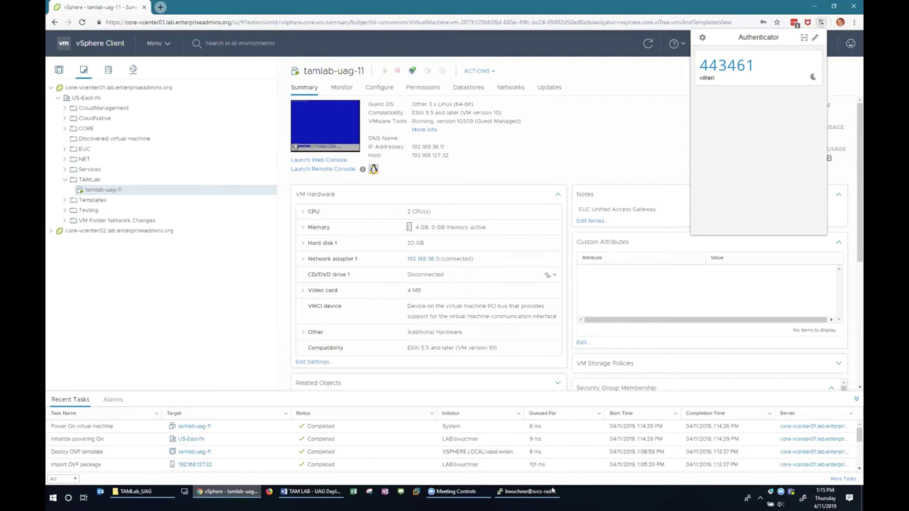
Append the one-time code to the radtest password, run it for an Access-Accept, and recall it
click(552, 491)
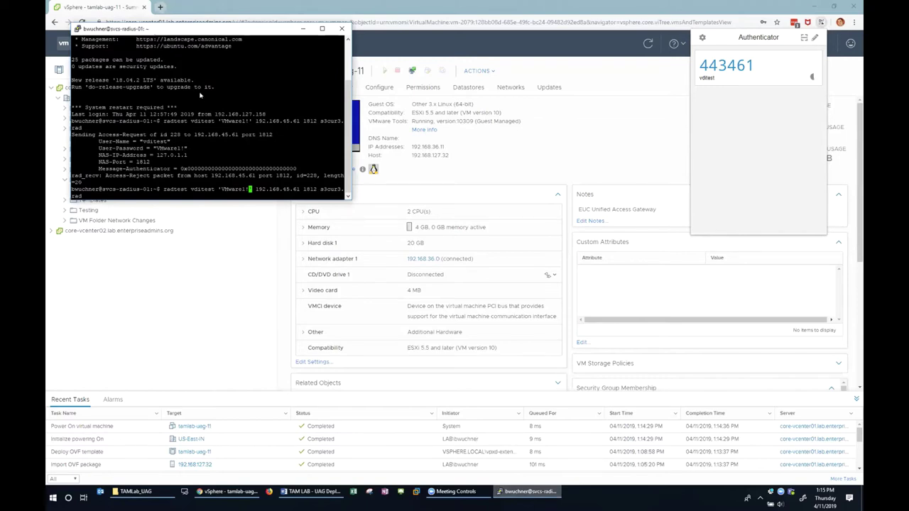
drag(200, 95, 201, 95)
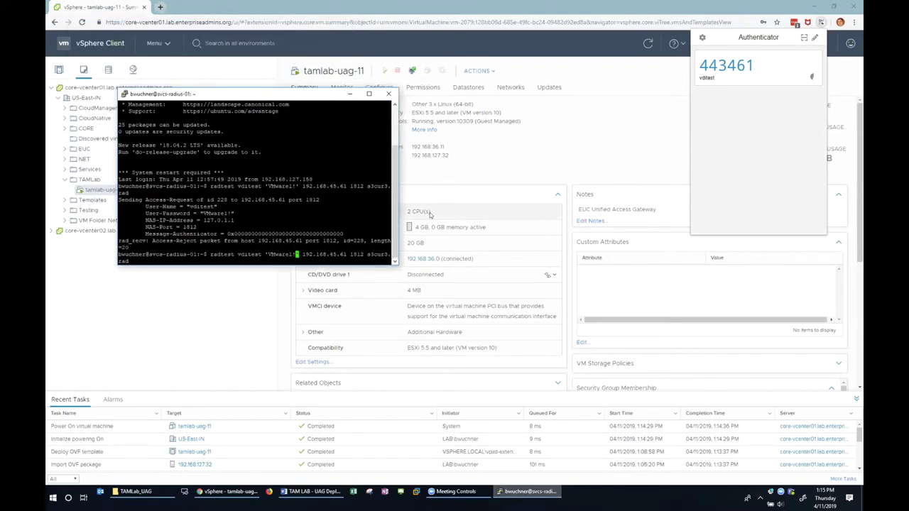
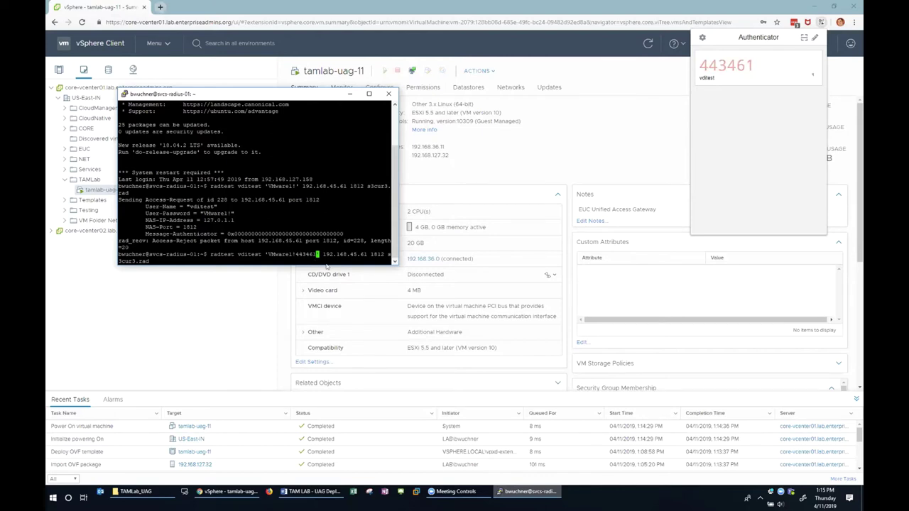
key(Return)
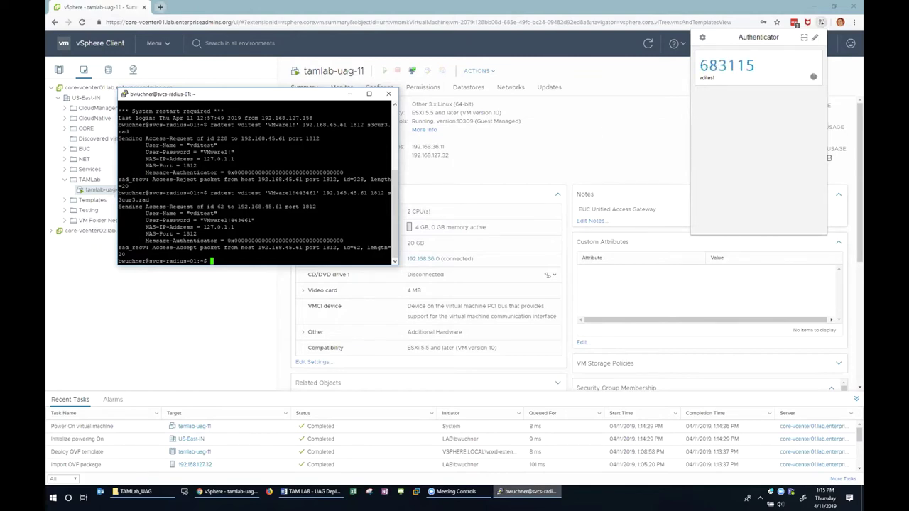
drag(152, 248, 200, 247)
key(Up)
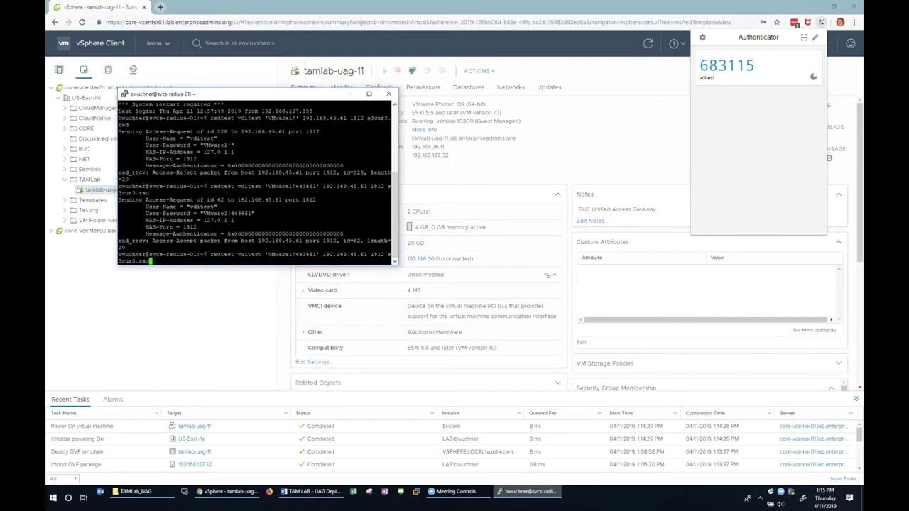
Rerun the radtest with the already-used code, getting Access-Reject, then exit the PuTTY session
key(Return)
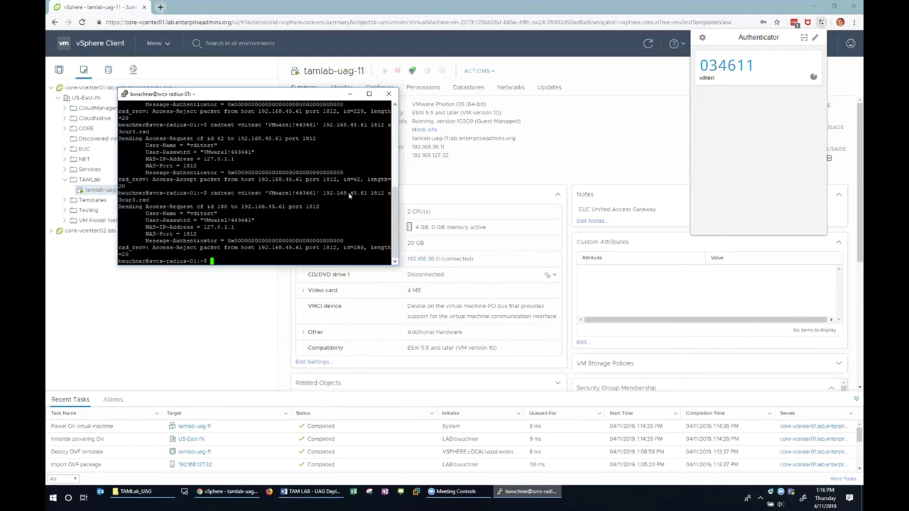
drag(324, 97, 350, 199)
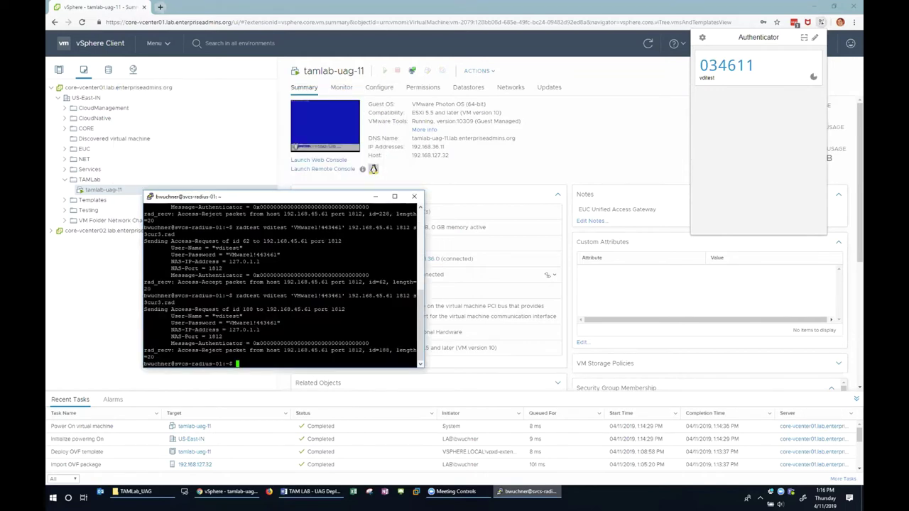
text(ex)
text(t)
key(Return)
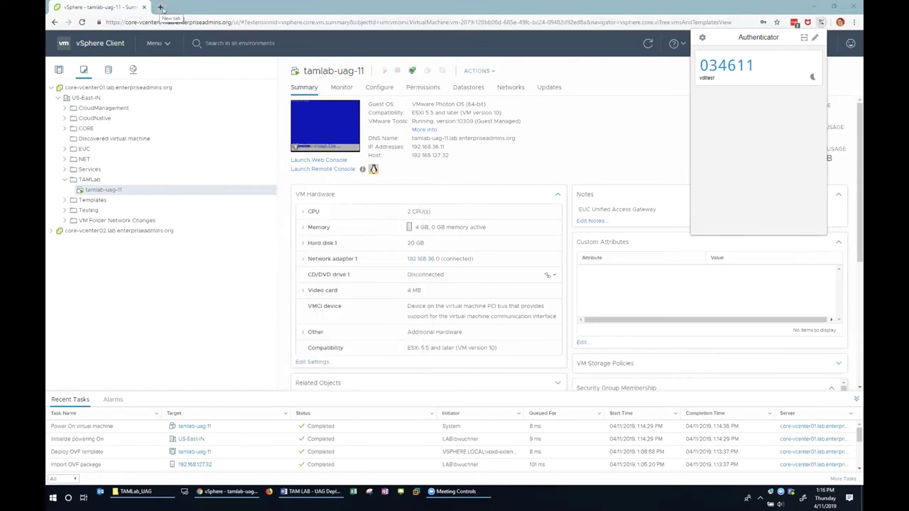
click(161, 7)
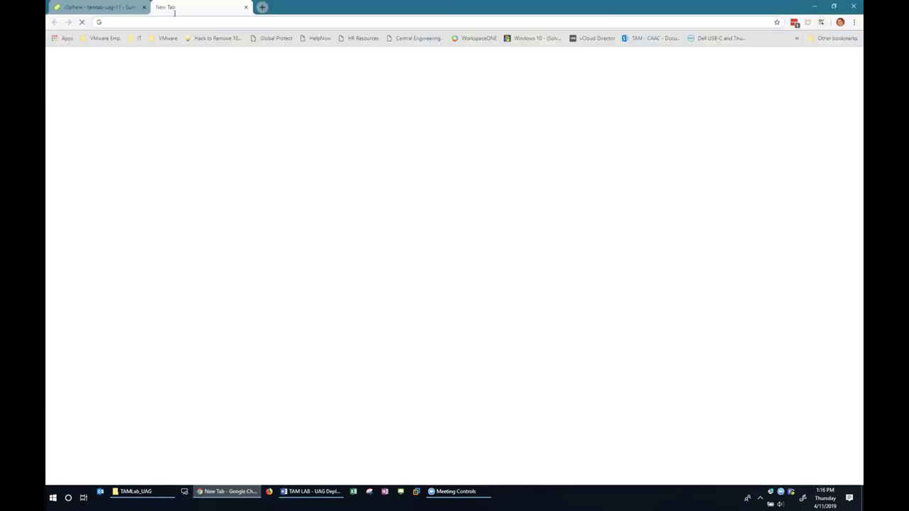
text(https)
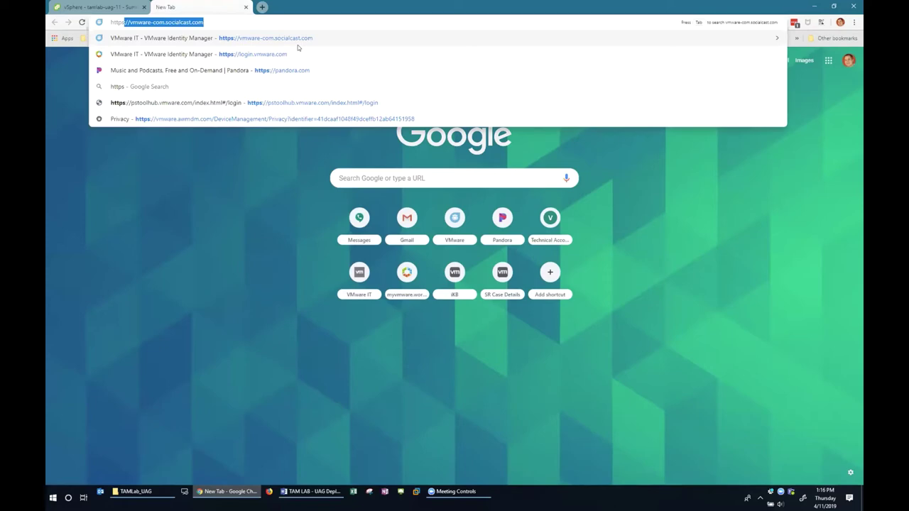
click(215, 19)
key(ctrl+a)
text(https)
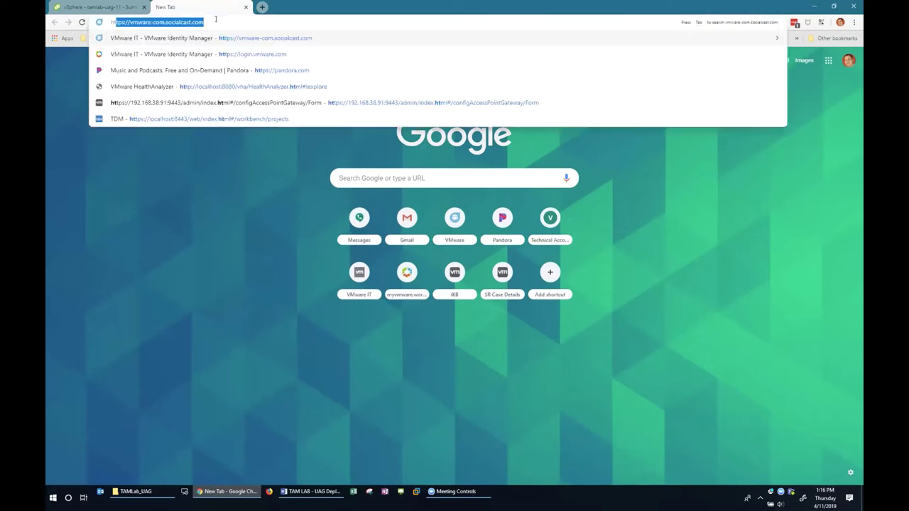
text(://)
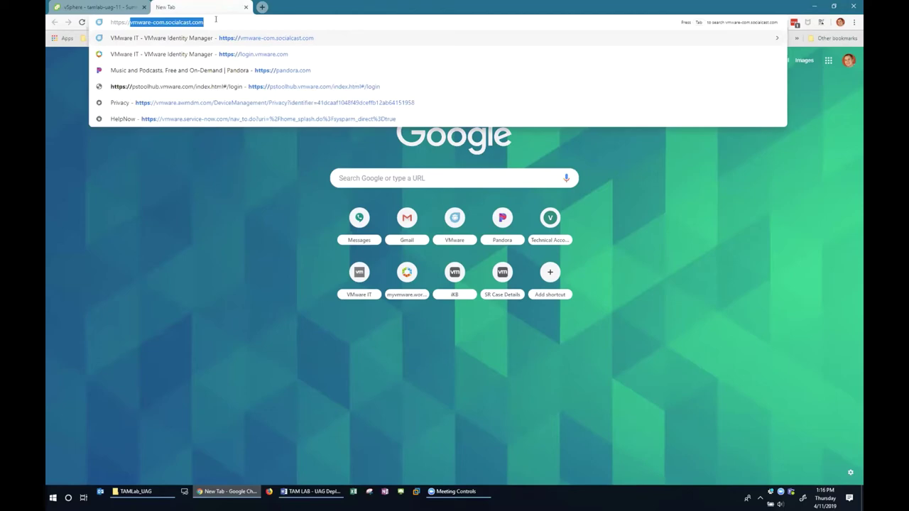
text(taml)
key(End)
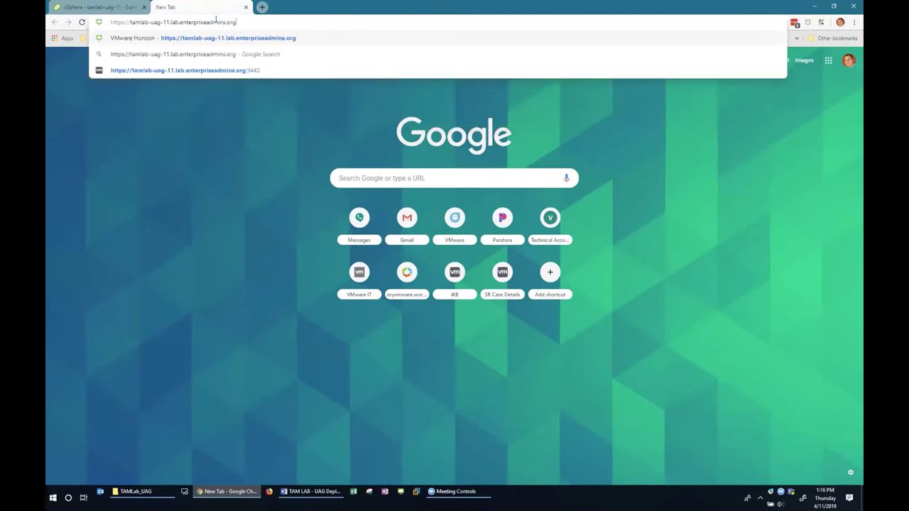
text(:9443)
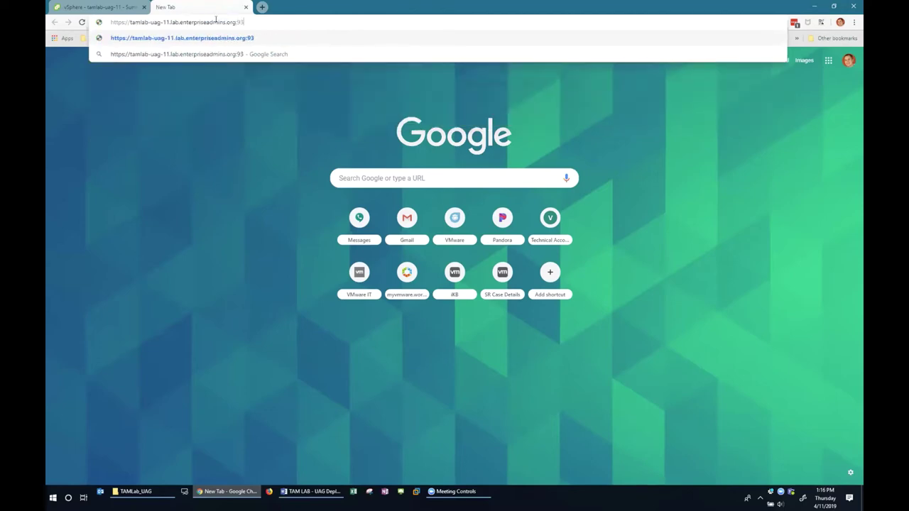
text(/)
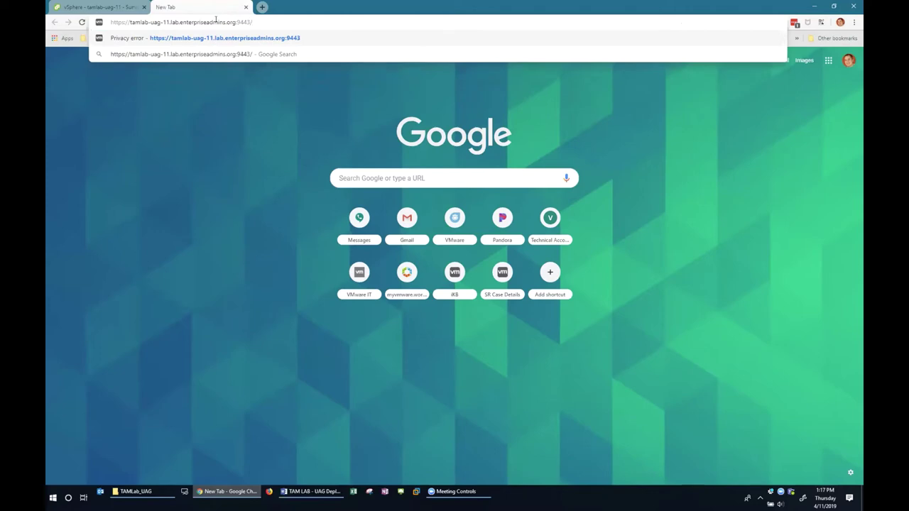
key(Return)
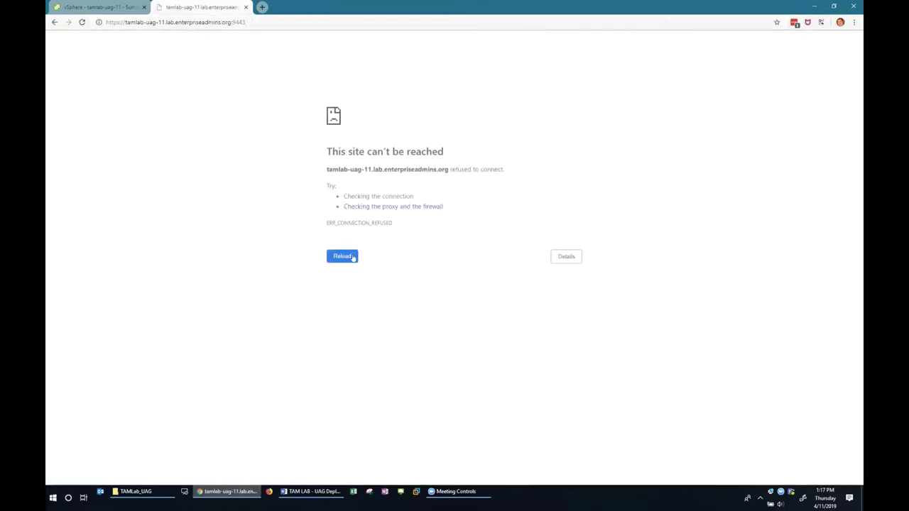
click(352, 258)
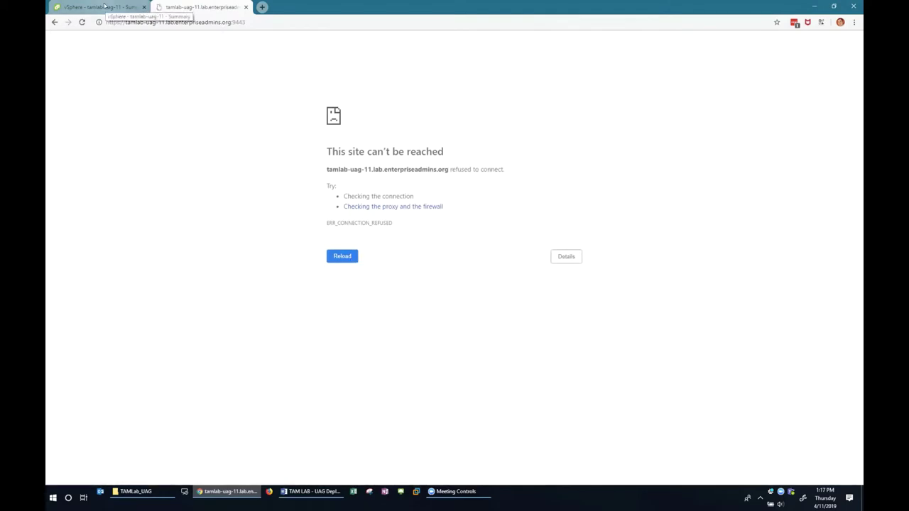
Refresh vSphere, reload the UAG admin page, view the certificate error details, and copy its URL
key(ctrl+shift+Tab)
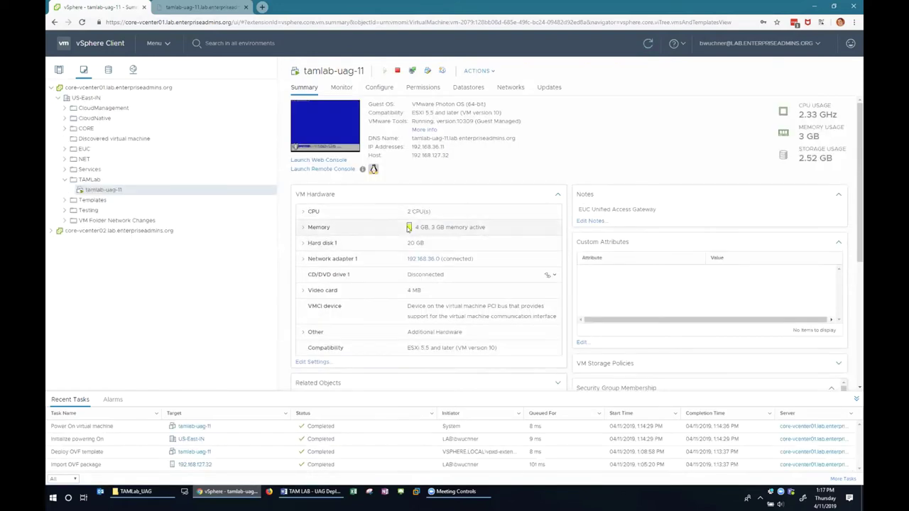
mouse_move(409, 227)
click(647, 44)
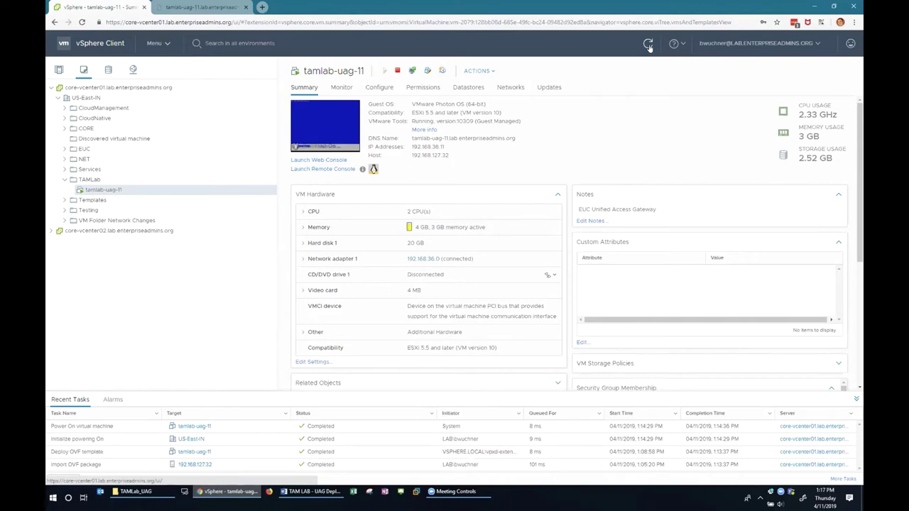
click(199, 7)
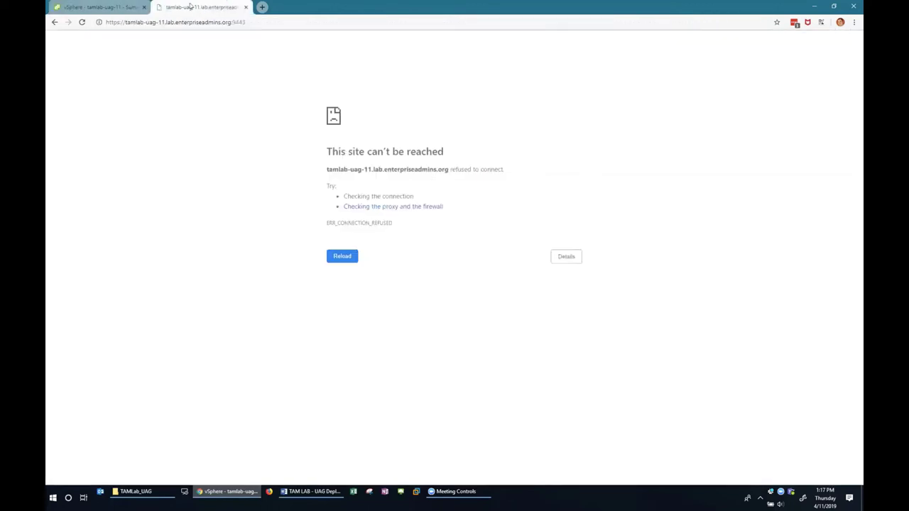
click(81, 22)
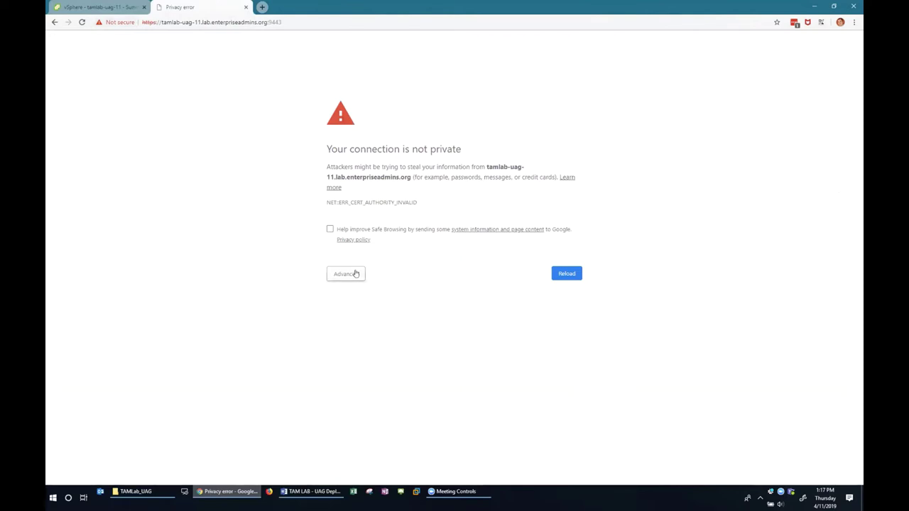
click(355, 273)
click(228, 26)
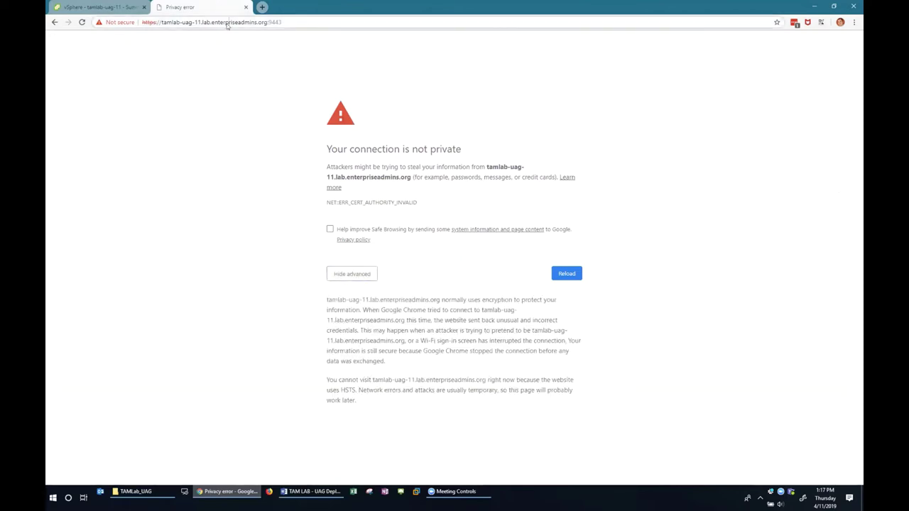
right_click(228, 27)
key(Escape)
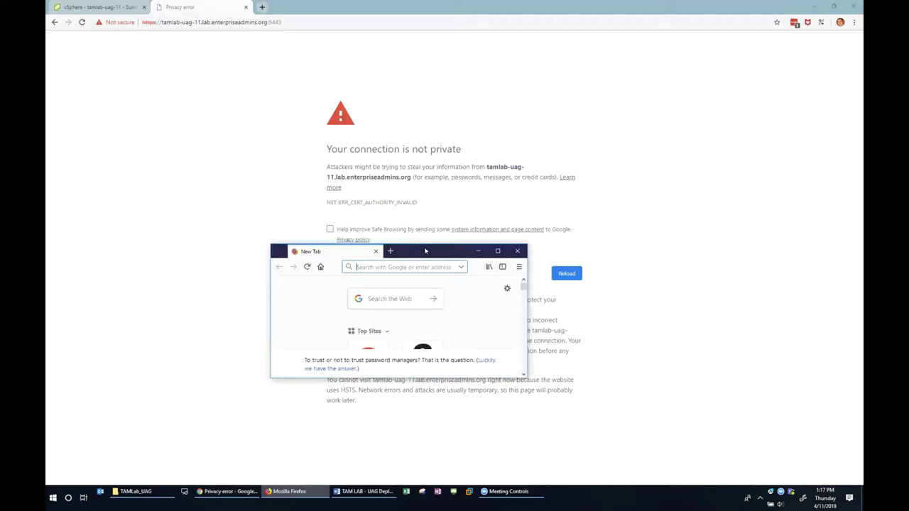
Paste the UAG admin address into a maximised Firefox and accept the certificate risk
key(super+Up)
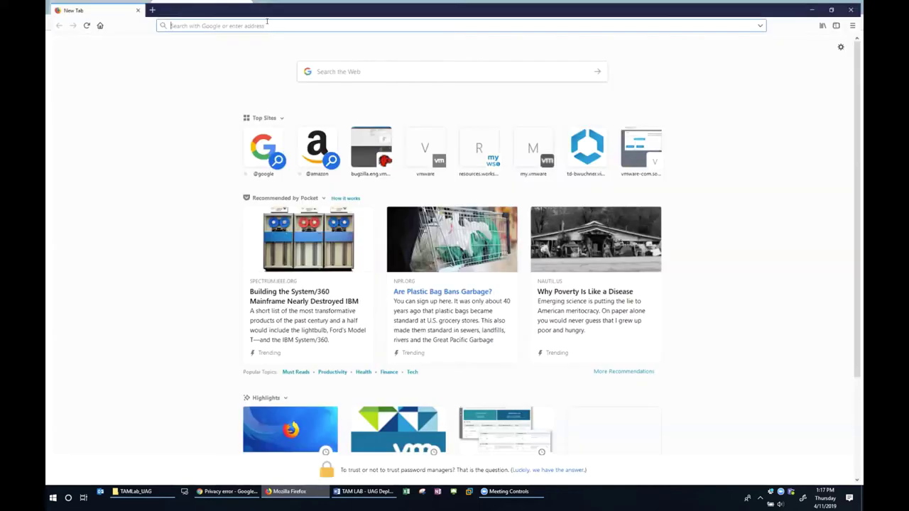
right_click(268, 23)
click(295, 70)
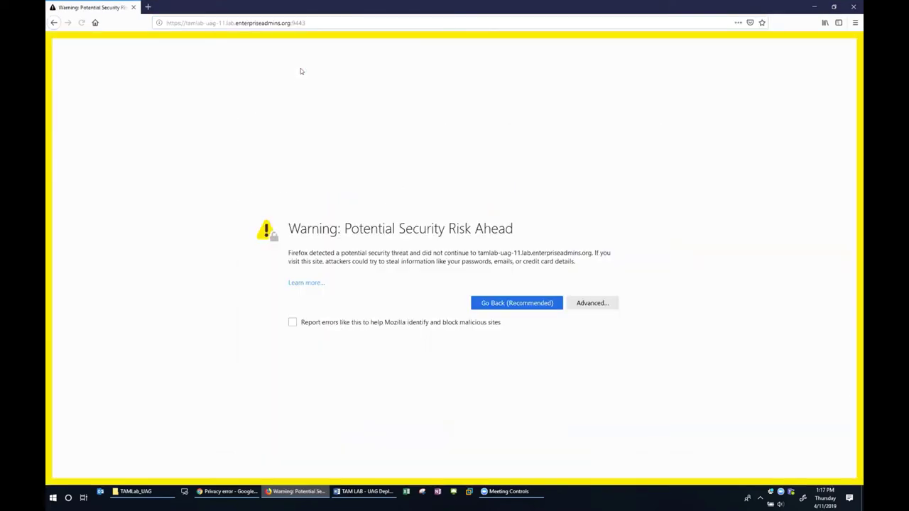
click(593, 303)
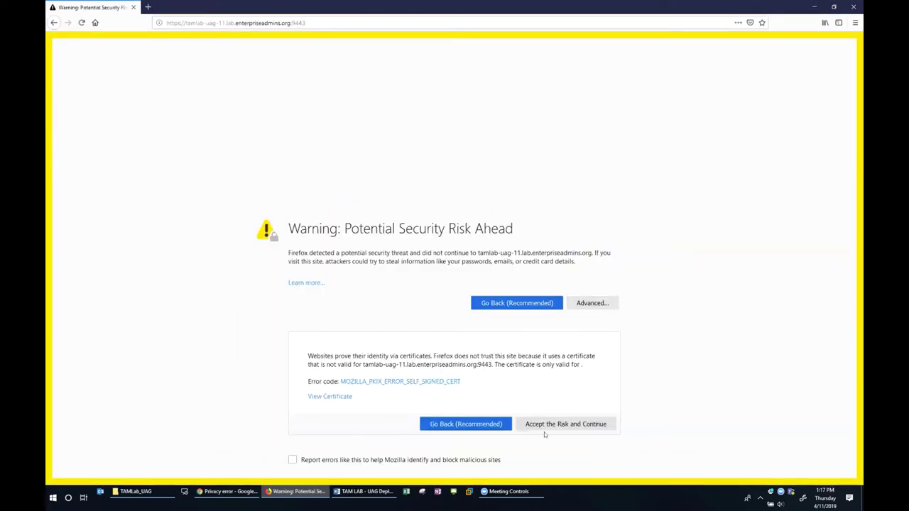
click(561, 424)
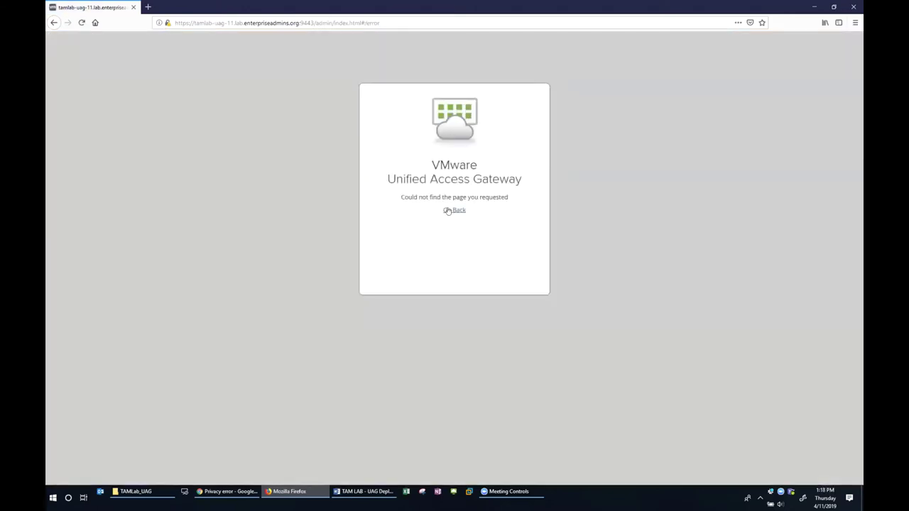
Sign in to the gateway admin console as admin with the account password
click(448, 210)
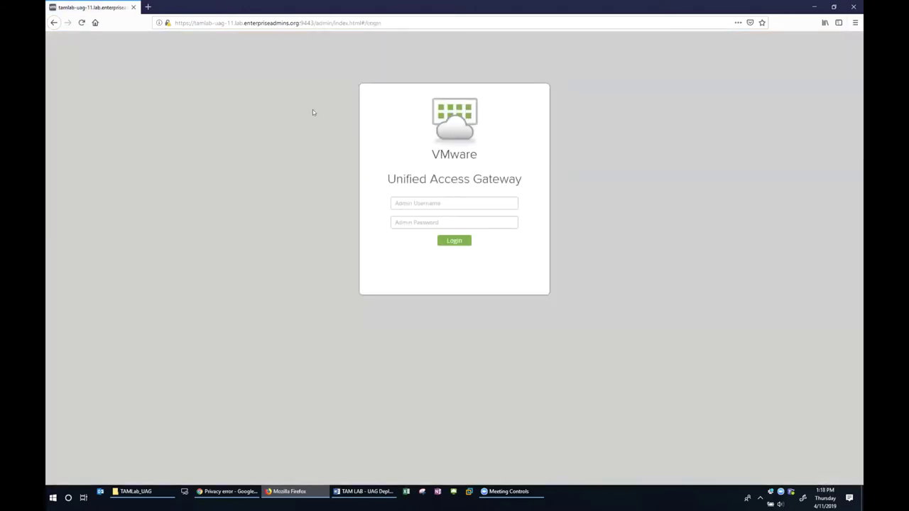
click(418, 199)
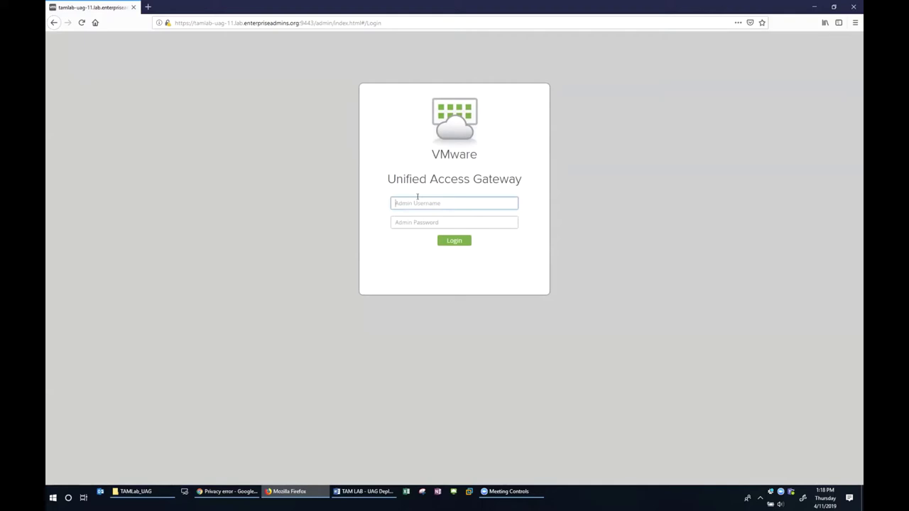
text(admin)
key(Tab)
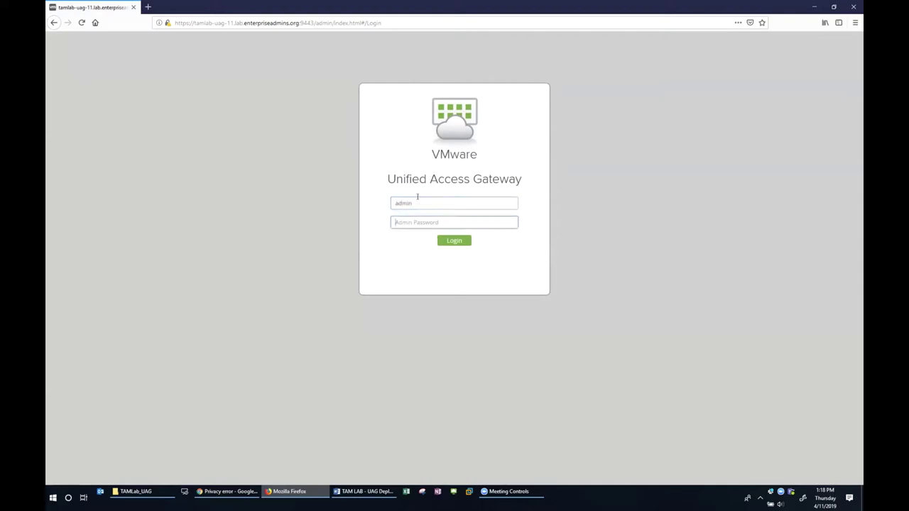
text(•••••••••)
click(455, 241)
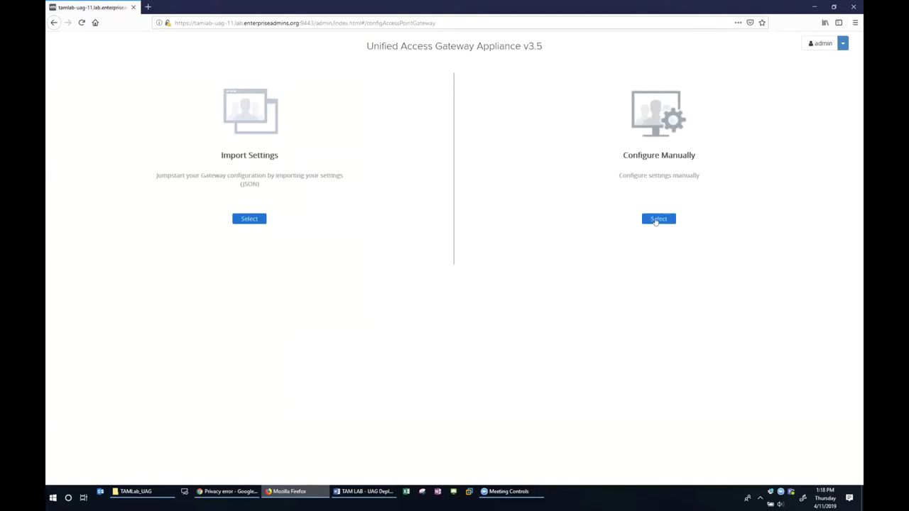
Choose Configure Manually and set TLS Server Certificate to PFX for both admin and internet interfaces
click(656, 219)
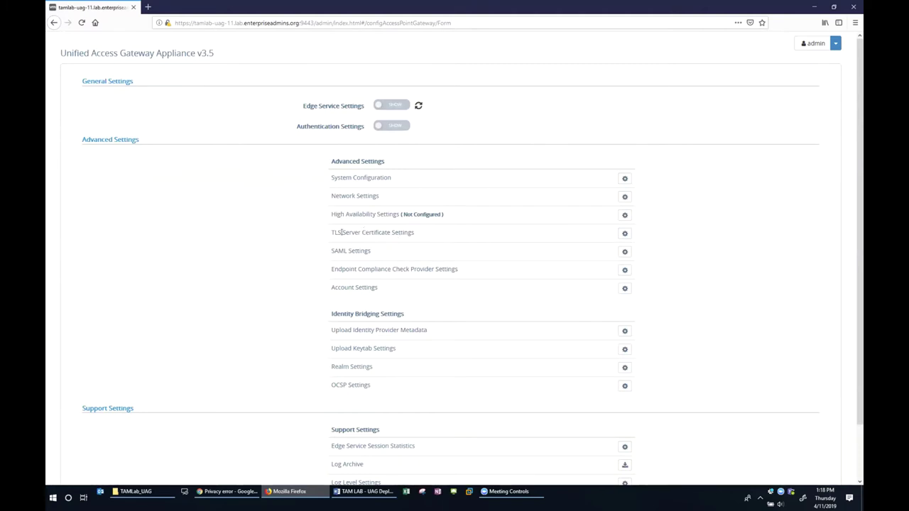
drag(342, 233, 391, 232)
click(390, 232)
click(625, 232)
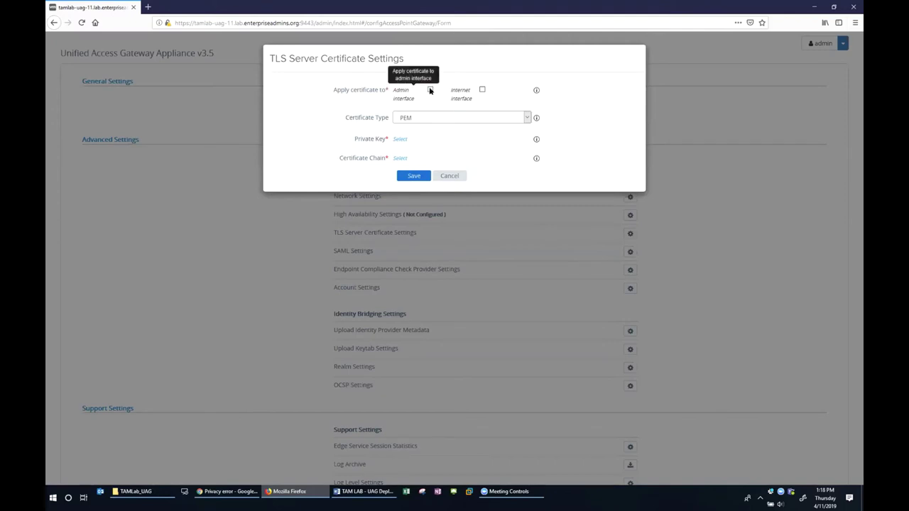
click(430, 90)
click(482, 89)
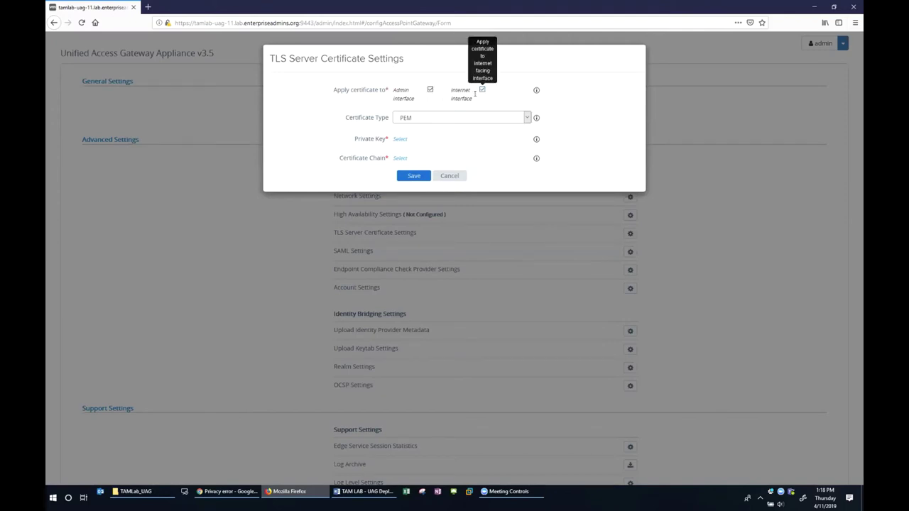
click(438, 116)
click(425, 133)
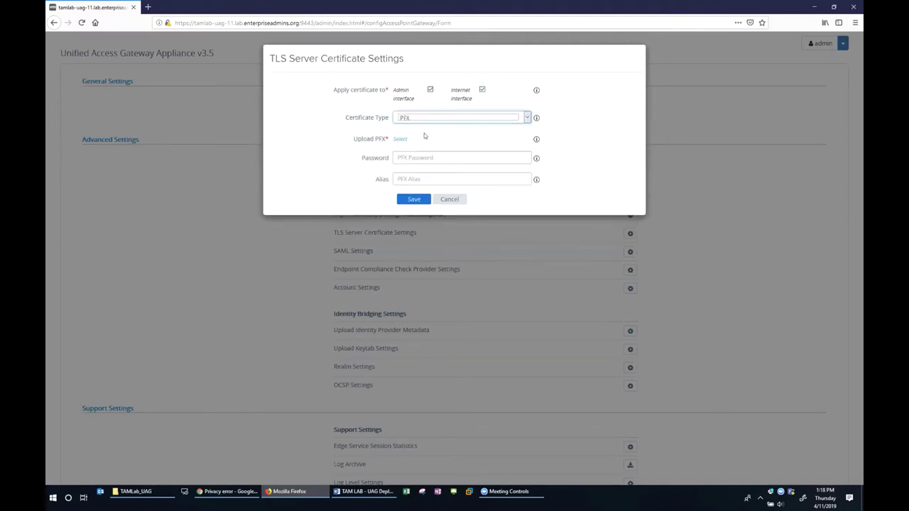
Upload D:\tmp\TAMLab_UAG\tamlab-uag-11.pfx with its password and save the certificate settings
click(401, 139)
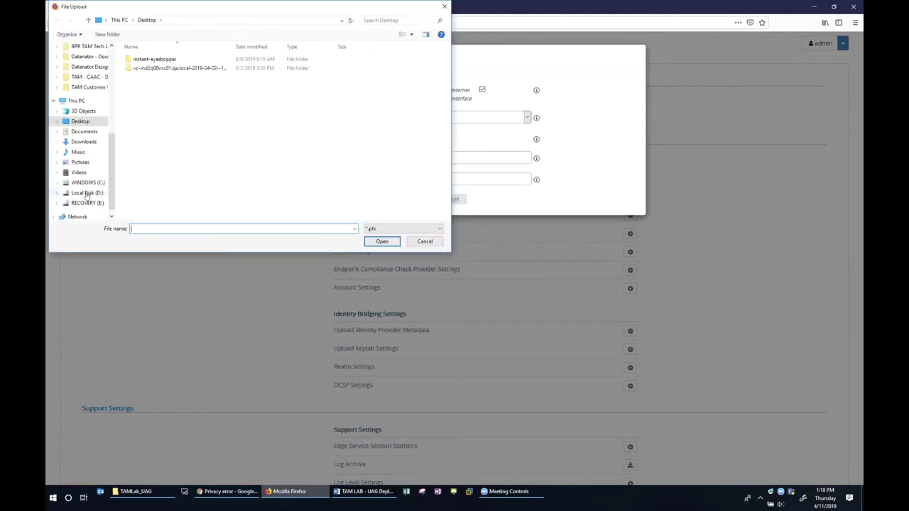
click(87, 192)
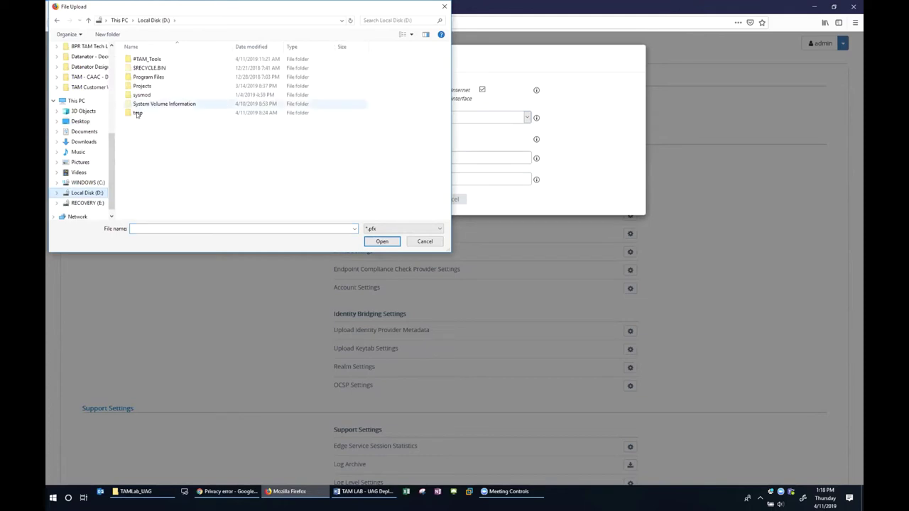
double_click(137, 114)
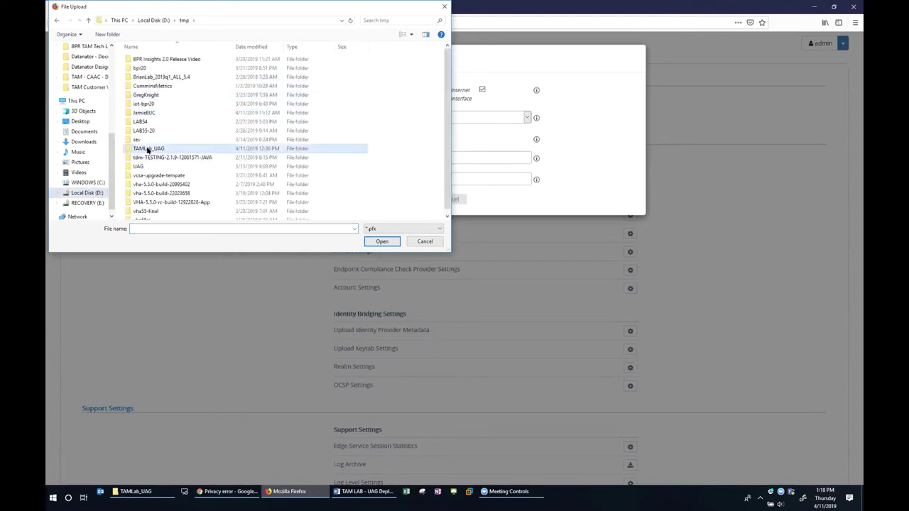
double_click(149, 151)
double_click(153, 59)
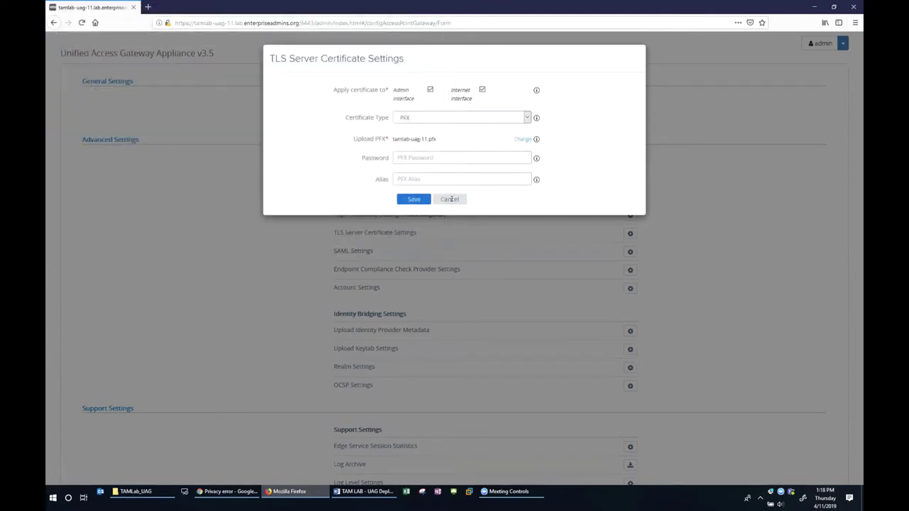
click(430, 160)
text(••••••)
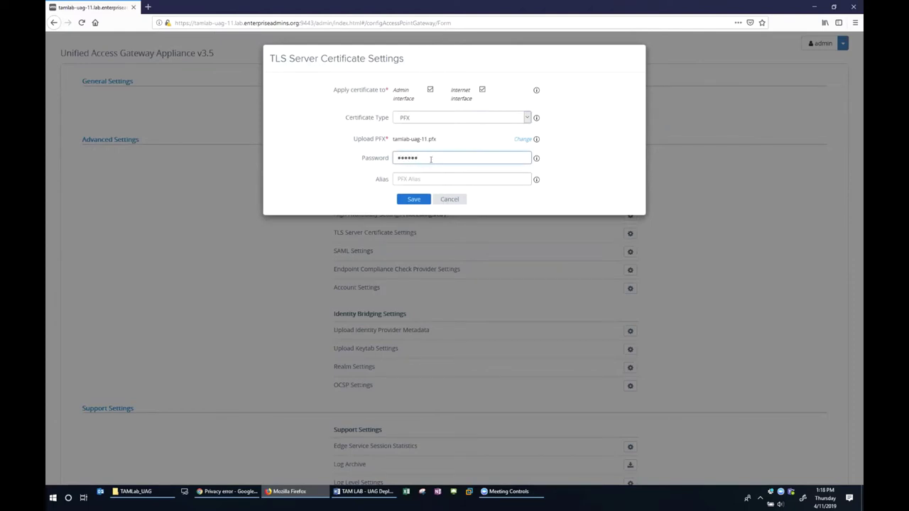
click(414, 201)
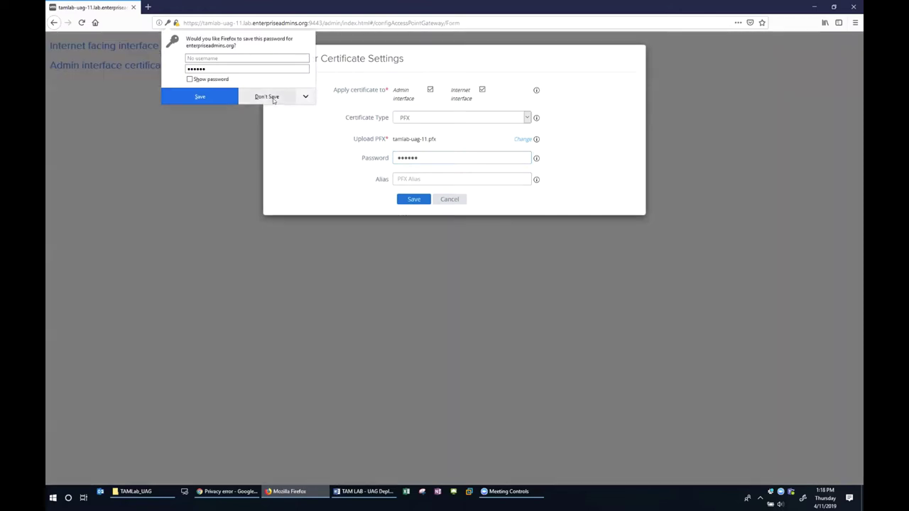
click(267, 96)
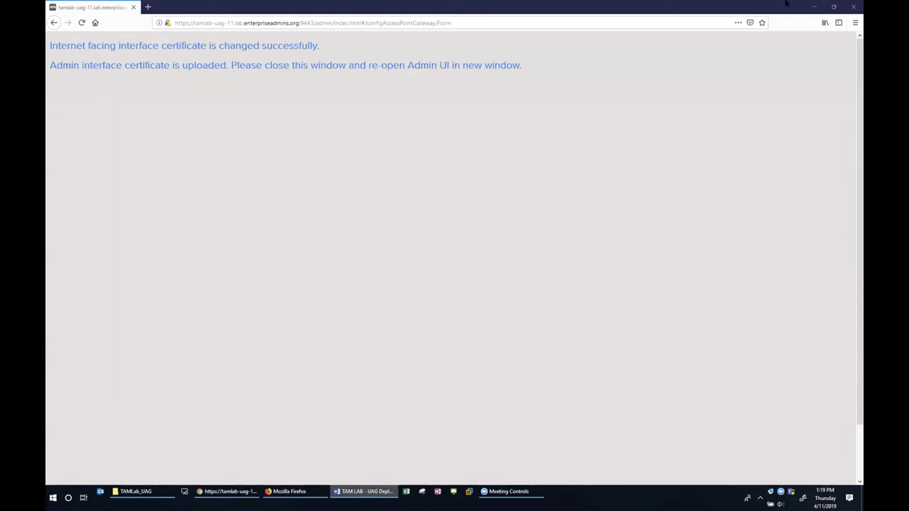
Review the certificate change and upload success messages, then close Firefox as instructed
click(511, 71)
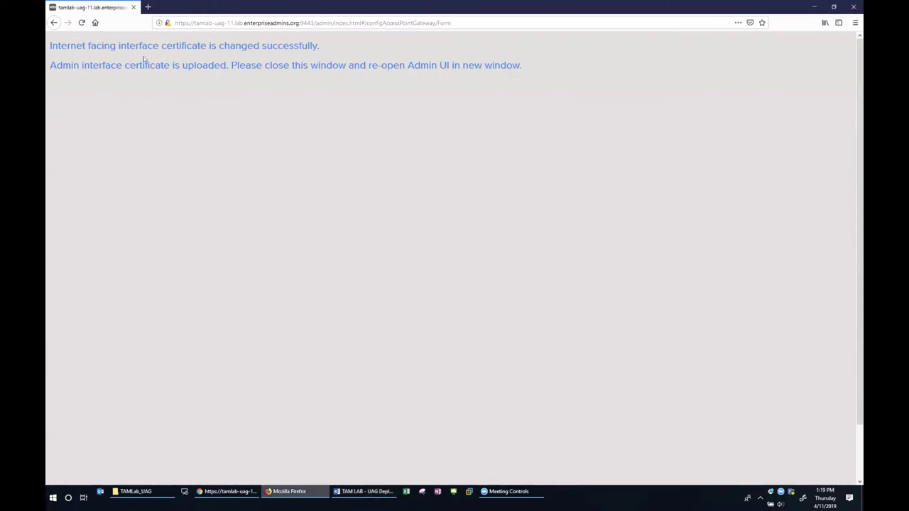
drag(125, 48, 308, 76)
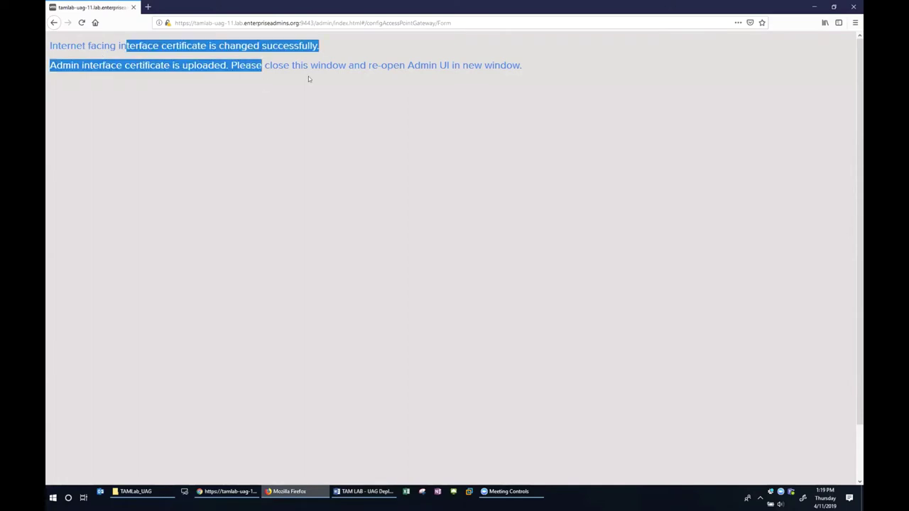
click(360, 88)
drag(519, 89, 64, 79)
click(98, 70)
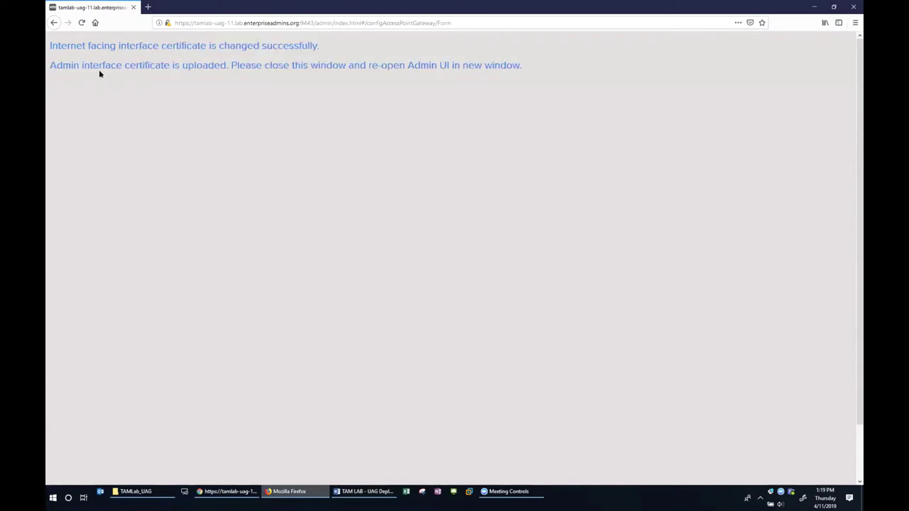
click(856, 7)
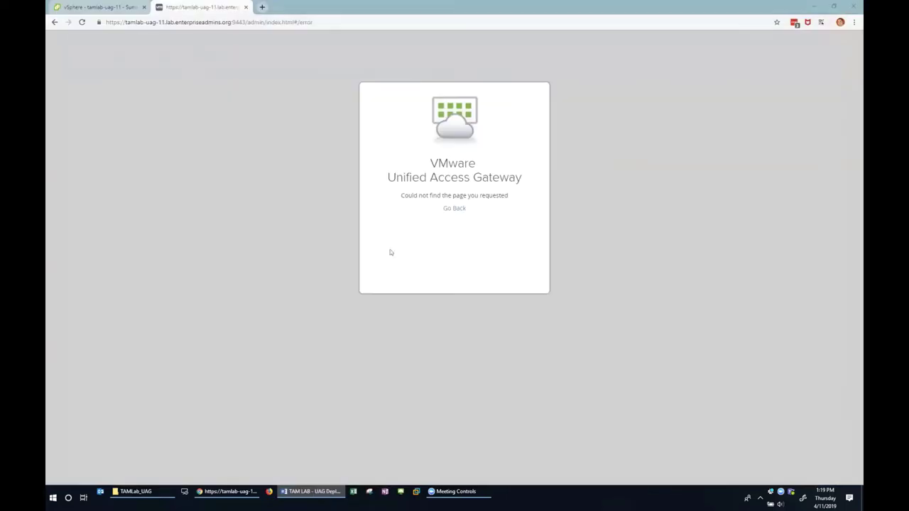
Reload the gateway in Chrome, sign in as admin, and bring up the TAMLab_UAG folder
click(82, 22)
click(461, 211)
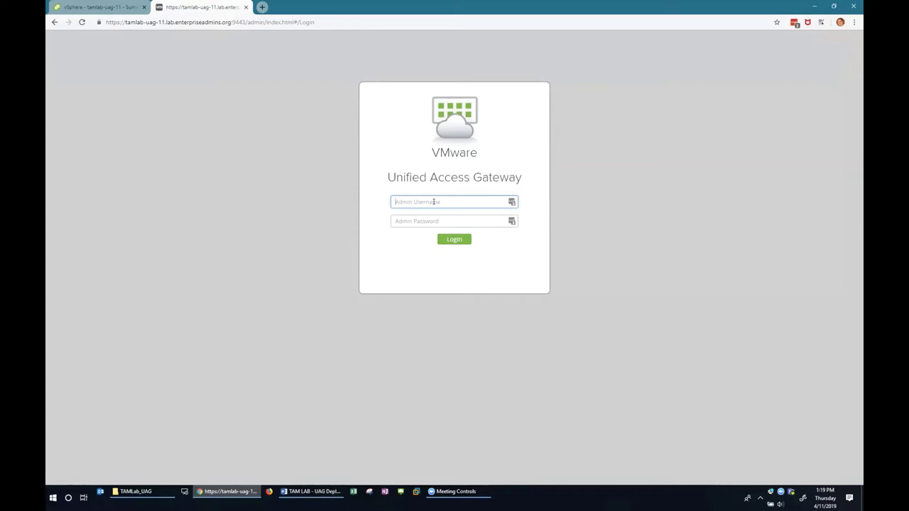
text(admin)
key(Tab)
text(••••••)
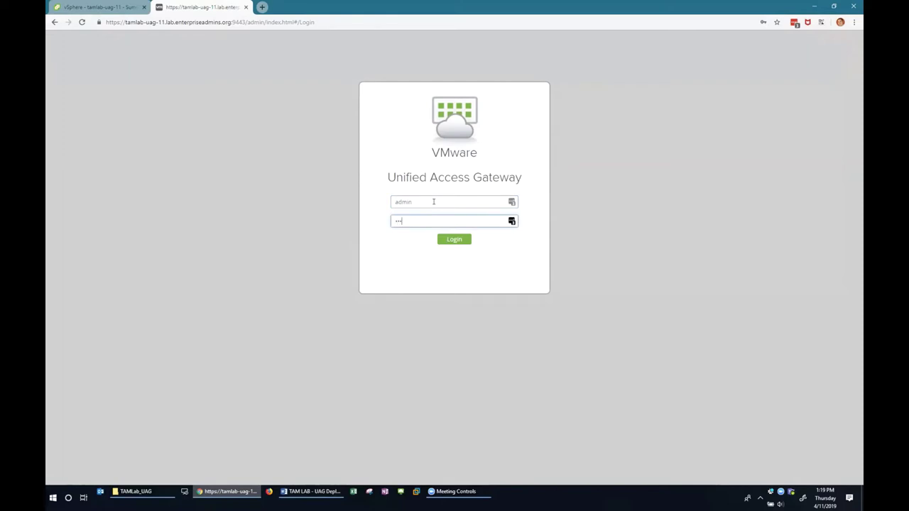
text(••)
key(Return)
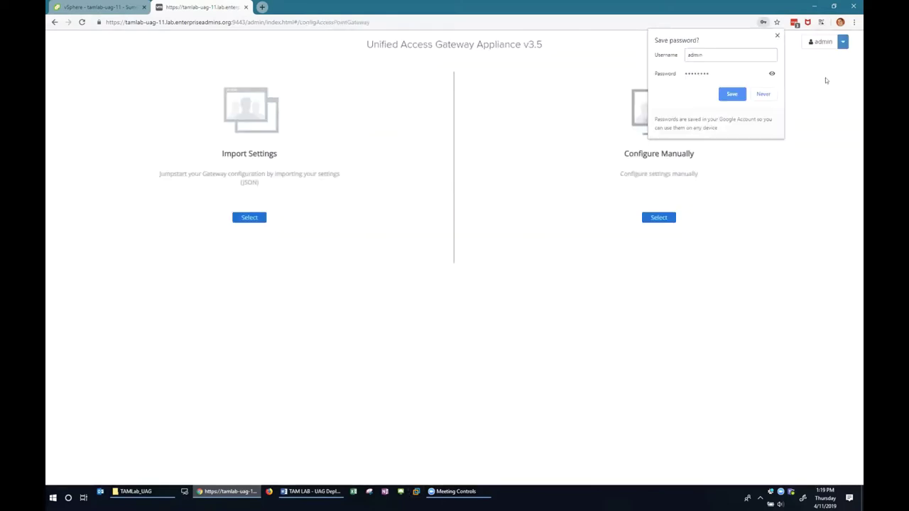
click(763, 93)
click(133, 491)
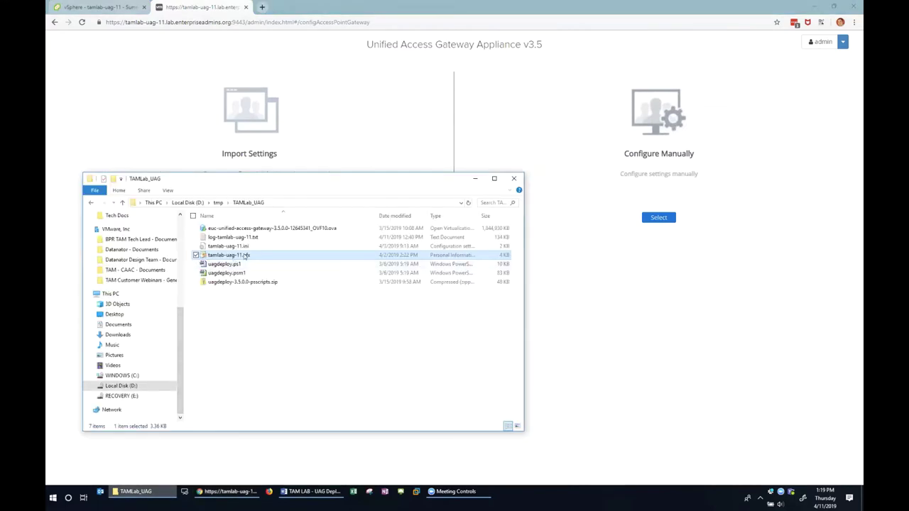
Open tamlab-uag-11.pfx in certmgr and display the tamlab-uag-11 certificate from its store
right_click(245, 256)
click(220, 271)
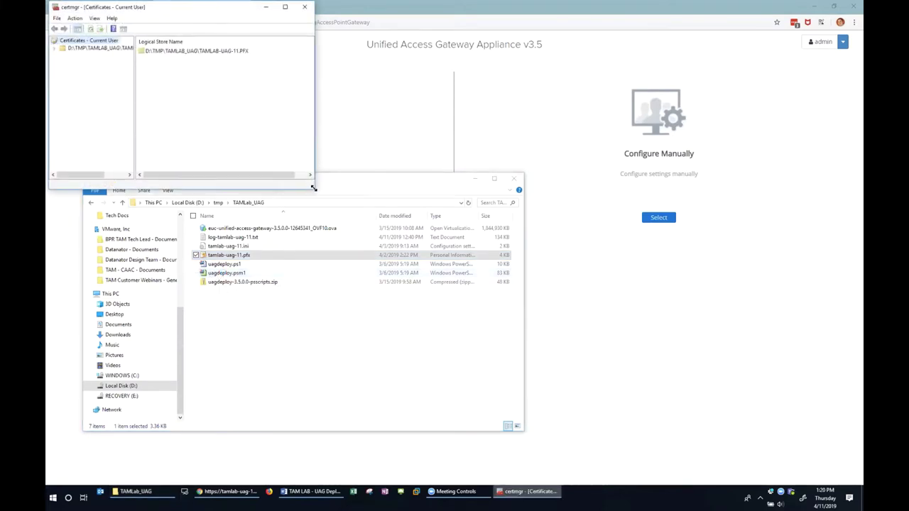
drag(313, 187, 524, 312)
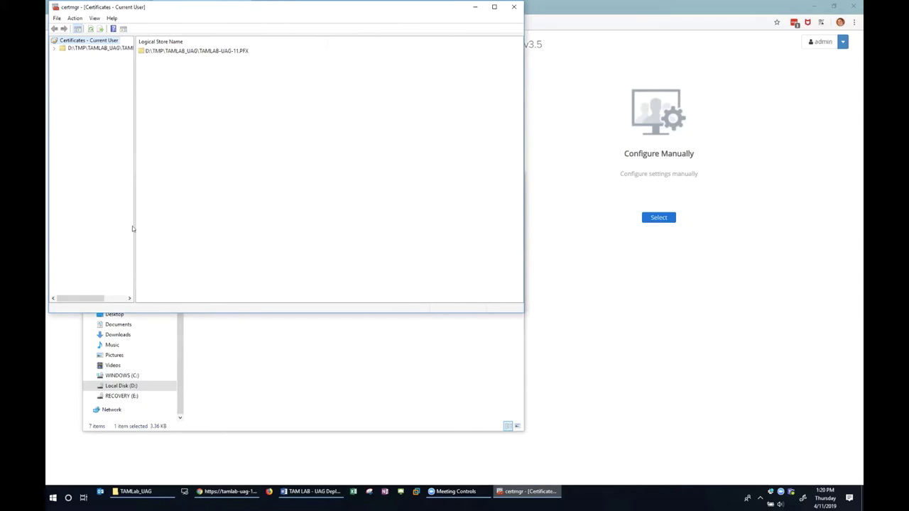
drag(134, 228, 210, 229)
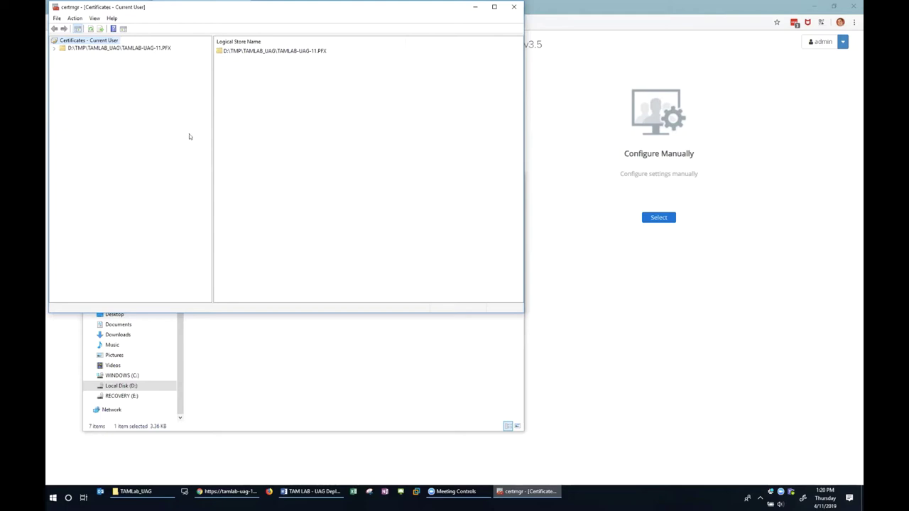
click(55, 48)
click(74, 57)
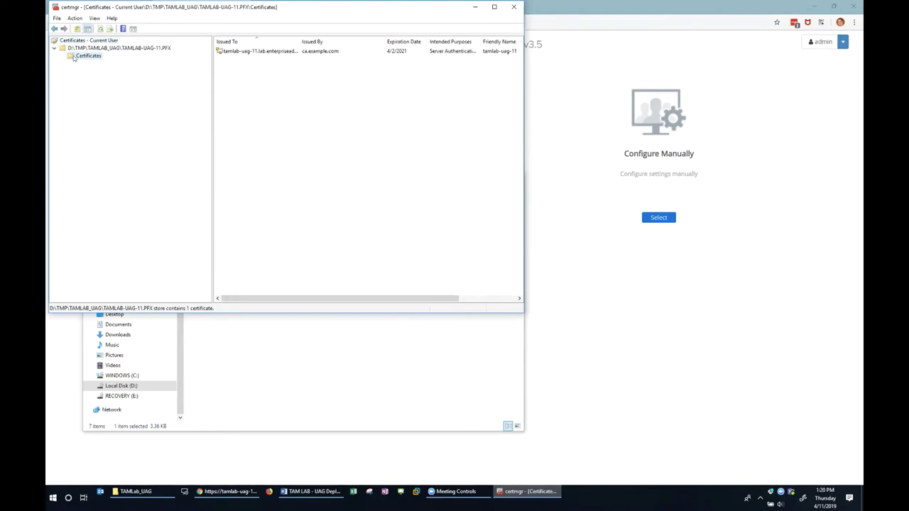
right_click(237, 52)
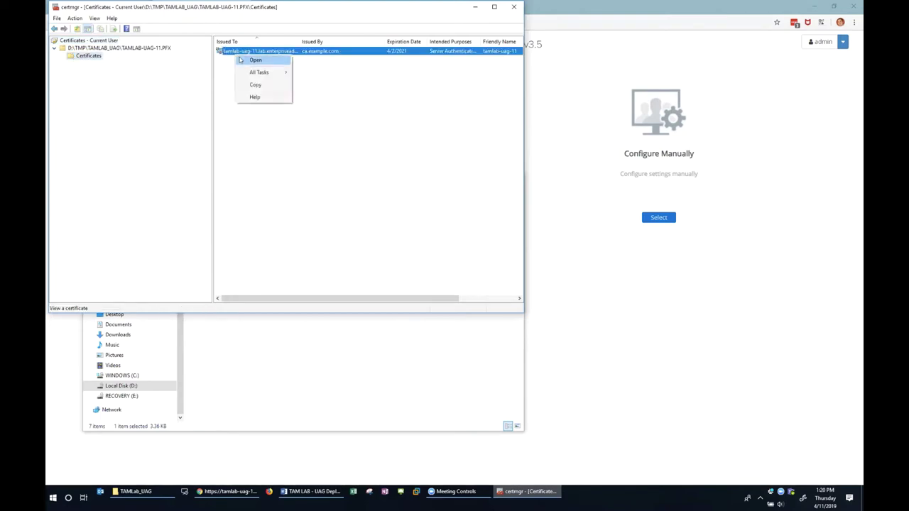
click(255, 60)
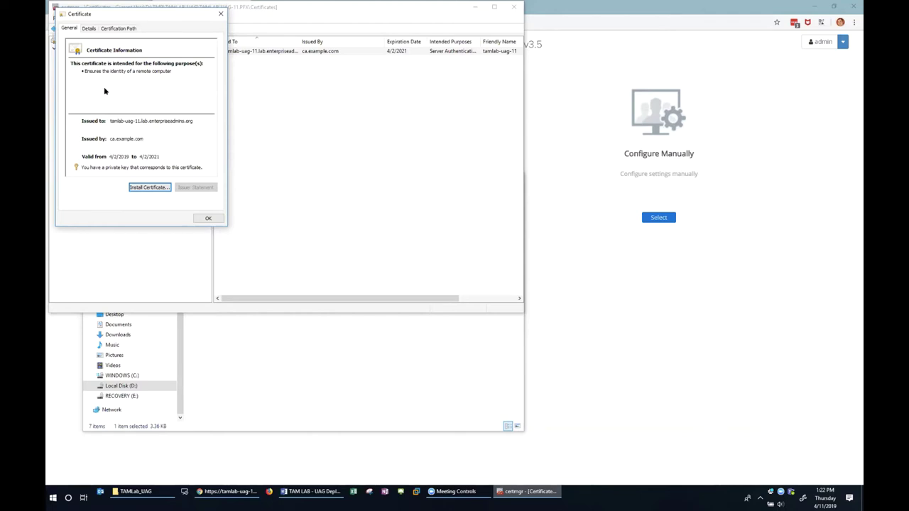
Check the certificate's Valid to date and Subject Alternative Name DNS and IP entries
click(90, 29)
click(95, 111)
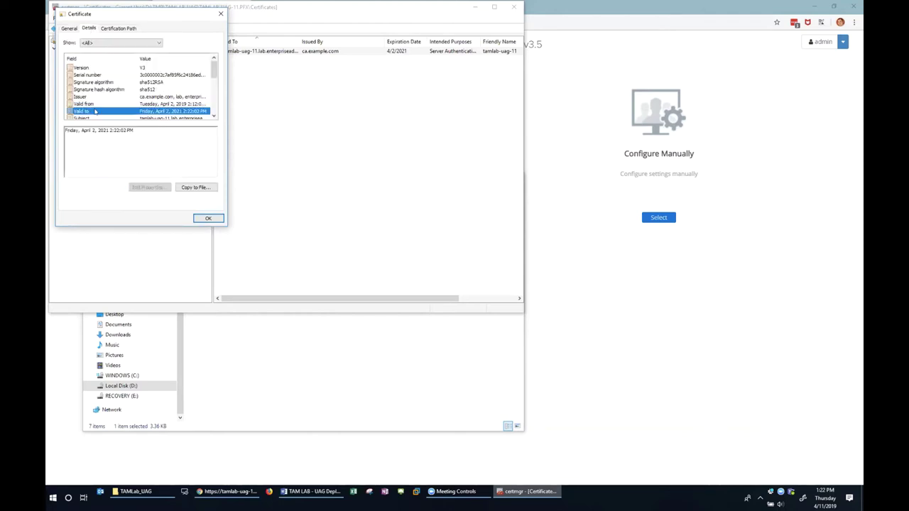
scroll(95, 111, down, 3)
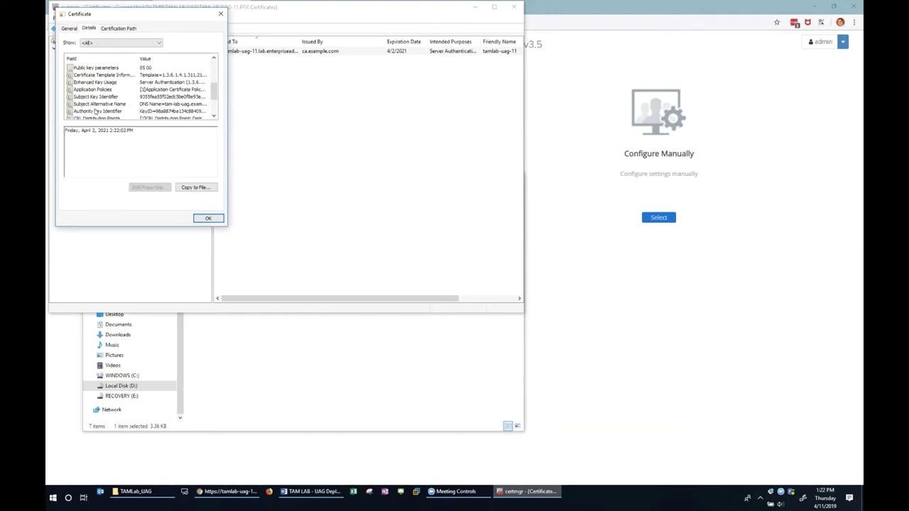
click(98, 104)
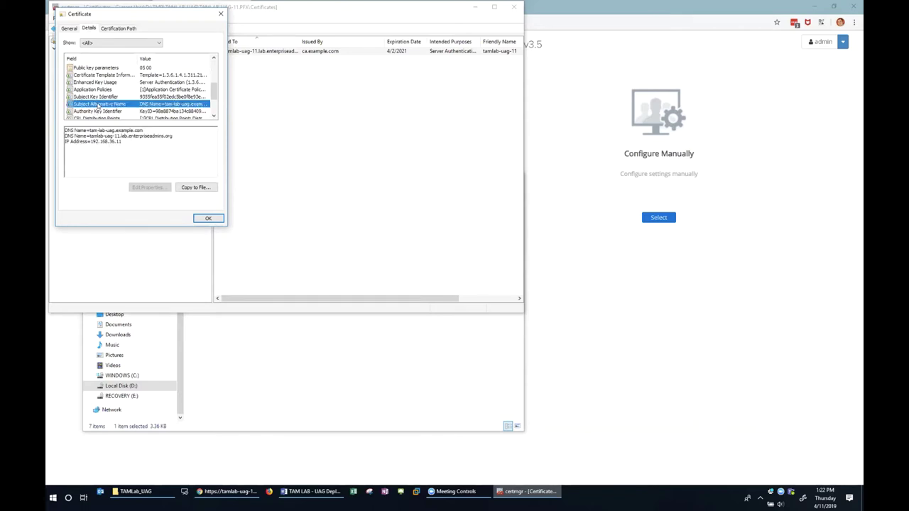
click(179, 157)
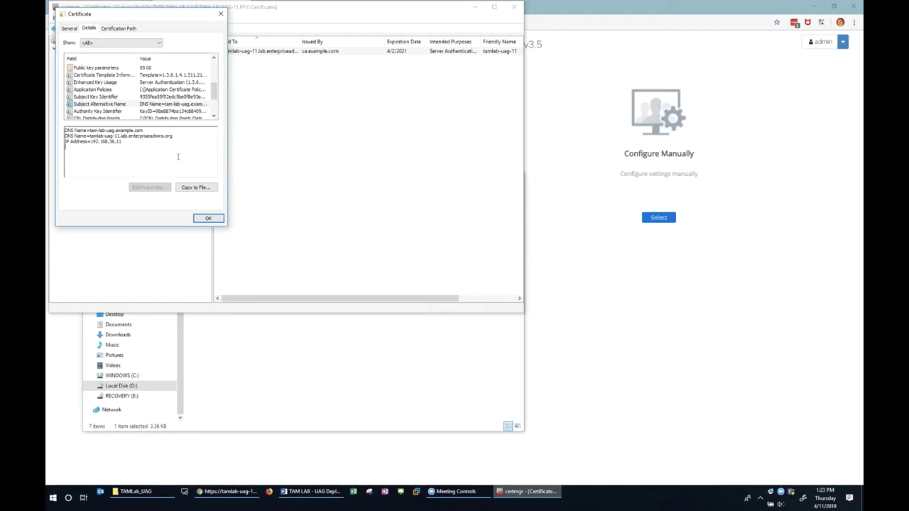
click(213, 219)
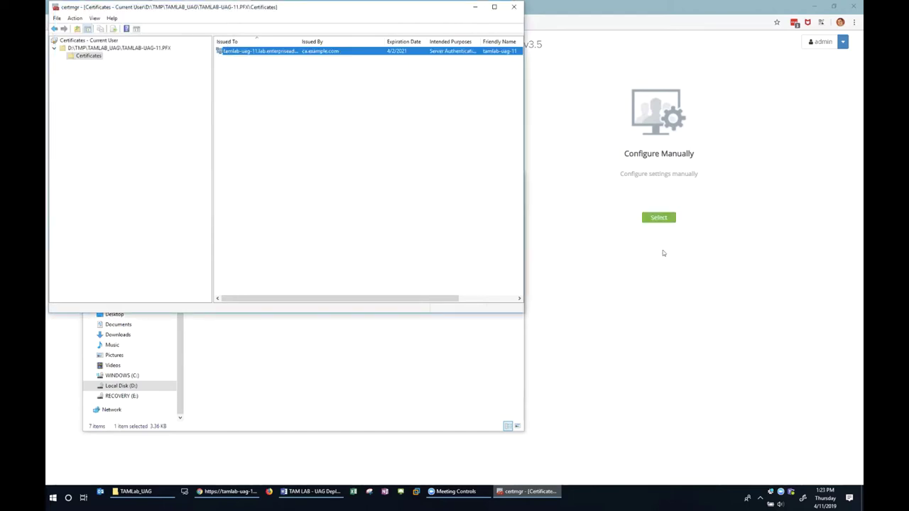
Choose manual configuration on the Unified Access Gateway admin page
click(527, 147)
click(660, 220)
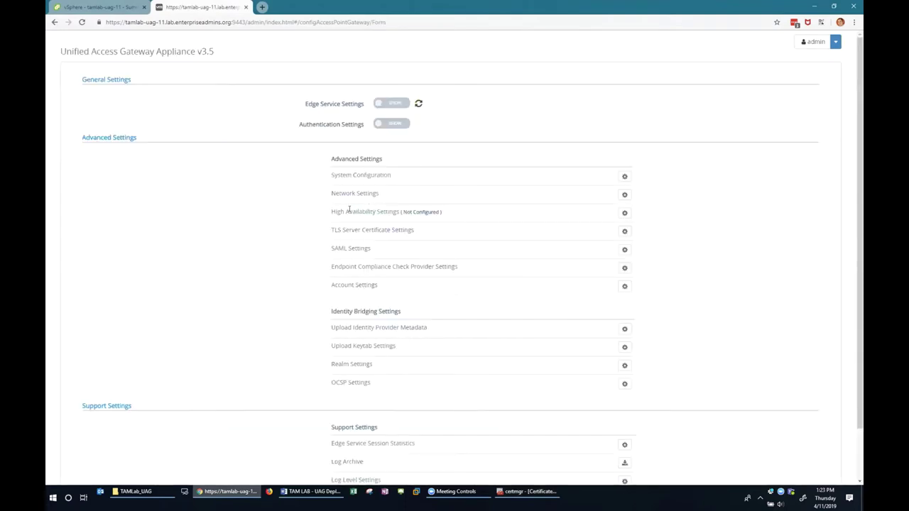
drag(331, 209, 405, 208)
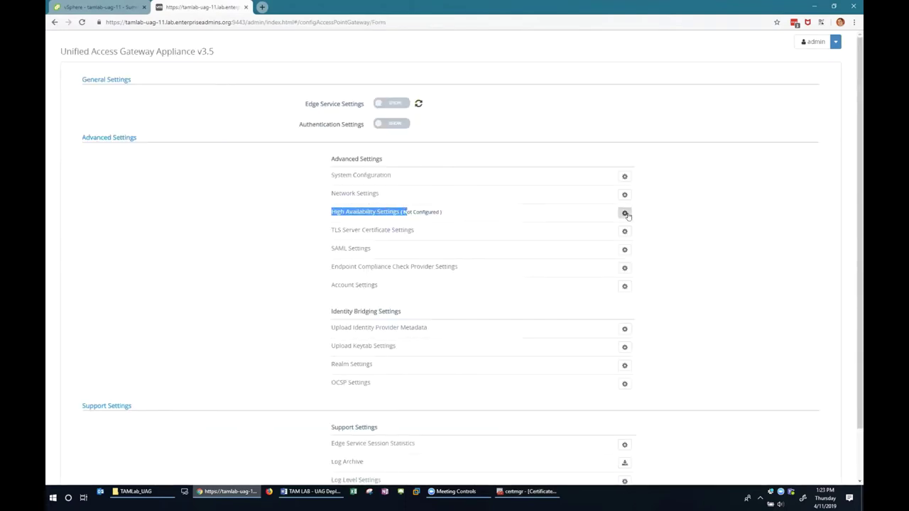
Enable High Availability with virtual IP 192.168.36.10 and group ID 10, and save it
click(624, 212)
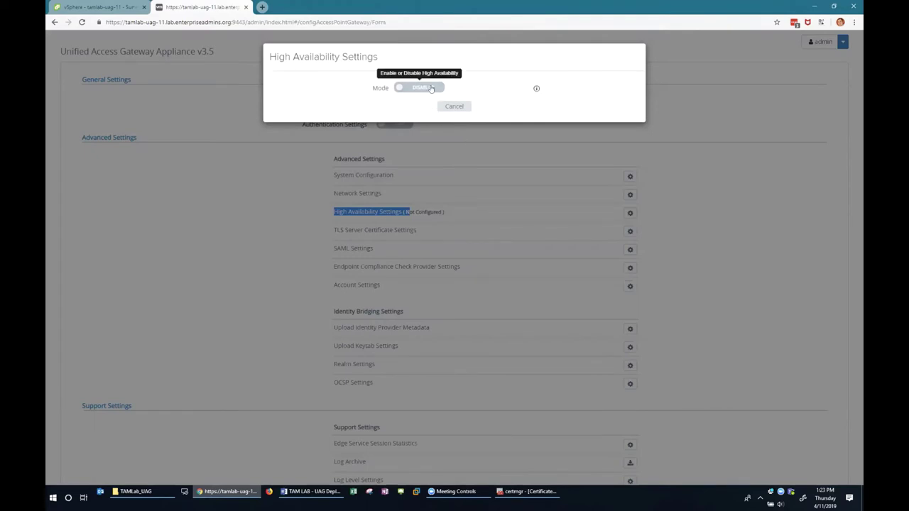
click(430, 88)
click(421, 106)
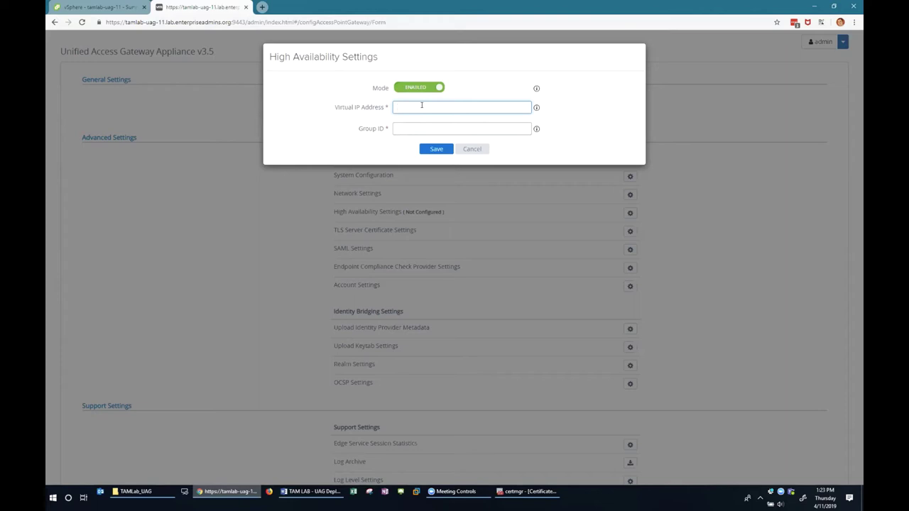
text(19)
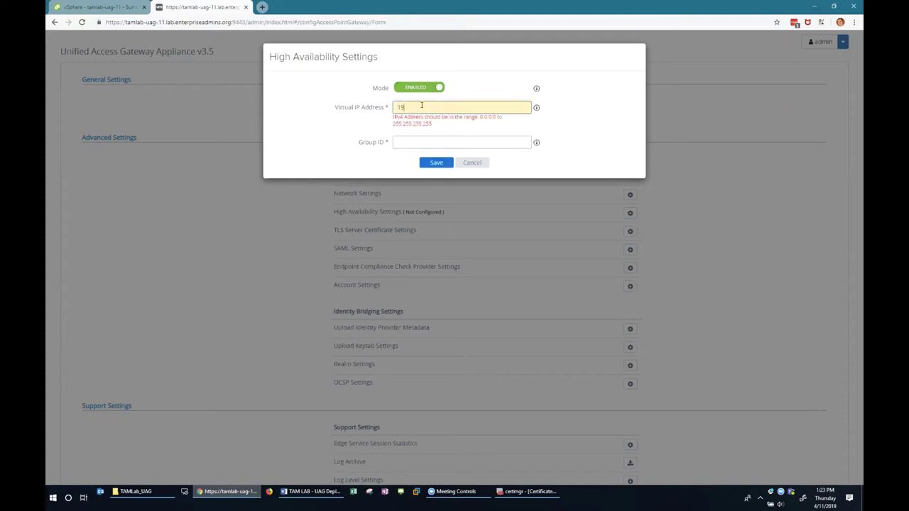
text(2.168.36.10)
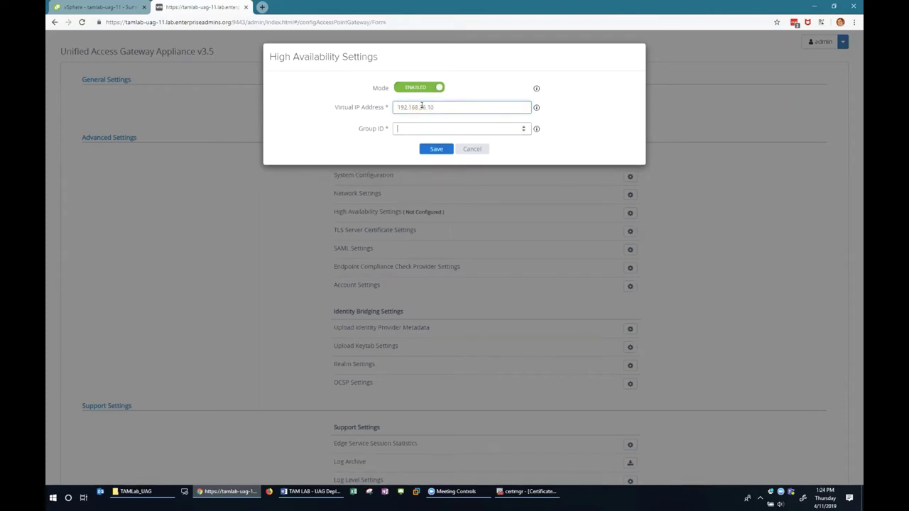
key(Tab)
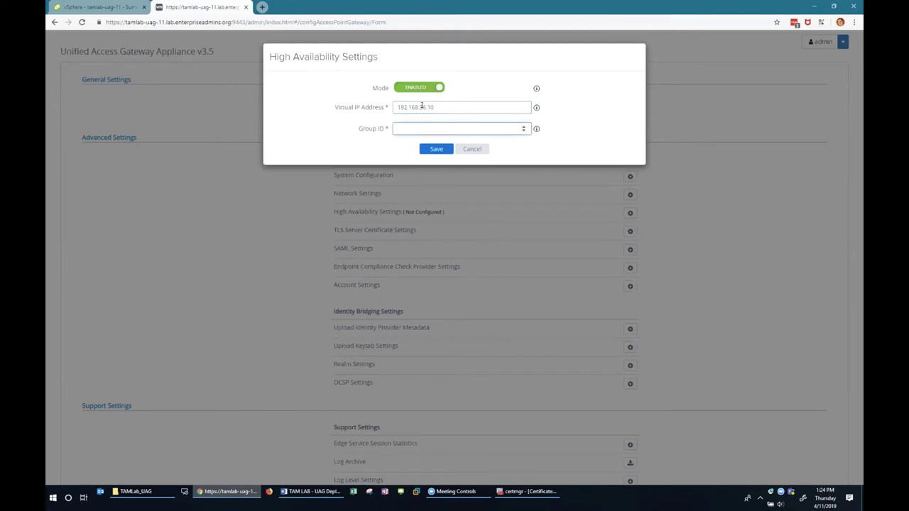
text(10)
click(431, 150)
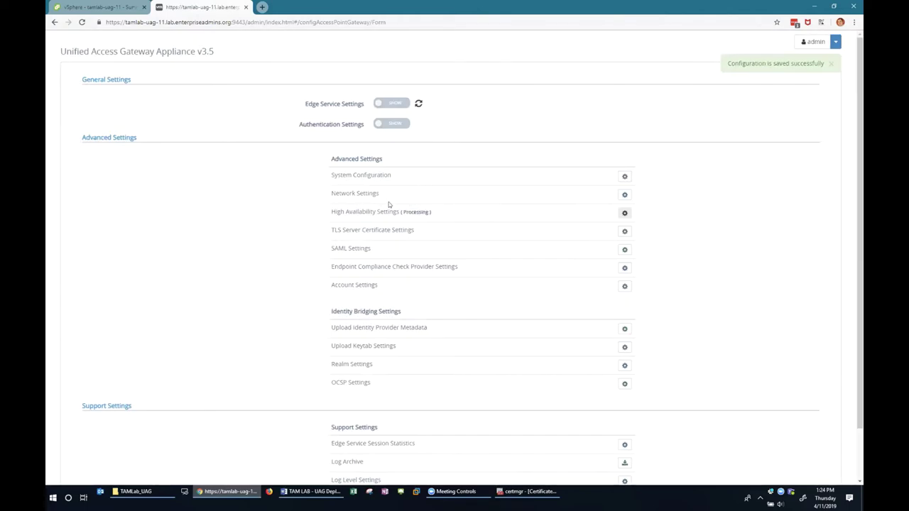
click(99, 7)
Refresh the tamlab-uag-11 VM summary twice, then recheck the UAG High Availability settings
click(648, 43)
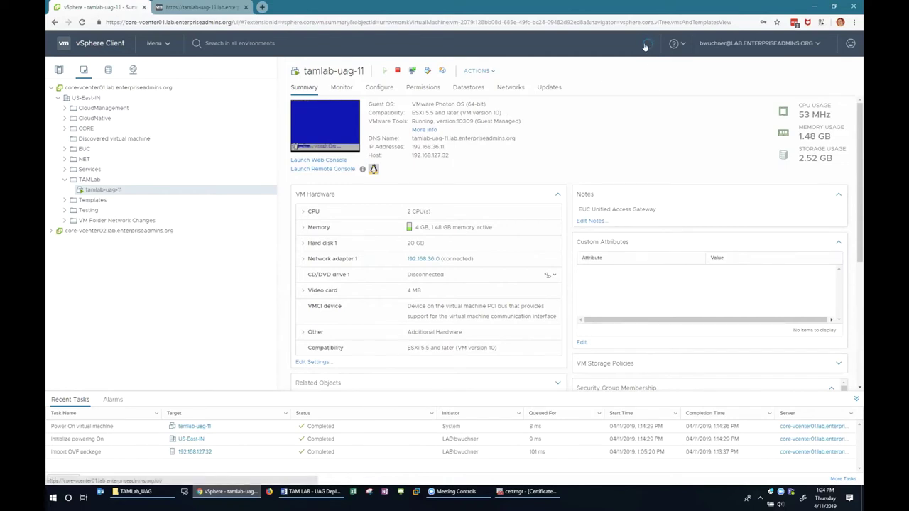
click(647, 45)
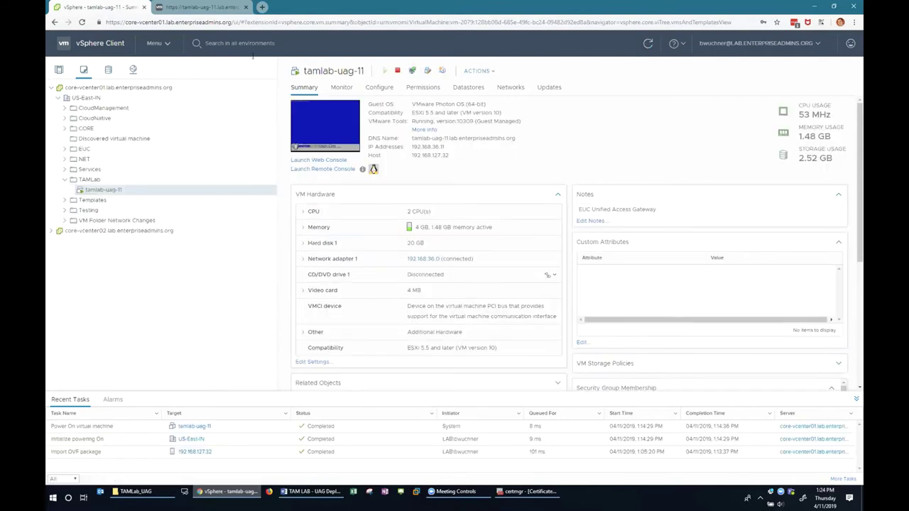
click(196, 6)
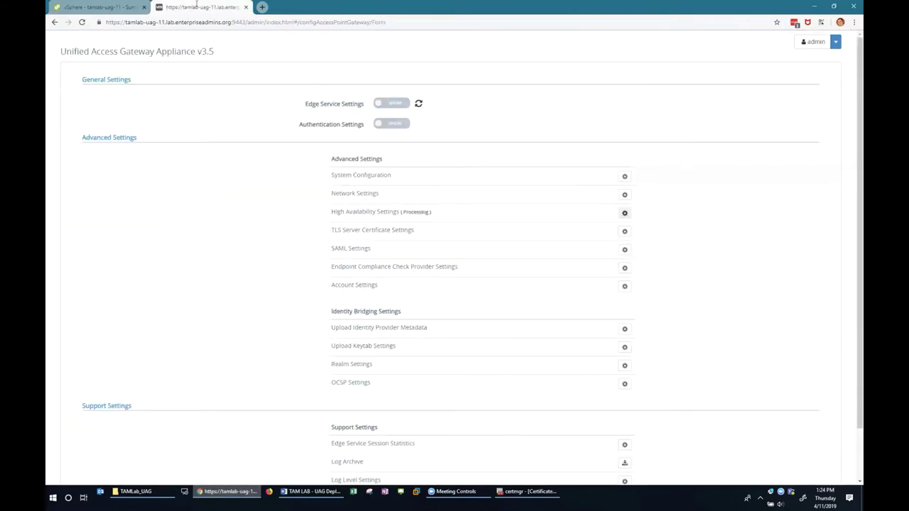
click(625, 212)
drag(352, 212, 405, 212)
Refresh the tamlab-uag-11 VM summary again and return to the UAG settings page
click(318, 147)
click(119, 8)
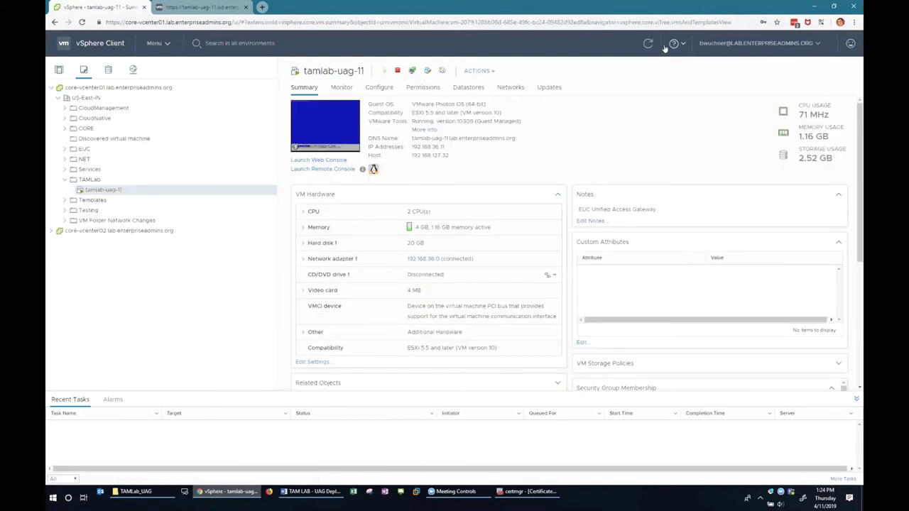
click(646, 45)
right_click(449, 145)
key(Escape)
click(648, 44)
click(220, 9)
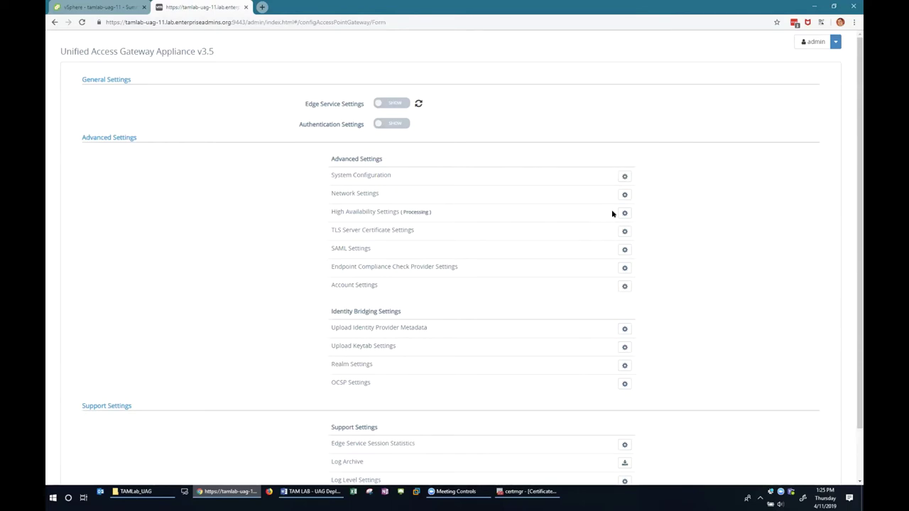
drag(341, 193, 376, 193)
Change the System Configuration Password Age from 90 to 0 and save the configuration
click(373, 193)
click(626, 177)
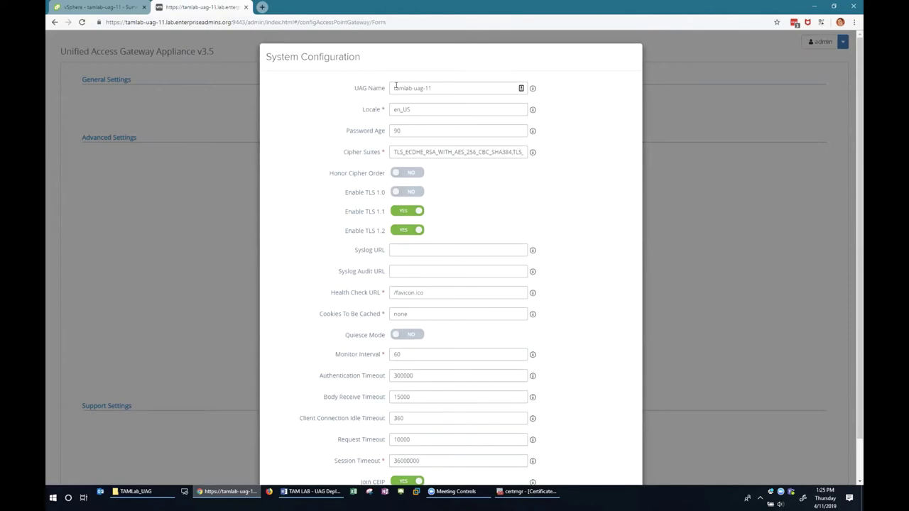
triple_click(450, 87)
click(452, 86)
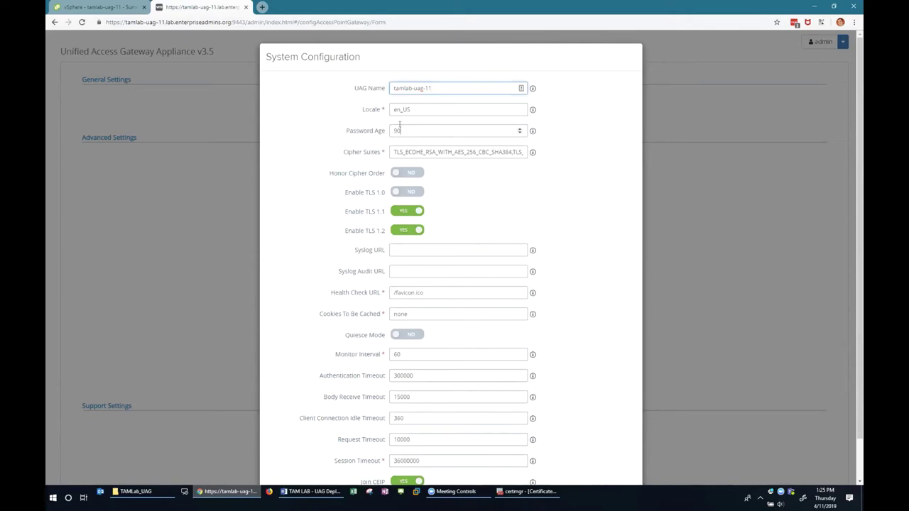
key(Tab)
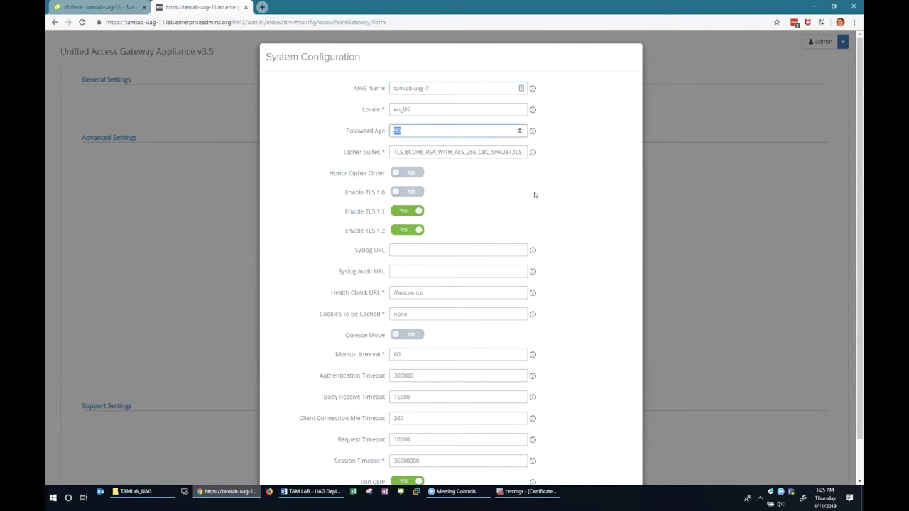
text(0)
click(397, 246)
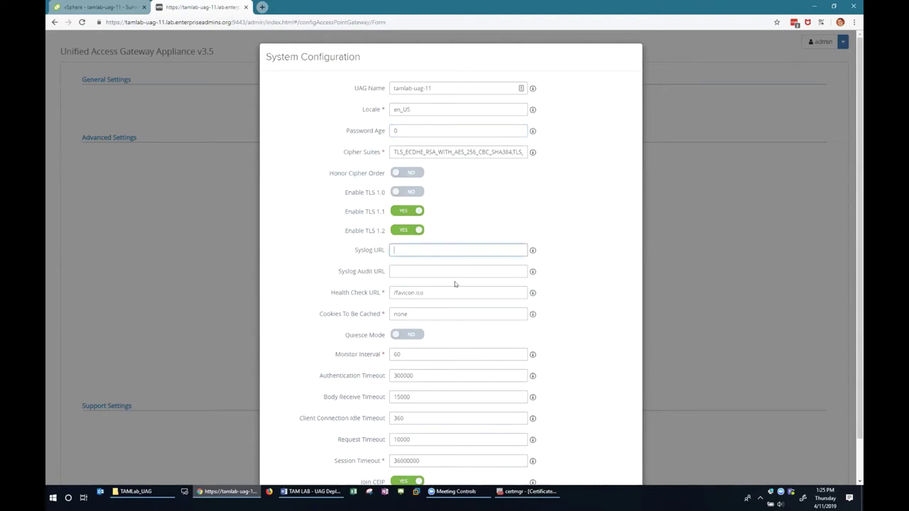
scroll(455, 284, down, 1)
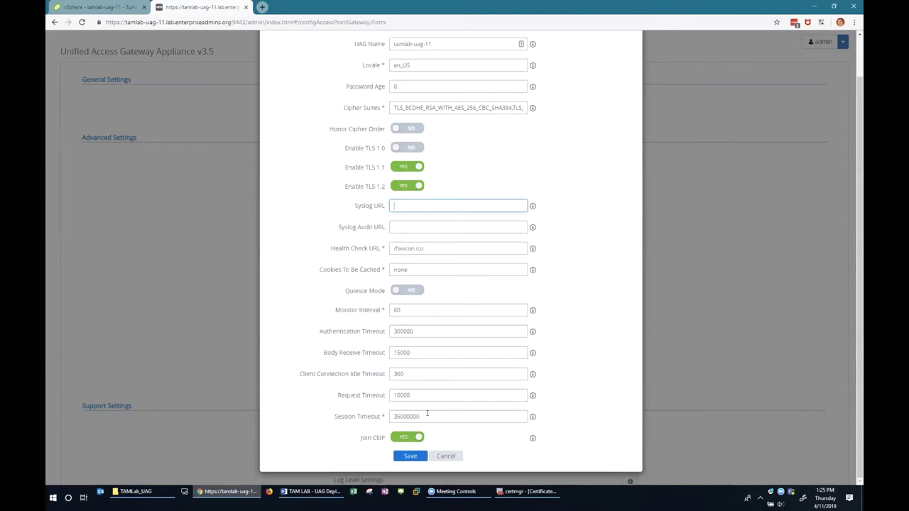
drag(426, 416, 377, 414)
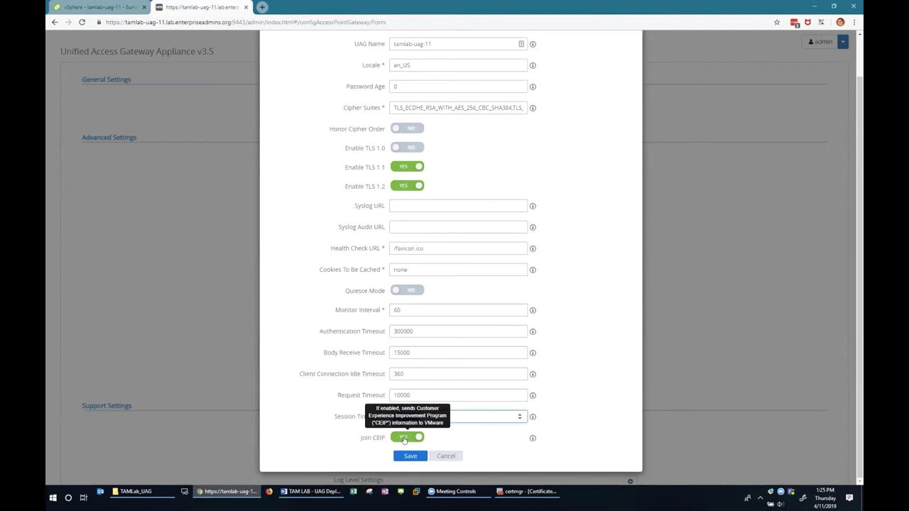
click(412, 456)
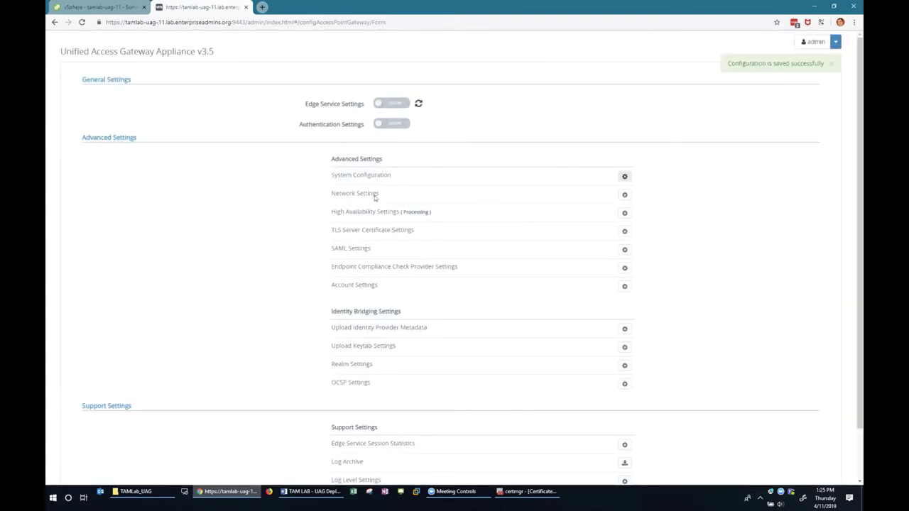
Enable RADIUS authentication with PAP as the authentication type
drag(298, 124, 363, 124)
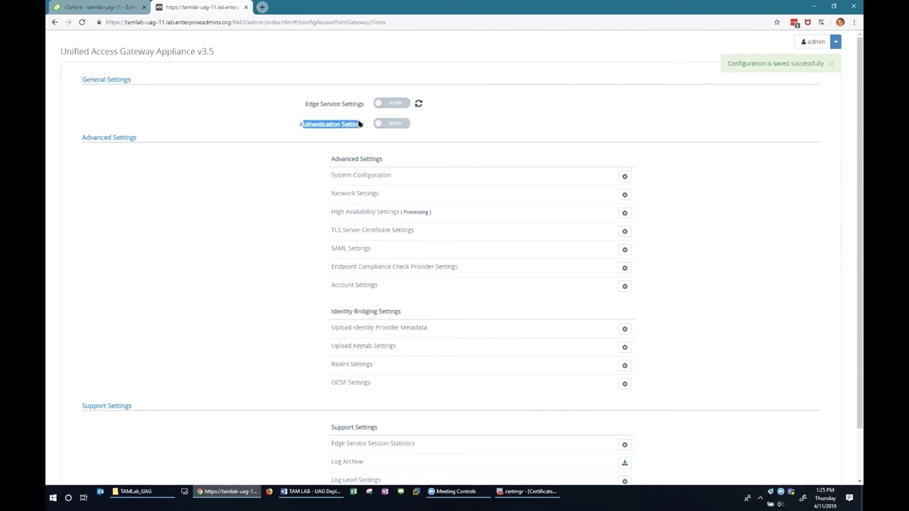
click(354, 122)
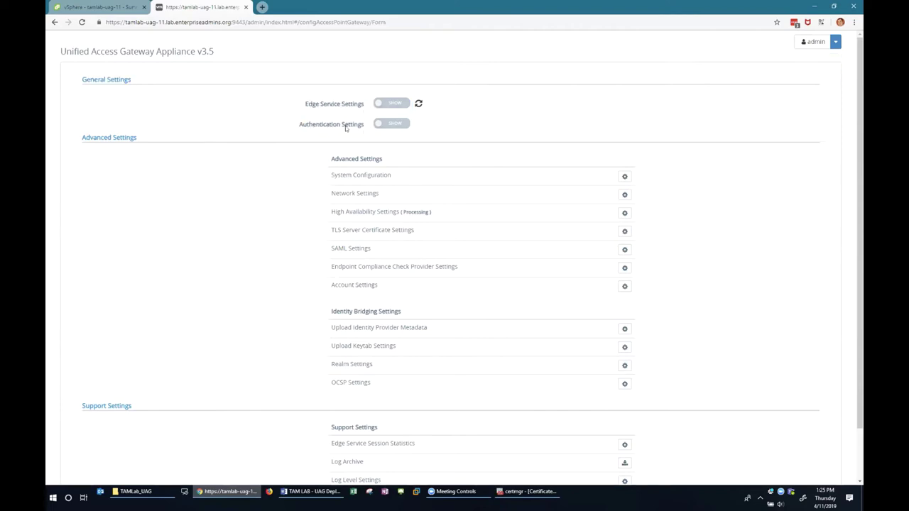
click(393, 125)
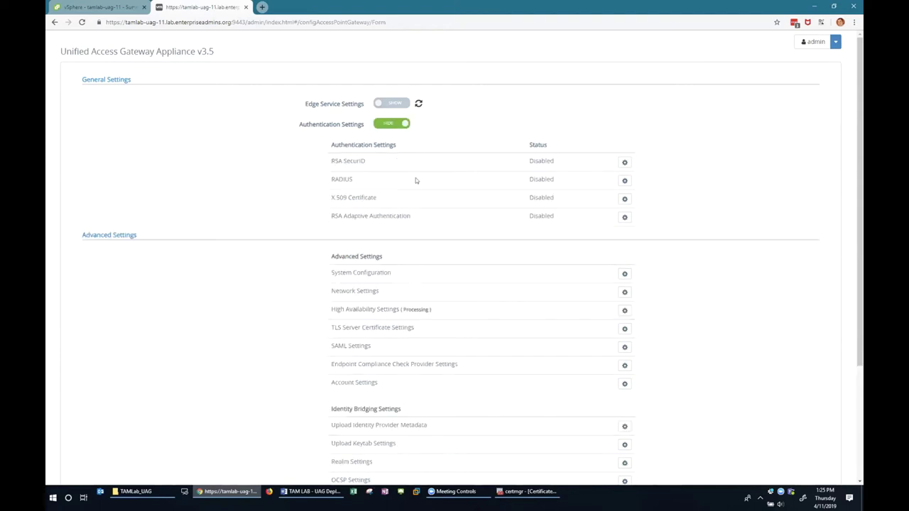
click(623, 182)
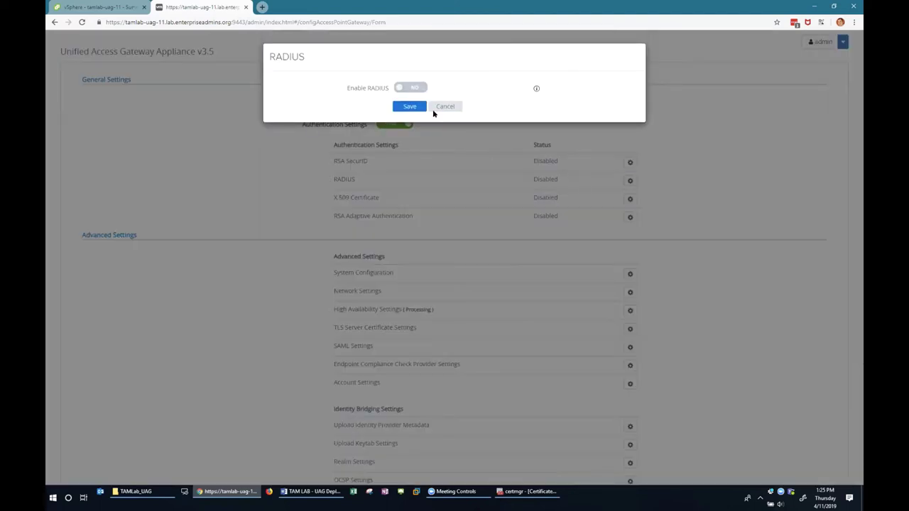
click(416, 88)
click(421, 108)
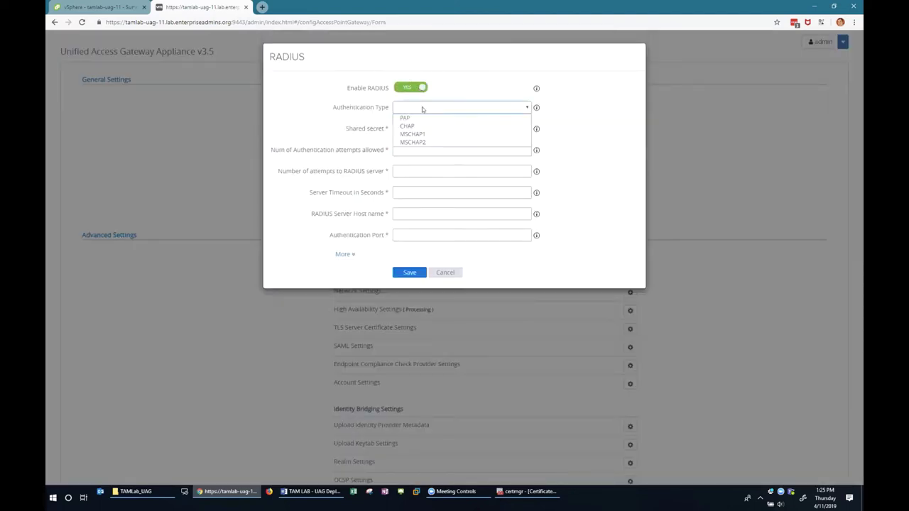
click(423, 119)
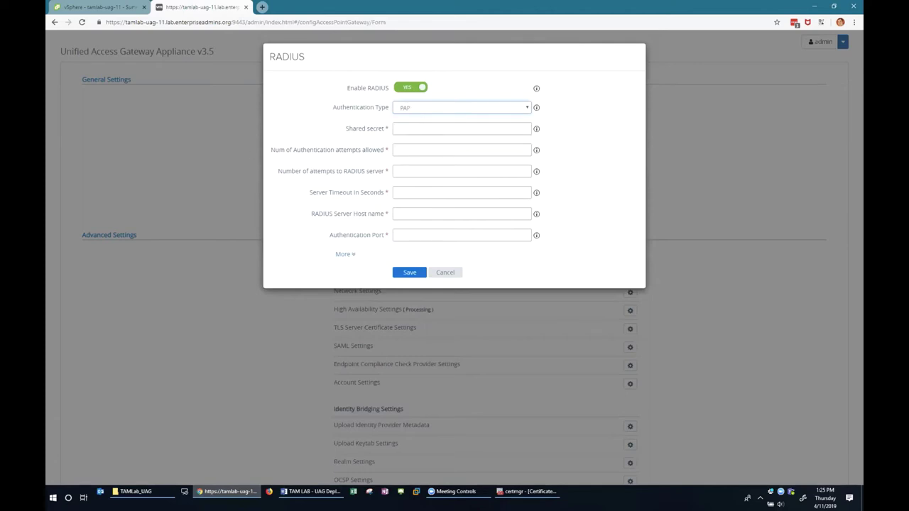
Paste the shared secret and set attempts, server attempts and timeout all to 3
key(alt+Tab)
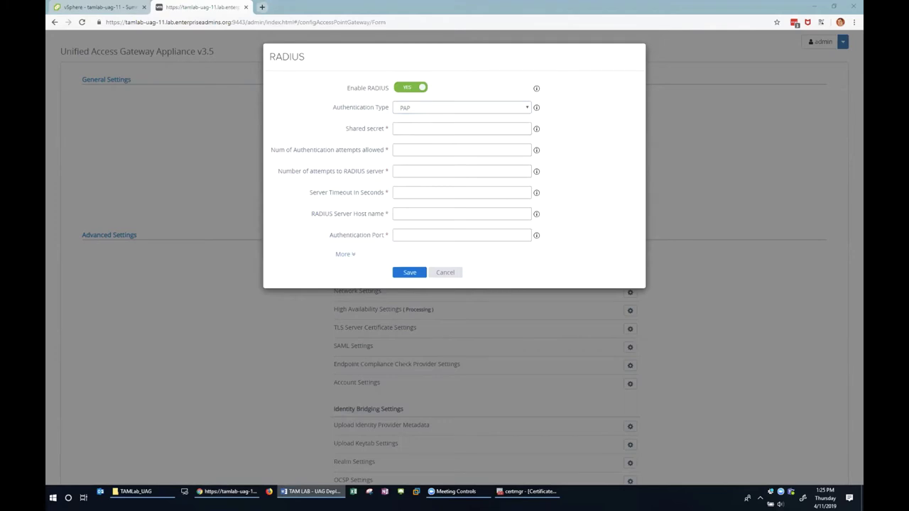
click(416, 128)
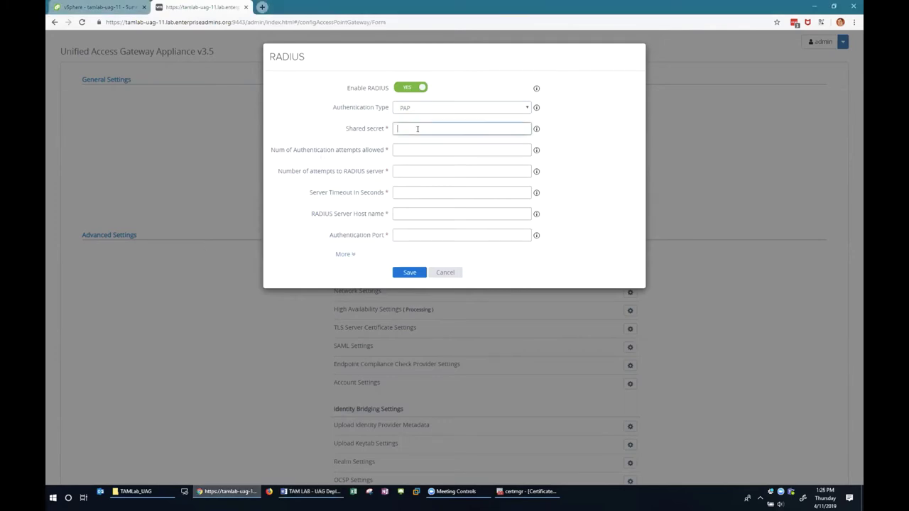
key(ctrl+v)
click(420, 148)
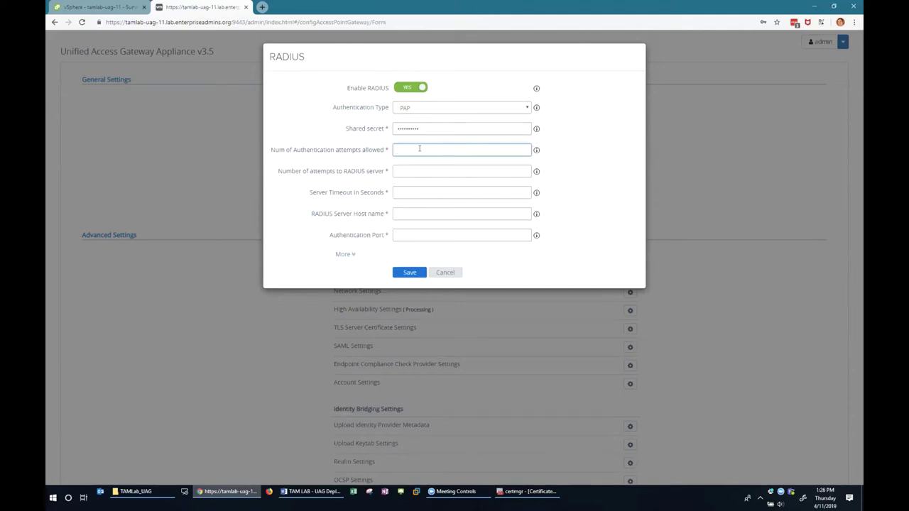
text(3)
click(422, 169)
text(3)
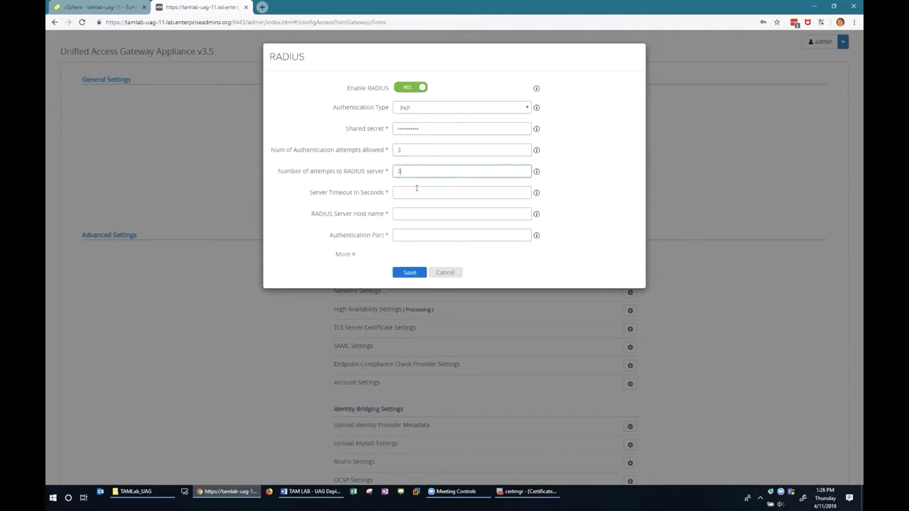
click(417, 189)
text(3)
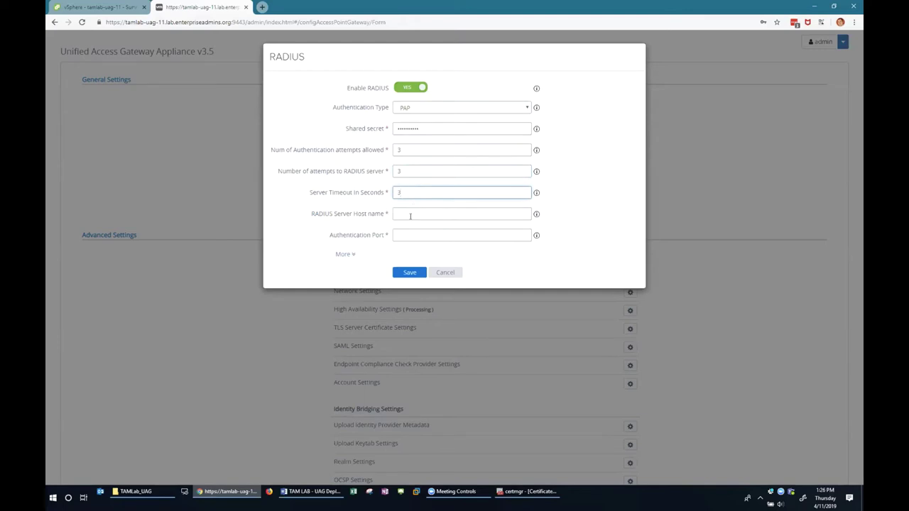
Set RADIUS host svcs-radius-01.lab.enterpriseadmins.org, port 1812, no secondary server, and save
click(409, 214)
text(se)
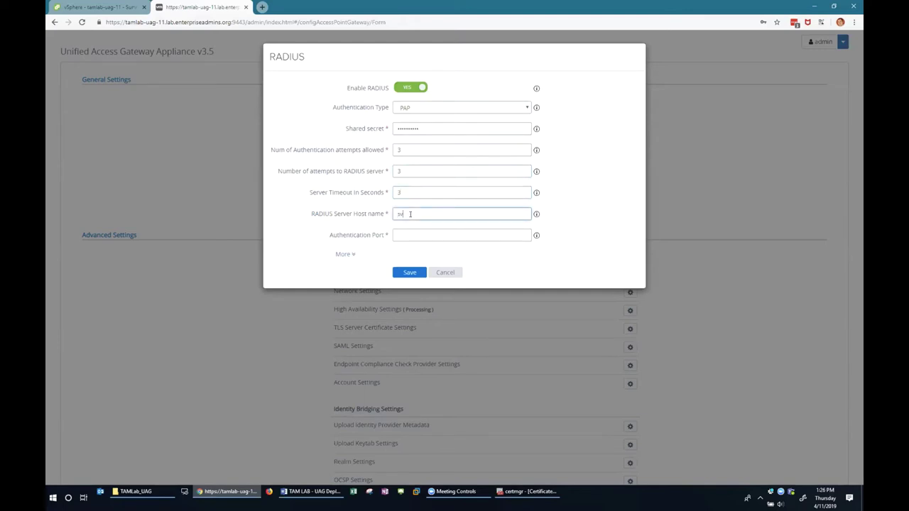
text(cs-radius-01.lab.enterpriseadmins.org)
key(Tab)
text(1)
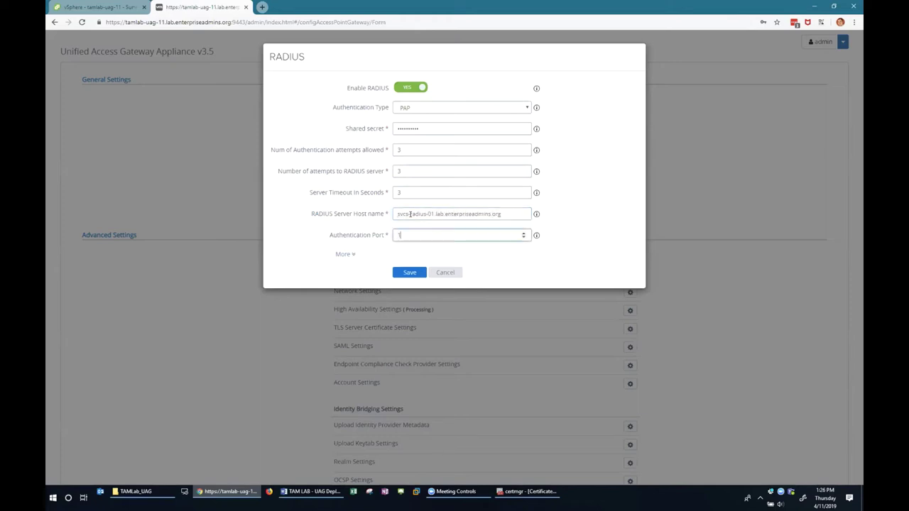
text(812)
click(344, 254)
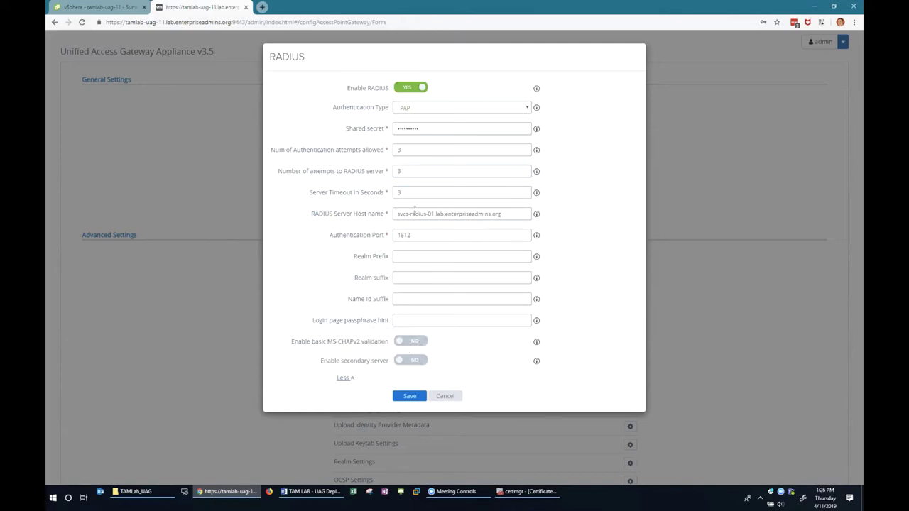
click(415, 361)
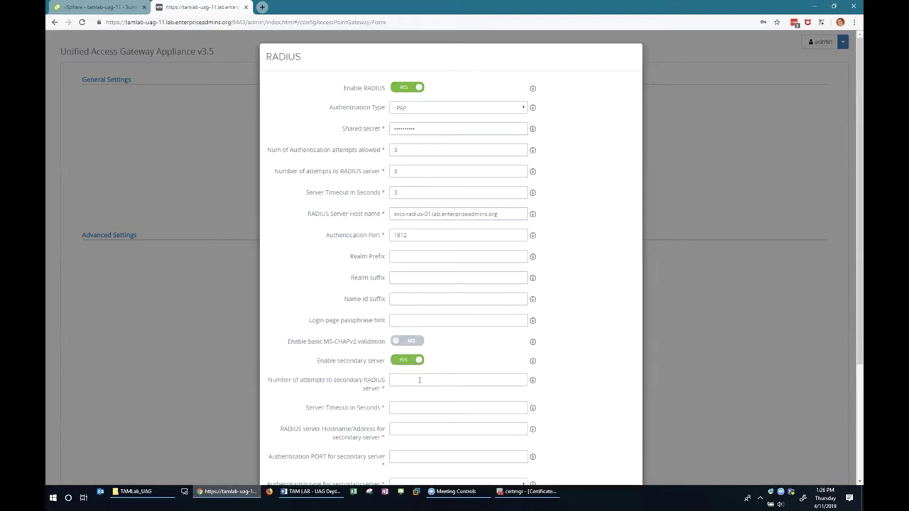
scroll(420, 385, down, 2)
scroll(419, 385, up, 2)
click(430, 355)
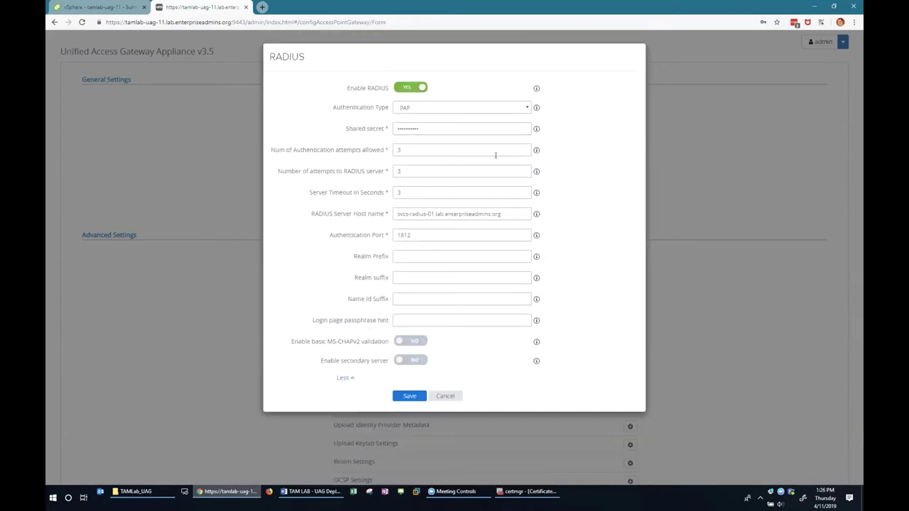
click(410, 397)
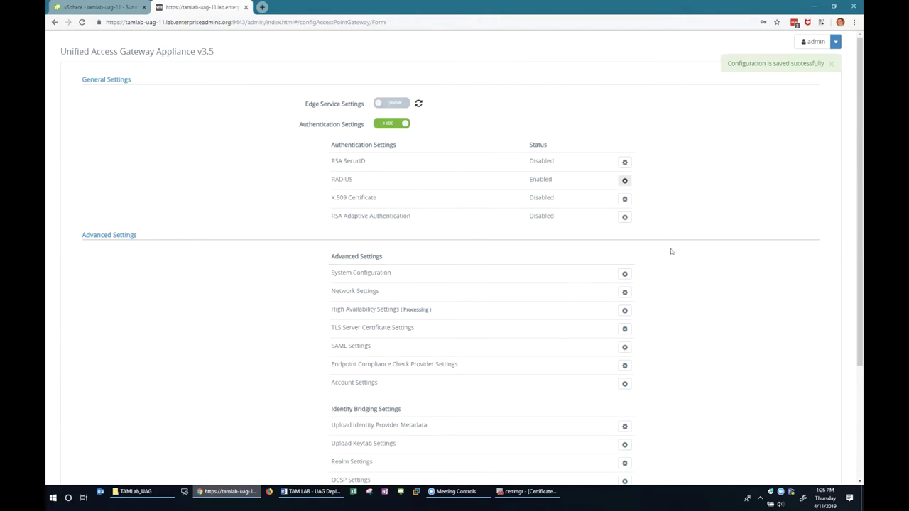
Show edge services and enable Horizon with Connection Server vdi.example.com in IPv4 mode
click(398, 103)
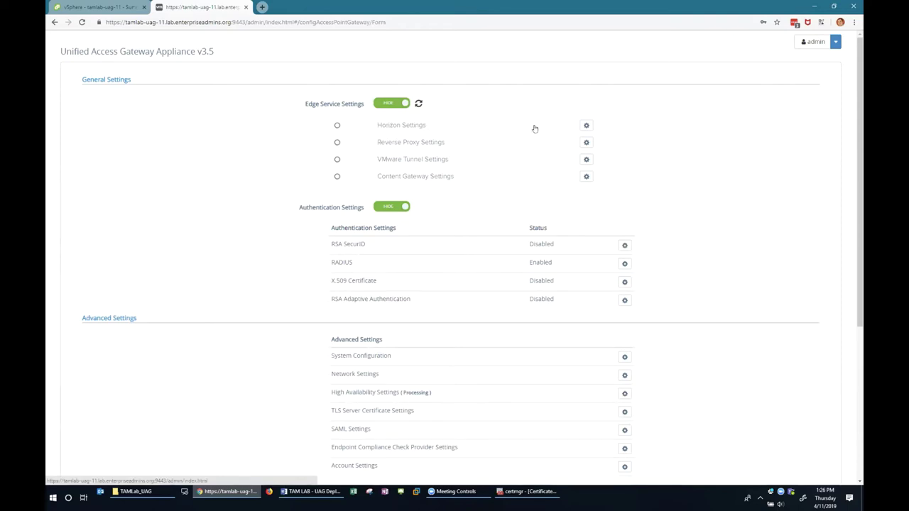
click(586, 127)
click(423, 88)
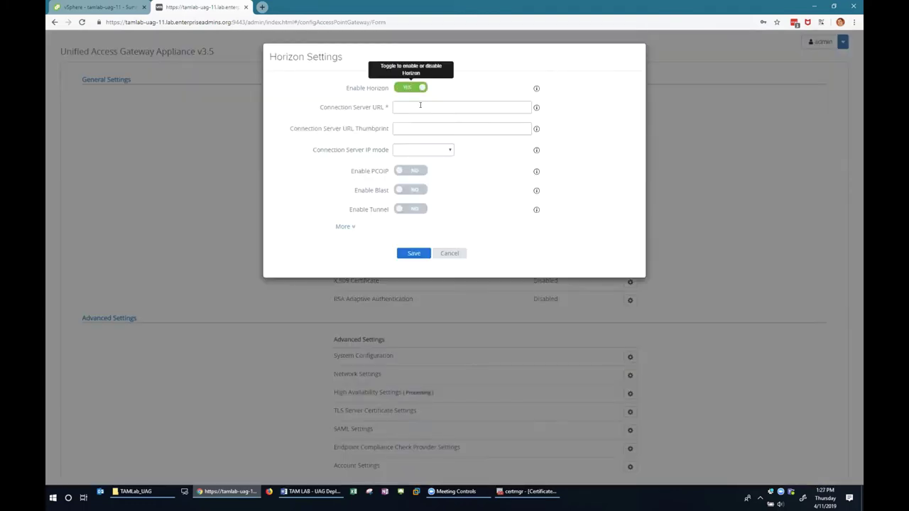
click(420, 107)
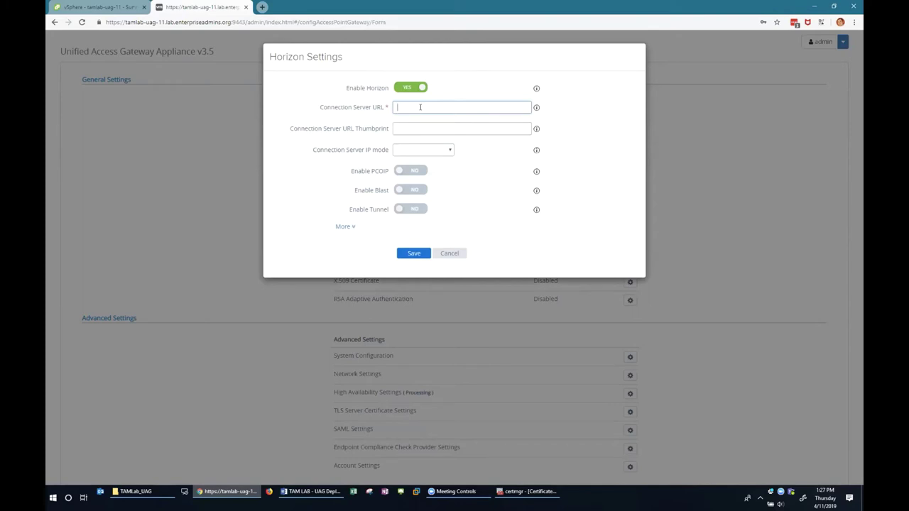
text(vdi.example.com)
click(415, 150)
click(414, 169)
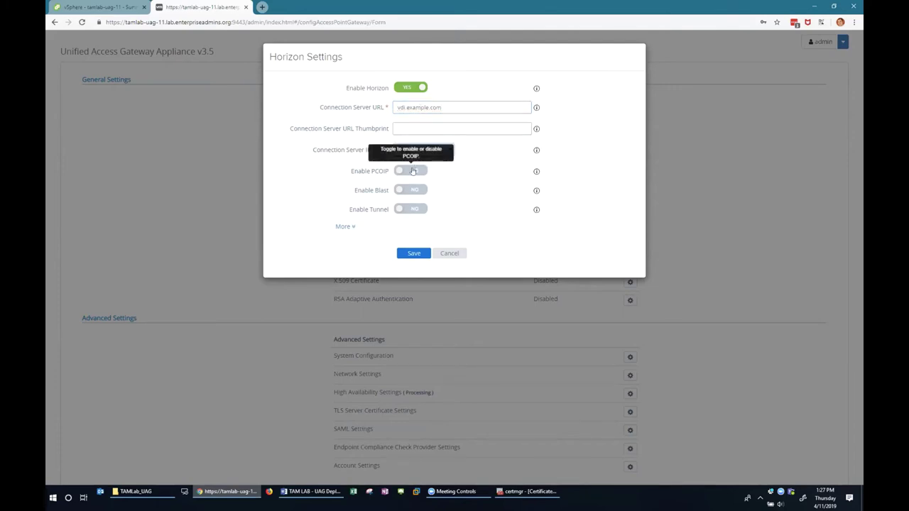
Enable Blast with the pasted external URL, correcting its scheme after a failed save
click(411, 189)
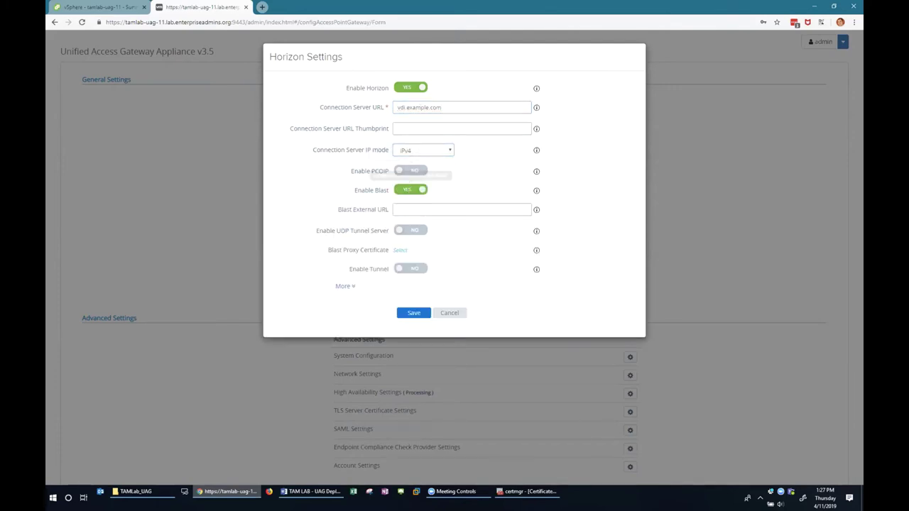
key(alt+Tab)
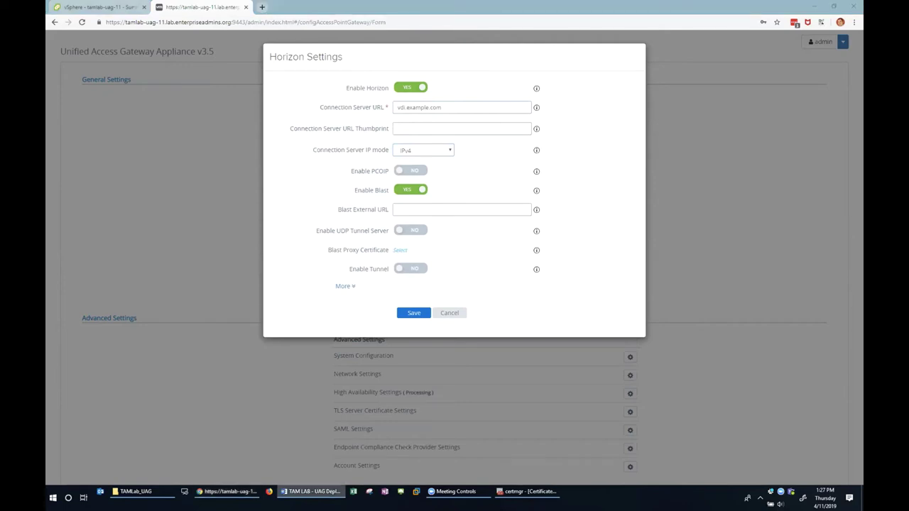
click(419, 209)
text(https://tamlab-uag-11.lab.enterpriseadmins.org:443)
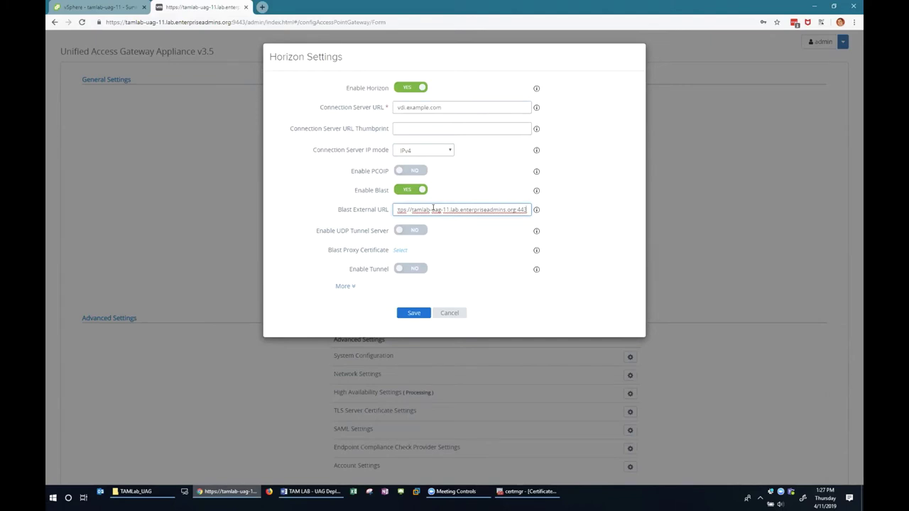
click(414, 312)
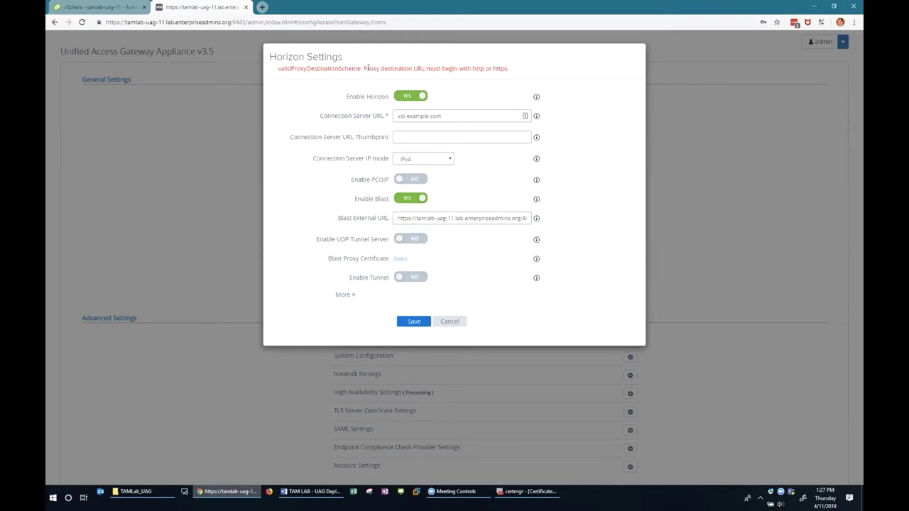
click(411, 218)
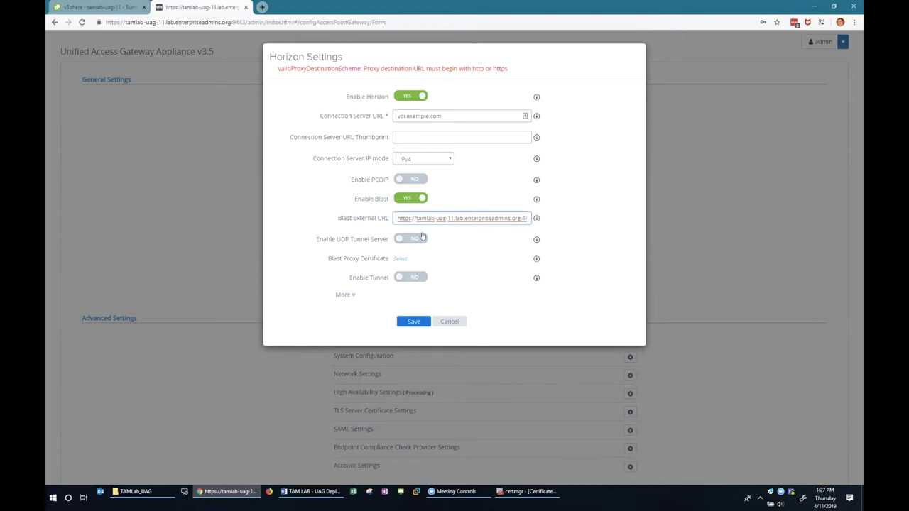
text(:)
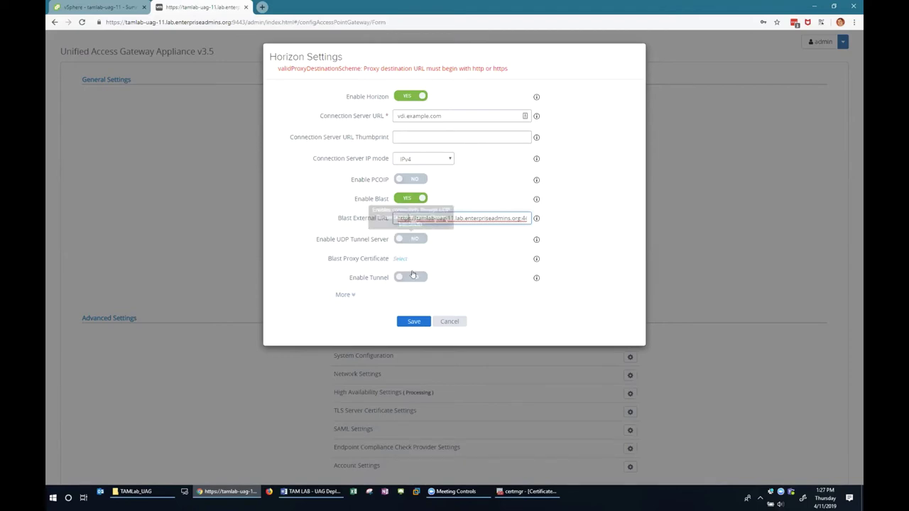
Try Tunnel with a pasted external URL, turn it back off, then cancel the Horizon settings
click(413, 276)
click(409, 295)
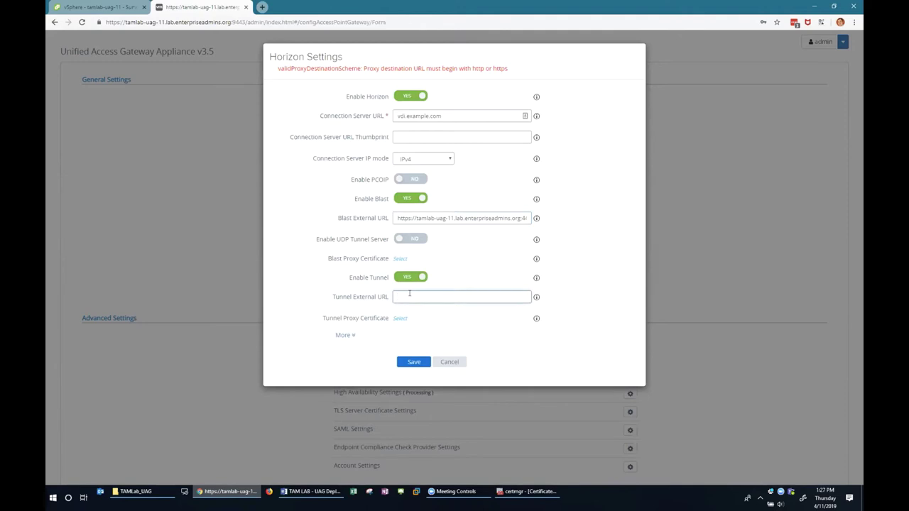
text(https://tamlab-uag-11.lab.enterpriseadmins.org:443)
click(425, 363)
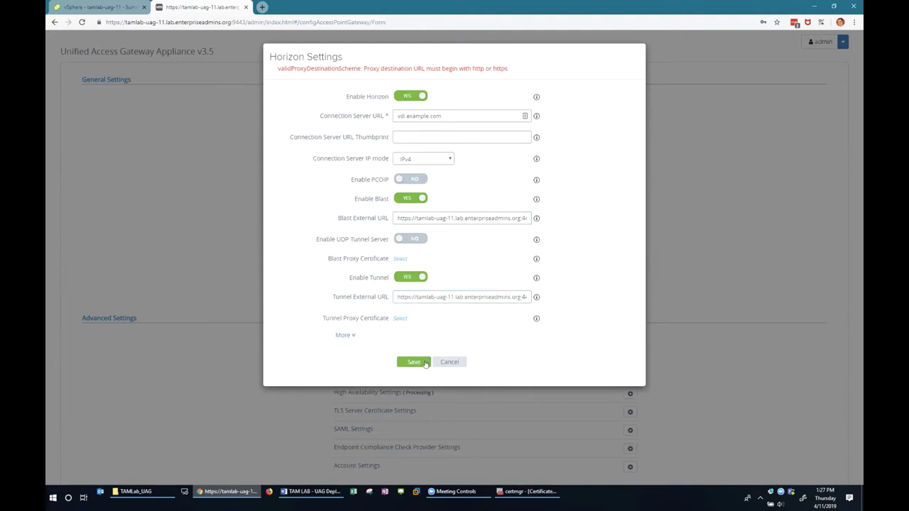
click(416, 240)
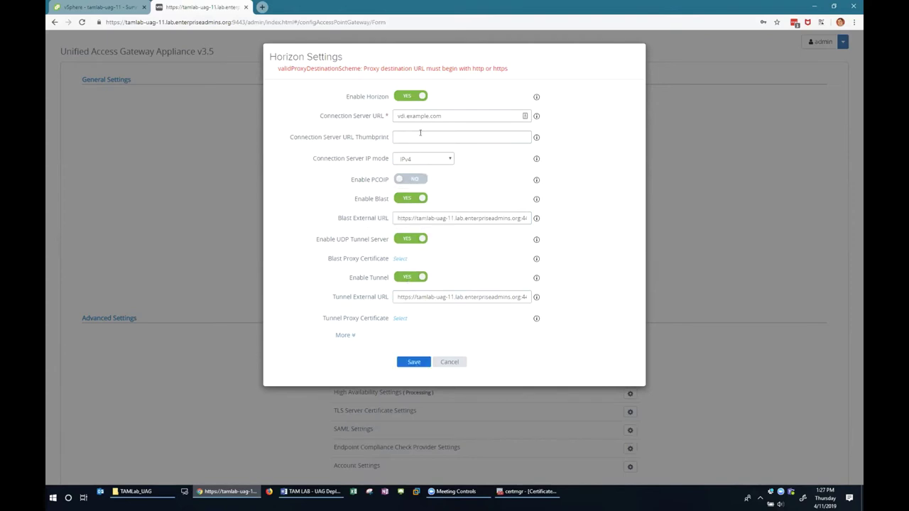
click(401, 240)
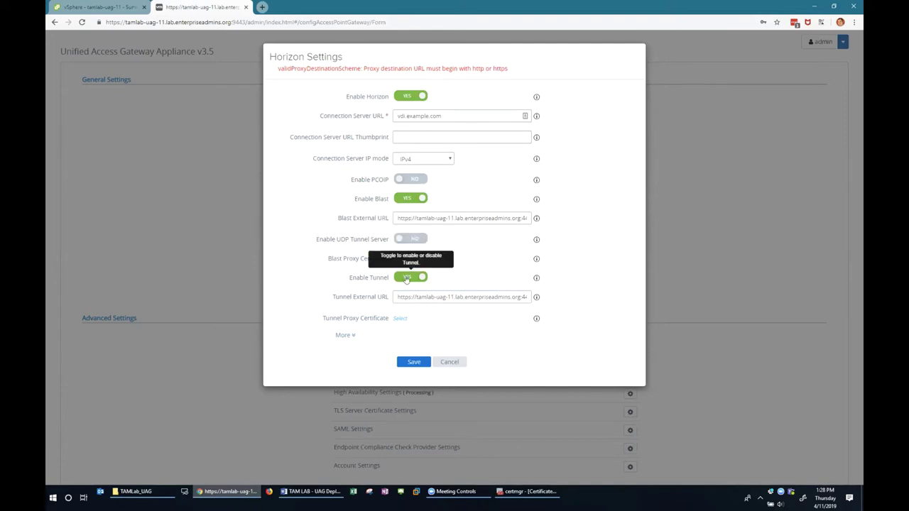
click(407, 278)
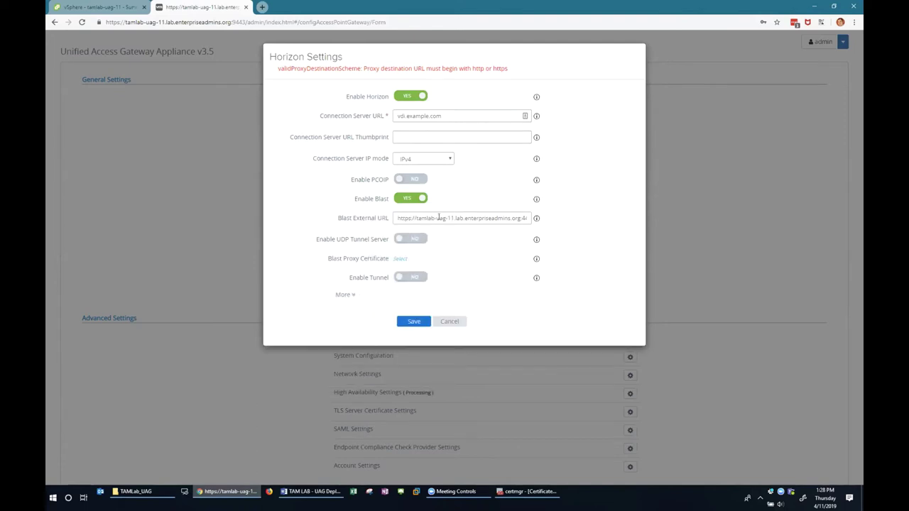
drag(439, 218, 529, 219)
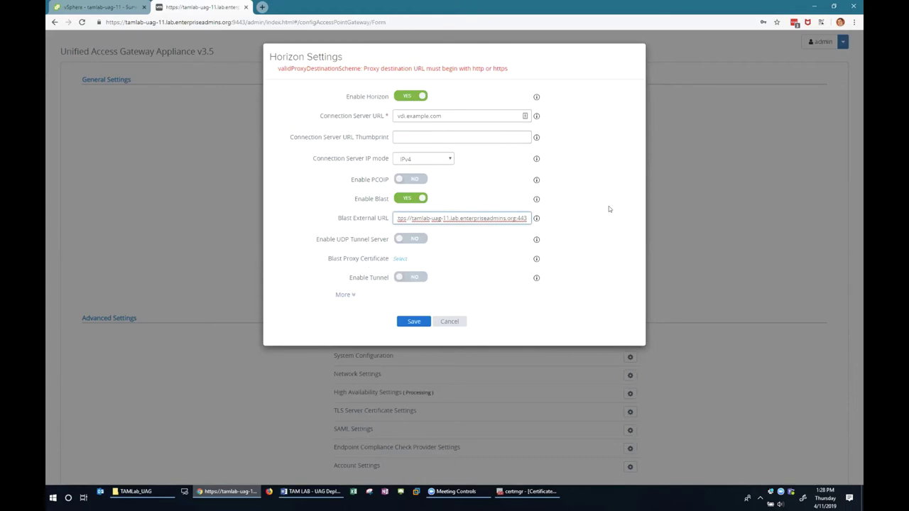
key(End)
click(413, 322)
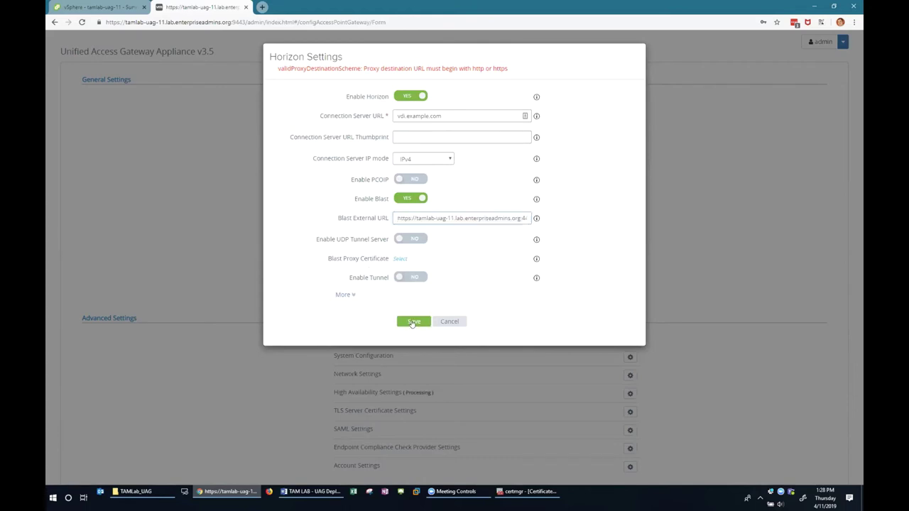
click(449, 321)
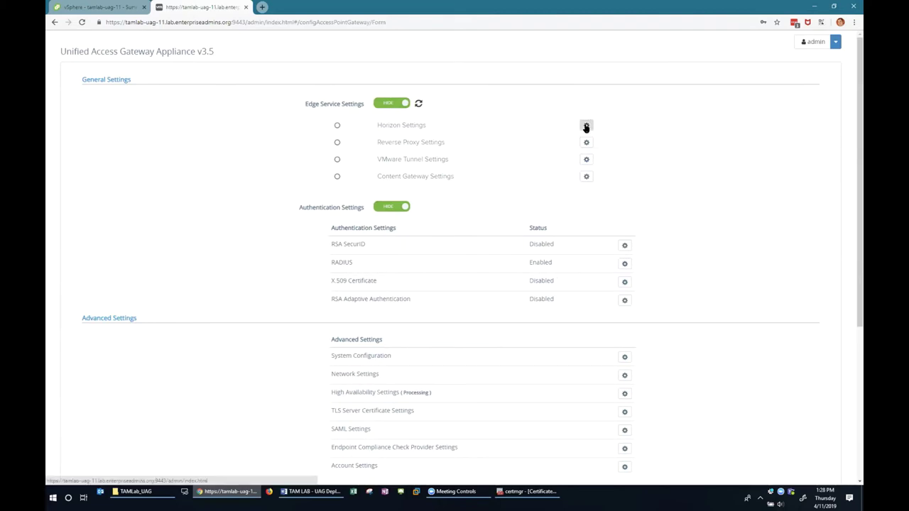
click(586, 127)
click(418, 88)
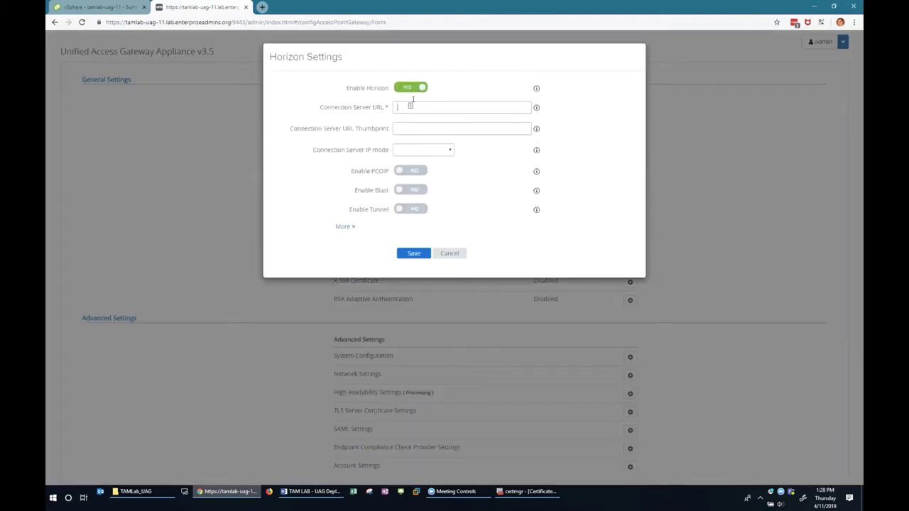
text(vdi.e)
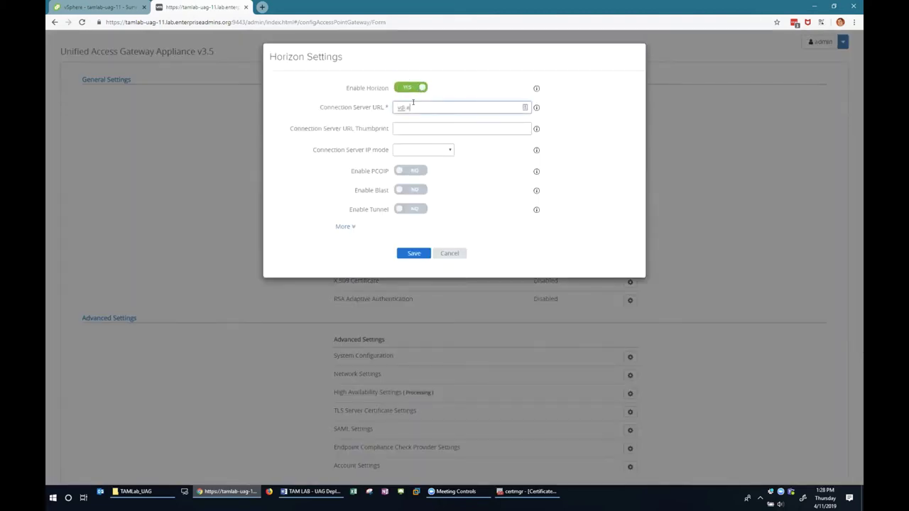
text(xample.com)
click(414, 252)
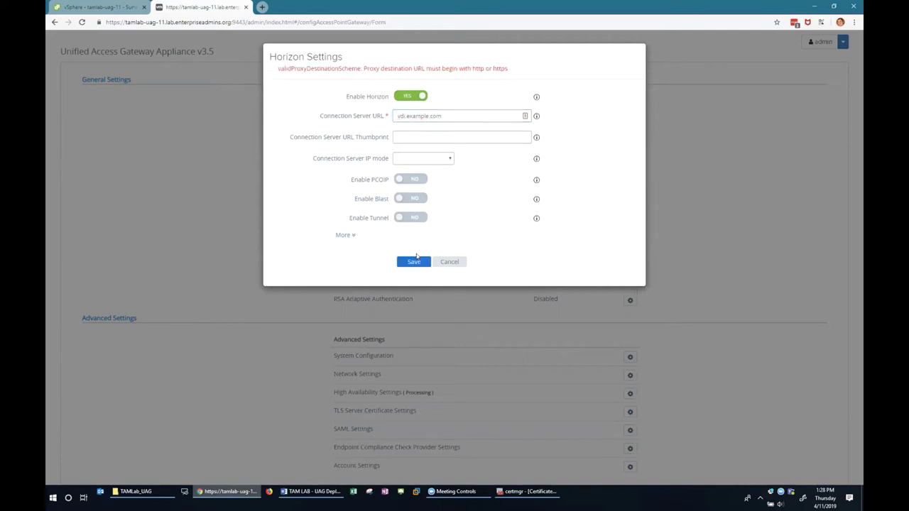
click(418, 181)
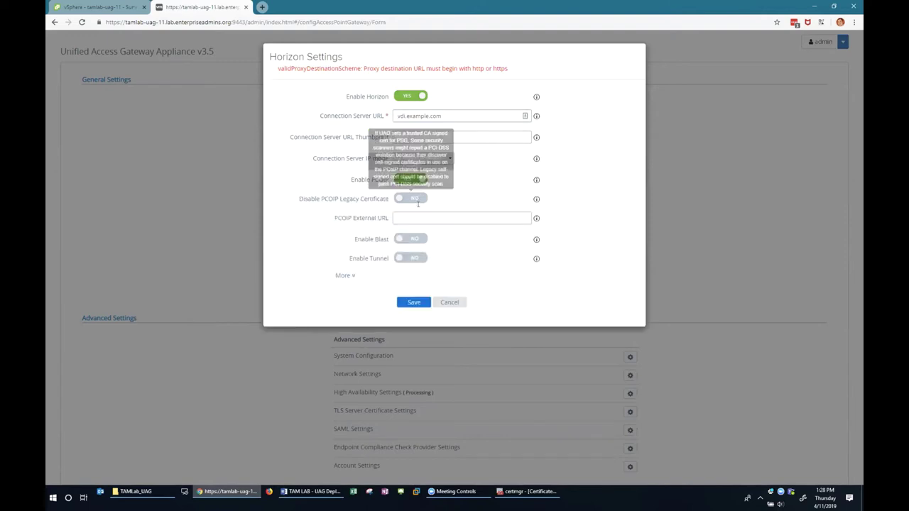
click(419, 216)
key(ctrl+v)
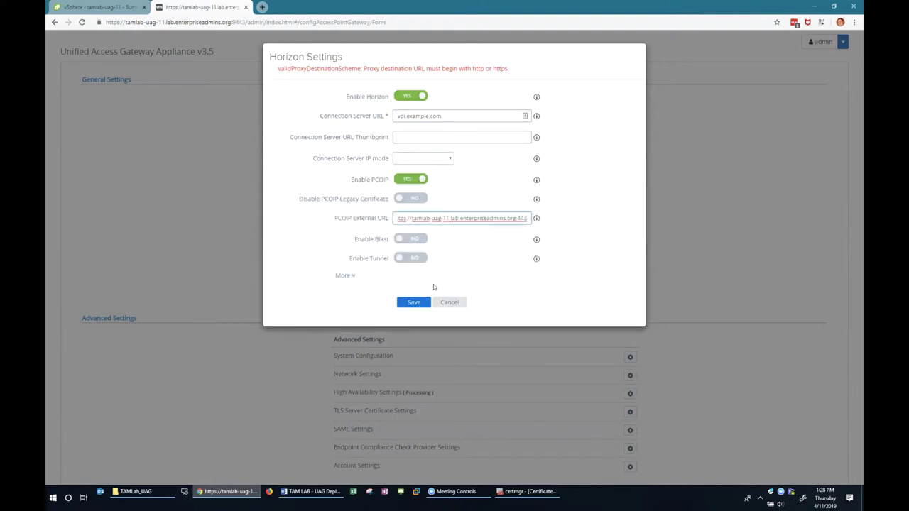
drag(423, 219, 383, 218)
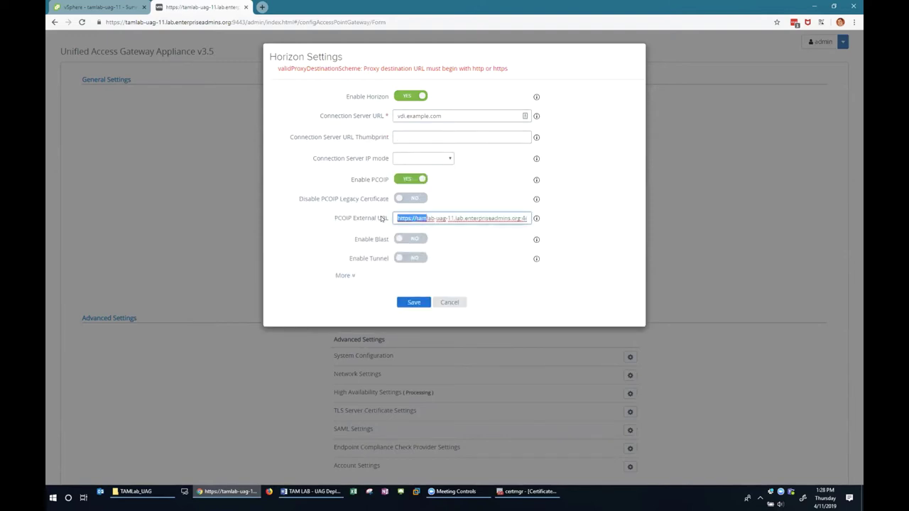
click(414, 302)
click(417, 218)
click(450, 115)
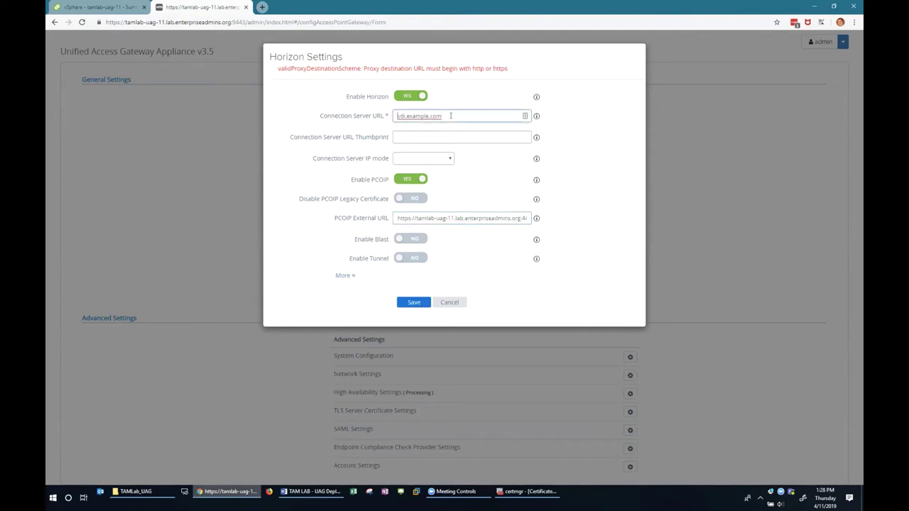
text(https://)
click(418, 303)
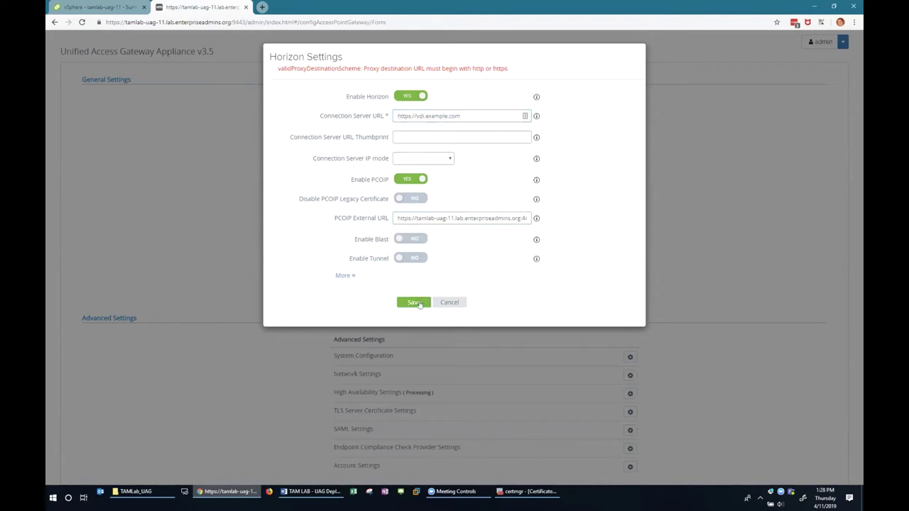
click(409, 241)
click(407, 250)
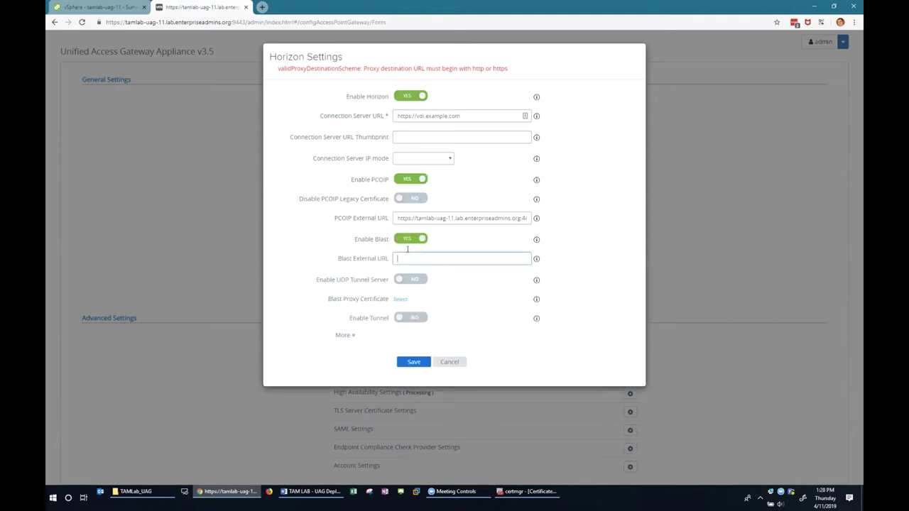
text(https://tamlab-uag-11.lab.enterpriseadmins.org:443)
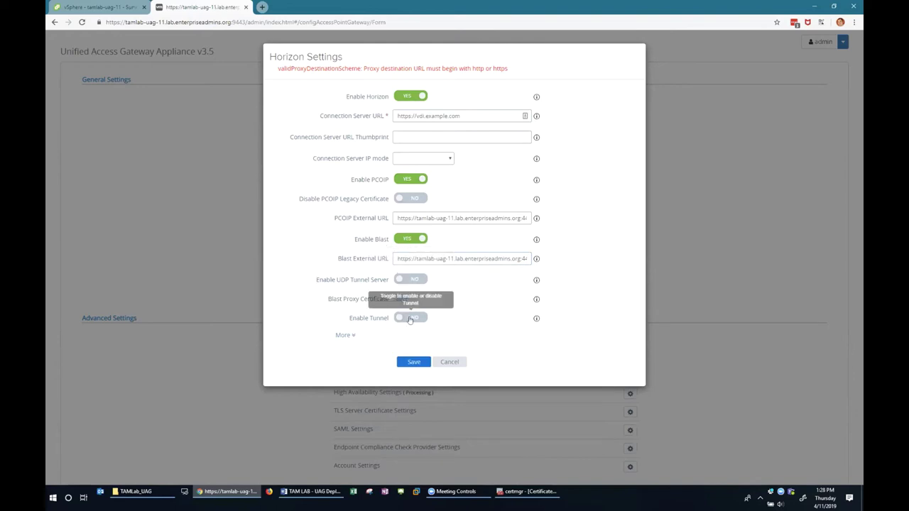
click(409, 318)
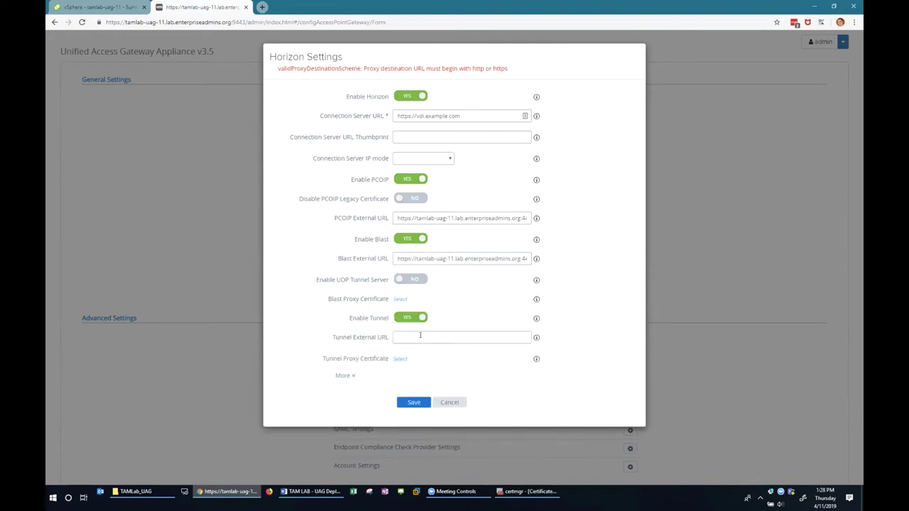
click(420, 336)
key(ctrl+v)
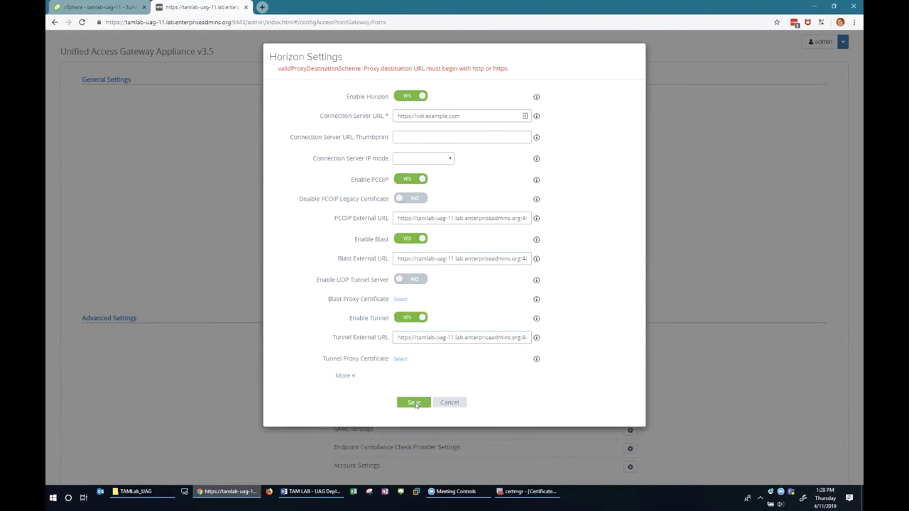
click(449, 402)
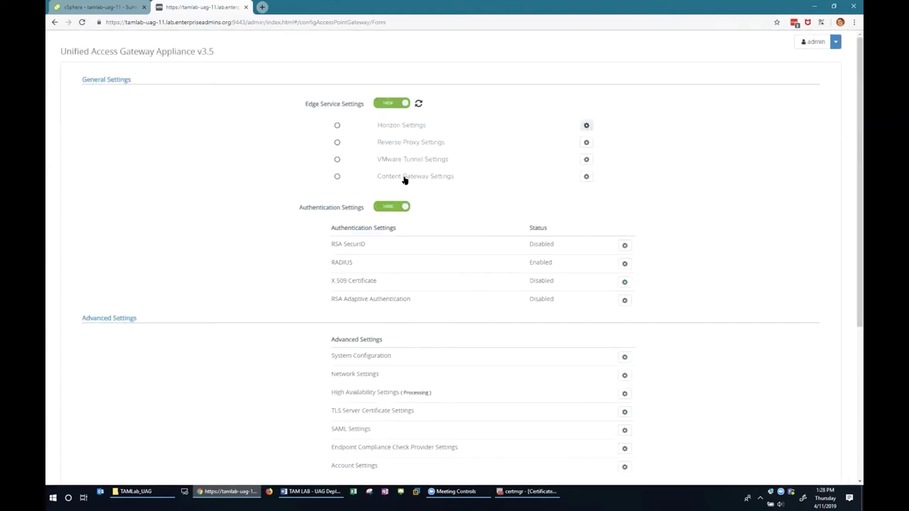
Enable Horizon with Connection Server URL vdi.example.com and review the additional options
click(586, 127)
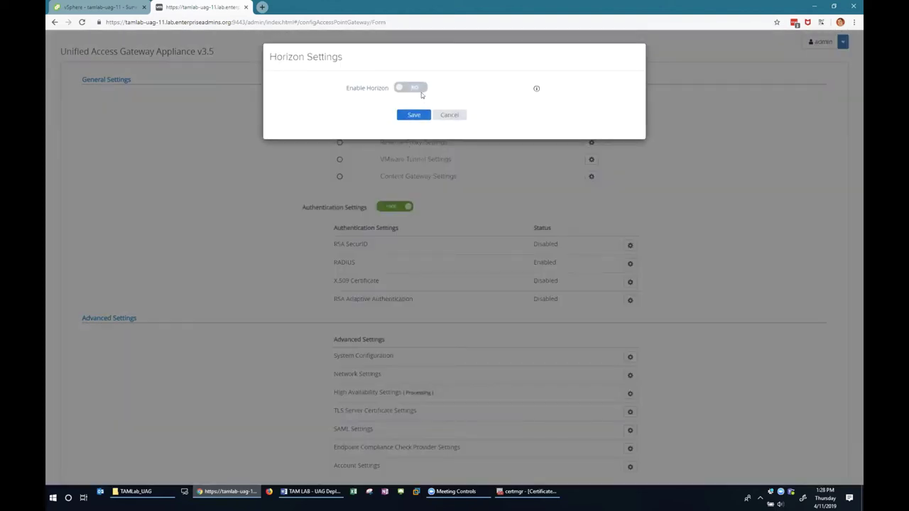
click(417, 88)
click(404, 106)
text(v)
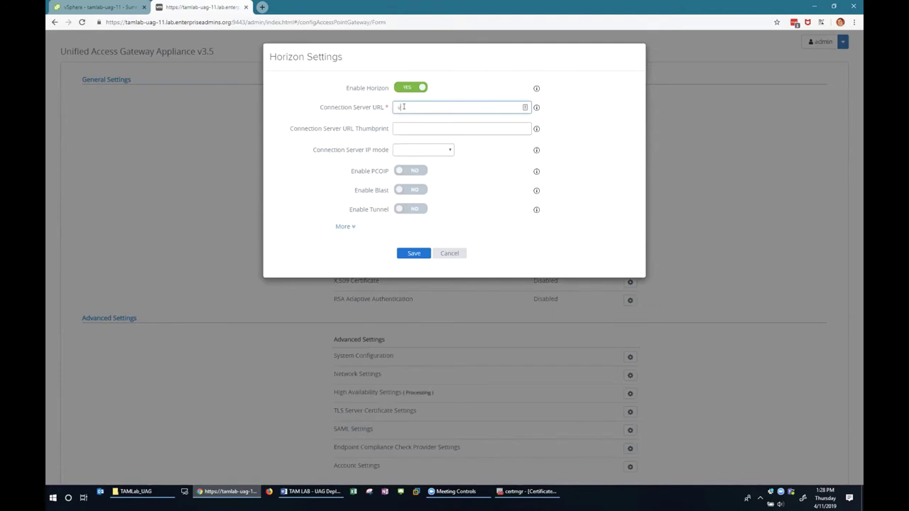
text(cs.example.com)
key(alt+Tab)
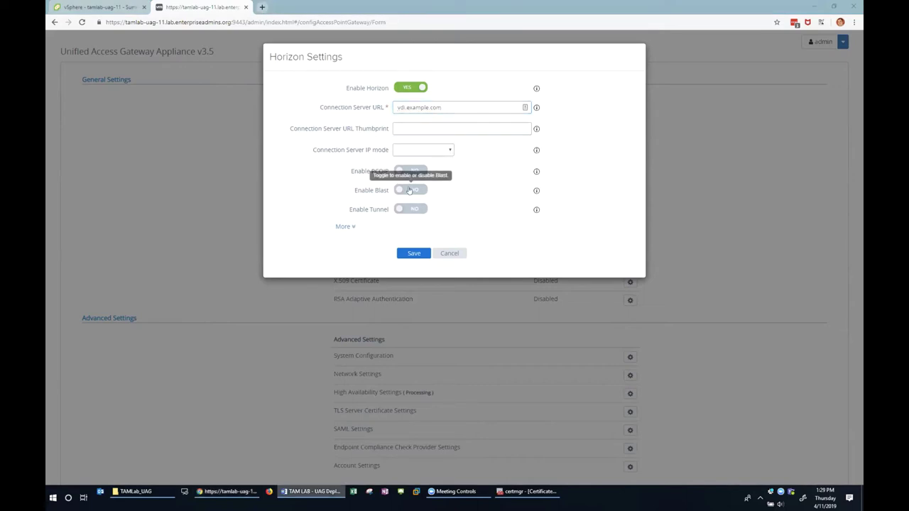
click(345, 226)
scroll(350, 229, down, 2)
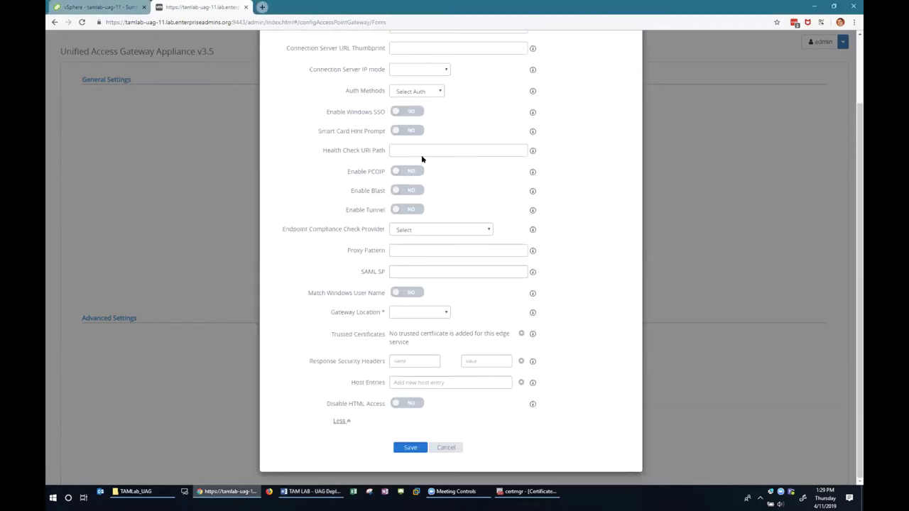
scroll(413, 144, up, 1)
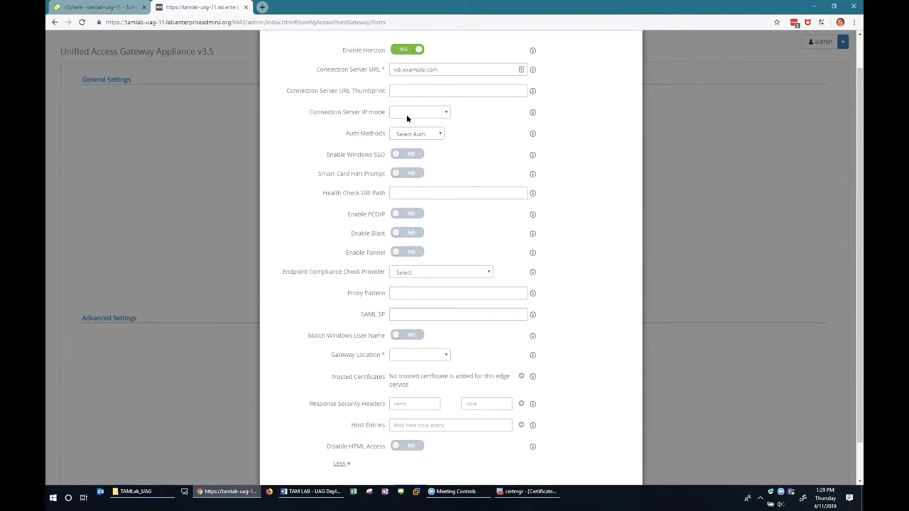
scroll(412, 90, up, 1)
scroll(412, 90, up, 1)
scroll(363, 377, down, 2)
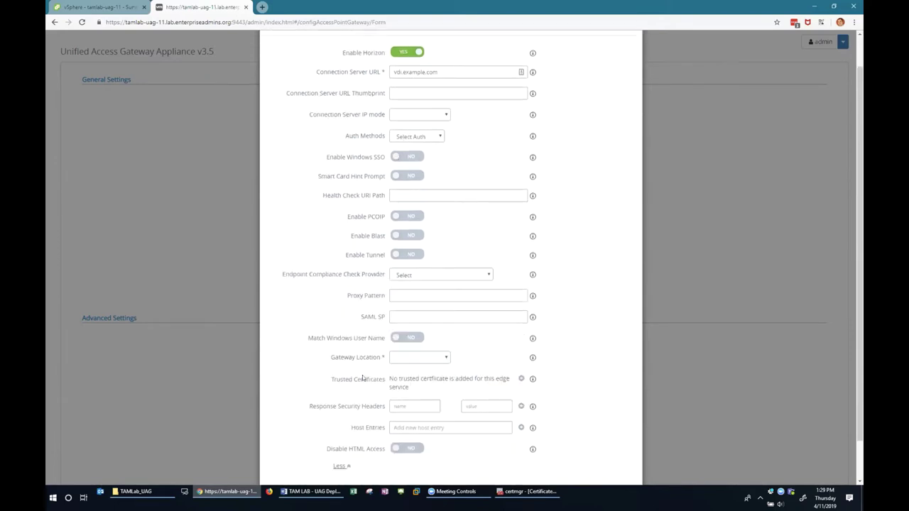
click(343, 420)
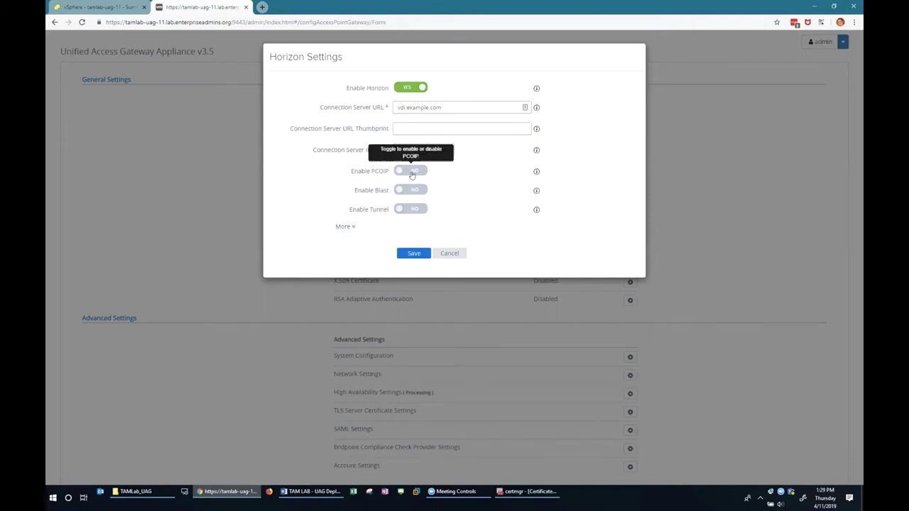
Enable Blast and paste the gateway URL as its Blast External URL
click(410, 172)
click(411, 172)
click(411, 189)
click(403, 210)
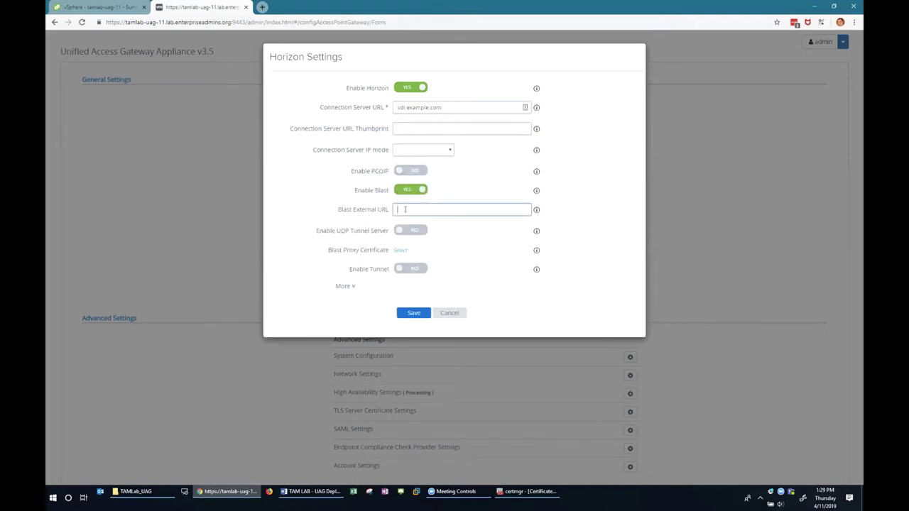
text(https://tamlab-uag-11.lab.enterpriseadmins.org:443)
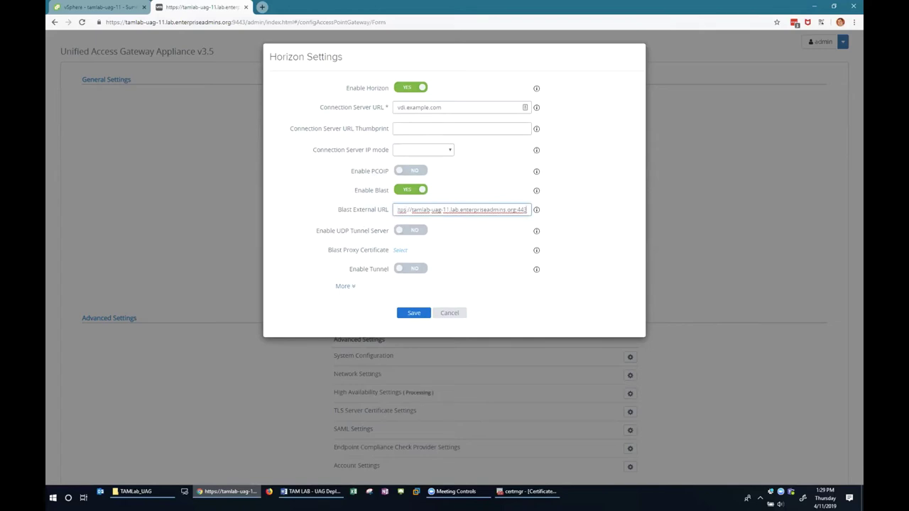
key(alt+Tab)
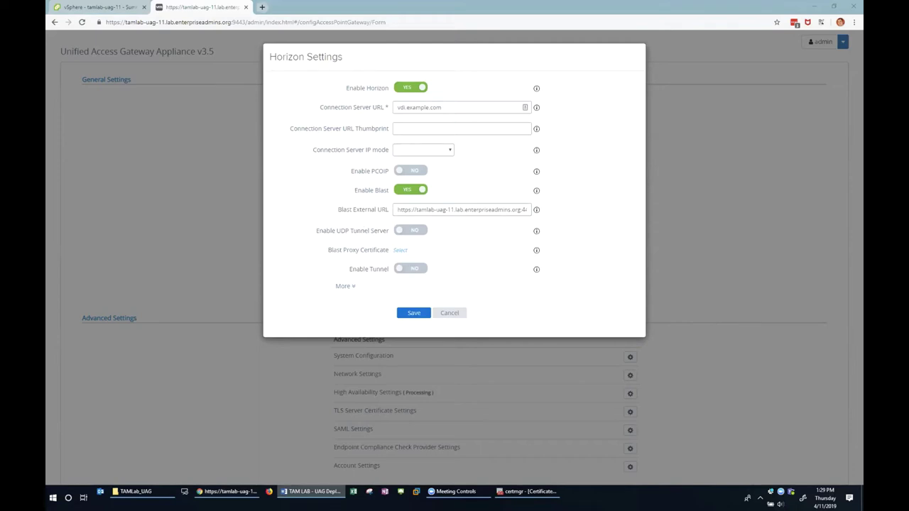
Add the connection server's SHA1 thumbprint and IPv4 mode, then attempt saving
click(406, 128)
key(ctrl+v)
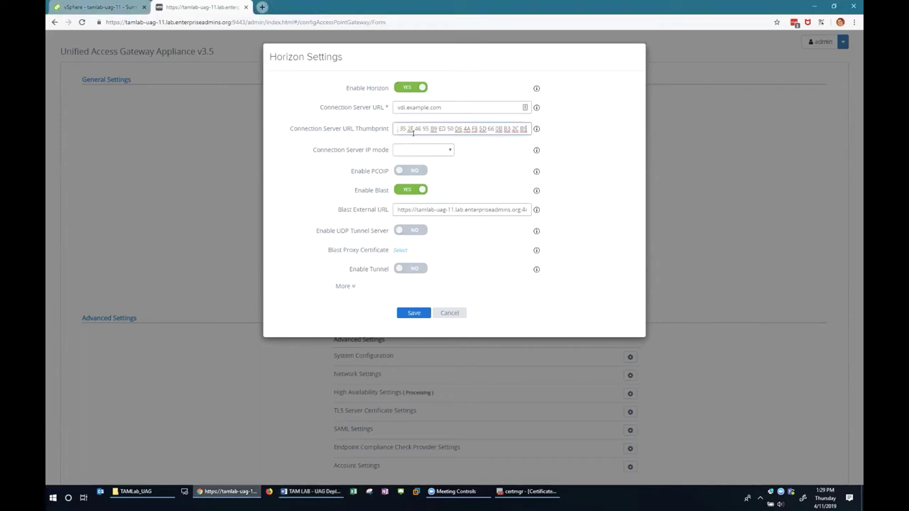
click(409, 150)
click(407, 168)
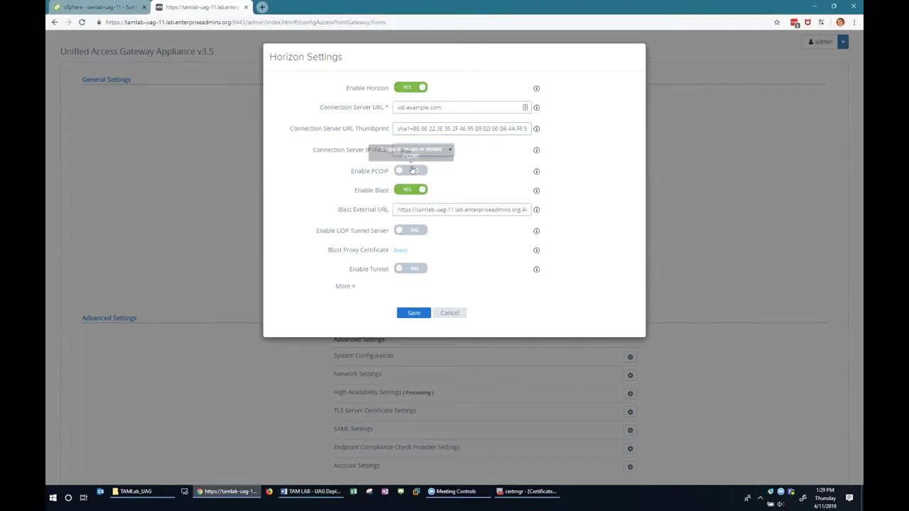
click(411, 313)
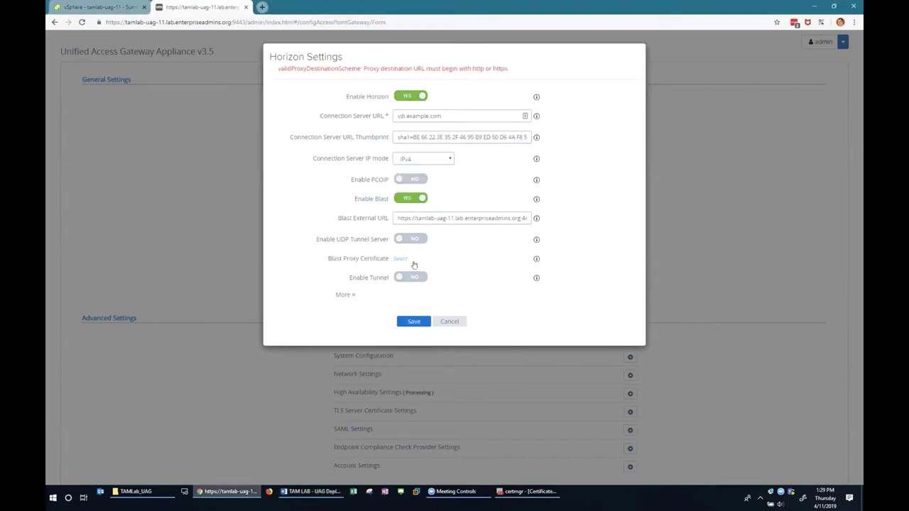
double_click(408, 214)
drag(396, 218, 419, 217)
click(418, 216)
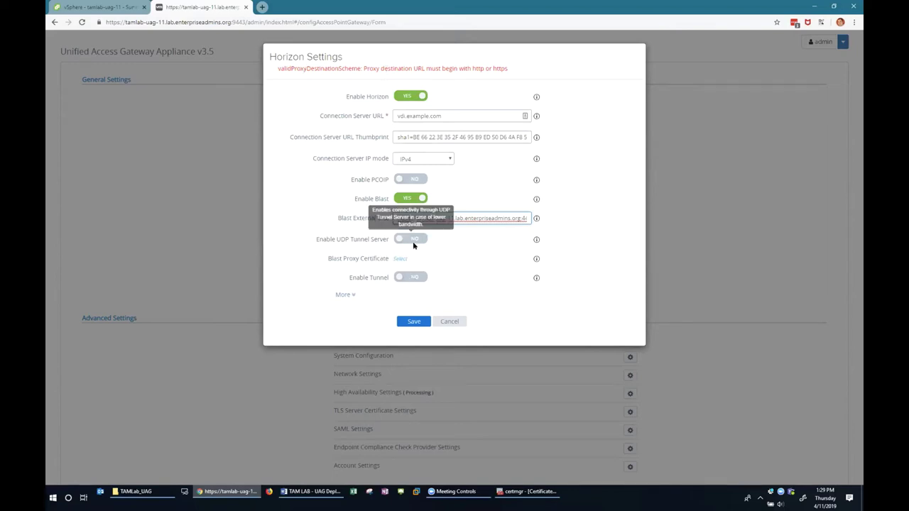
Set the Horizon Auth Methods to radius-auth
click(342, 295)
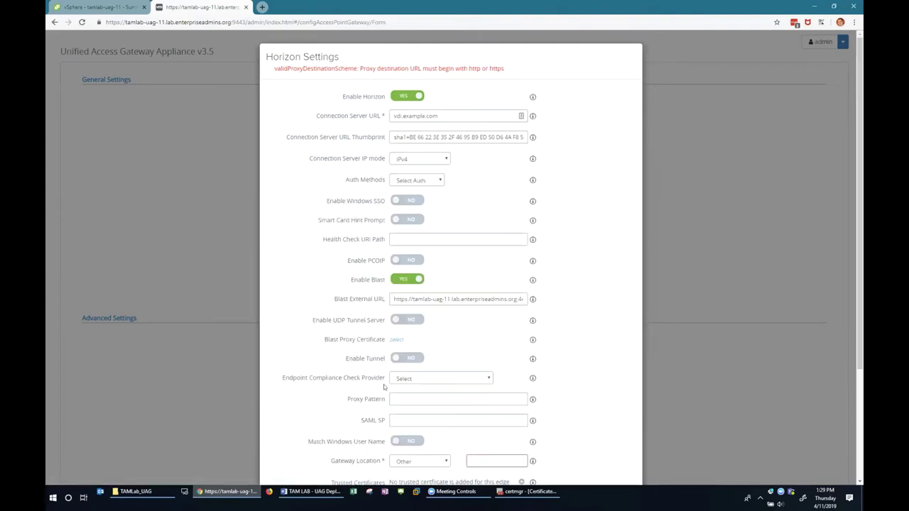
scroll(385, 401, down, 1)
scroll(386, 401, down, 2)
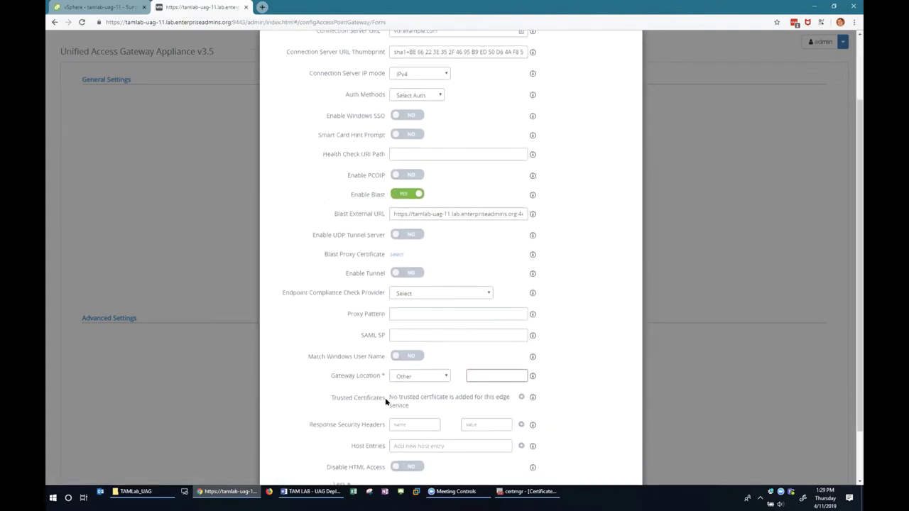
scroll(386, 402, up, 4)
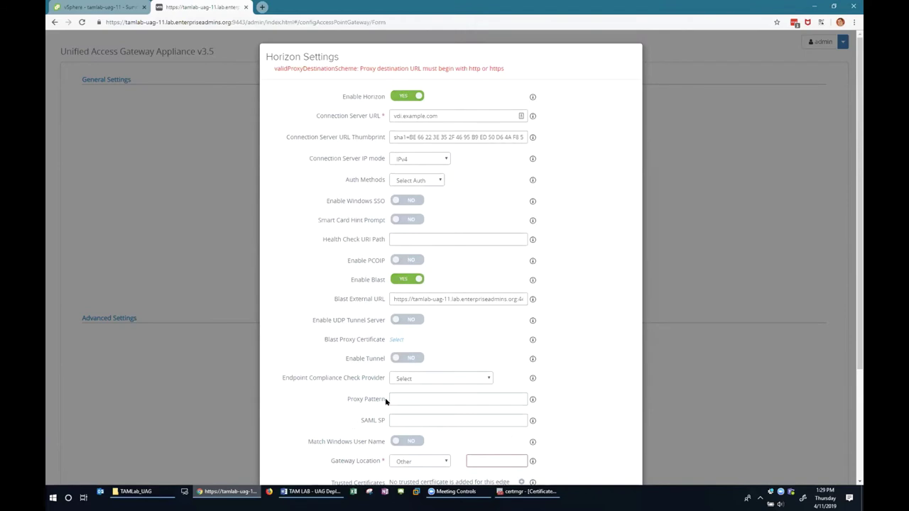
click(411, 183)
click(418, 180)
click(418, 182)
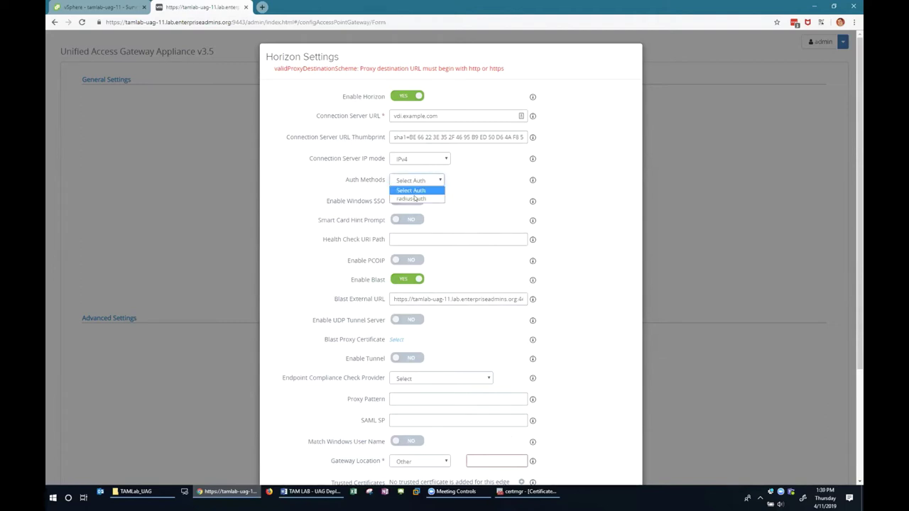
click(411, 199)
click(411, 182)
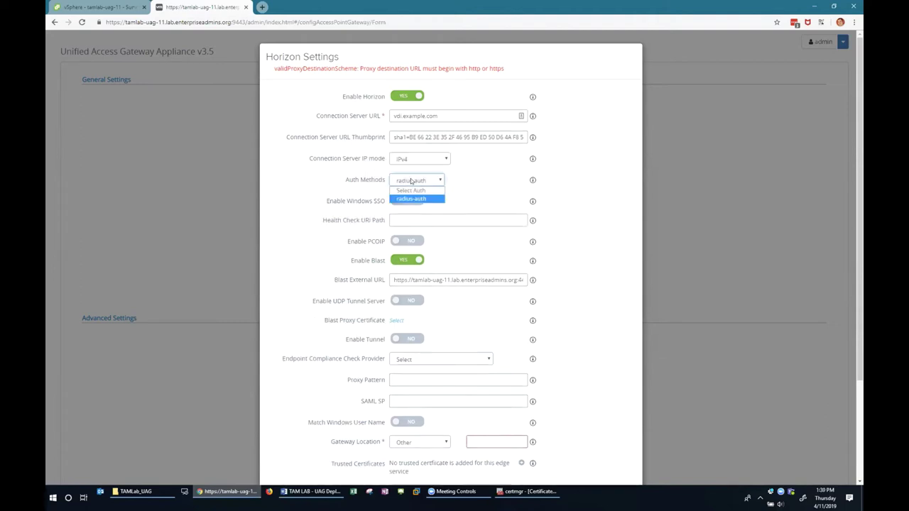
click(411, 191)
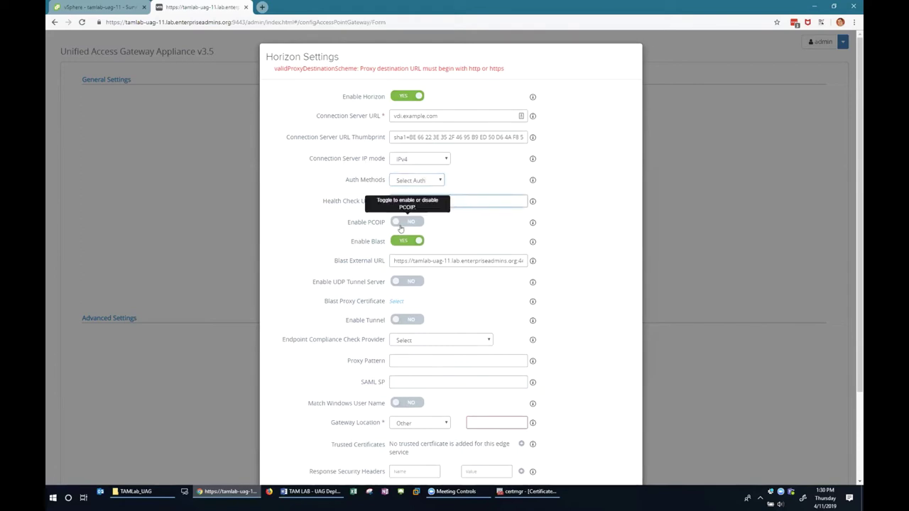
click(409, 180)
click(410, 198)
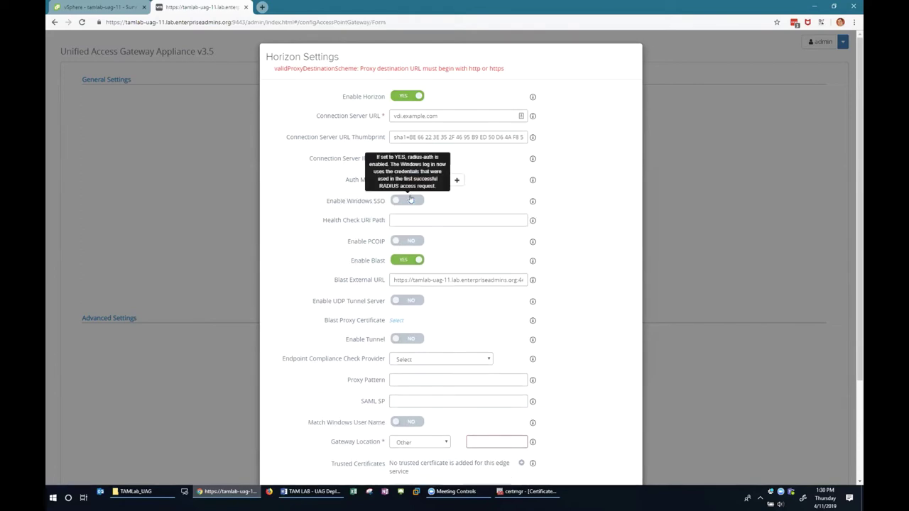
Add sc-auth as a second authentication method and try saving
click(457, 180)
click(500, 181)
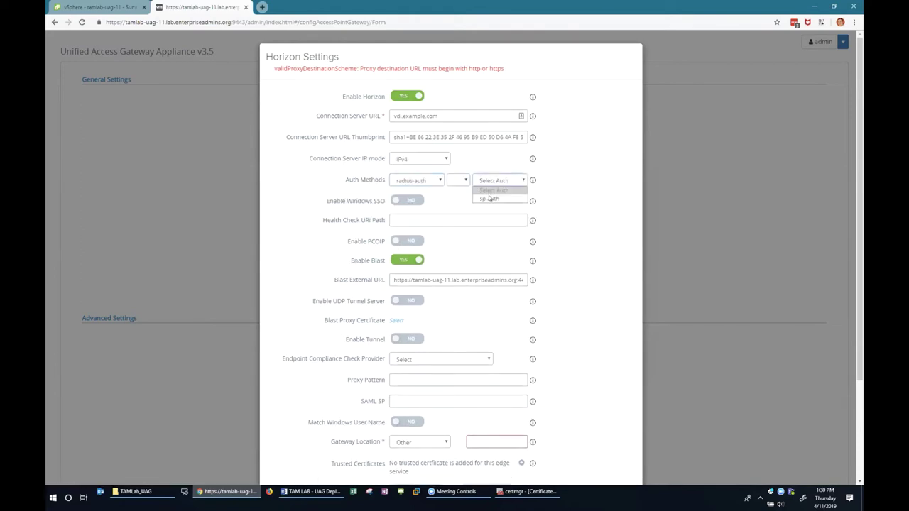
click(498, 193)
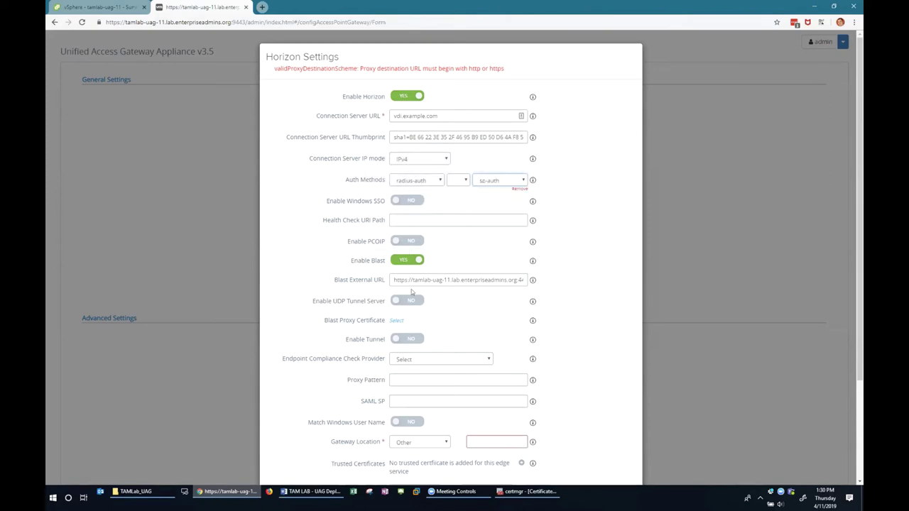
scroll(424, 440, down, 2)
click(424, 447)
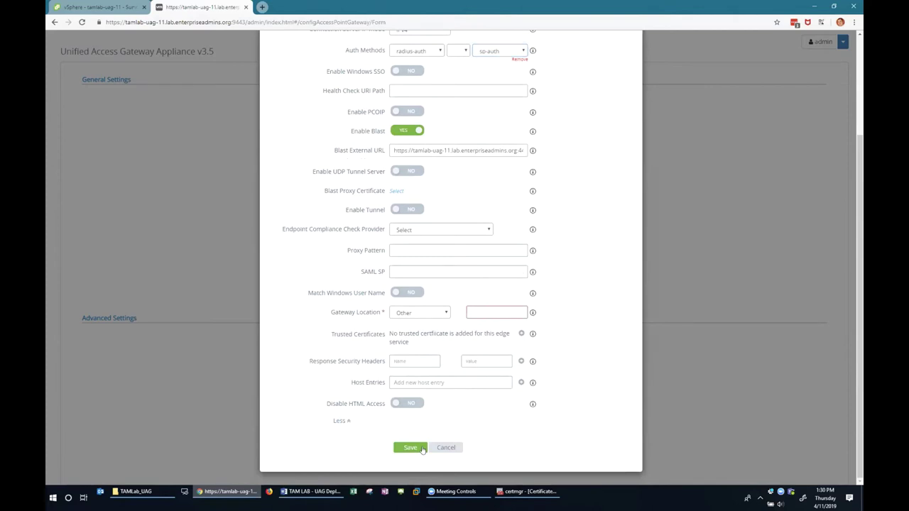
scroll(500, 159, up, 2)
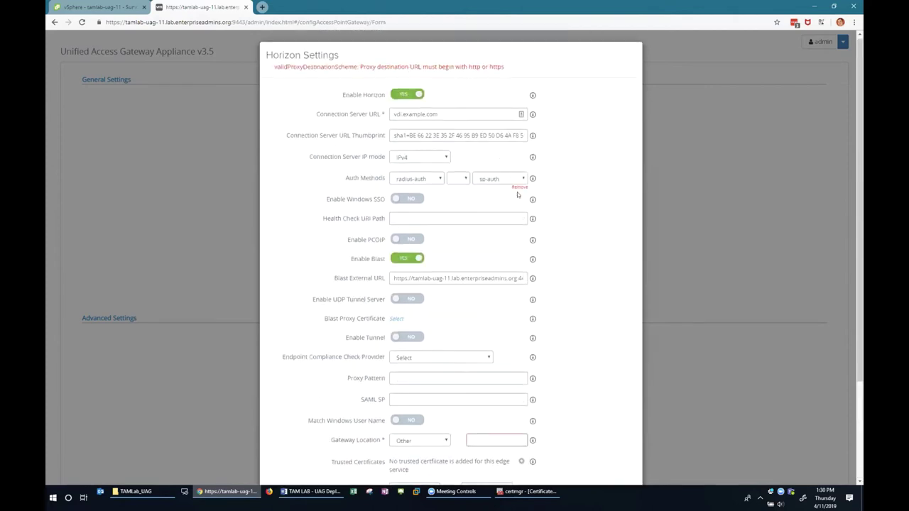
scroll(510, 199, down, 2)
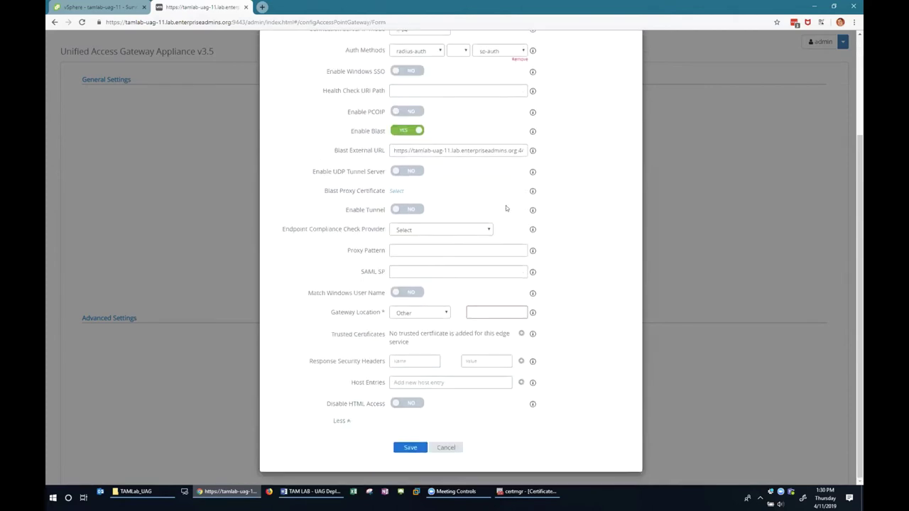
Set Gateway Location to External and save the Horizon settings
click(471, 312)
click(433, 313)
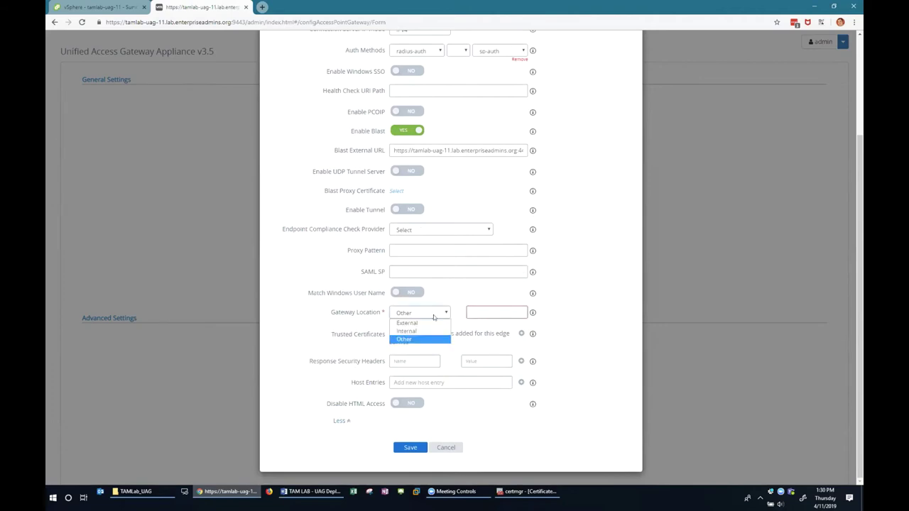
click(409, 321)
scroll(448, 289, up, 2)
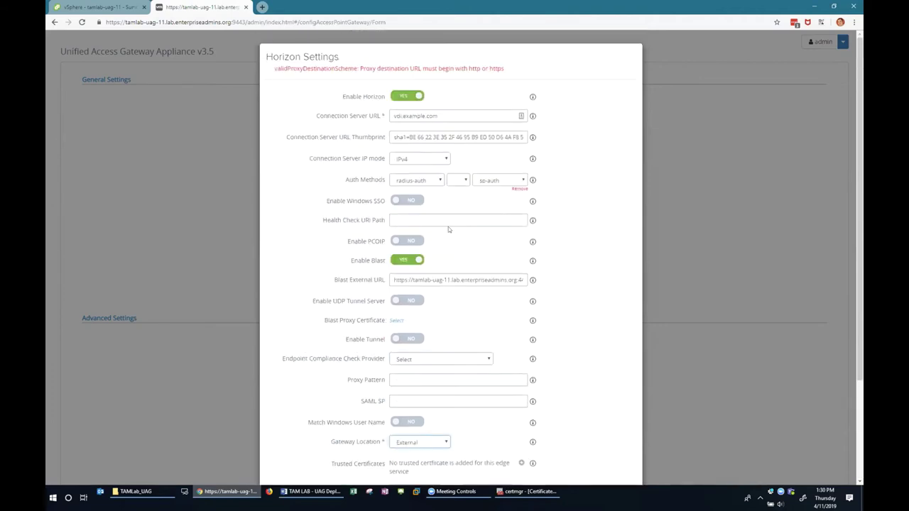
scroll(448, 226, down, 2)
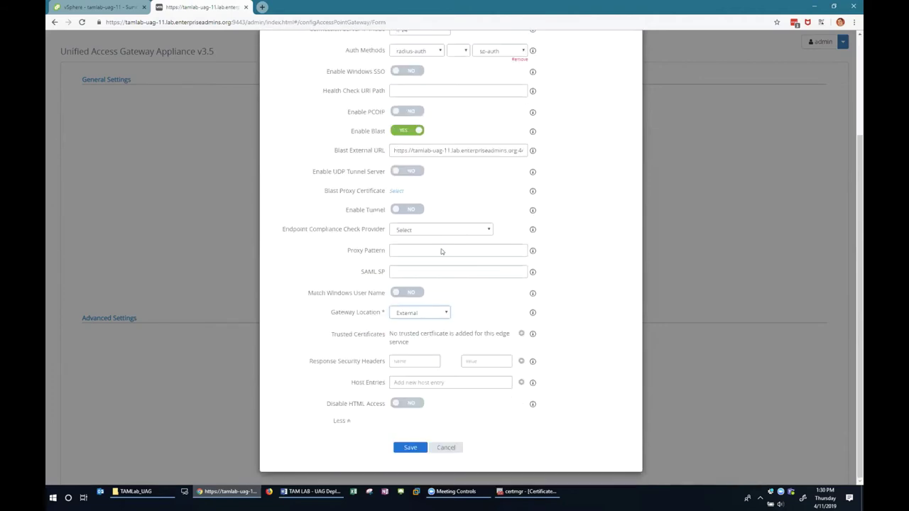
click(412, 451)
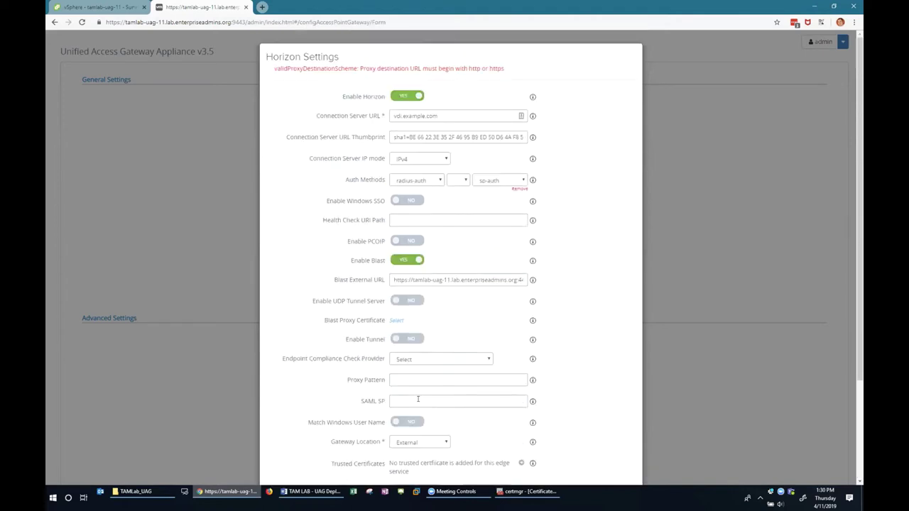
scroll(417, 399, down, 3)
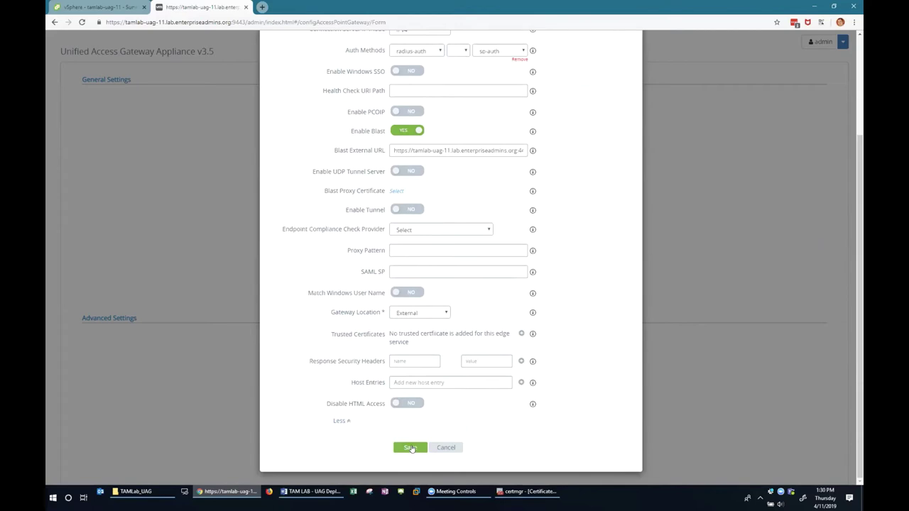
click(410, 448)
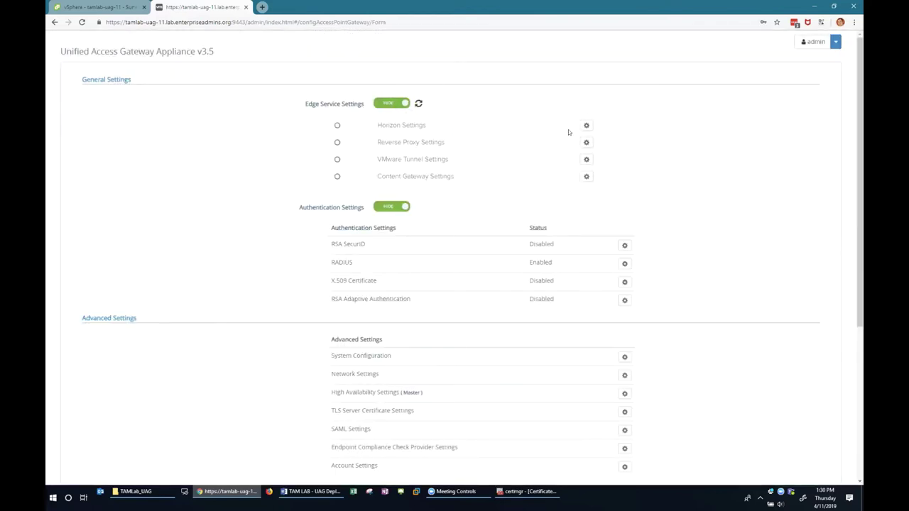
Turn on the Horizon edge service with Connection Server URL vdi.example.com in IPv4 mode
click(587, 126)
click(410, 87)
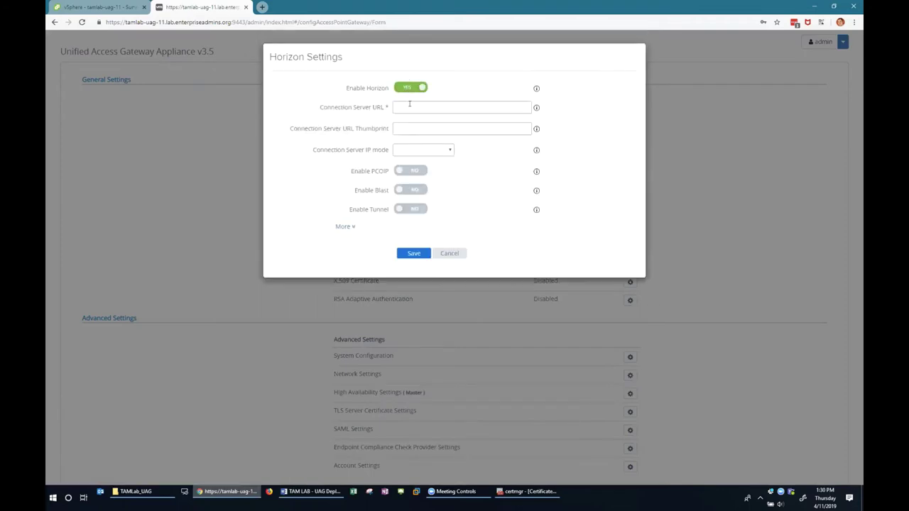
click(409, 105)
text(vdi)
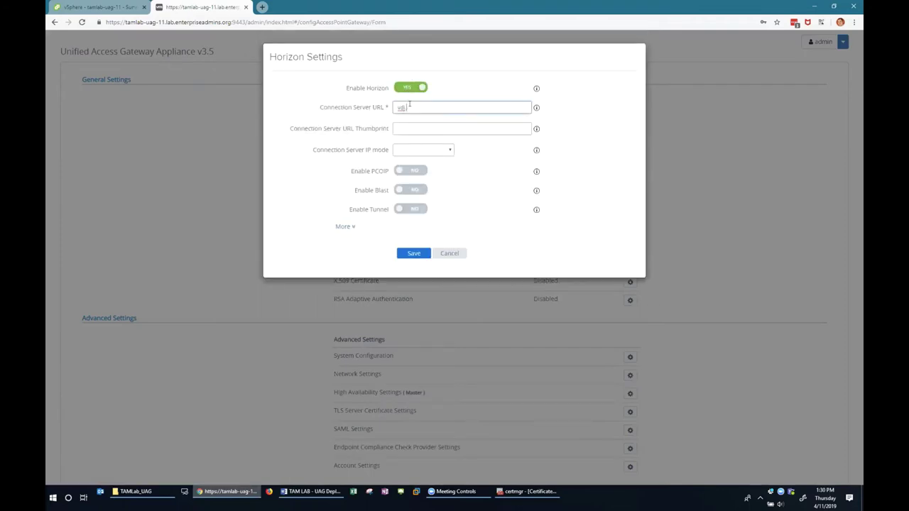
text(.example.com)
click(422, 150)
click(408, 167)
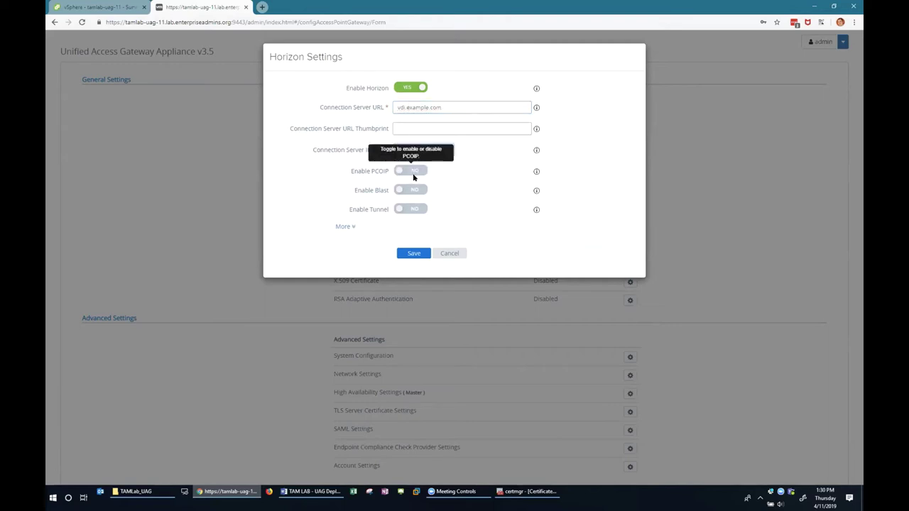
Enable Blast, paste its External URL from the deployment notes, and reveal the additional options
click(411, 189)
key(alt+Tab)
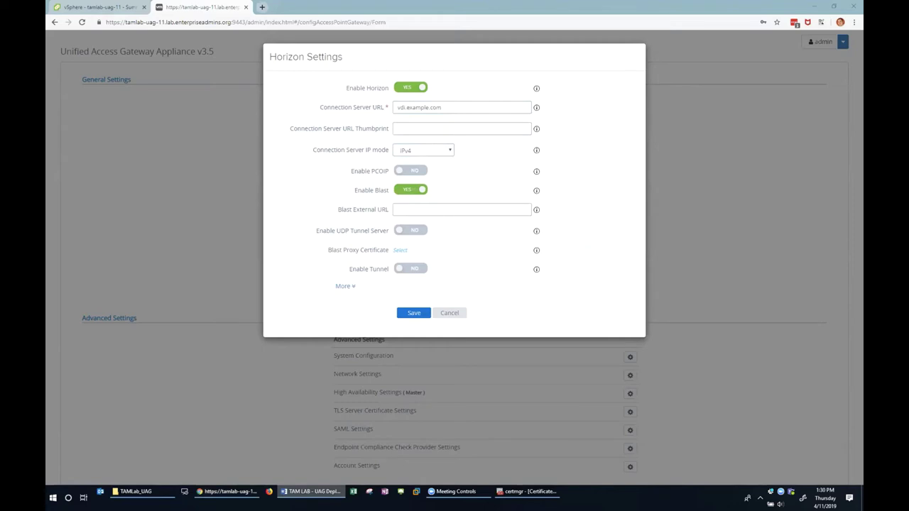
click(446, 207)
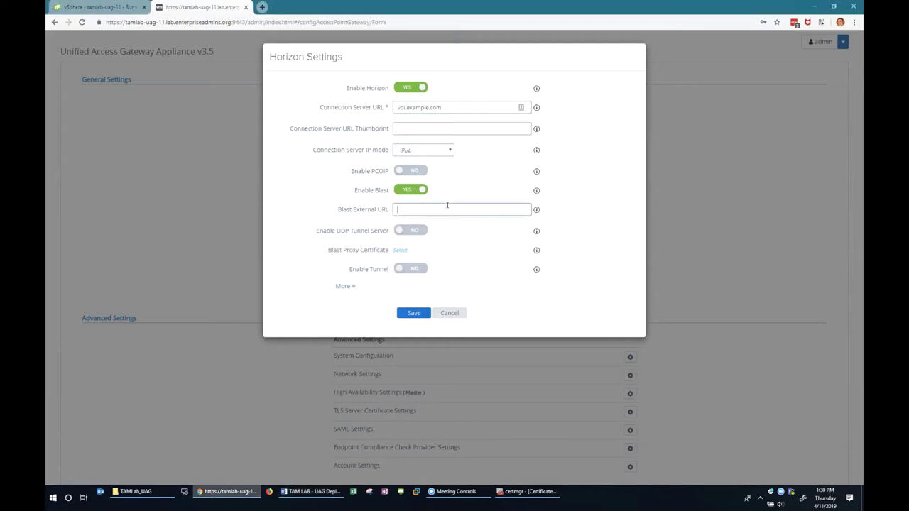
key(ctrl+v)
click(342, 288)
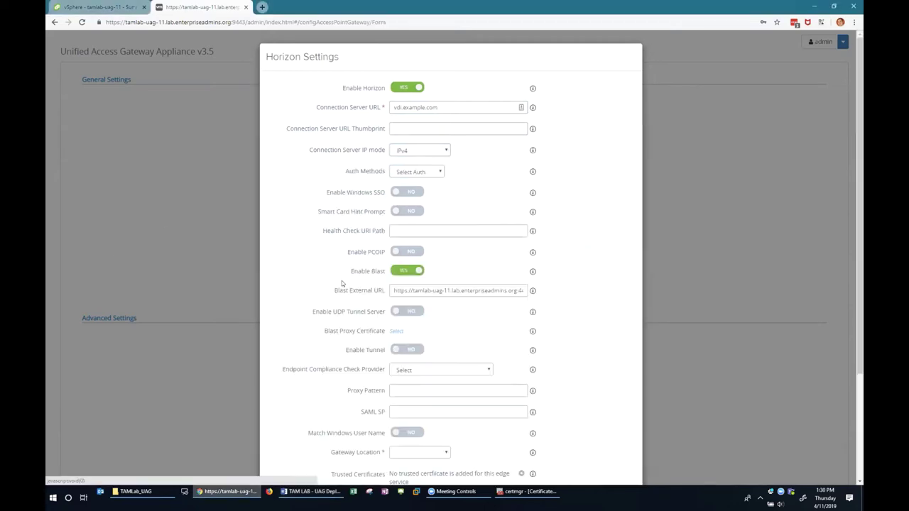
Set the Gateway Location to External and attempt to save, which fails on the proxy URL
click(417, 370)
click(417, 380)
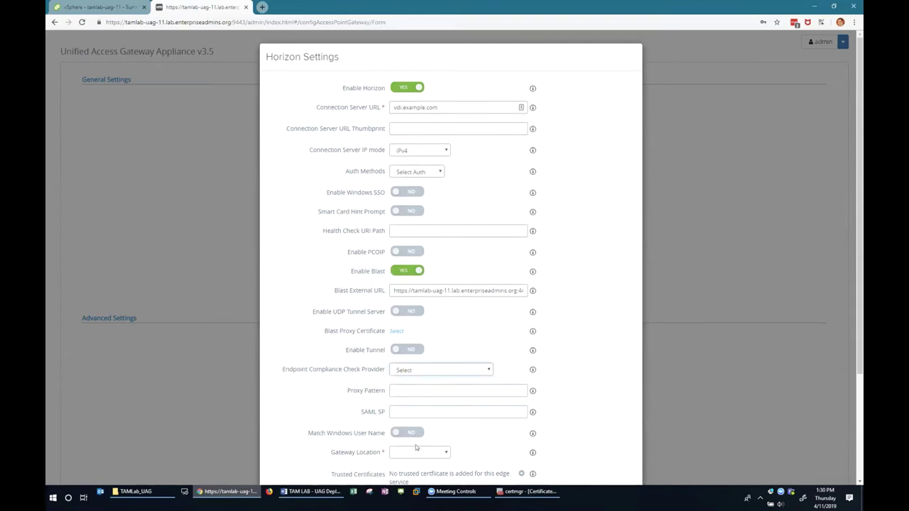
click(419, 452)
click(408, 439)
scroll(288, 425, down, 3)
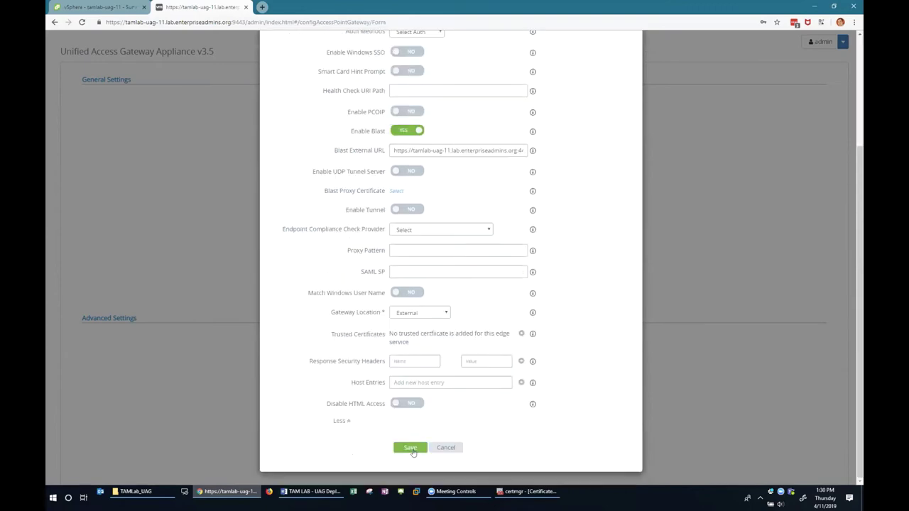
click(411, 449)
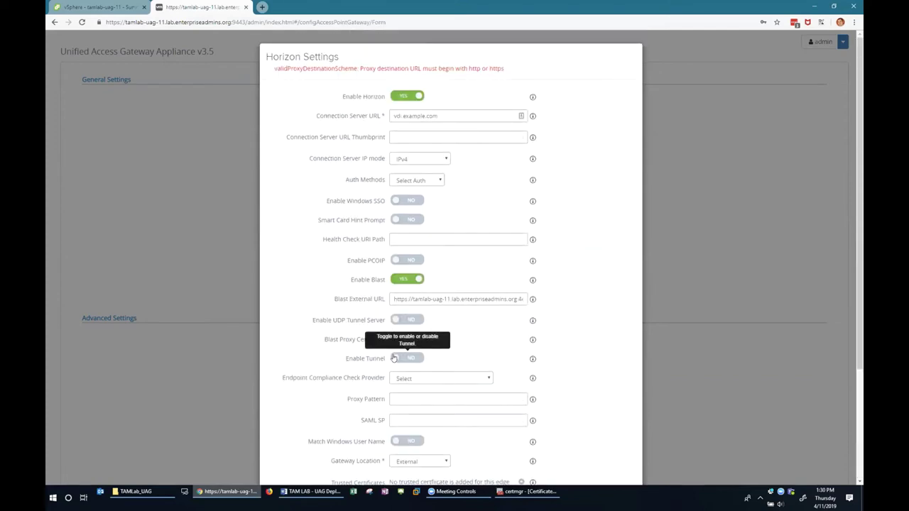
scroll(394, 358, down, 3)
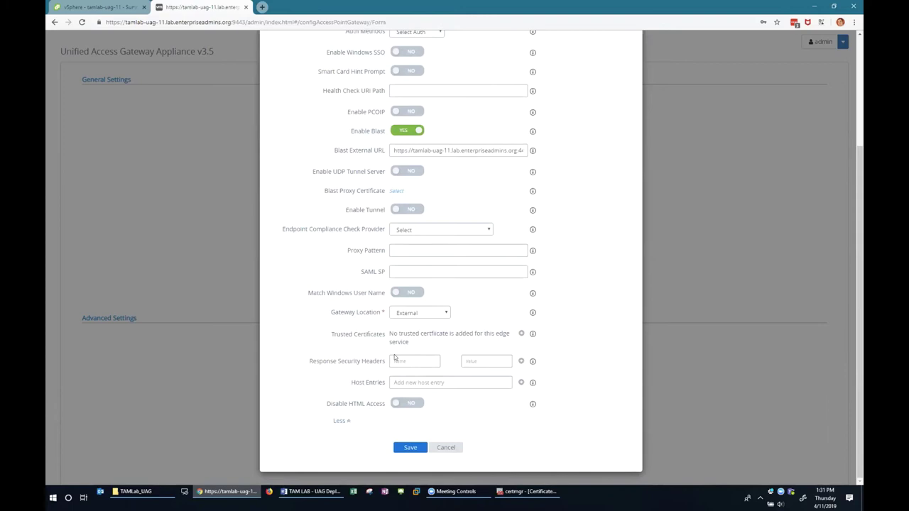
scroll(395, 359, up, 3)
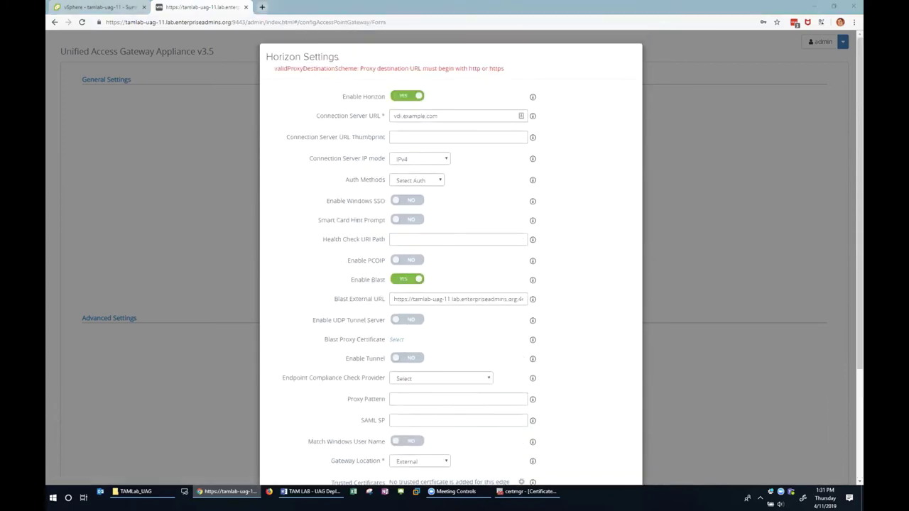
Paste the sha1 Connection Server thumbprint from the deployment notes into the form
key(alt+Tab)
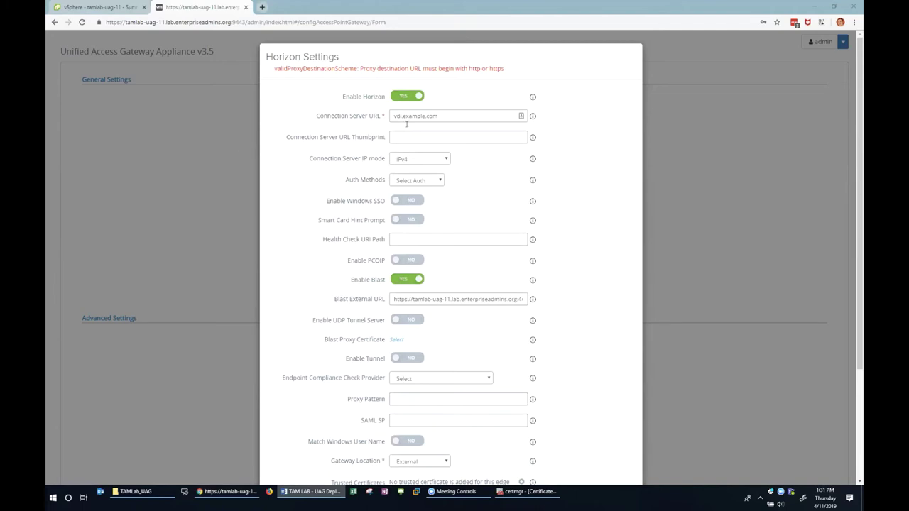
key(alt+Tab)
key(ctrl+v)
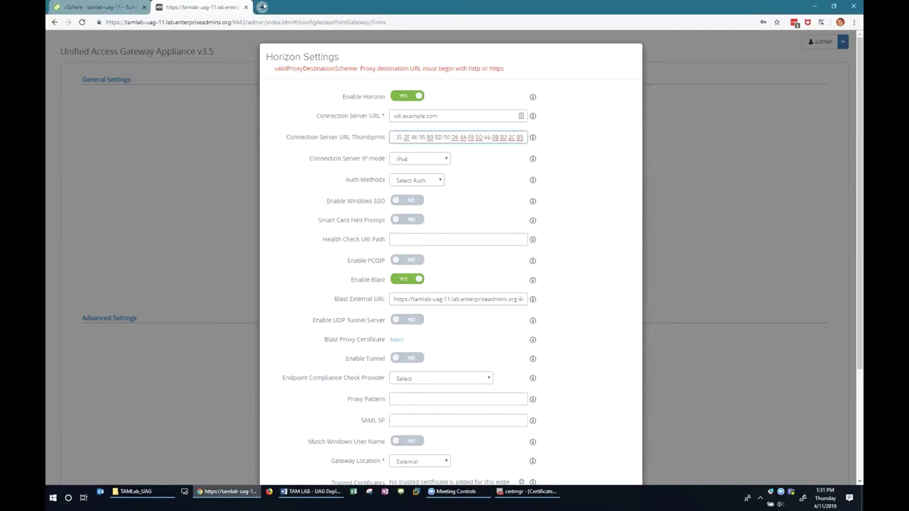
click(262, 7)
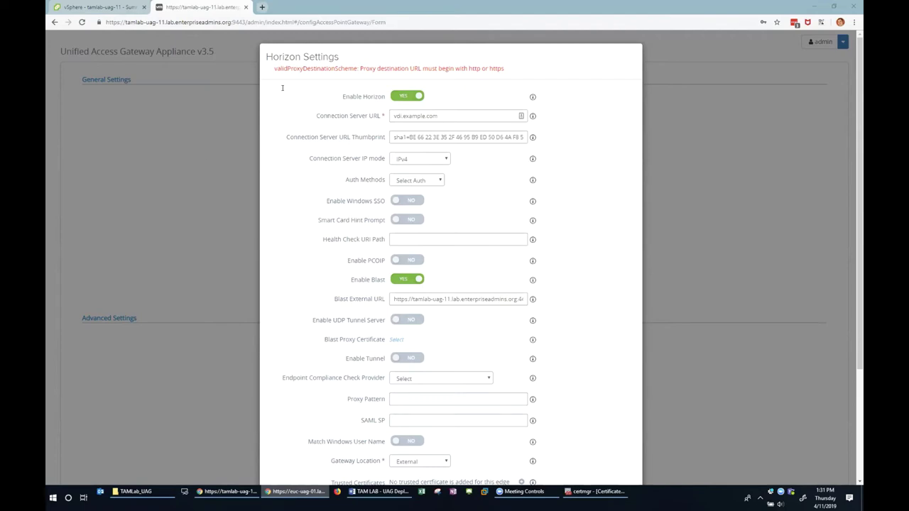
click(506, 115)
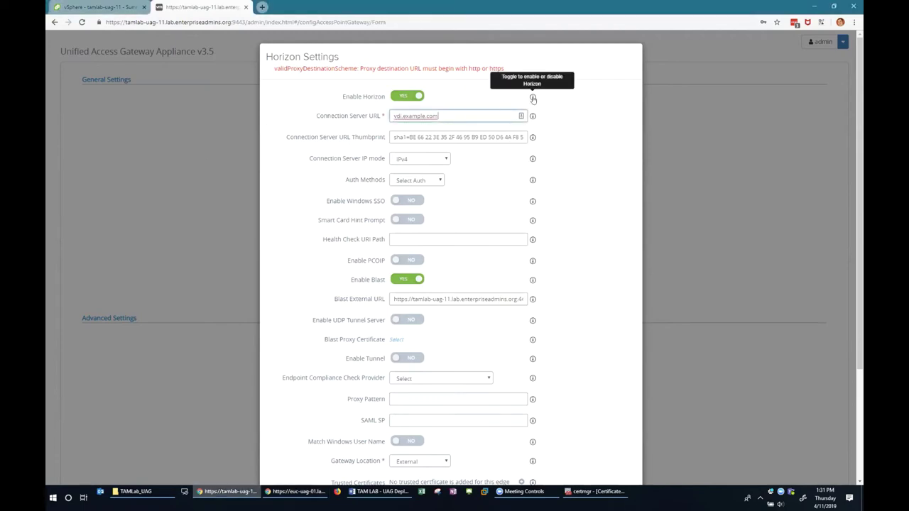
mouse_move(533, 117)
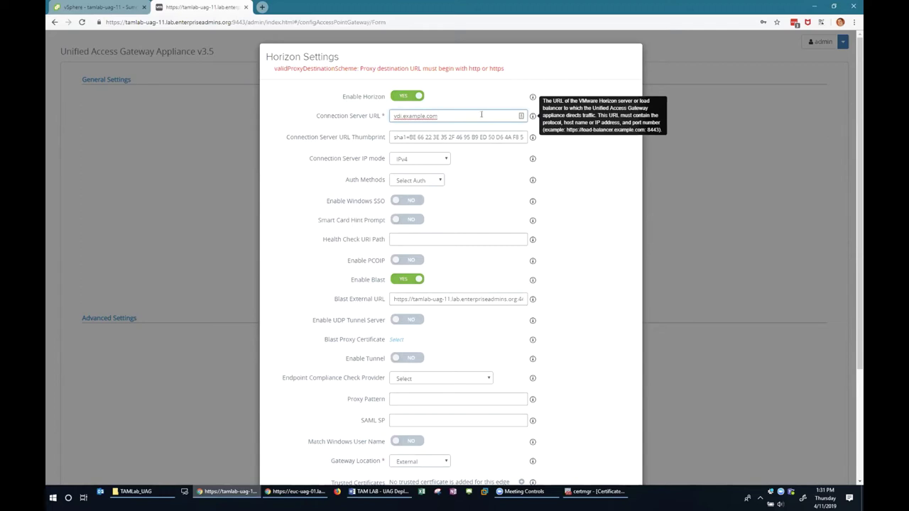
text(https://)
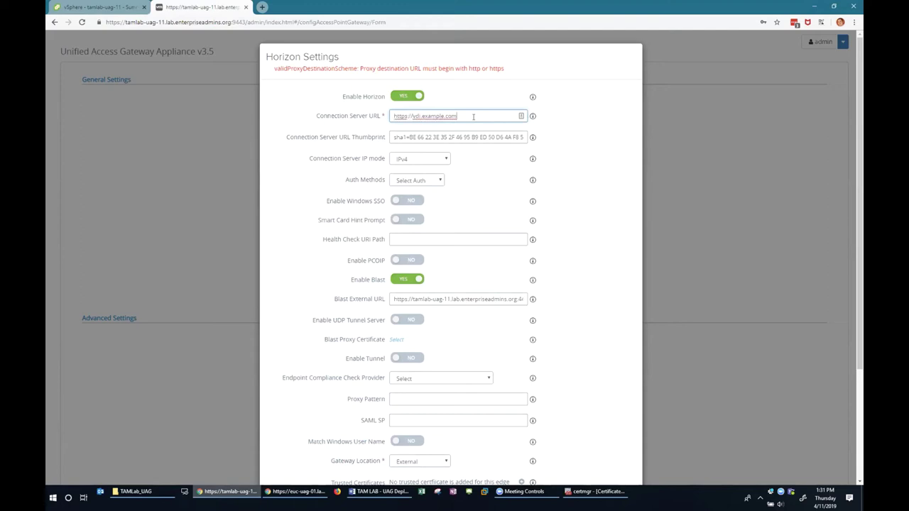
text(:443)
scroll(400, 460, down, 2)
click(415, 449)
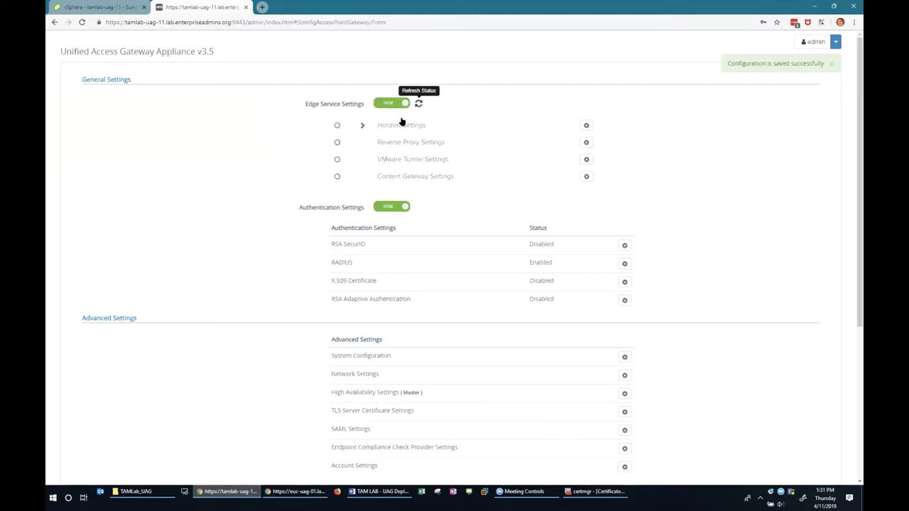
Expand the Horizon edge service, refresh its status, and reopen Horizon Settings
click(369, 127)
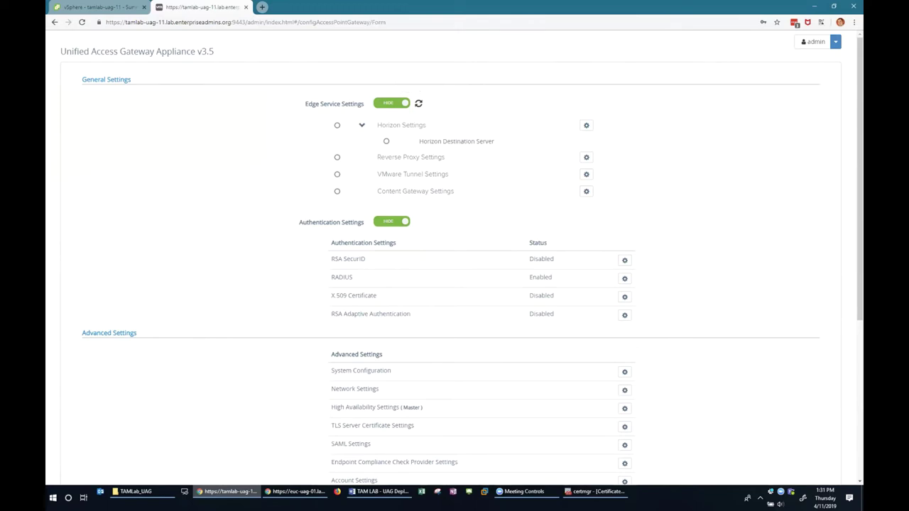
key(alt+Tab)
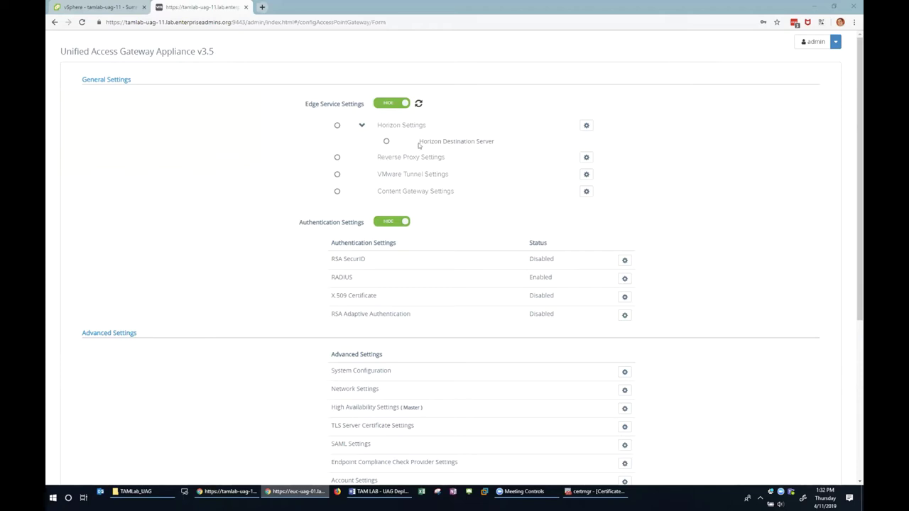
click(670, 150)
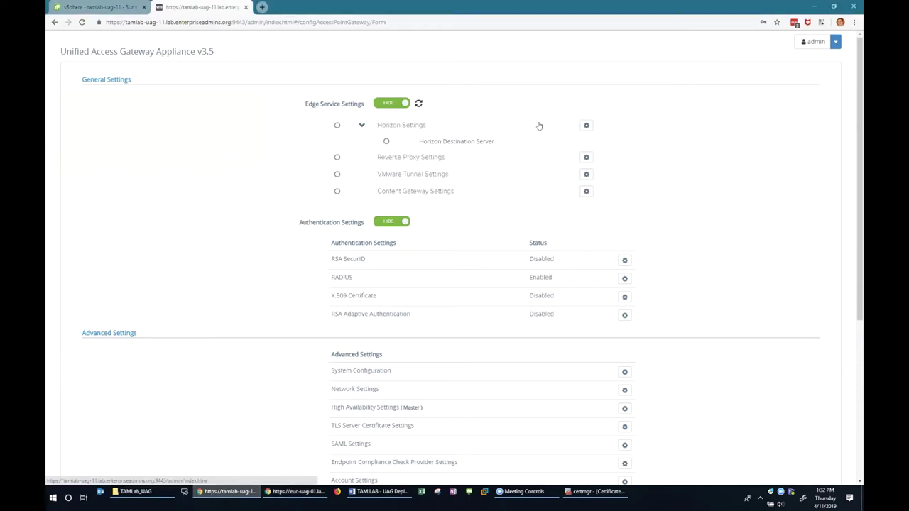
click(418, 103)
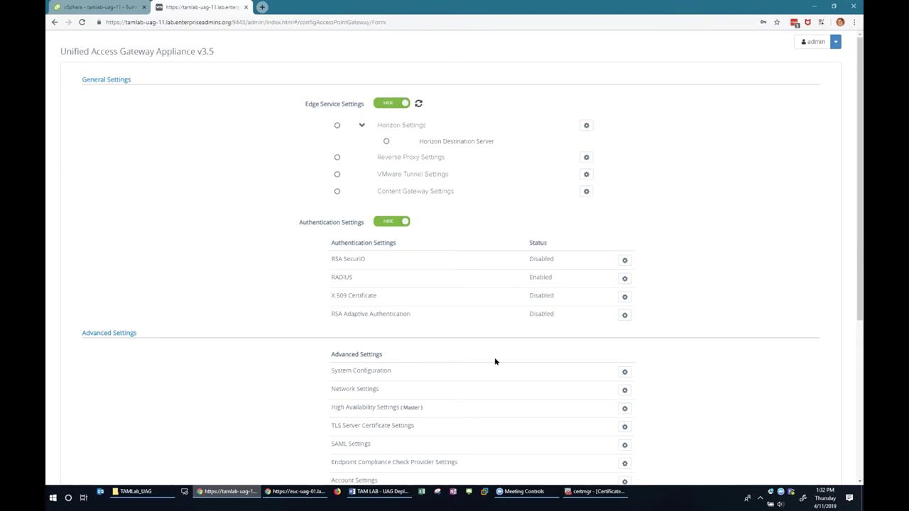
click(587, 126)
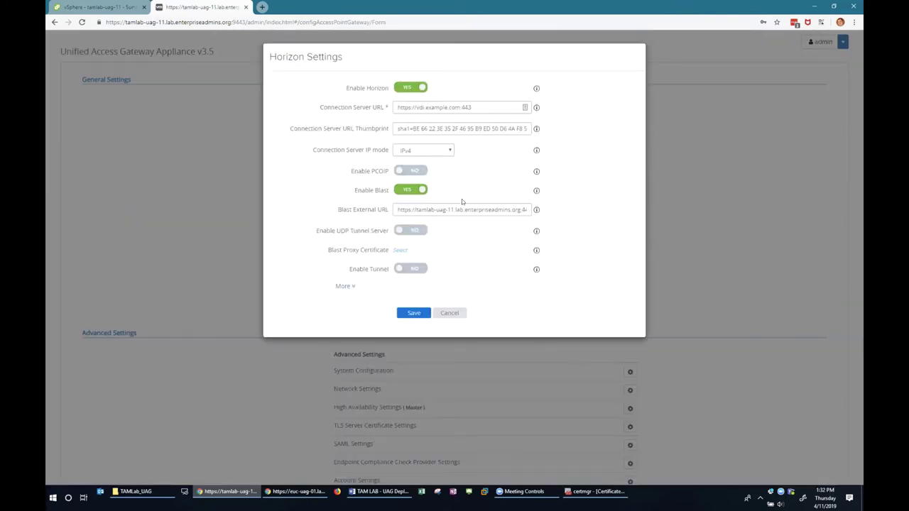
Review the full Connection Server URL and thumbprint fields, save Horizon Settings again, and refresh status
click(343, 287)
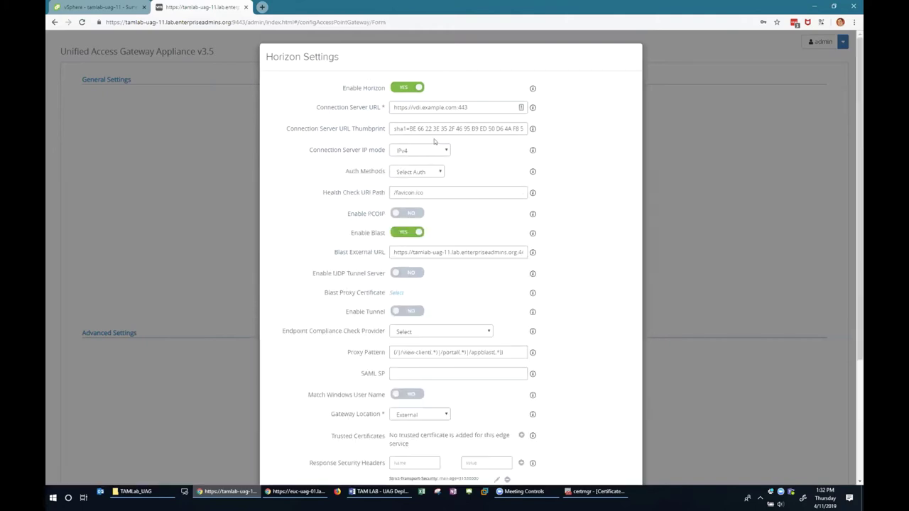
triple_click(445, 106)
right_click(445, 107)
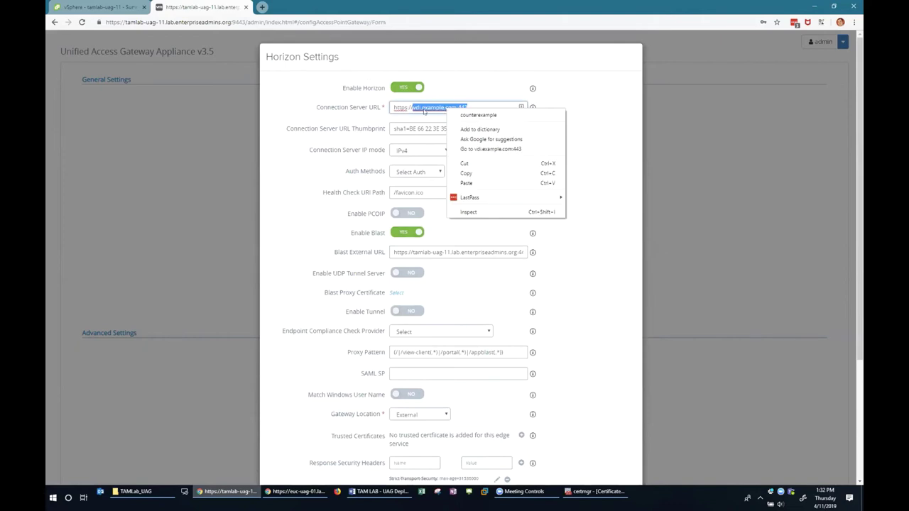
click(425, 111)
click(425, 129)
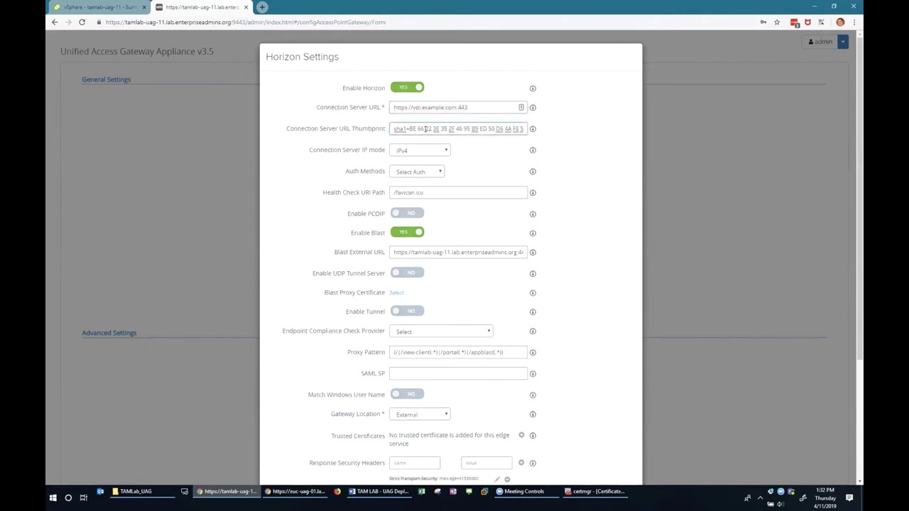
scroll(502, 266, down, 5)
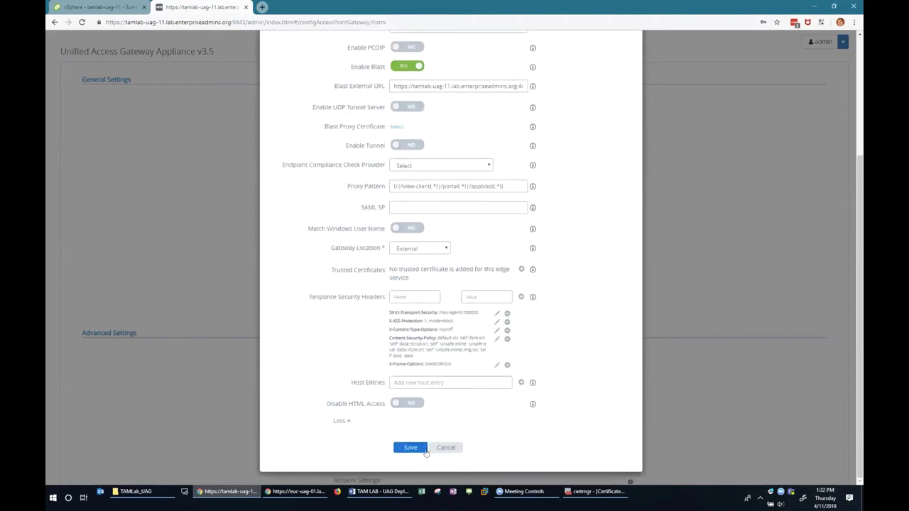
click(410, 449)
mouse_move(386, 142)
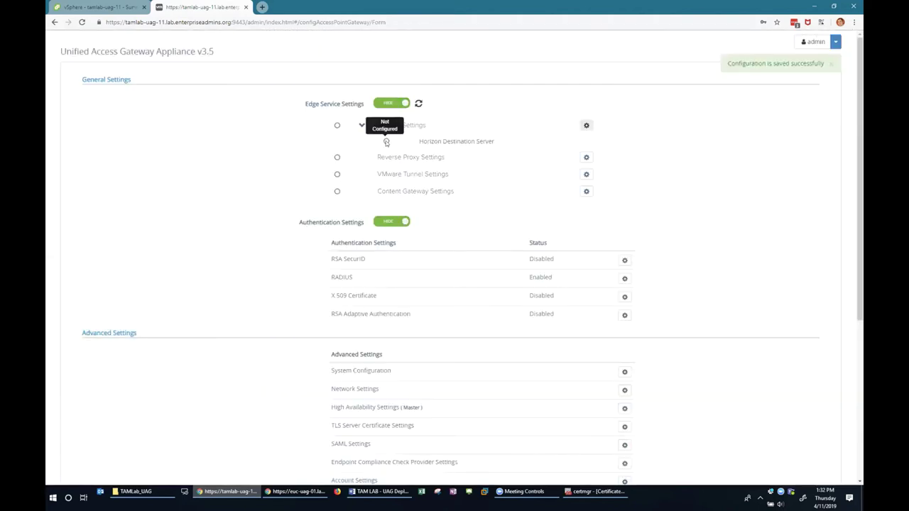
click(418, 103)
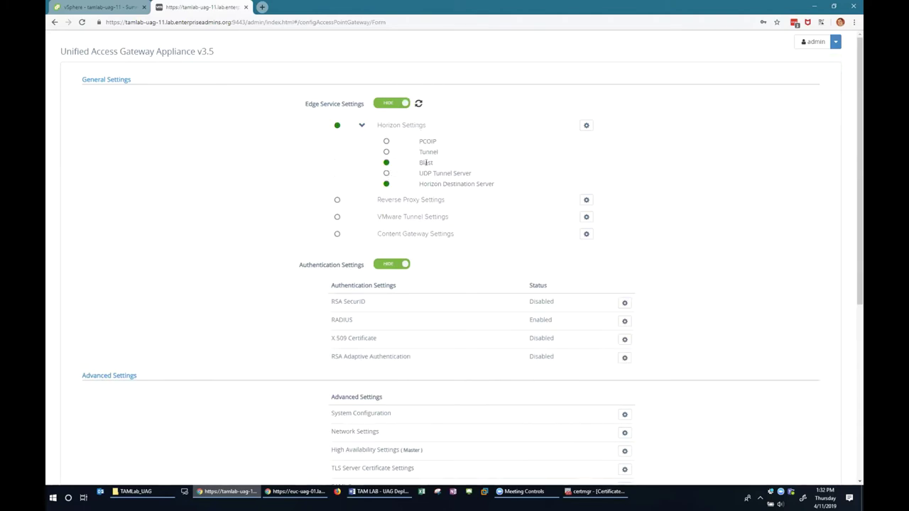
click(585, 125)
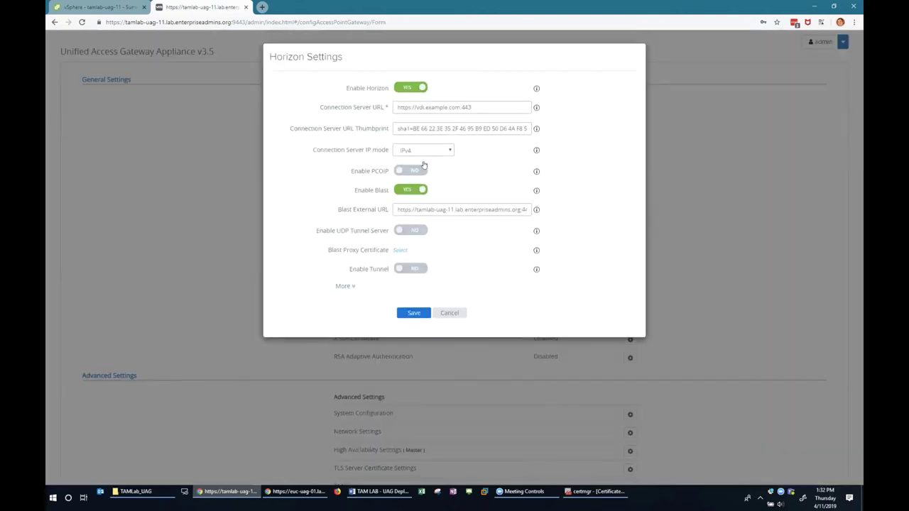
click(342, 287)
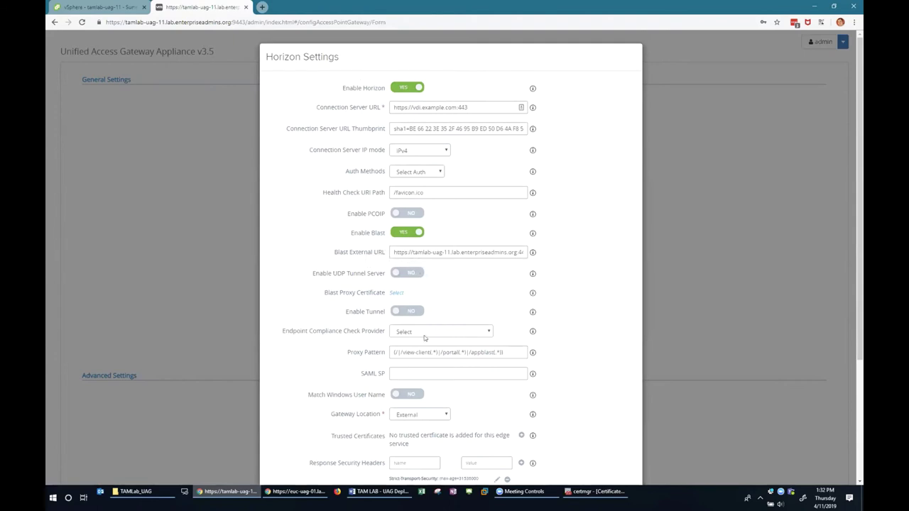
click(430, 172)
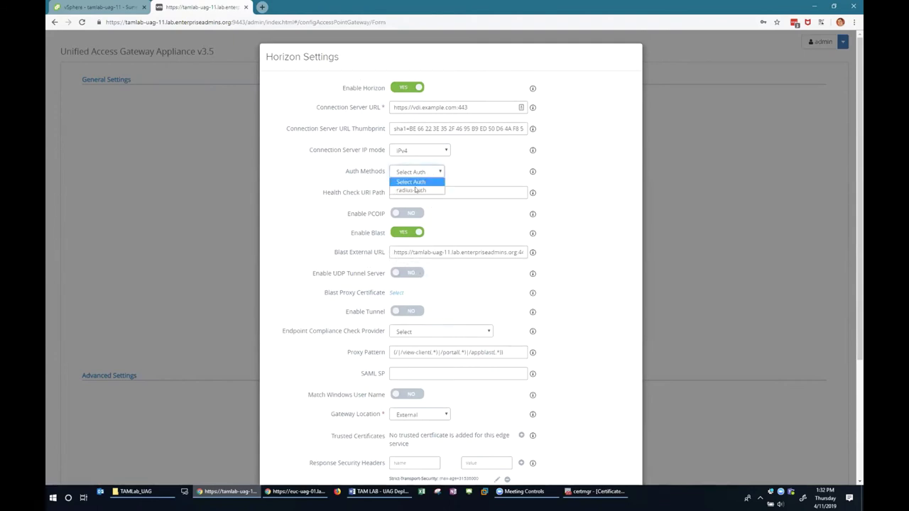
click(369, 173)
scroll(426, 298, down, 3)
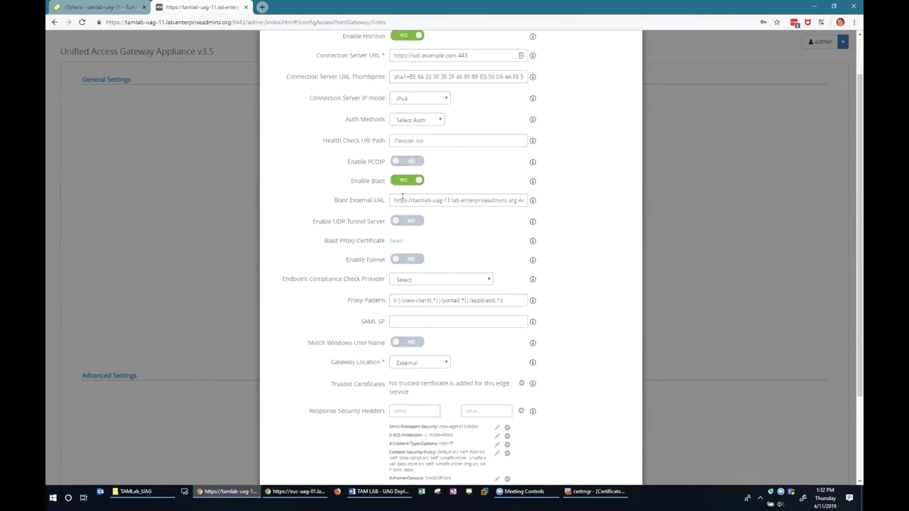
click(453, 447)
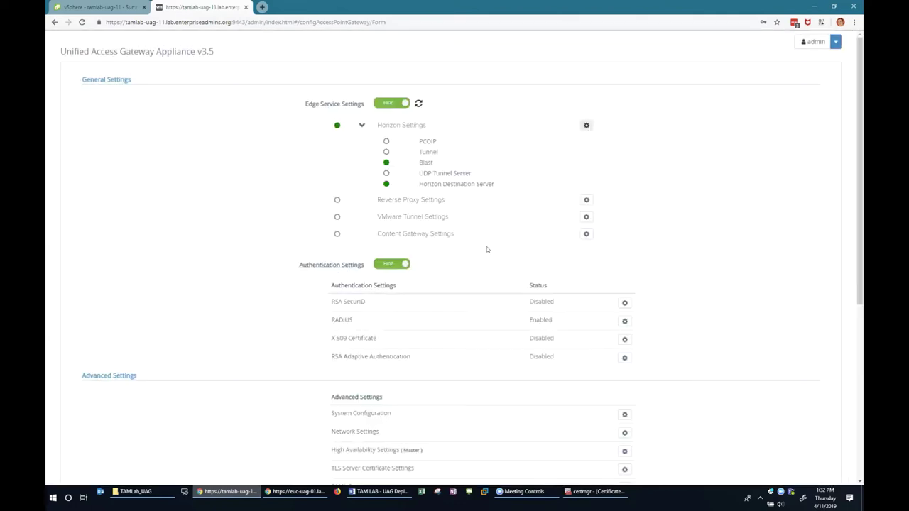
Add and connect to the new server tamlab-uag-11.lab.enterpriseadmins.org in Horizon Client
click(469, 491)
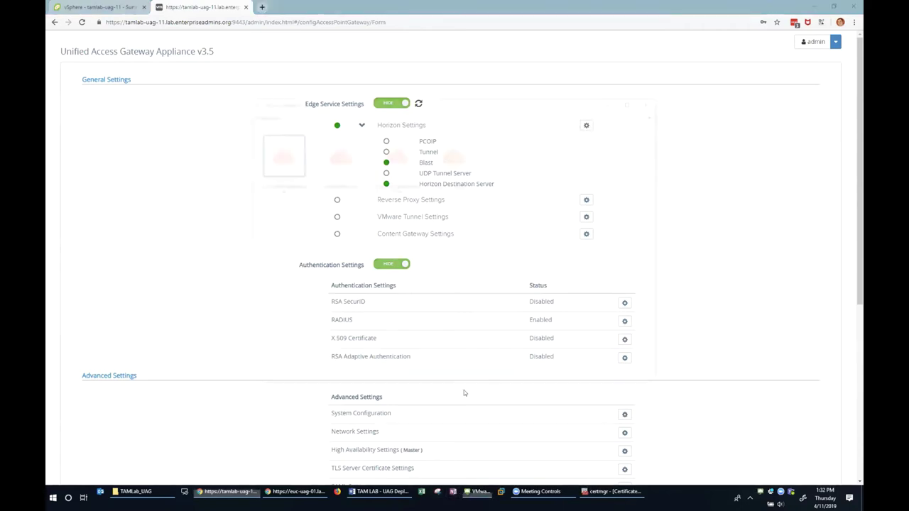
click(254, 113)
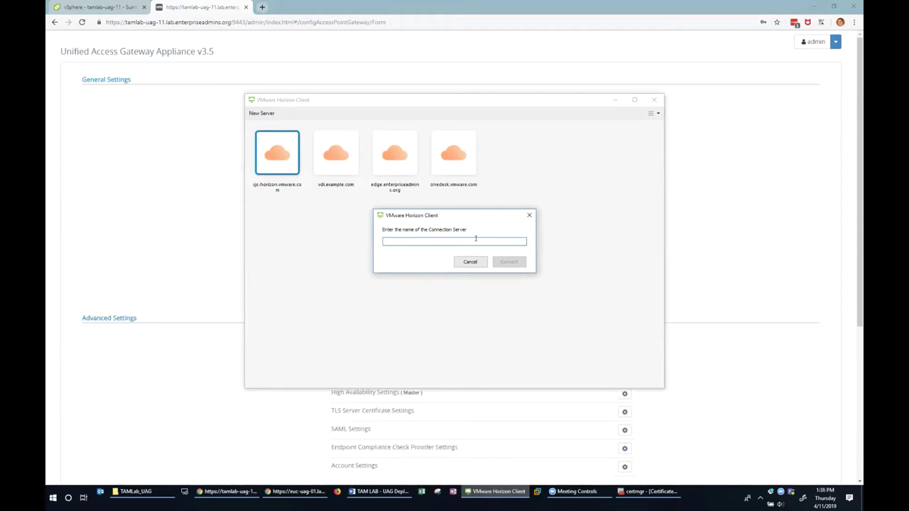
text(tamlab-uag-11.lab.ente)
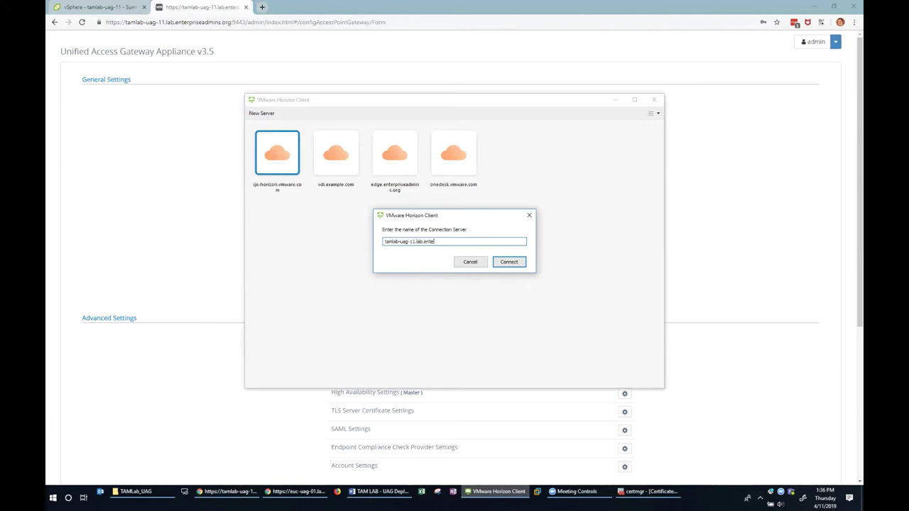
text(rpriseadmins.org)
key(Return)
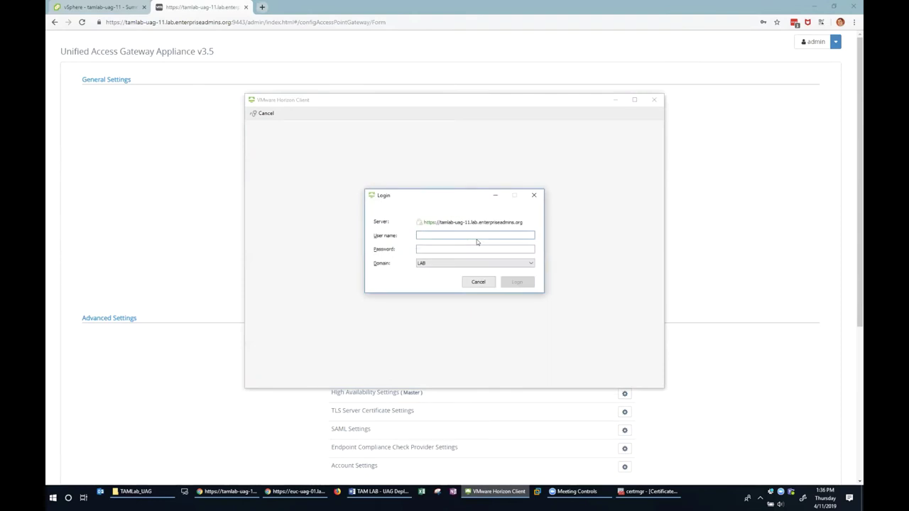
Log in with the test user's name and password
text(bwuchn)
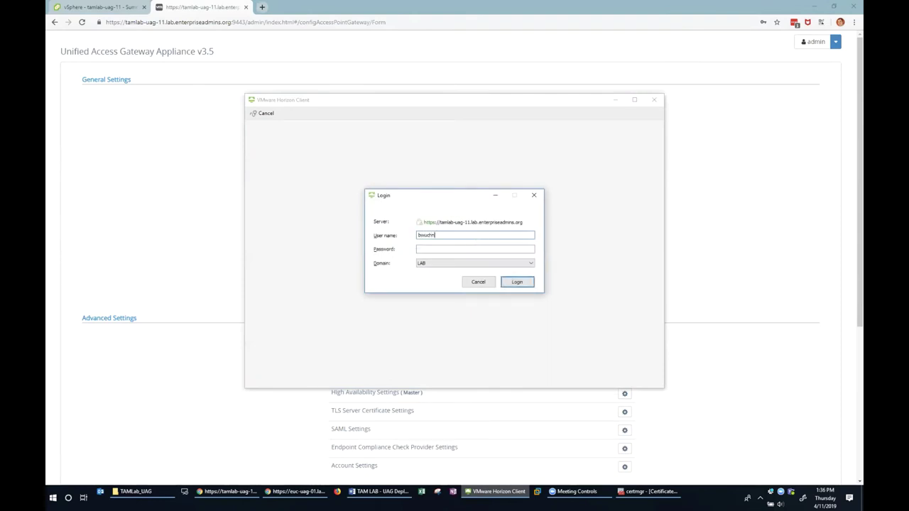
key(BackSpace)
key(BackSpace)
key(BackSpace)
key(BackSpace)
key(BackSpace)
text(vditest)
key(Tab)
text(******)
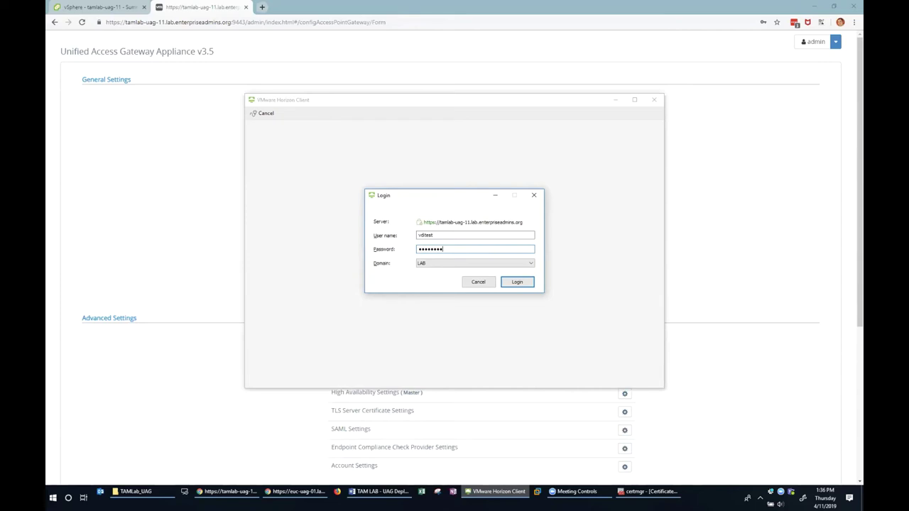
key(Return)
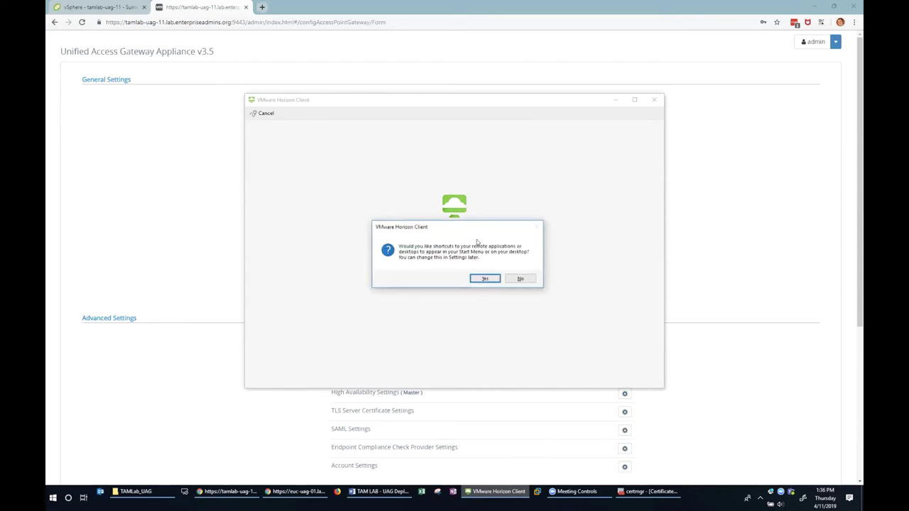
Decline the desktop shortcuts prompt, then log off the gateway server
key(Tab)
key(Return)
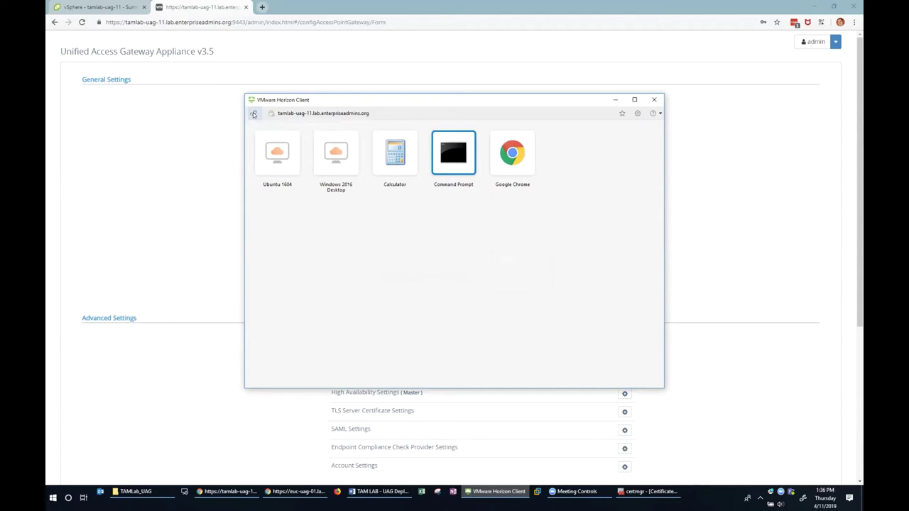
click(254, 115)
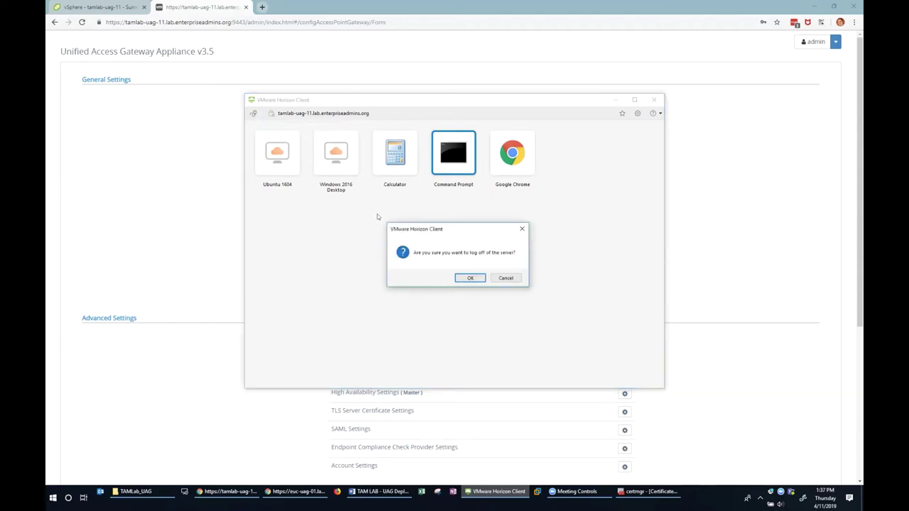
click(465, 280)
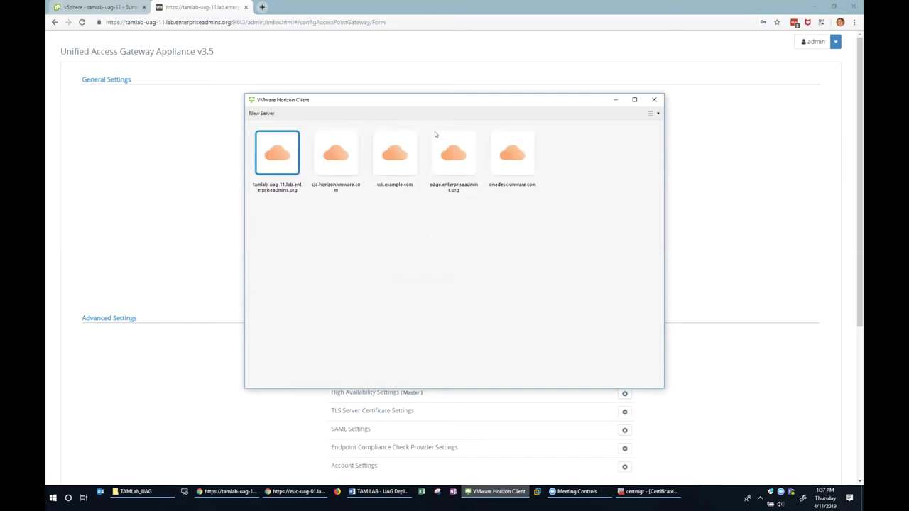
Reopen the Horizon edge service settings with all additional fields shown
click(621, 57)
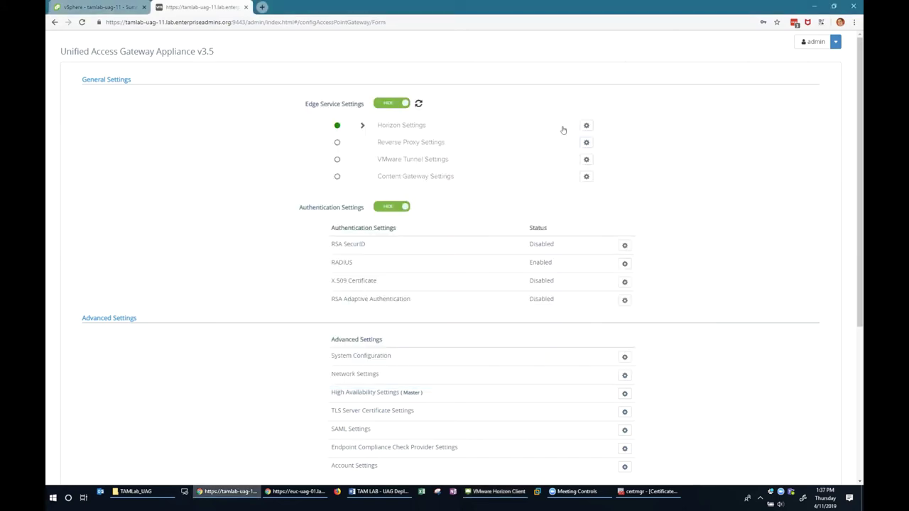
click(585, 125)
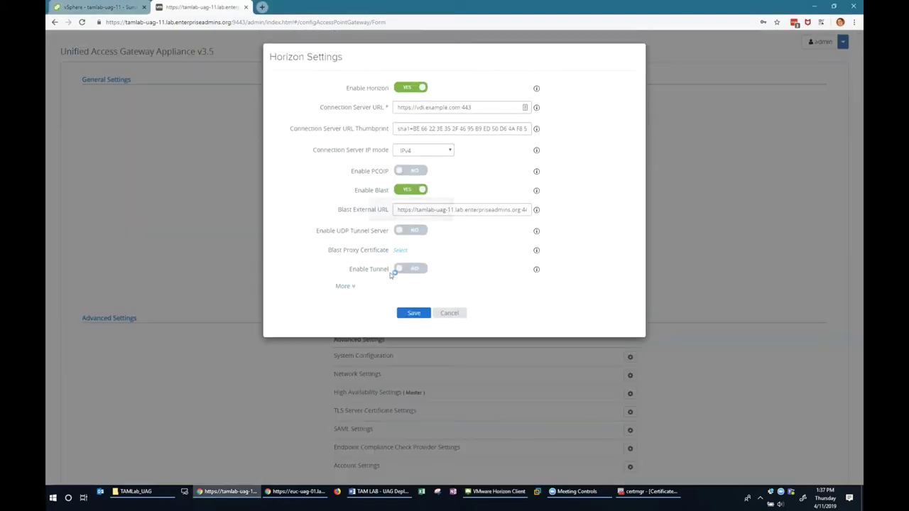
click(341, 287)
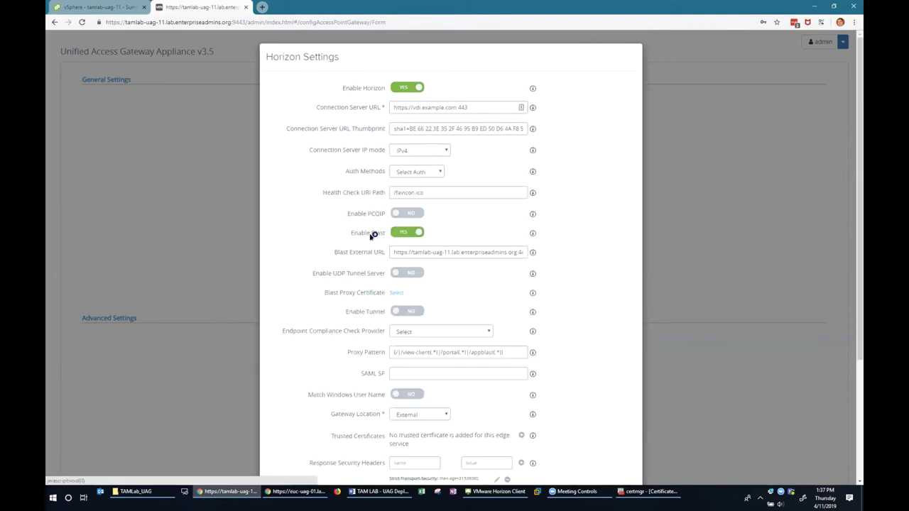
Set Auth Methods to radius-auth && sp-auth and save the Horizon settings
click(405, 173)
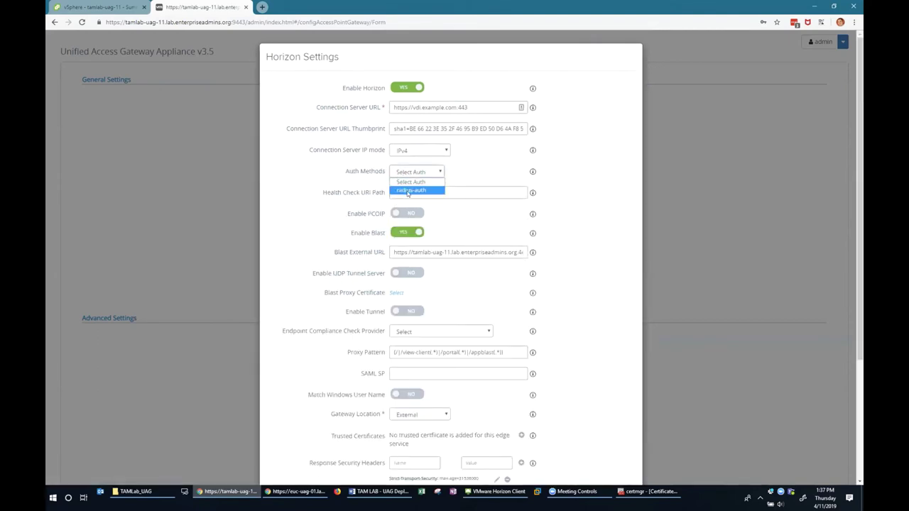
click(408, 191)
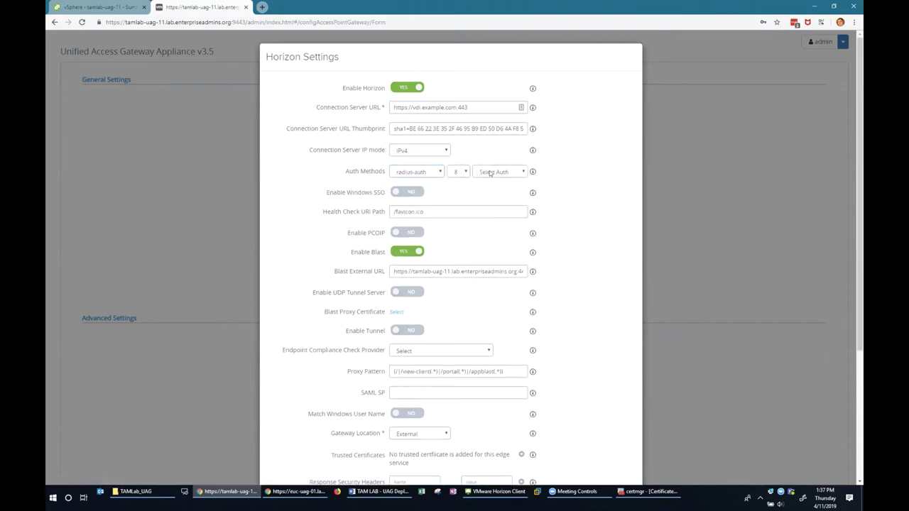
click(491, 174)
click(493, 189)
click(464, 174)
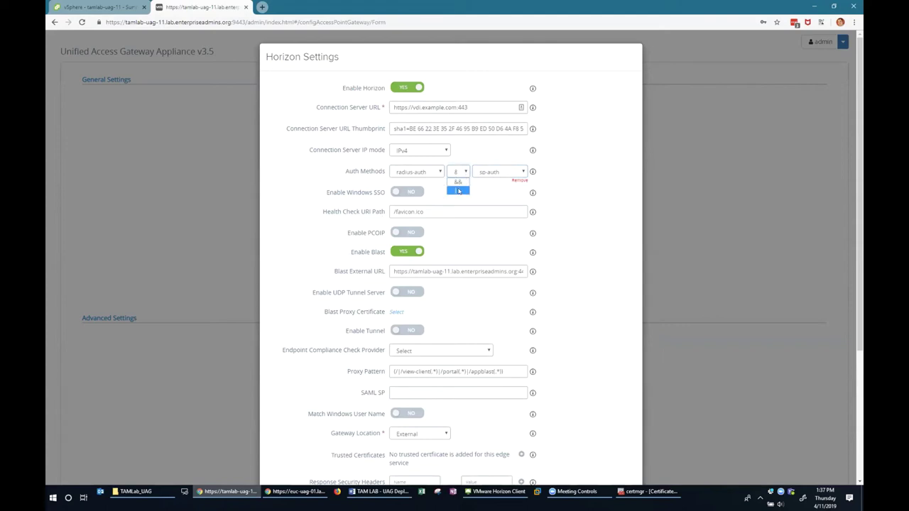
click(587, 174)
scroll(552, 159, down, 3)
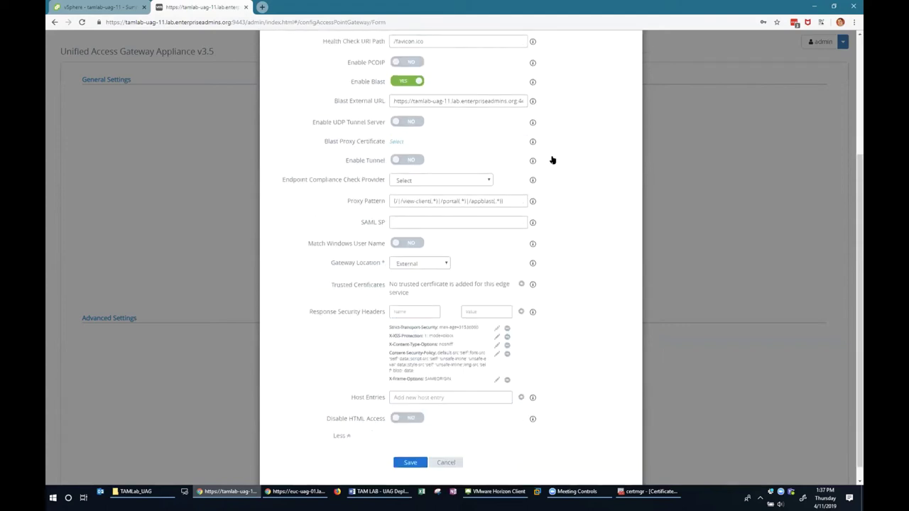
scroll(551, 159, up, 1)
scroll(552, 159, up, 1)
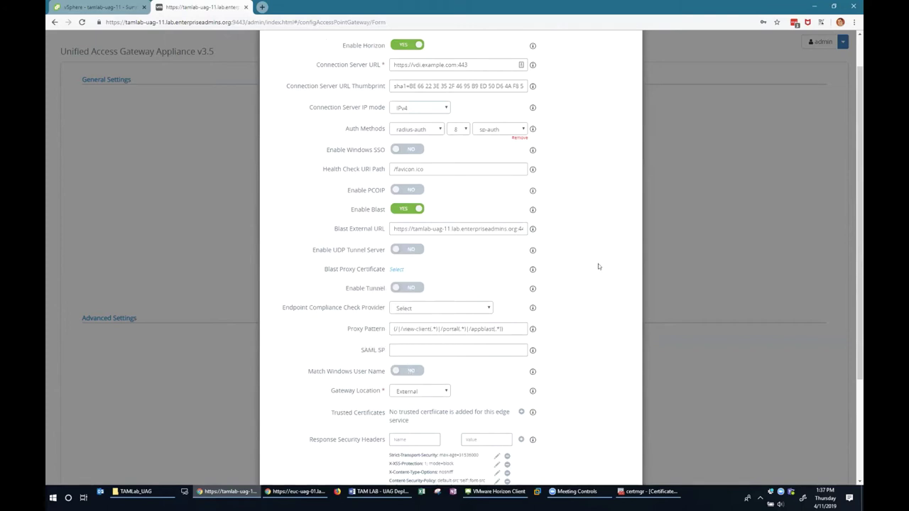
scroll(598, 263, down, 3)
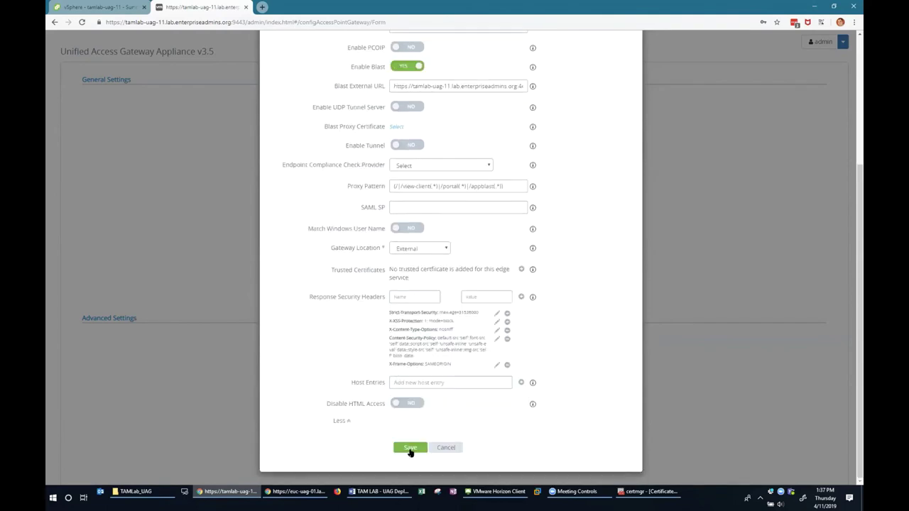
click(410, 449)
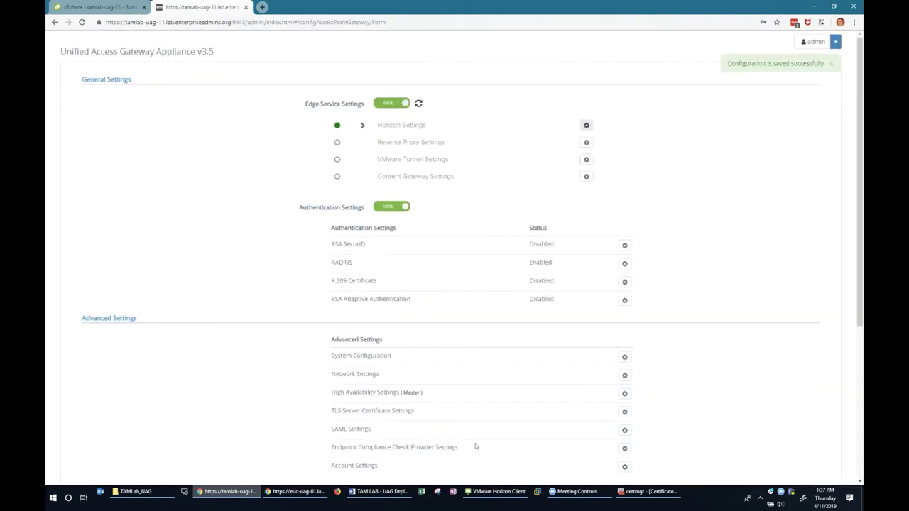
Connect to the tamlab-uag-11 server from Horizon Client
click(499, 492)
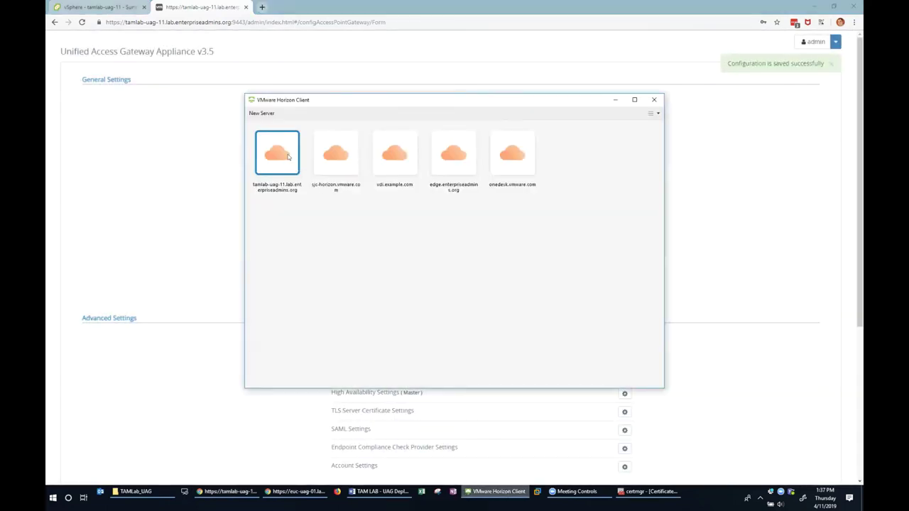
double_click(287, 157)
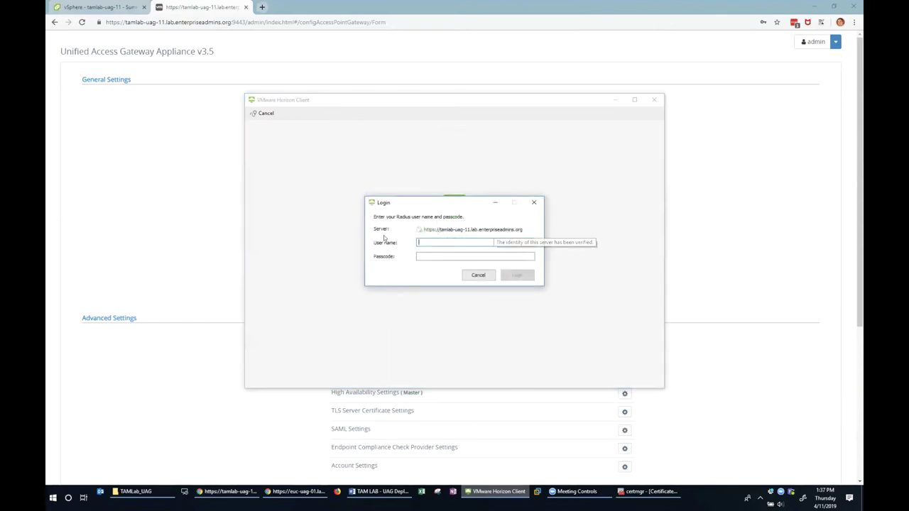
click(429, 253)
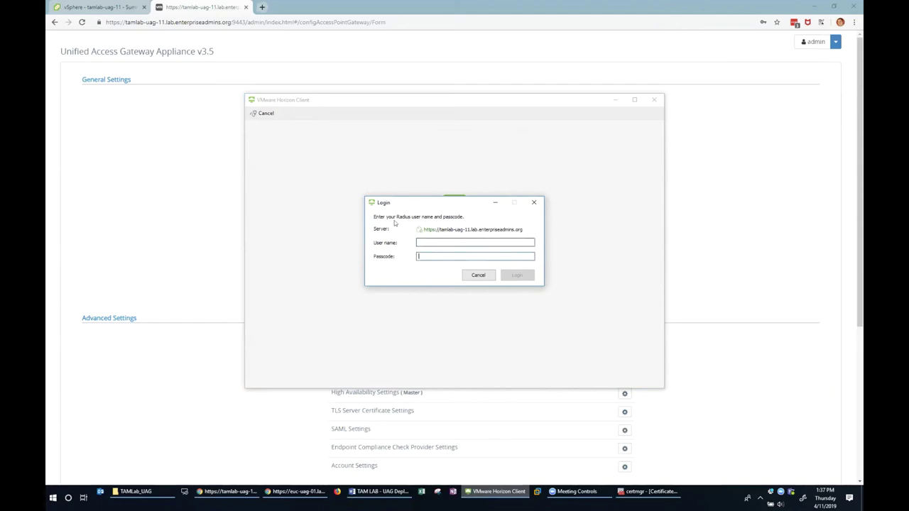
click(447, 242)
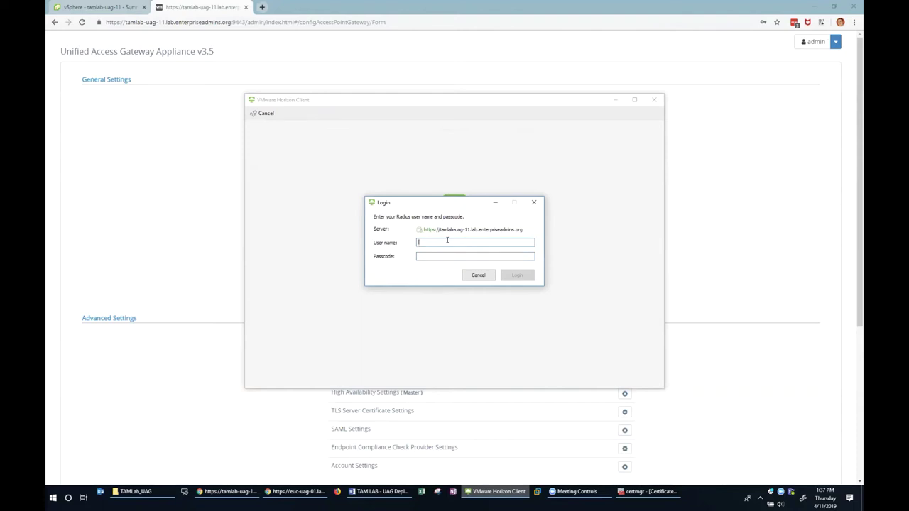
Enter the RADIUS user name and a passcode combining the password with an Authenticator one-time code
text(vditest)
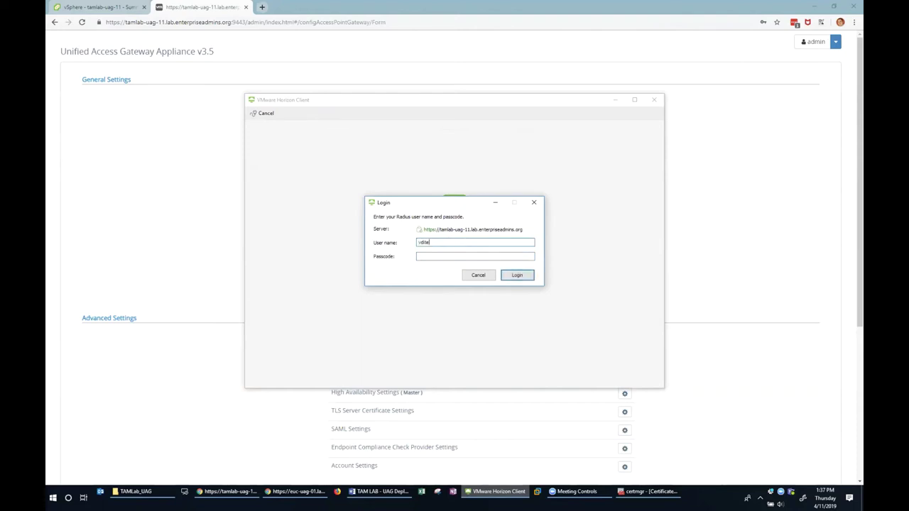
key(Tab)
click(821, 22)
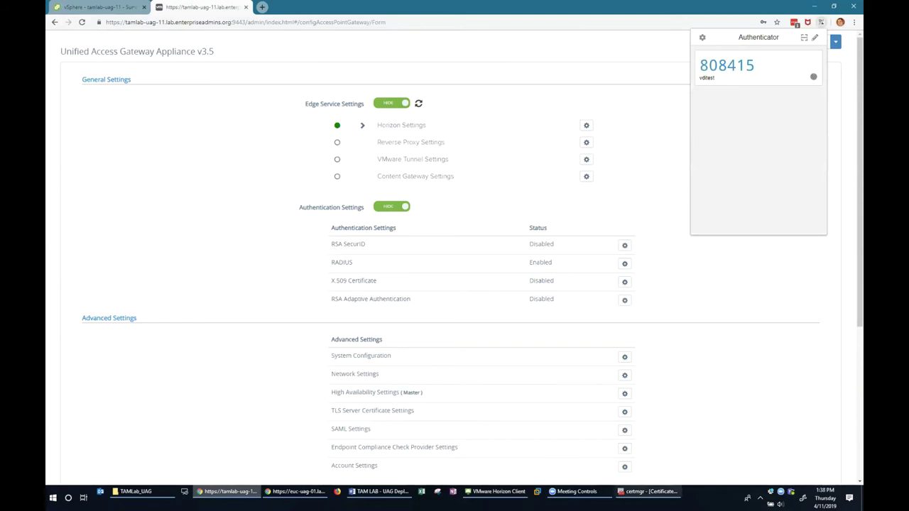
click(497, 491)
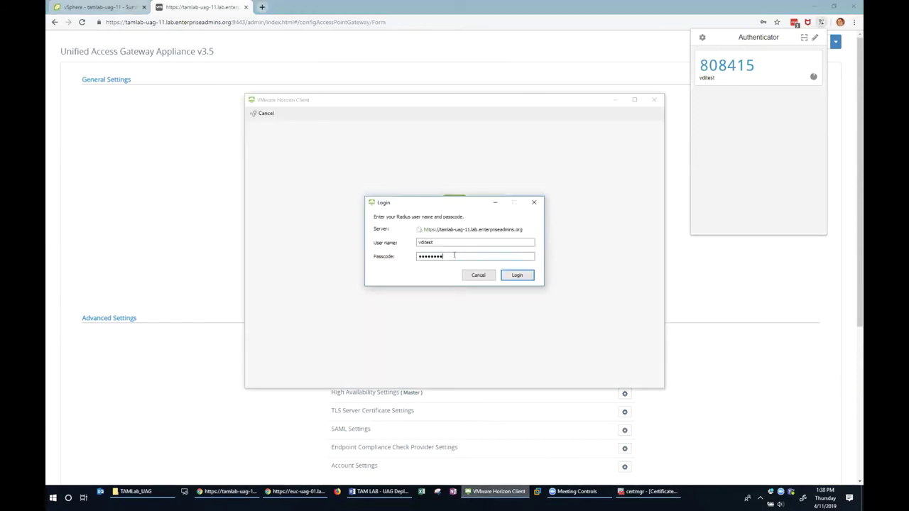
key(Return)
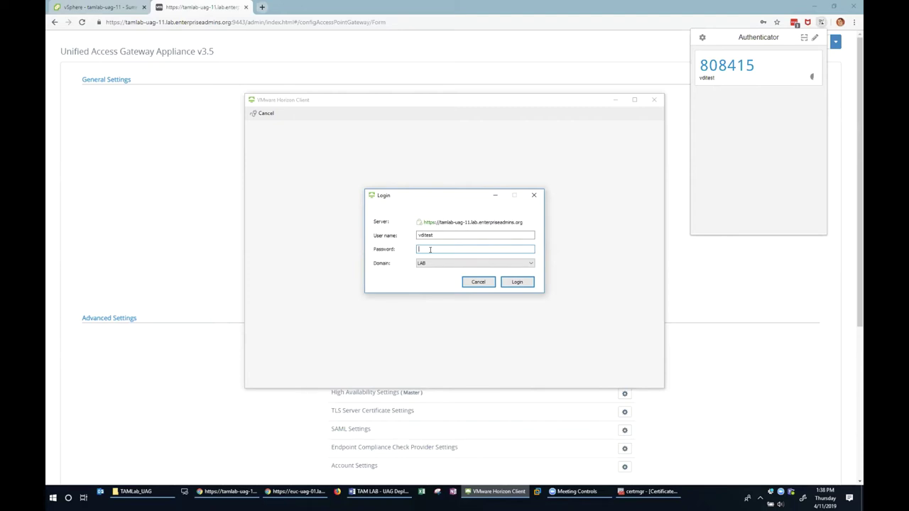
Enter the Windows password, replace the user name, then cancel the login and minimize Horizon Client
text(•••••••••)
drag(462, 235, 409, 229)
text(ffffff)
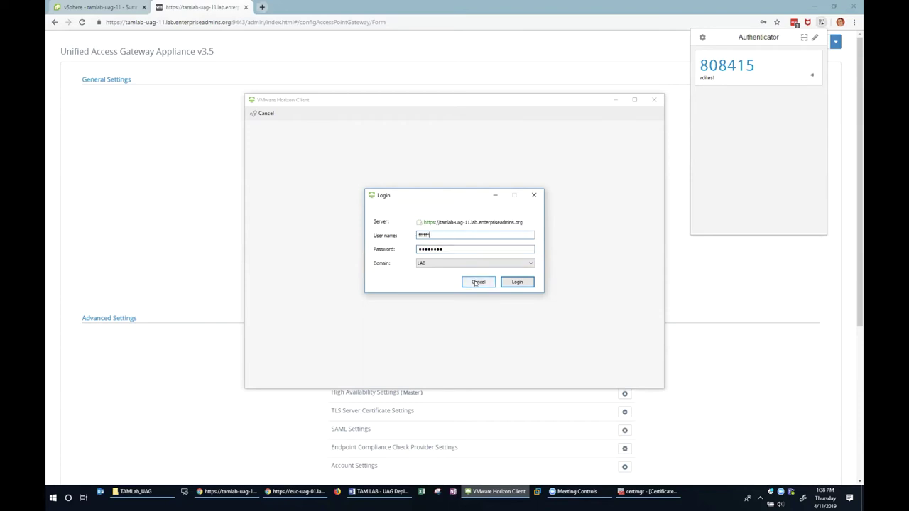
double_click(436, 232)
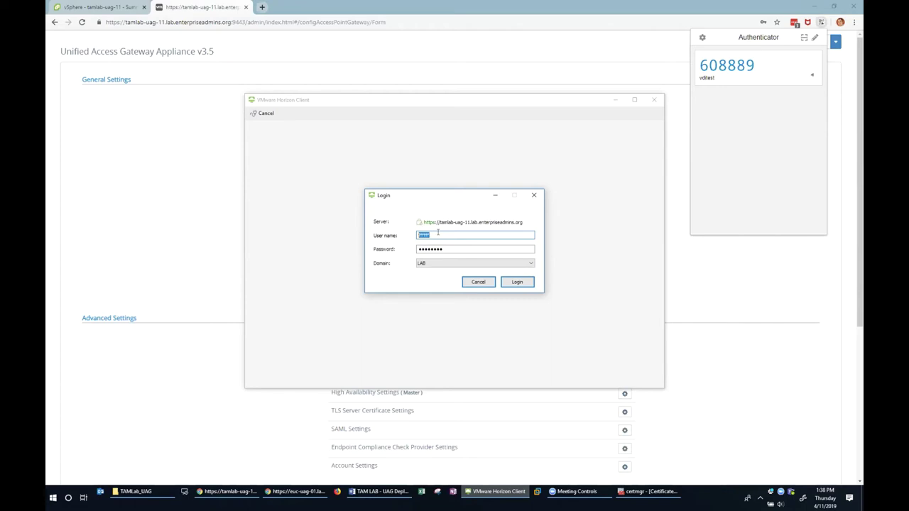
click(478, 283)
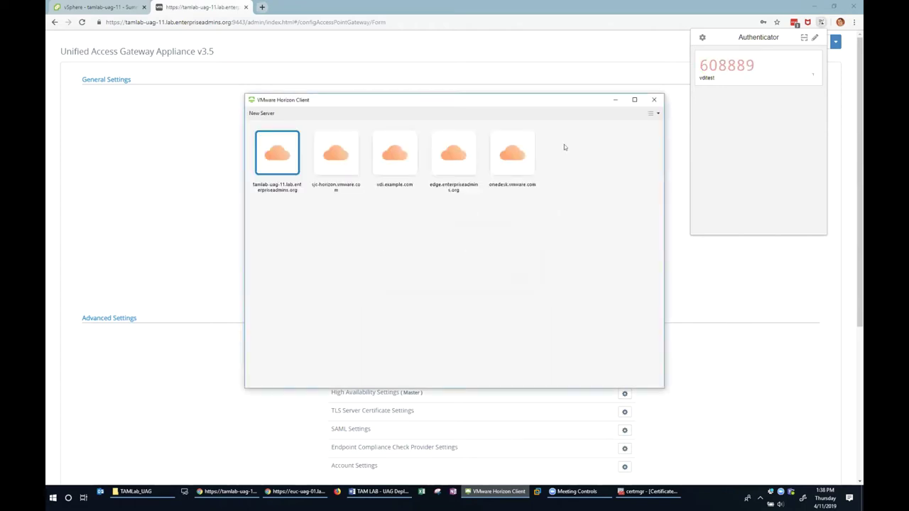
click(615, 99)
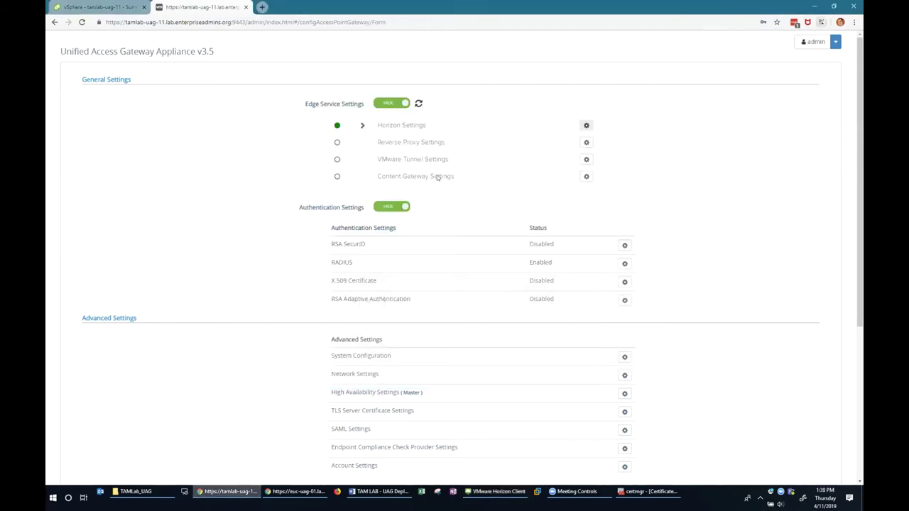
Switch Match Windows User Name to YES in the Horizon settings and save
click(585, 125)
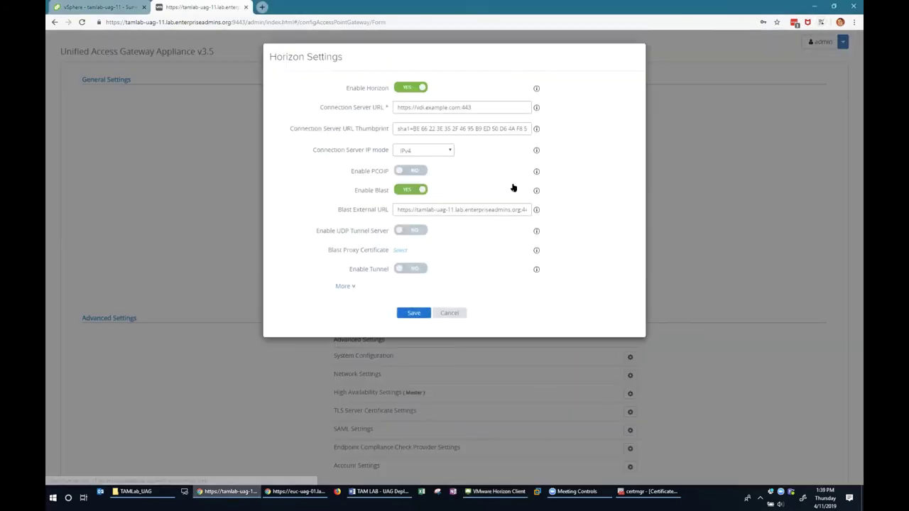
click(340, 286)
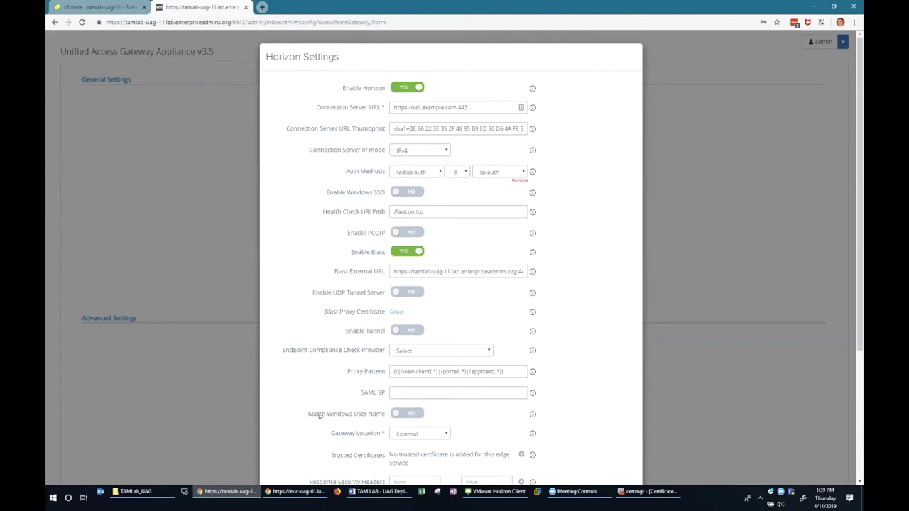
drag(319, 415, 364, 415)
click(362, 414)
click(406, 414)
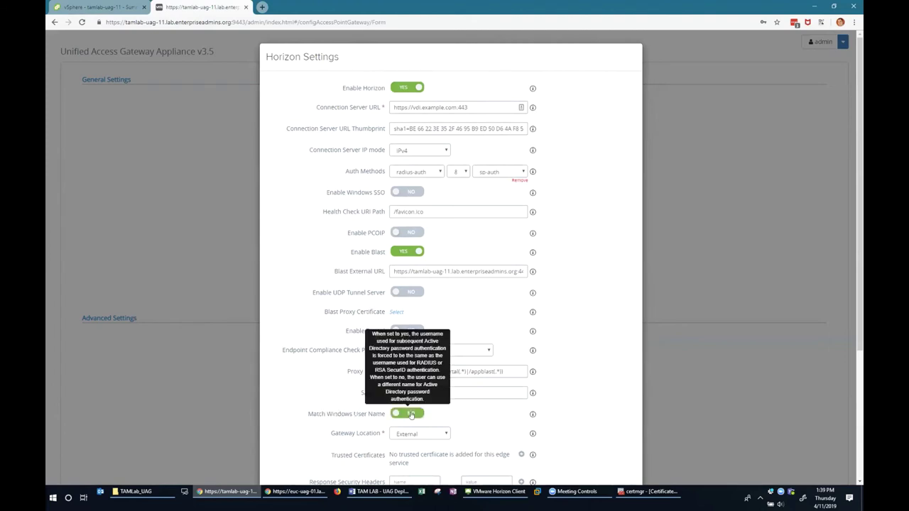
scroll(608, 307, down, 4)
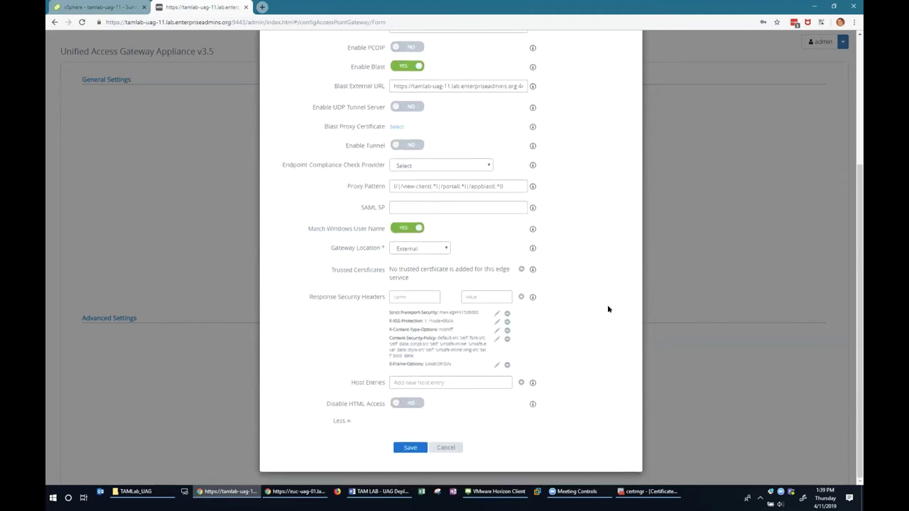
click(410, 448)
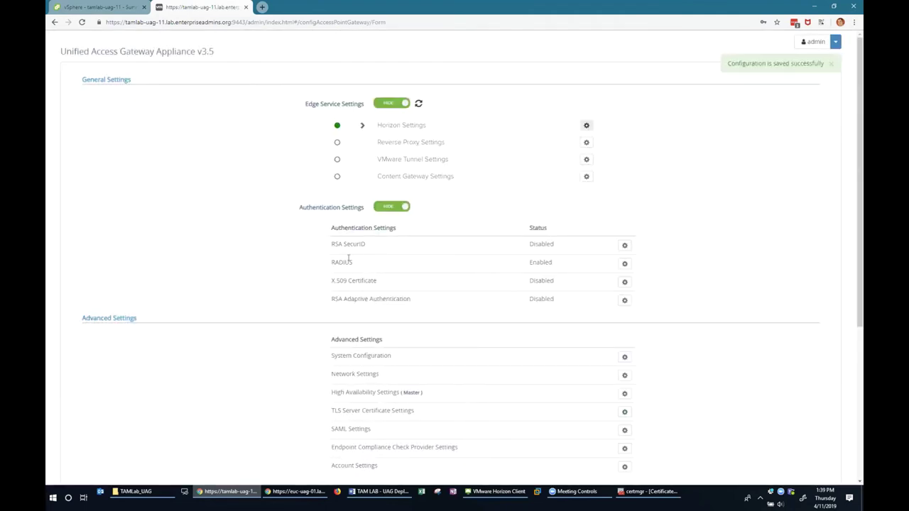
Change the RADIUS login page passphrase hint to 'TAMLAB MFA' and save
click(624, 264)
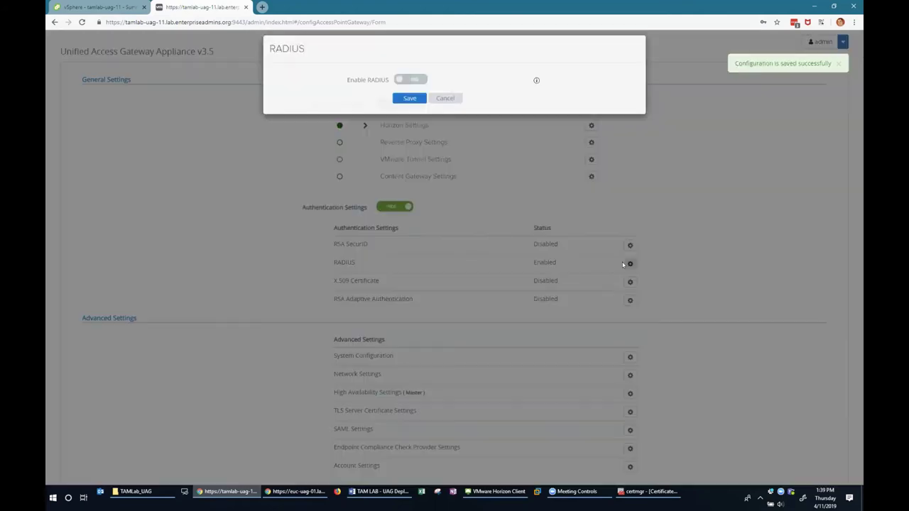
click(342, 254)
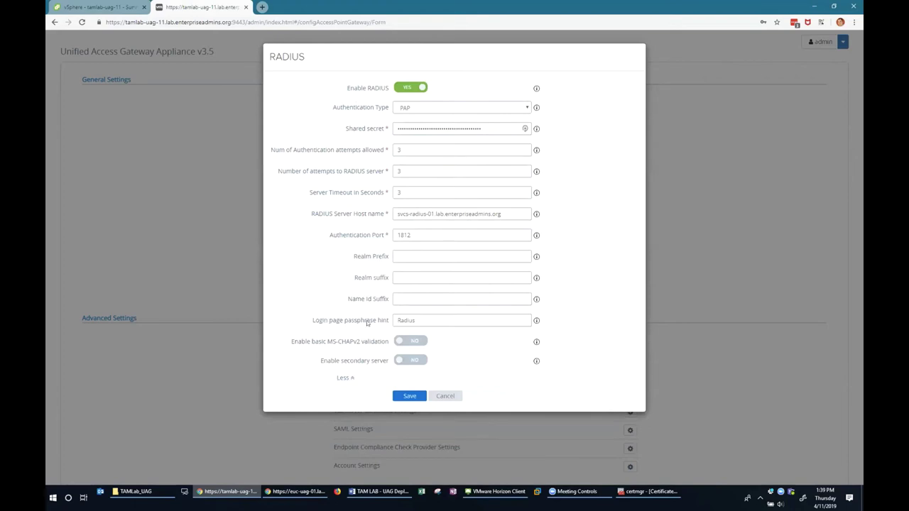
click(423, 320)
double_click(424, 320)
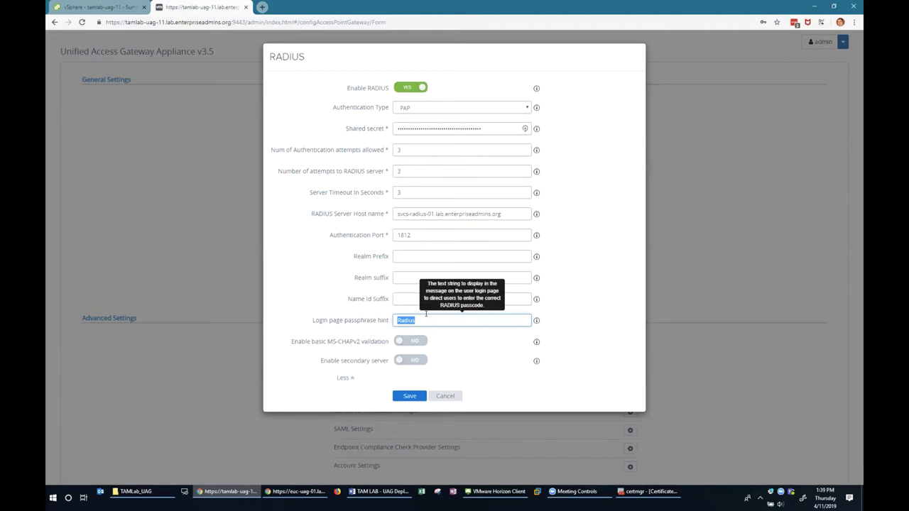
text(TAMLAB MFA)
click(409, 398)
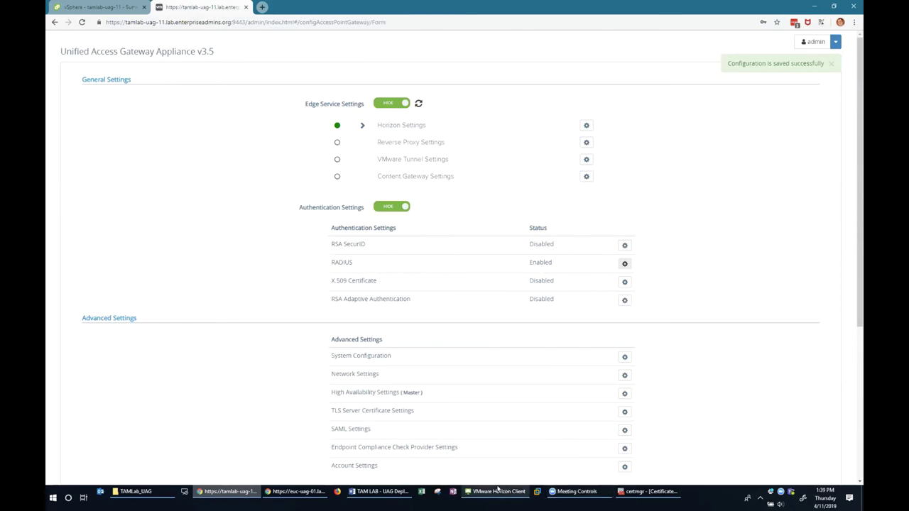
Get a fresh authenticator code, connect to tamlab-uag-11, and submit the MFA passcode
click(821, 22)
click(495, 492)
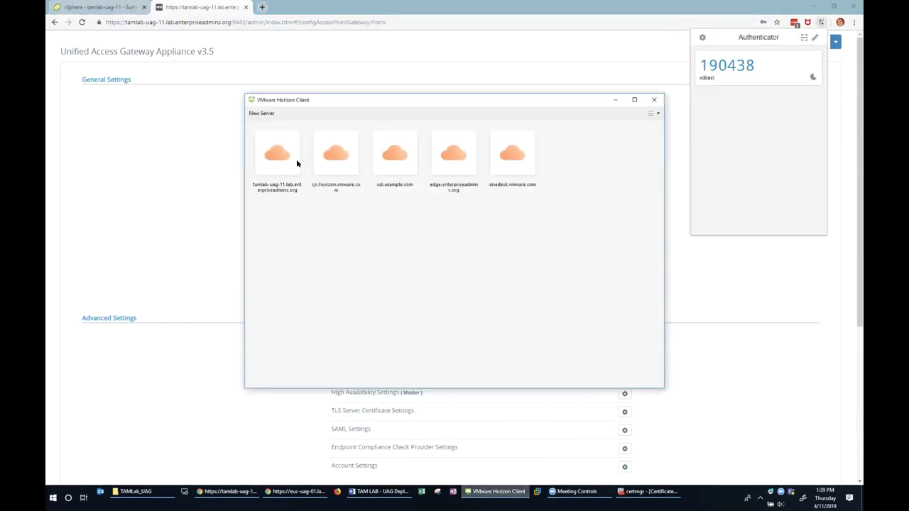
double_click(277, 156)
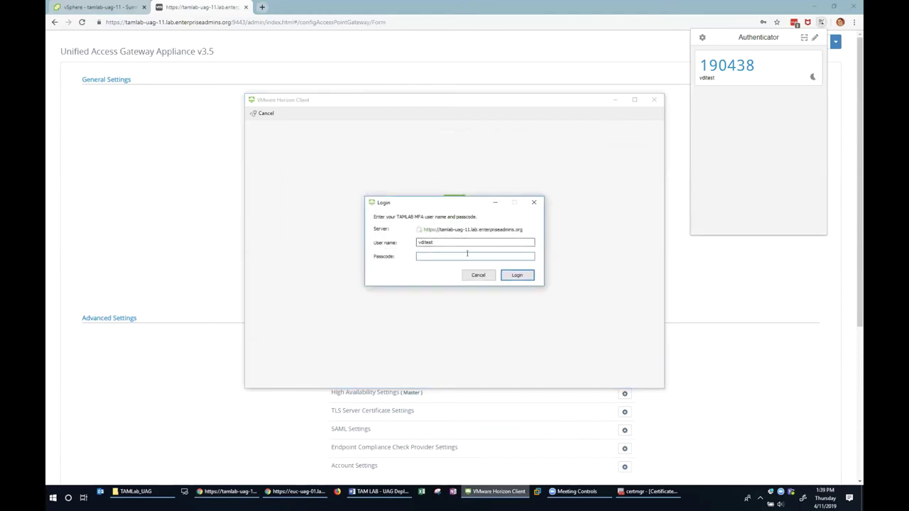
click(467, 254)
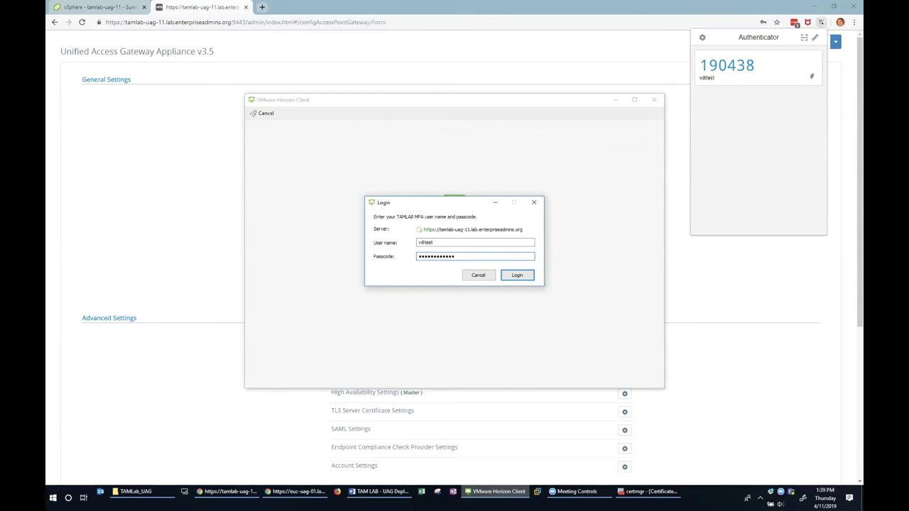
key(Return)
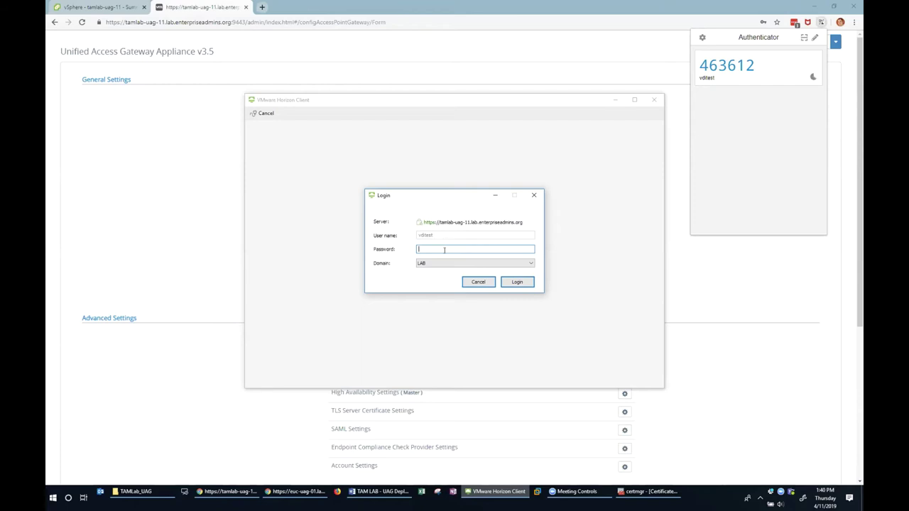
Reconnect to tamlab-uag-11 with a new MFA passcode, then enter the domain password to sign in
click(478, 282)
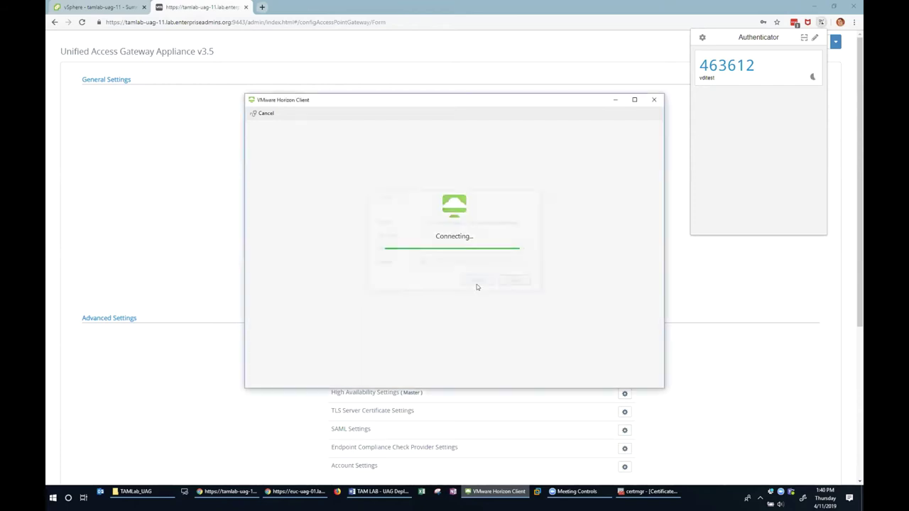
double_click(293, 159)
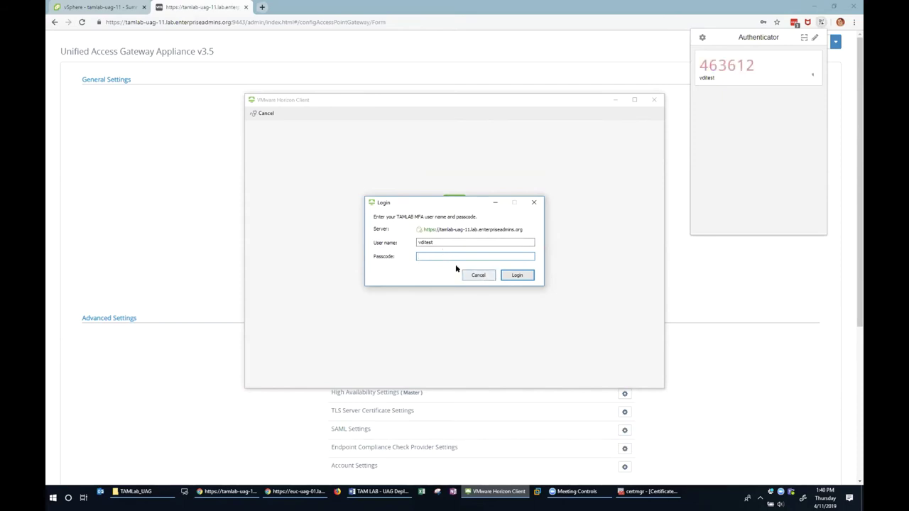
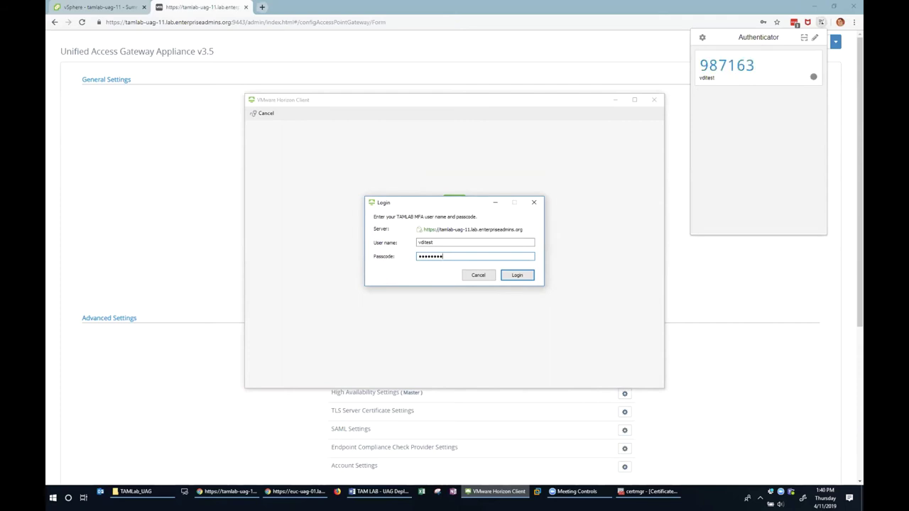
key(Return)
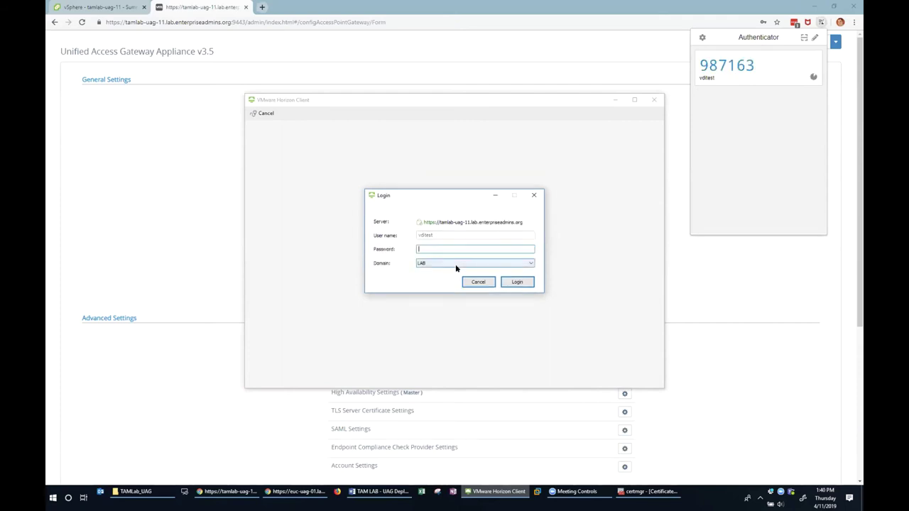
text(********)
key(Return)
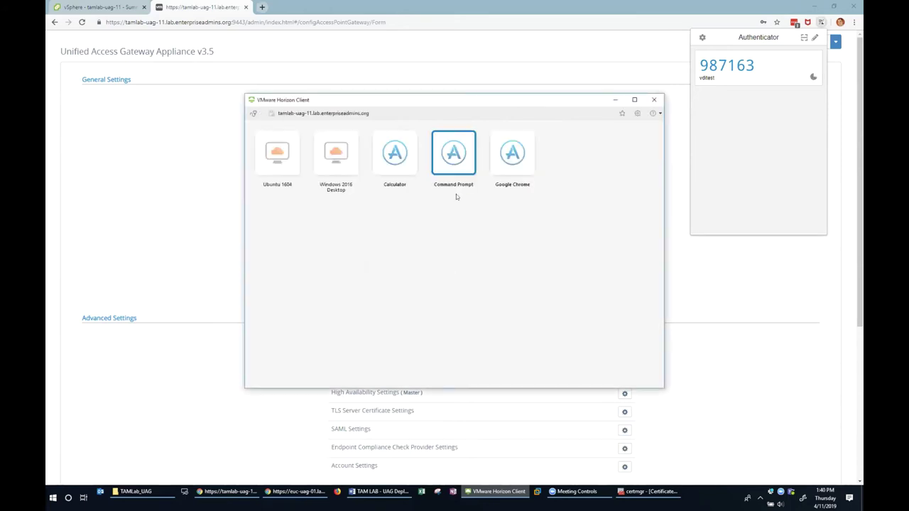
Launch the remote Command Prompt, run hostname to show euc-rdsh-01, then close it
double_click(451, 154)
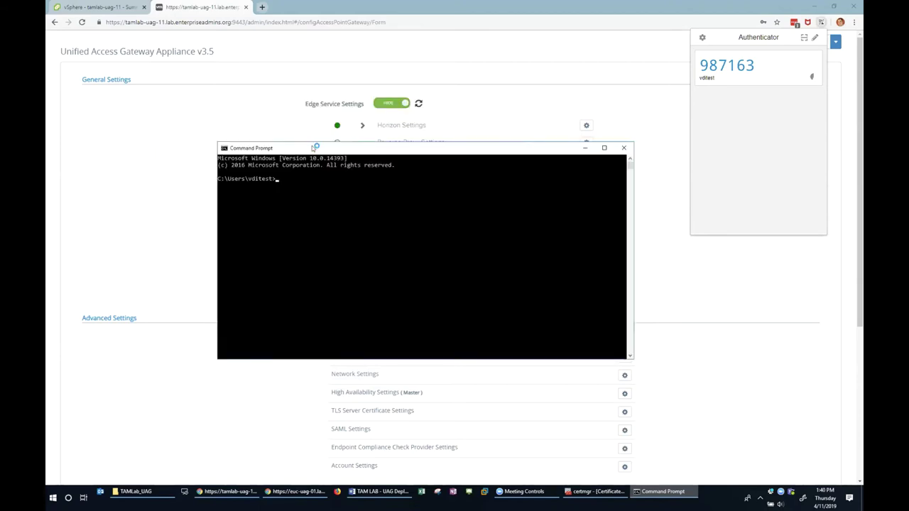
text(hostname)
key(Return)
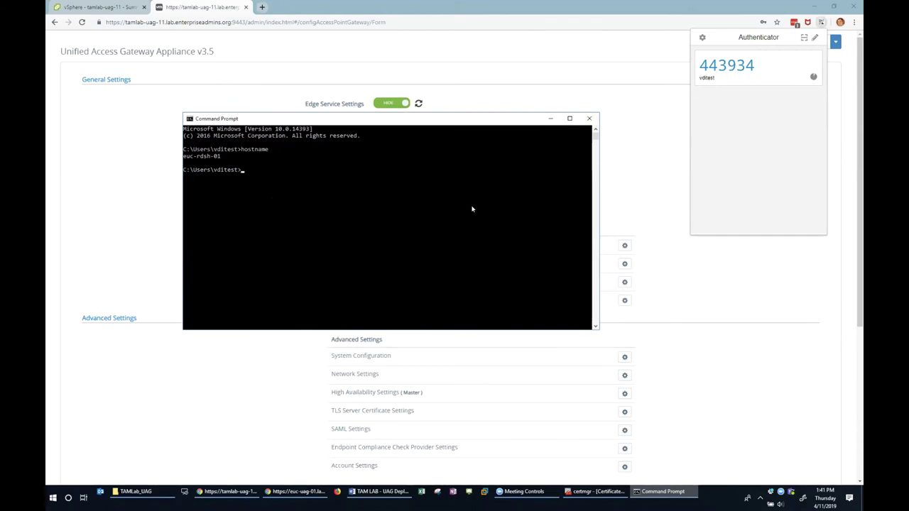
key(alt+F4)
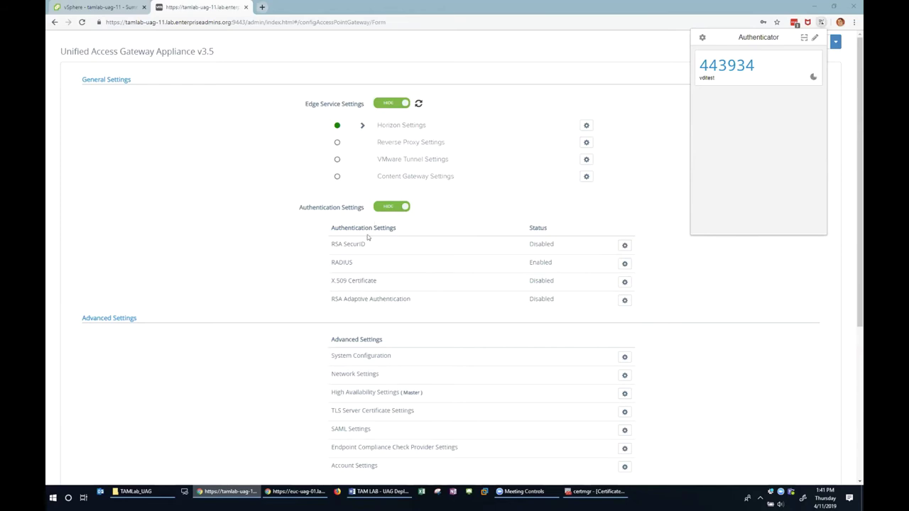
View the Horizon Settings in the UAG console without saving, then close the admin tab
click(397, 125)
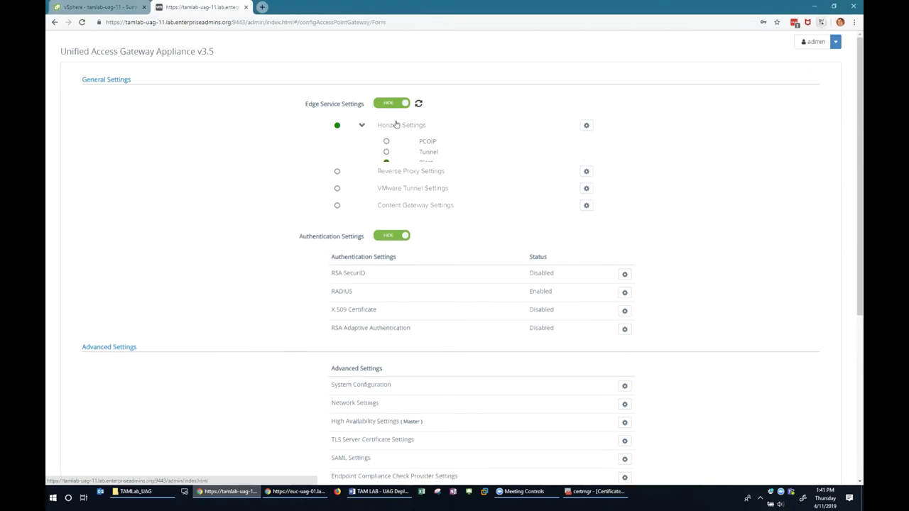
click(586, 125)
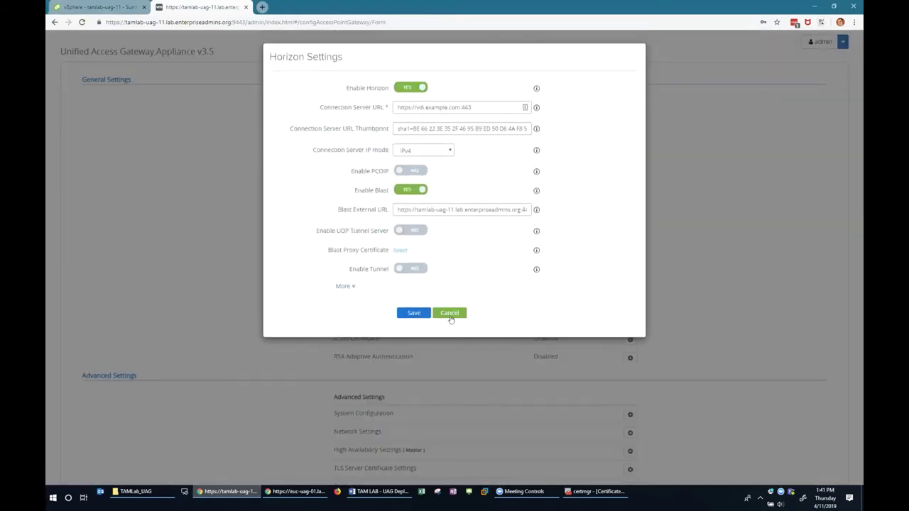
click(449, 314)
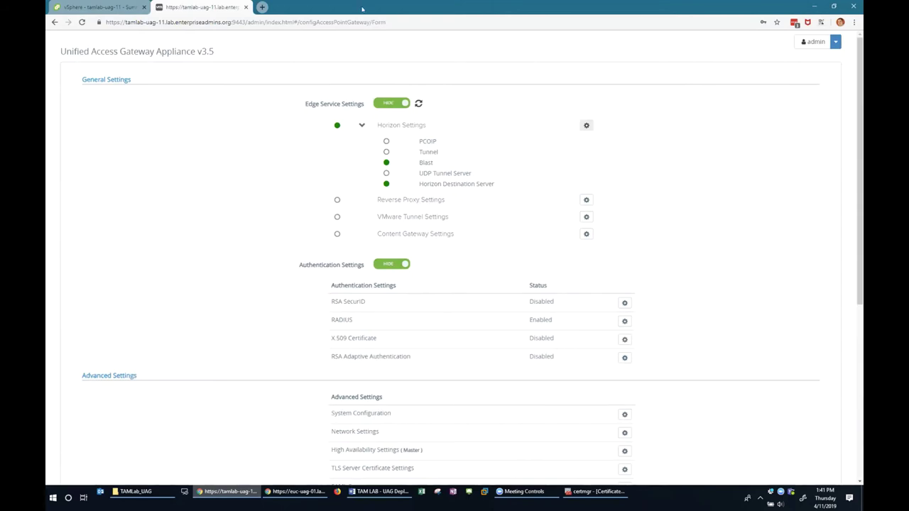
click(246, 9)
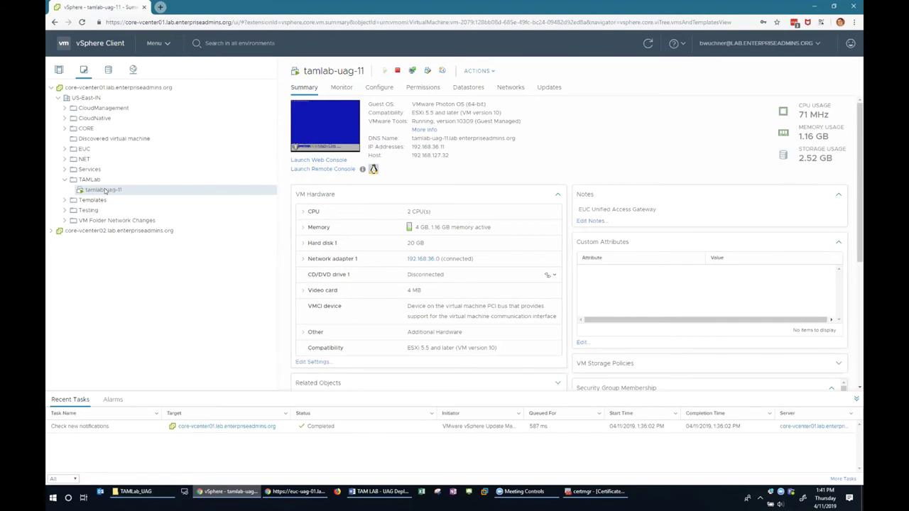
In the D:\tmp\TAMLab_UAG folder, open uagdeploy-3.5.0.0-psscripts.zip with 7-Zip
click(135, 491)
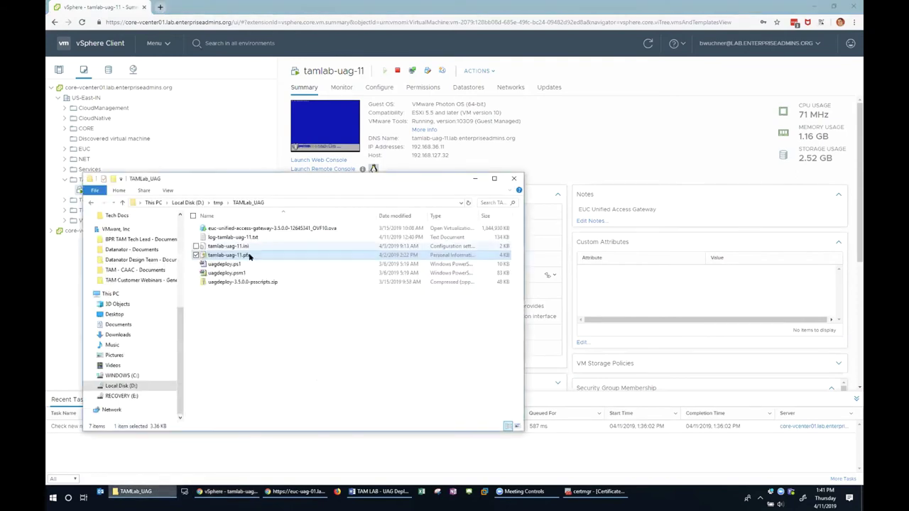
drag(272, 182, 400, 150)
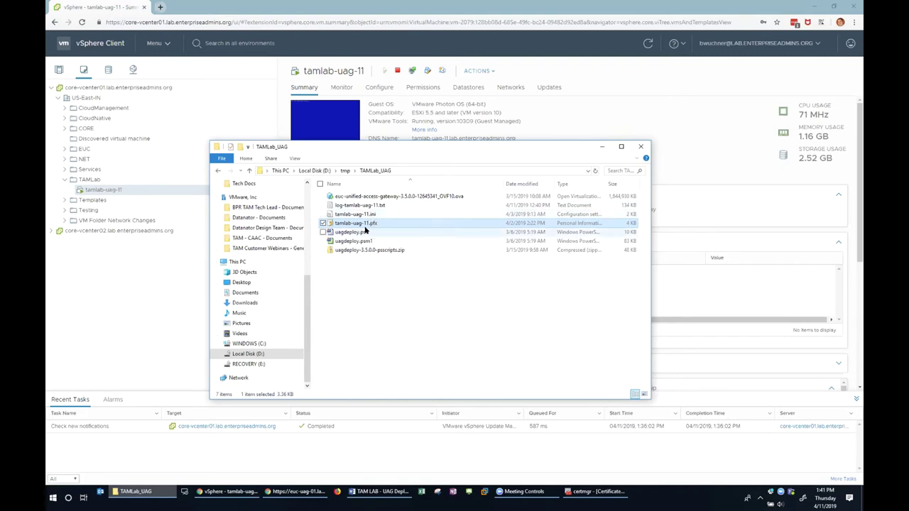
click(365, 215)
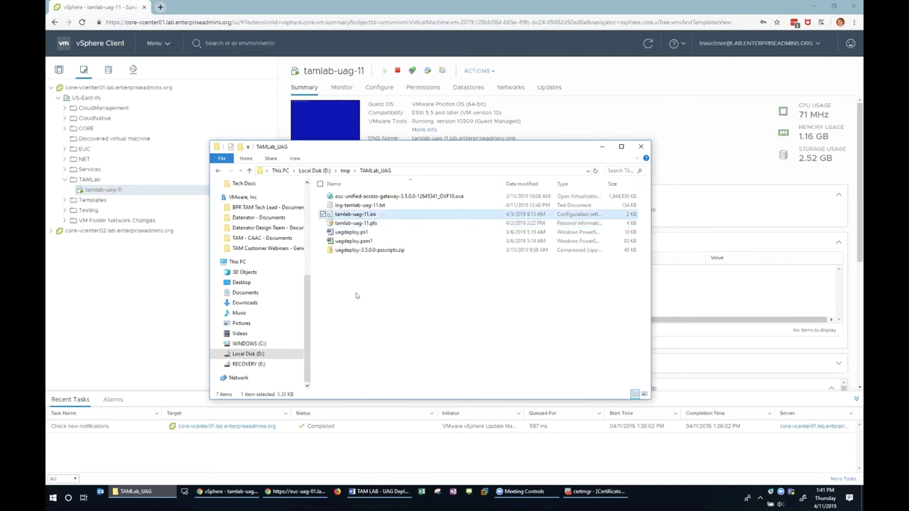
click(353, 251)
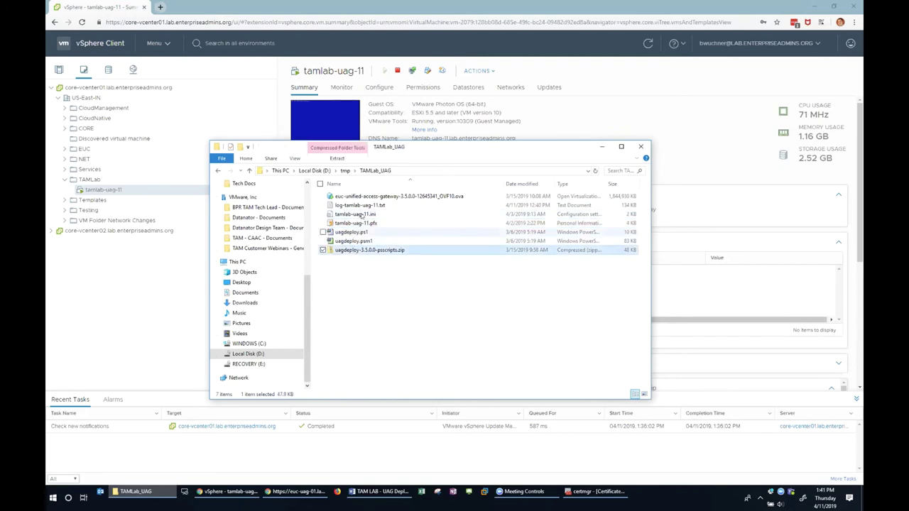
right_click(367, 253)
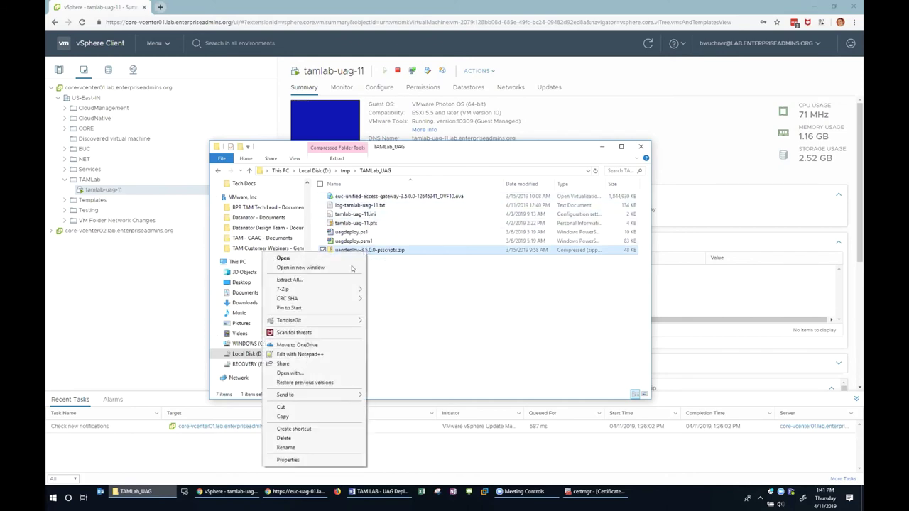
mouse_move(340, 289)
click(397, 289)
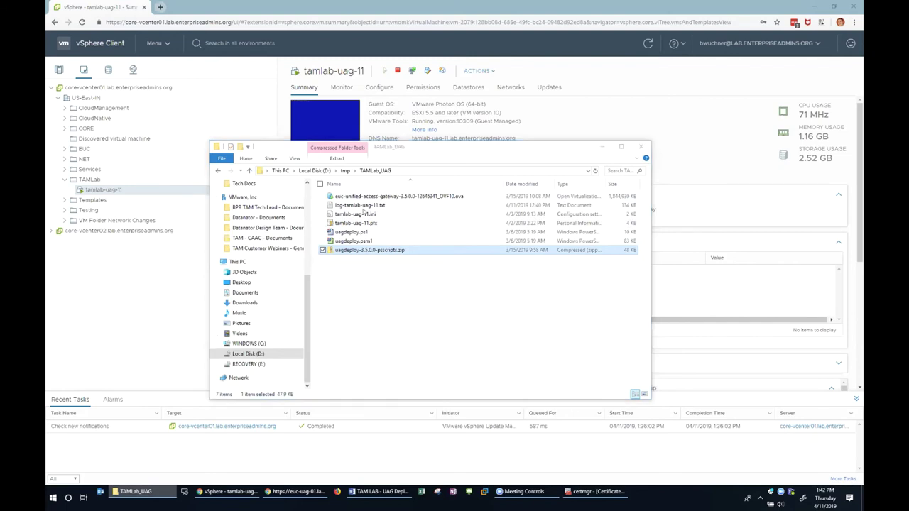
Browse the archive's uagdeploy folder scripts and sample INIs, then open uag9-aw.ini in Notepad
double_click(67, 235)
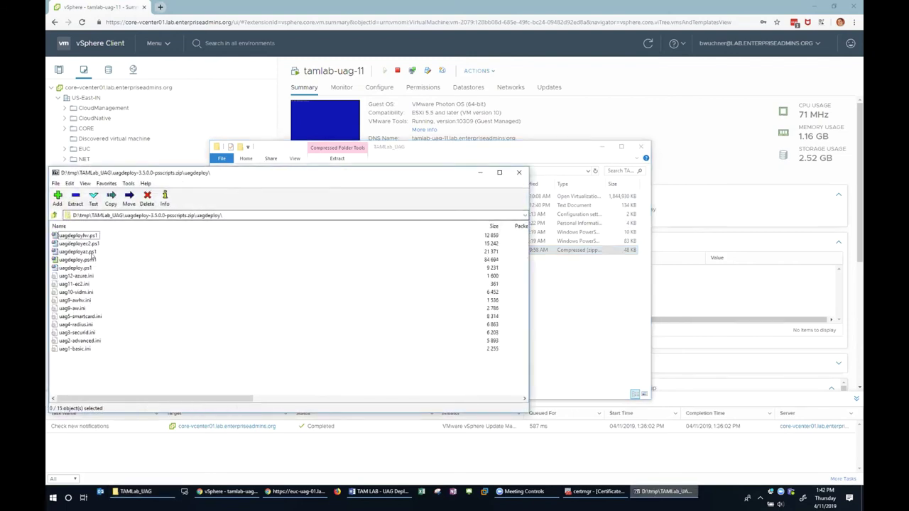
click(92, 260)
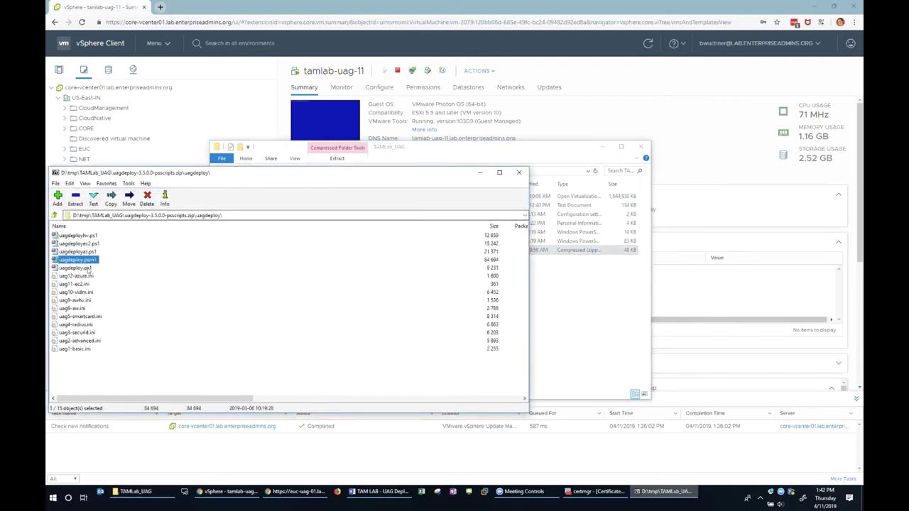
click(89, 270)
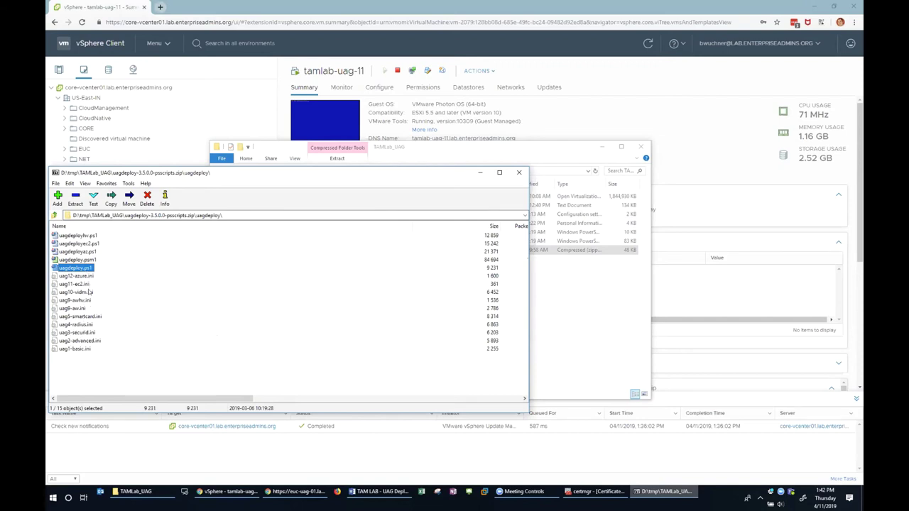
click(80, 335)
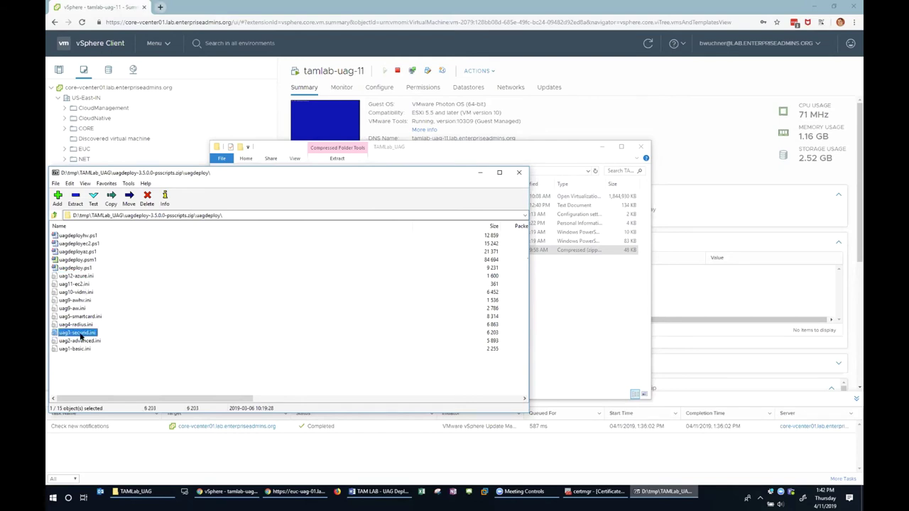
click(83, 325)
click(84, 318)
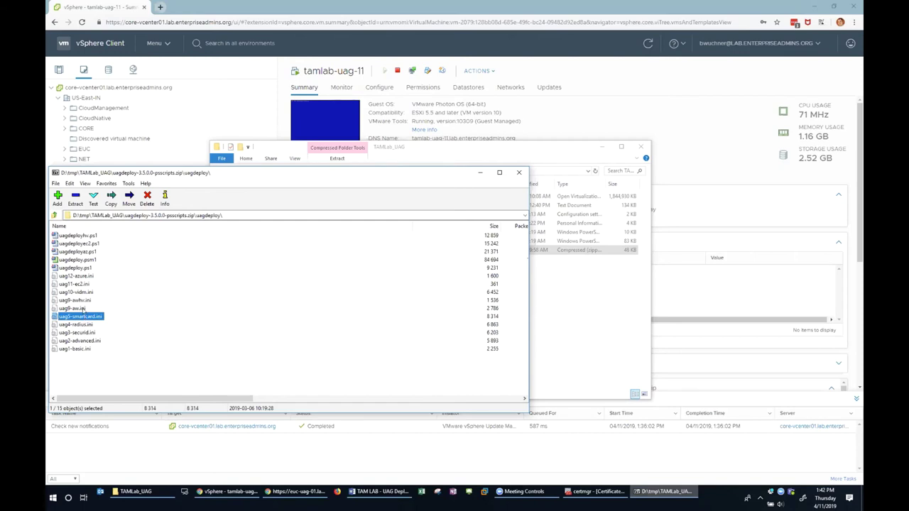
click(83, 310)
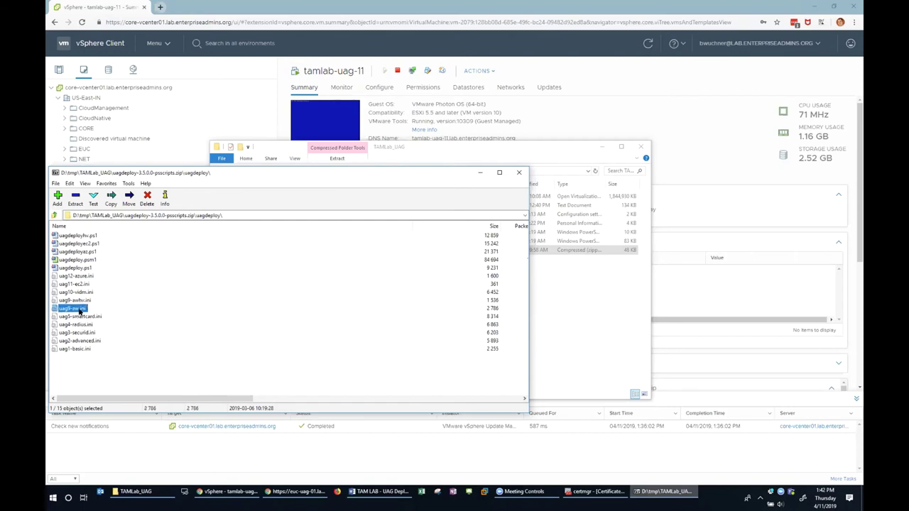
double_click(80, 310)
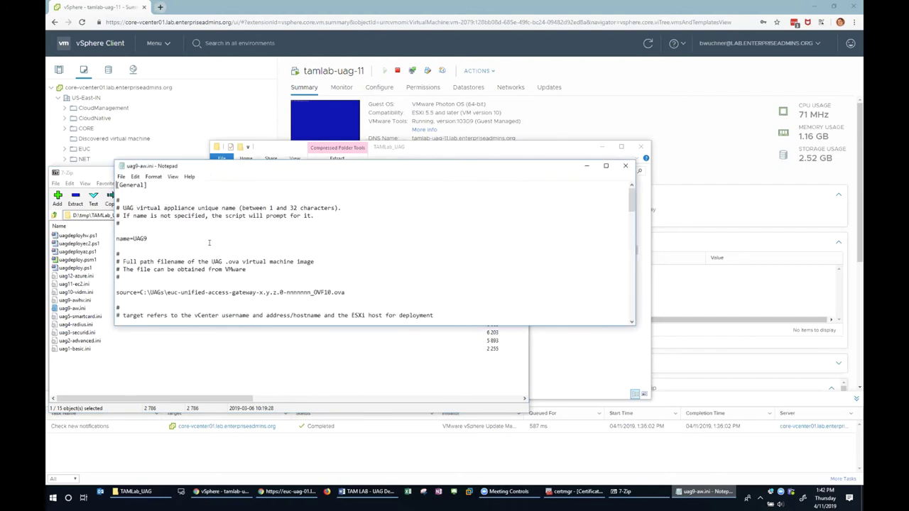
Review the [Airwatch] apiServerUrl through airwatchServerHostname lines, then close uag9-aw.ini
scroll(175, 246, down, 8)
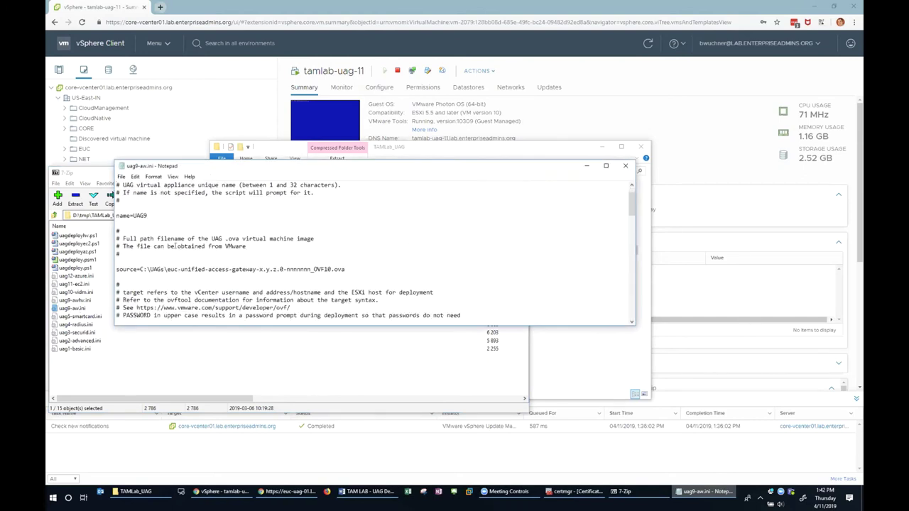
scroll(174, 246, down, 10)
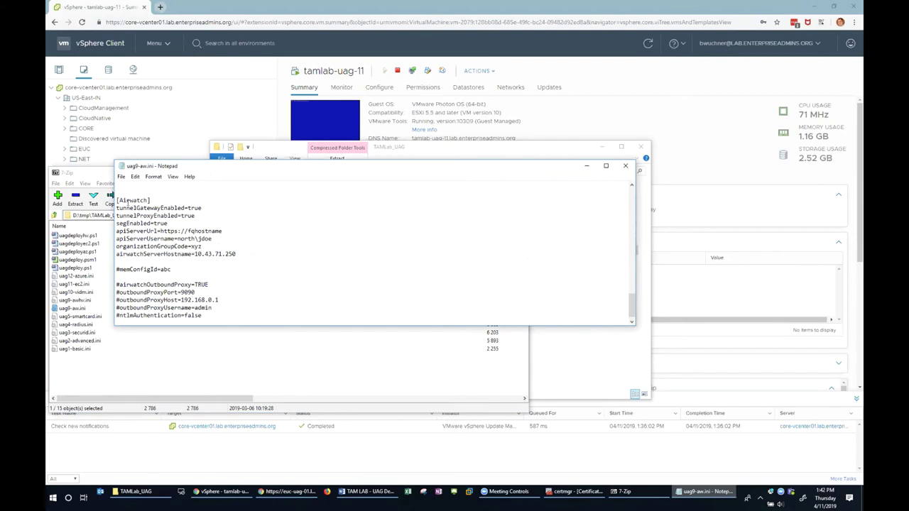
double_click(131, 201)
drag(148, 230, 237, 260)
click(242, 260)
scroll(239, 240, down, 1)
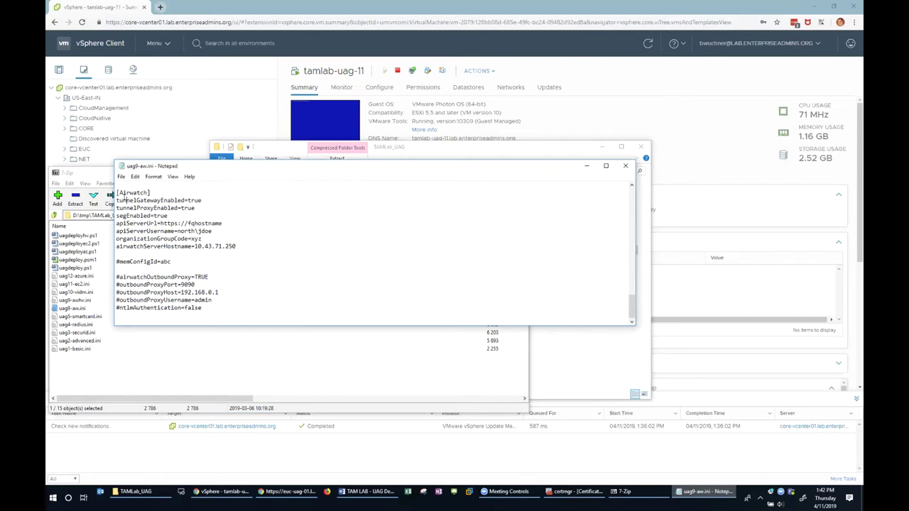
drag(117, 201, 237, 246)
click(249, 245)
drag(130, 216, 189, 239)
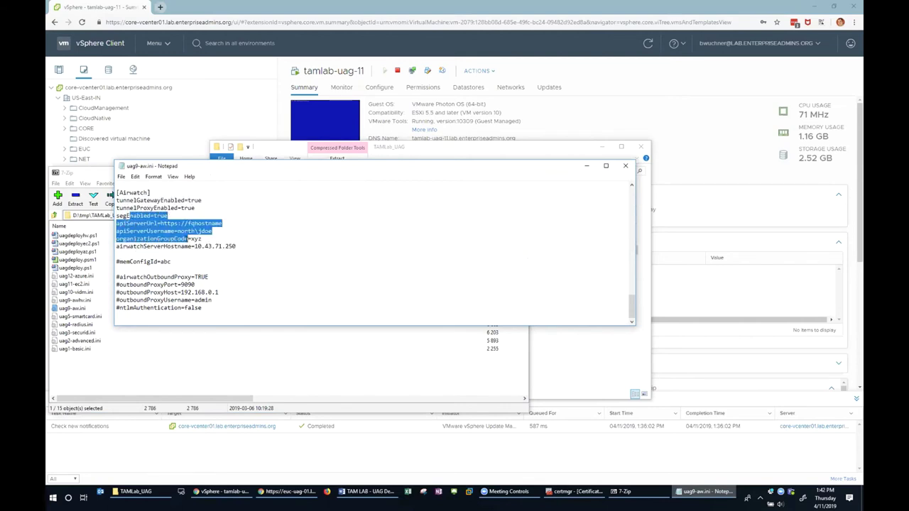
click(626, 165)
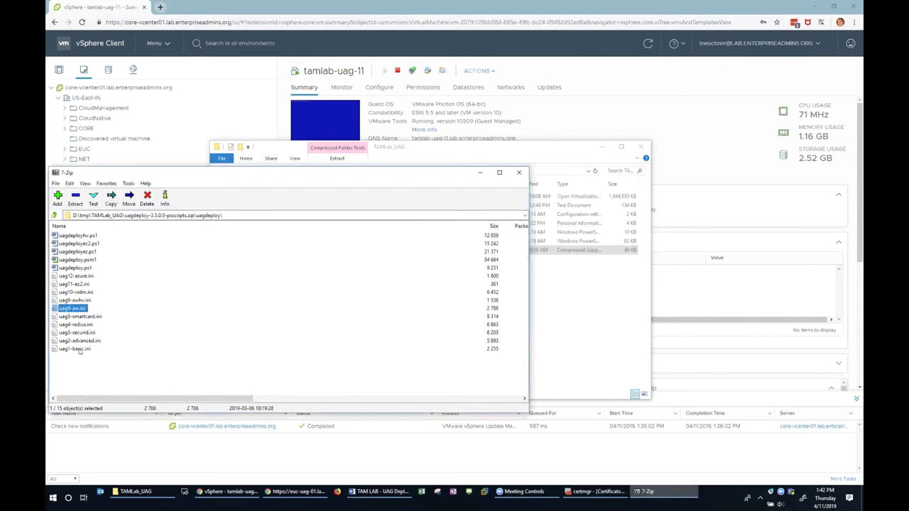
click(178, 362)
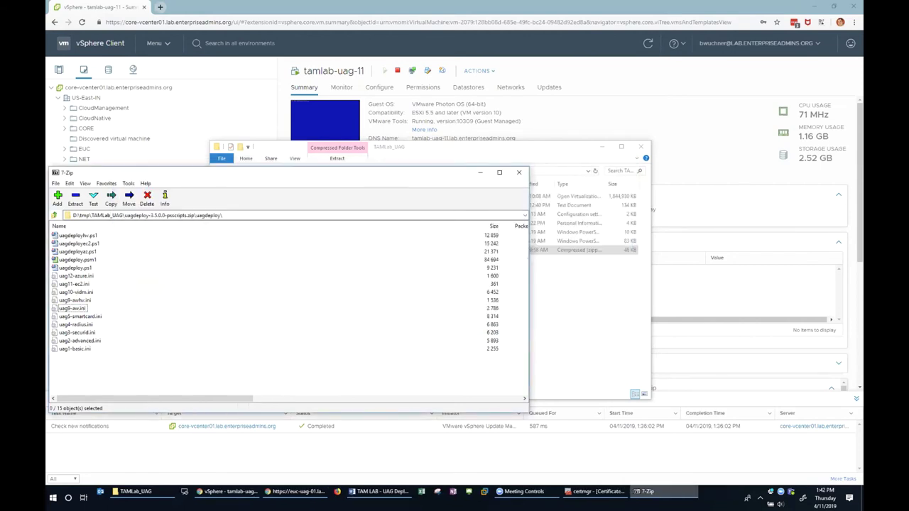
Switch to the VMware Docs article and scroll through its INI example to the Results section
key(alt+Tab)
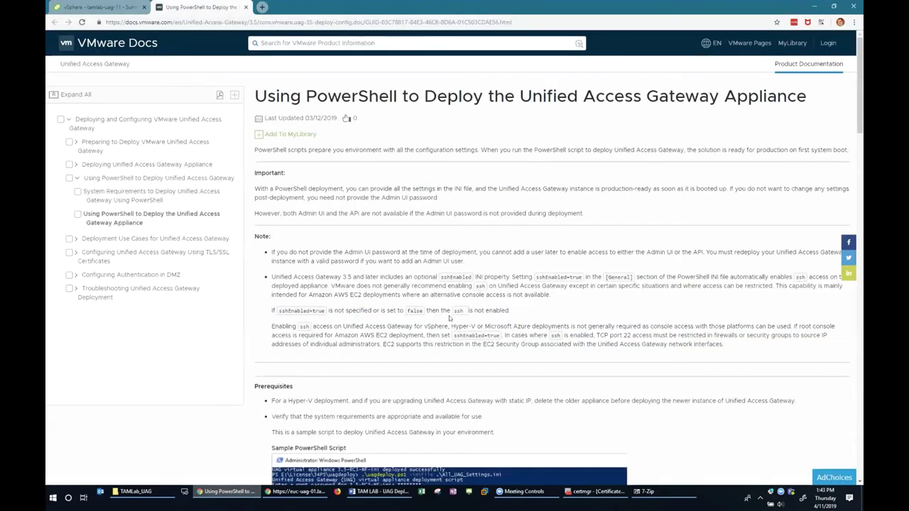
scroll(449, 315, down, 9)
scroll(315, 227, down, 4)
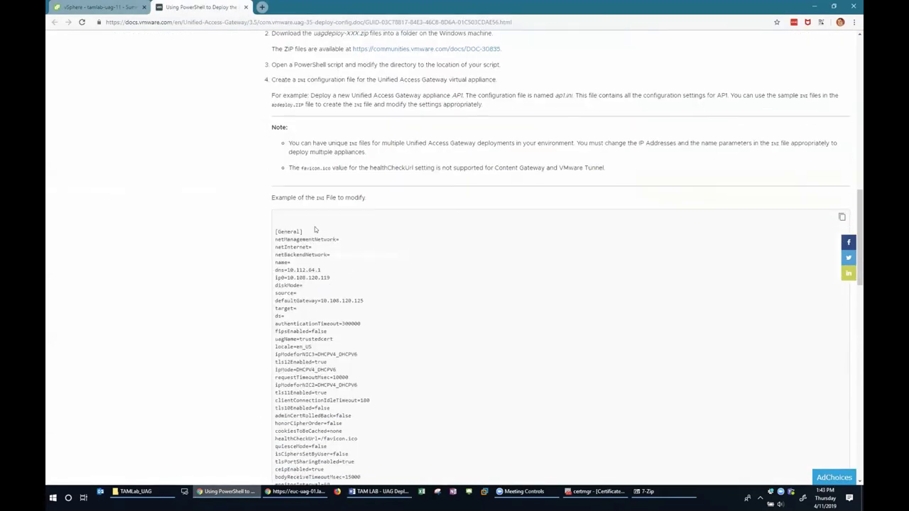
scroll(318, 358, down, 4)
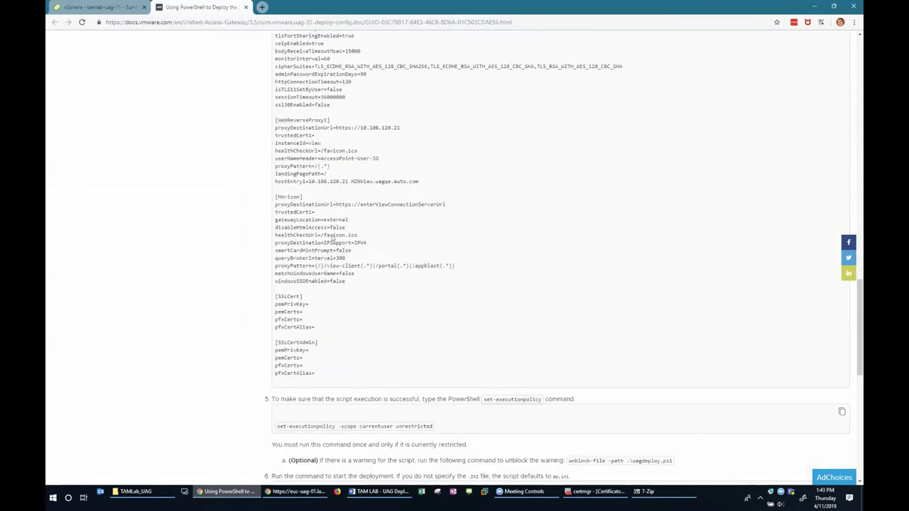
scroll(334, 234, down, 3)
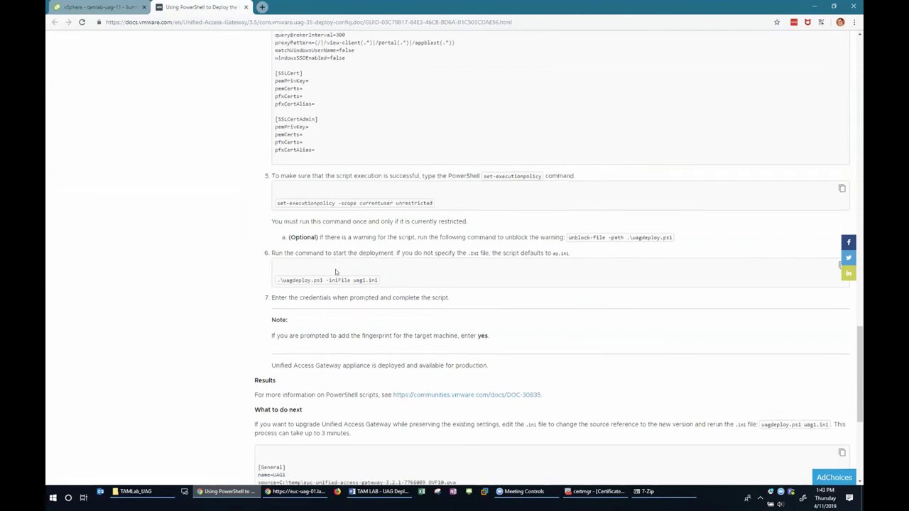
scroll(339, 220, down, 4)
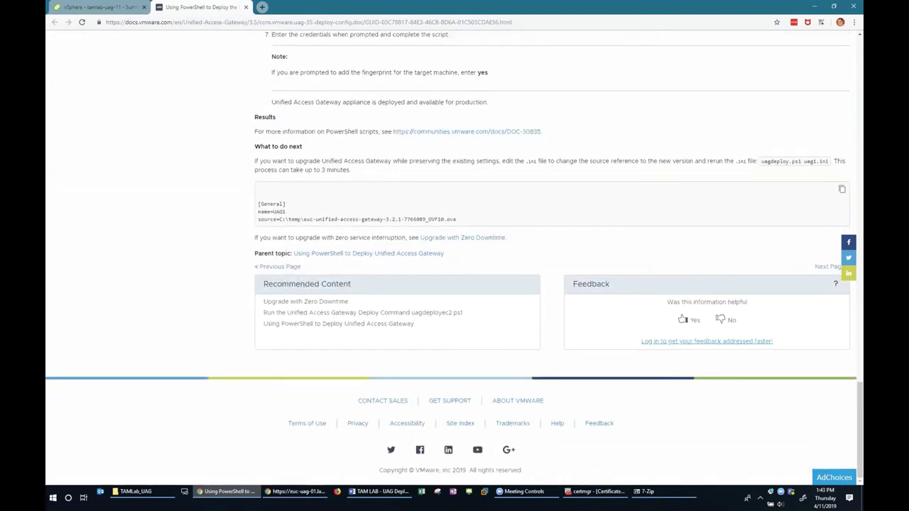
click(380, 492)
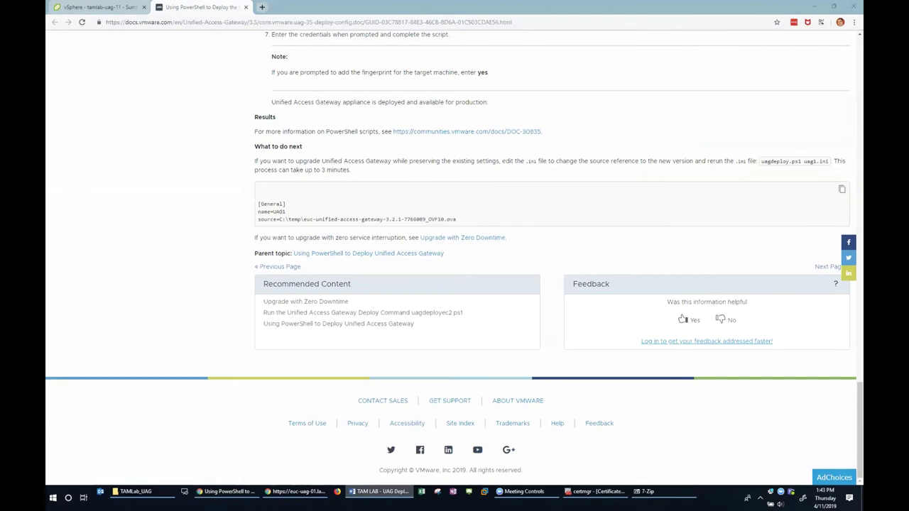
Open the DOC-30835 article, scroll to its Configuration Settings table, then bring up the TAMLab_UAG folder
click(467, 132)
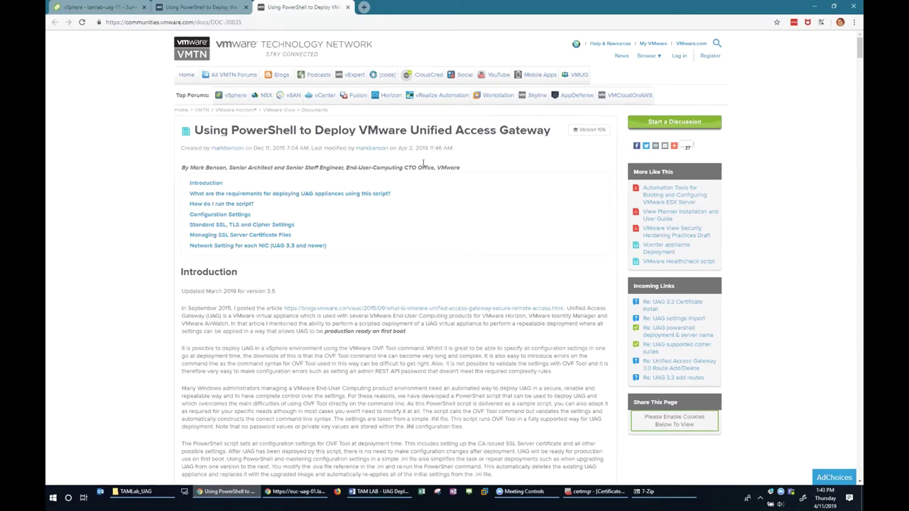
scroll(423, 163, down, 5)
scroll(422, 163, down, 3)
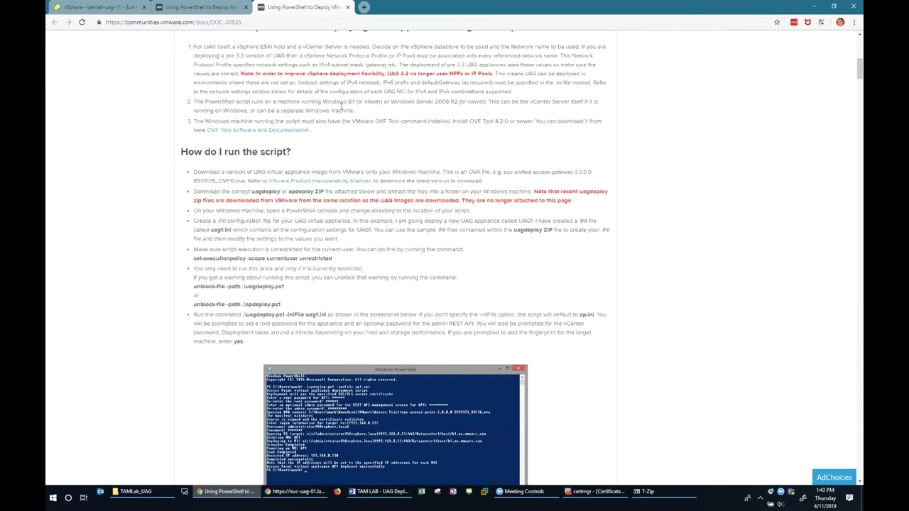
scroll(229, 185, down, 3)
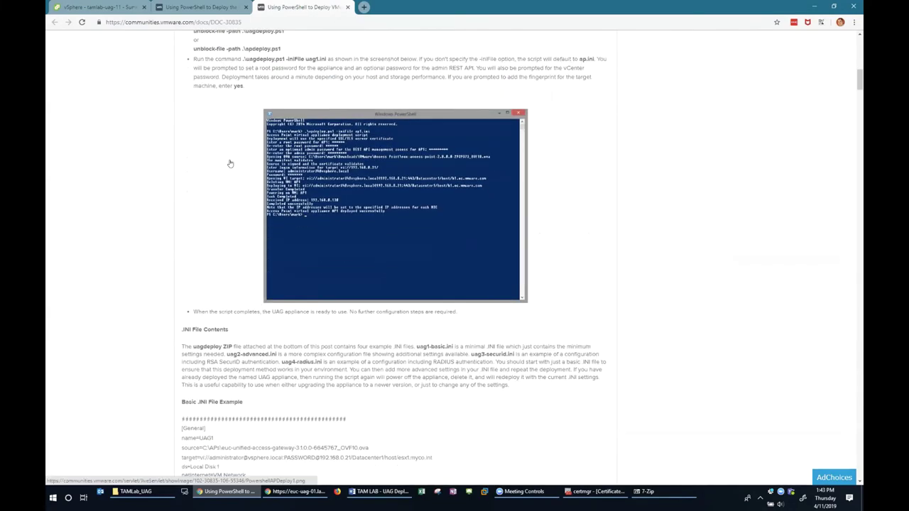
scroll(230, 171, down, 3)
scroll(230, 161, down, 5)
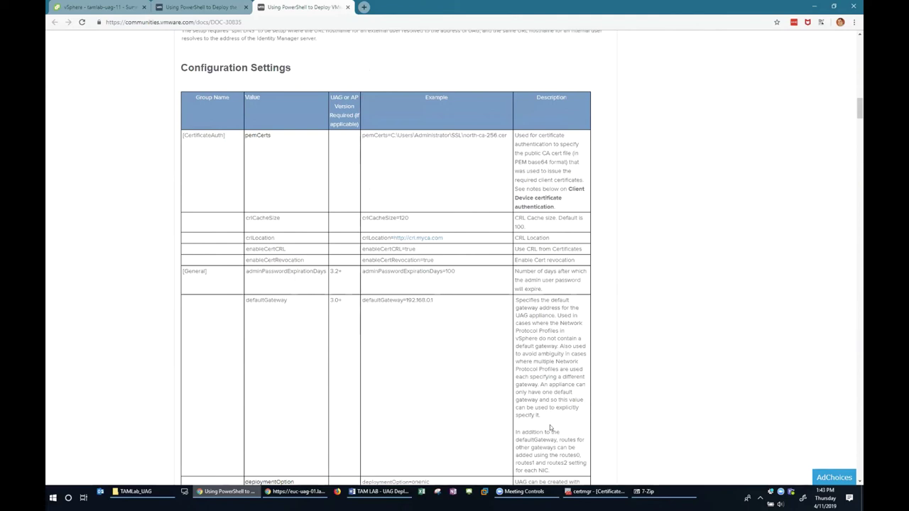
scroll(550, 425, down, 3)
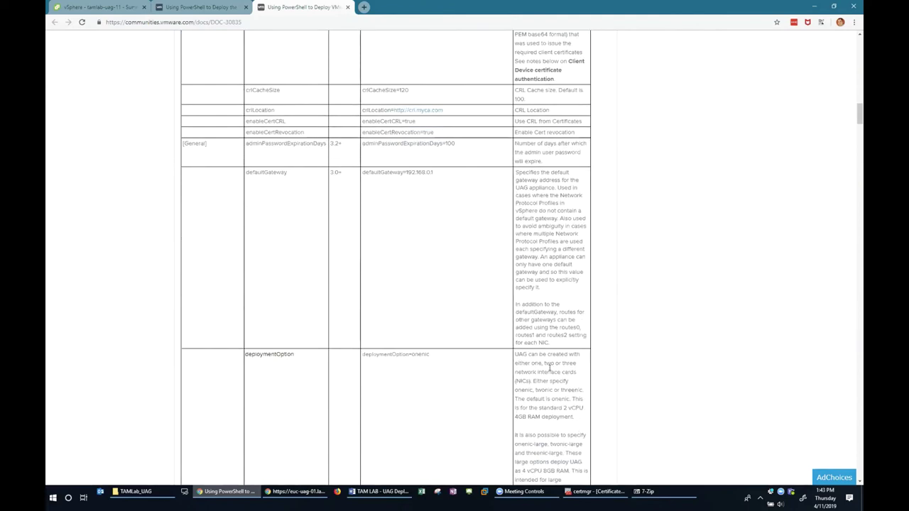
click(135, 492)
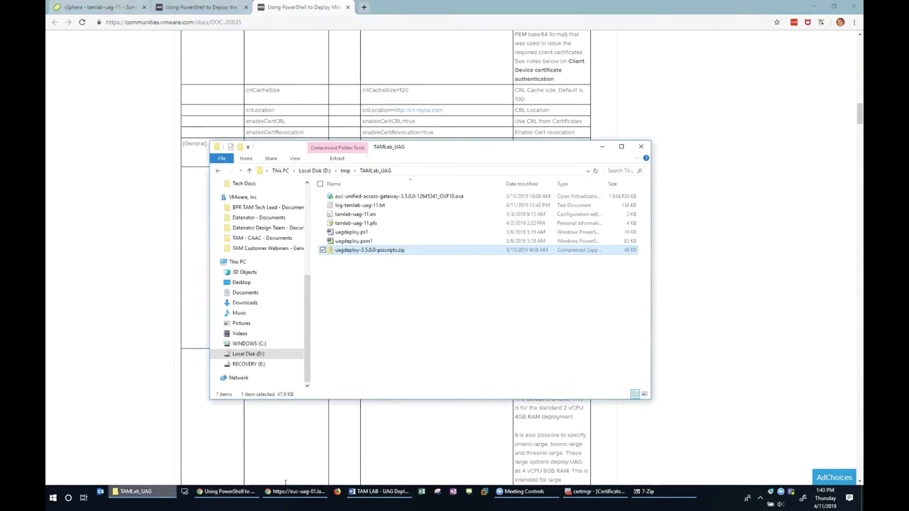
Open tamlab-uag-11.ini maximized in Notepad and highlight its source OVA path and target line
click(357, 215)
double_click(356, 215)
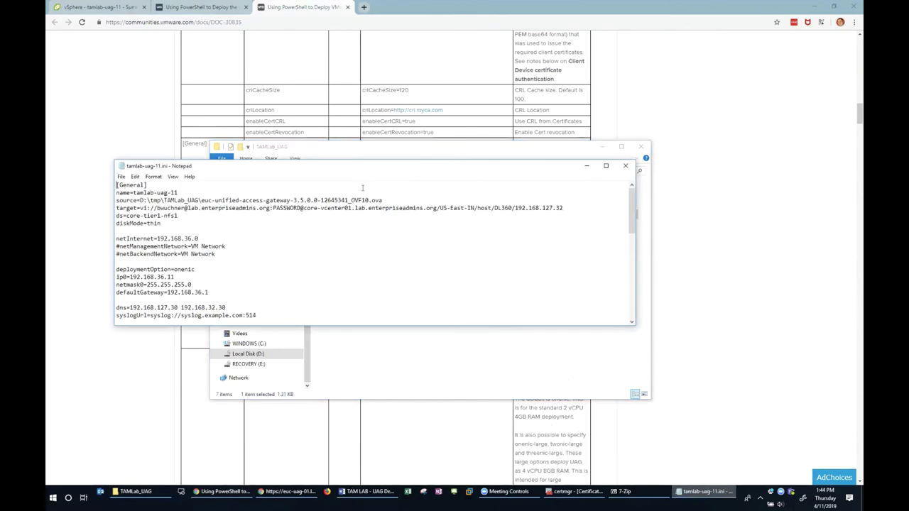
double_click(373, 168)
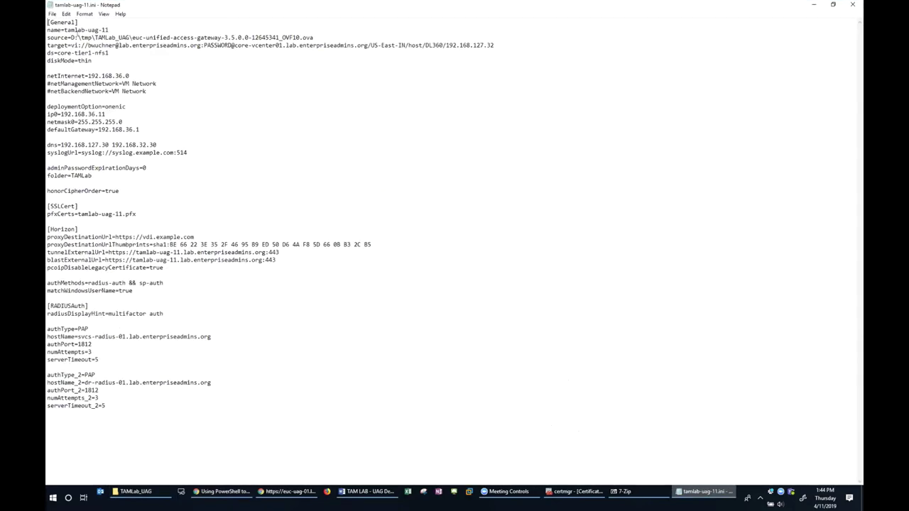
drag(71, 37, 215, 39)
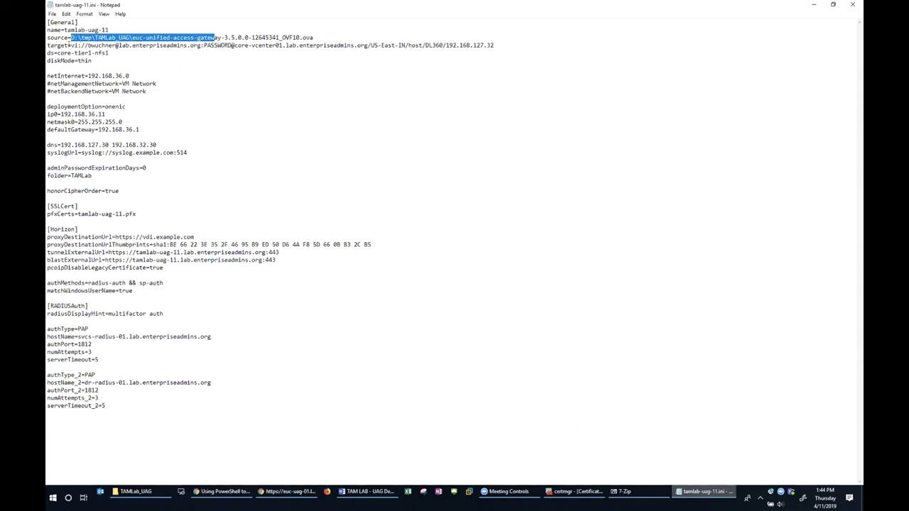
click(71, 45)
drag(70, 45, 47, 45)
key(ctrl+c)
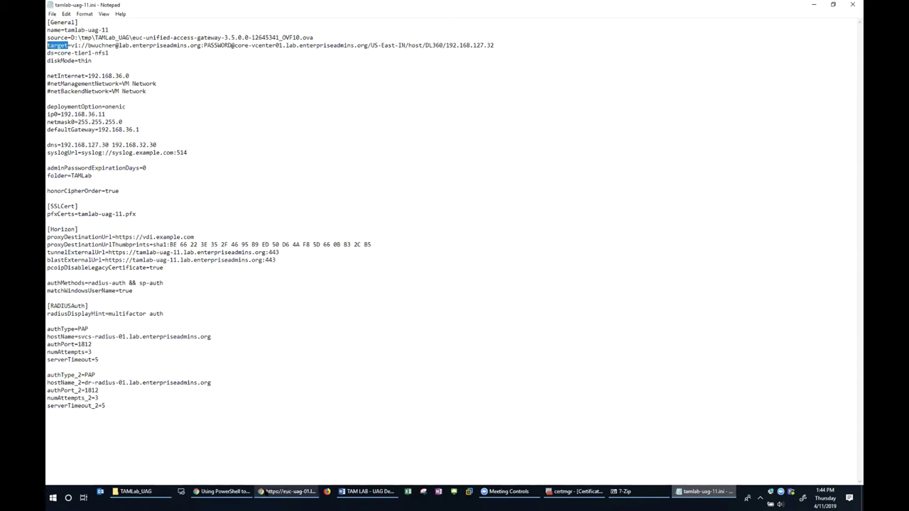
Search the VMTN article for "target" to jump to that setting's row
click(288, 491)
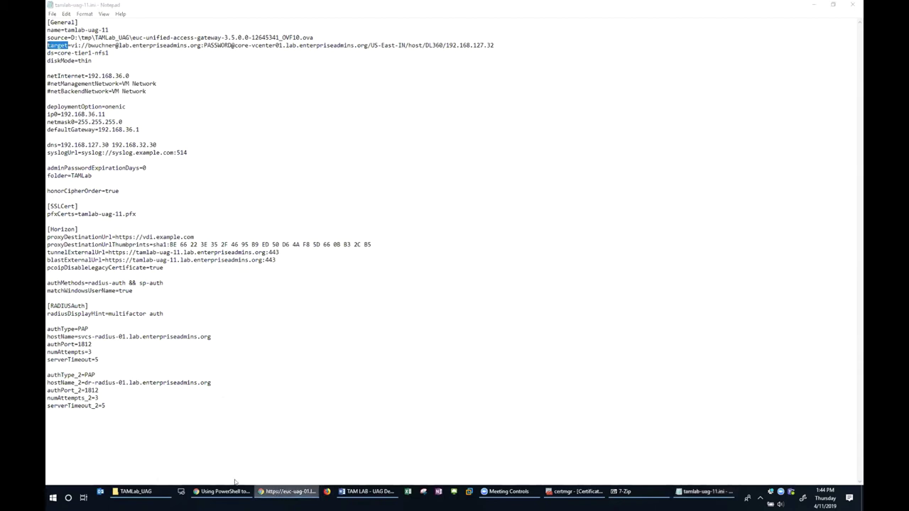
click(225, 491)
key(ctrl+f)
key(ctrl+v)
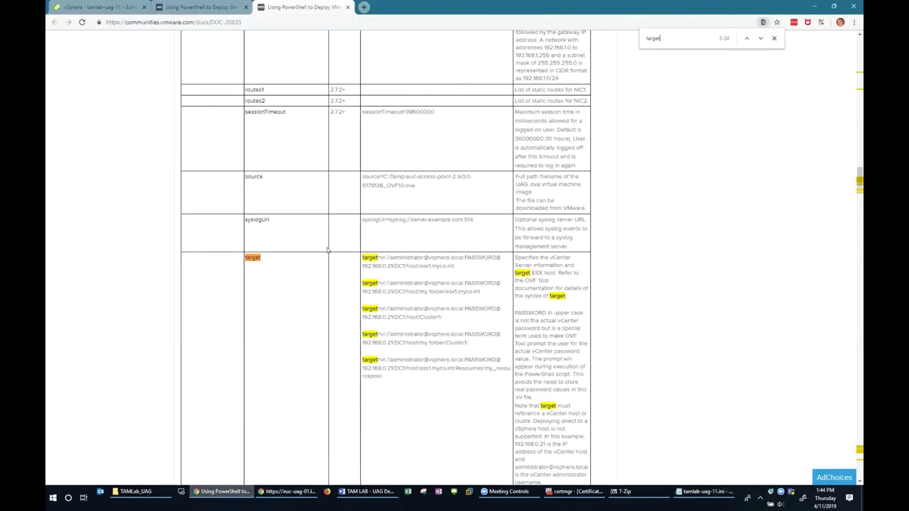
Examine the target examples' PASSWORD placeholders and /DC1/host/esx1.myco.int paths, then return to tamlab-uag-11.ini
scroll(446, 266, down, 2)
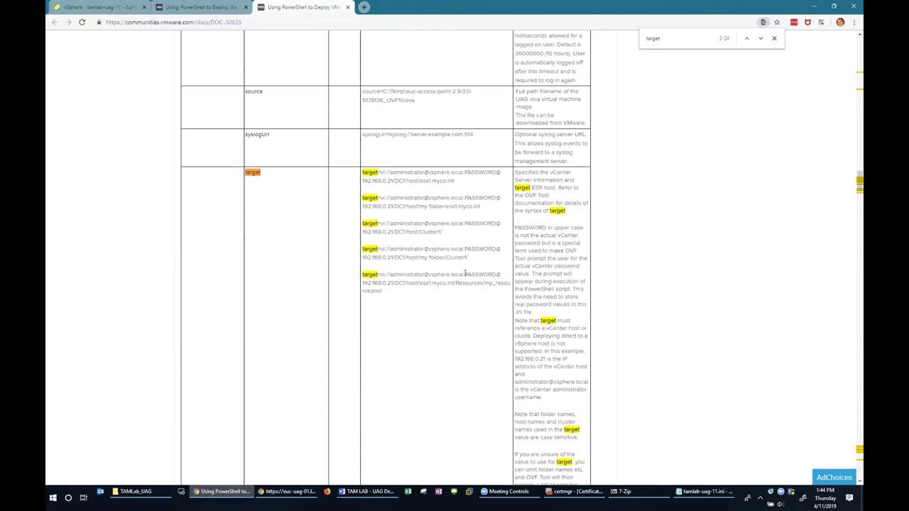
drag(464, 274, 495, 274)
drag(465, 249, 495, 248)
drag(423, 181, 454, 181)
drag(392, 180, 455, 183)
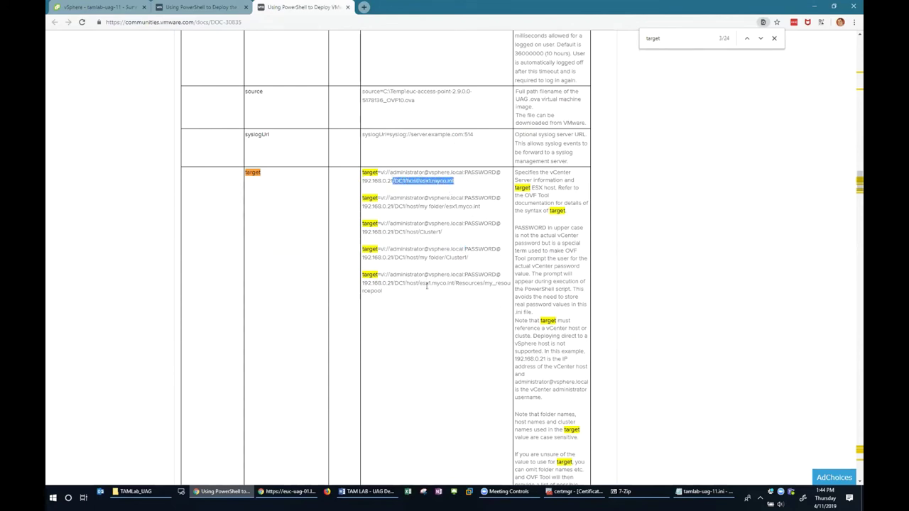
drag(392, 294, 362, 291)
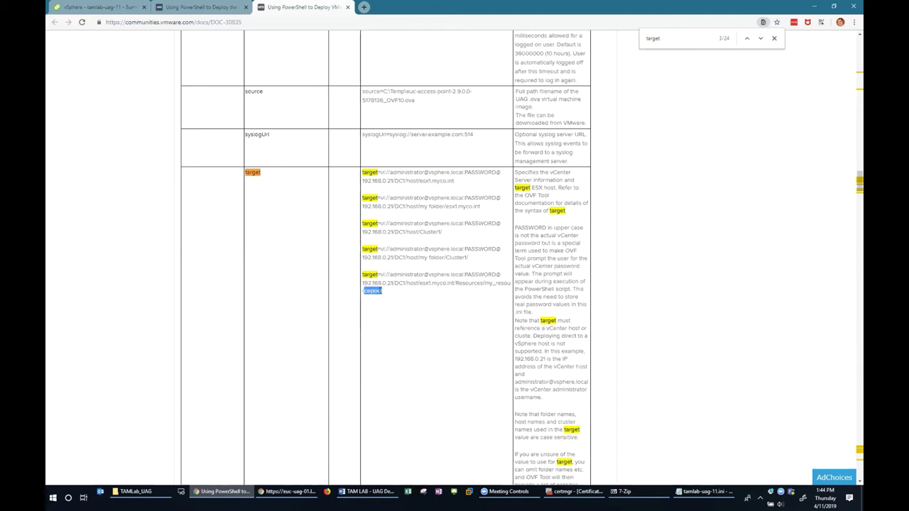
scroll(450, 317, down, 4)
scroll(451, 316, up, 2)
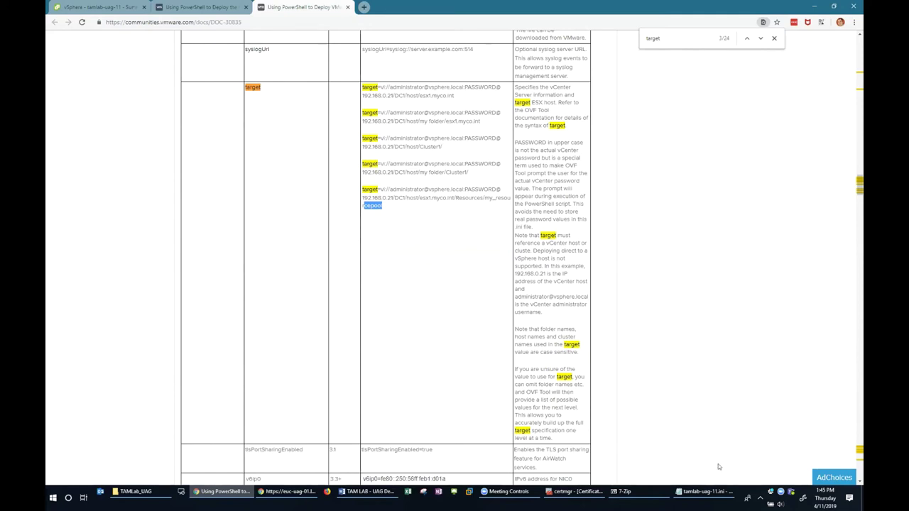
click(707, 491)
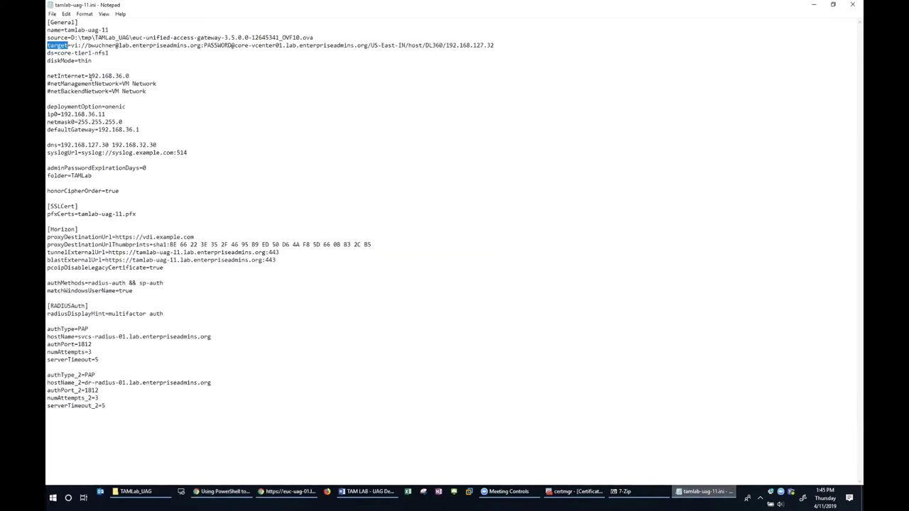
Review the diskMode, netInternet, commented network lines and folder=TAMLab entries in the ini file
double_click(64, 61)
click(91, 59)
drag(79, 76, 130, 75)
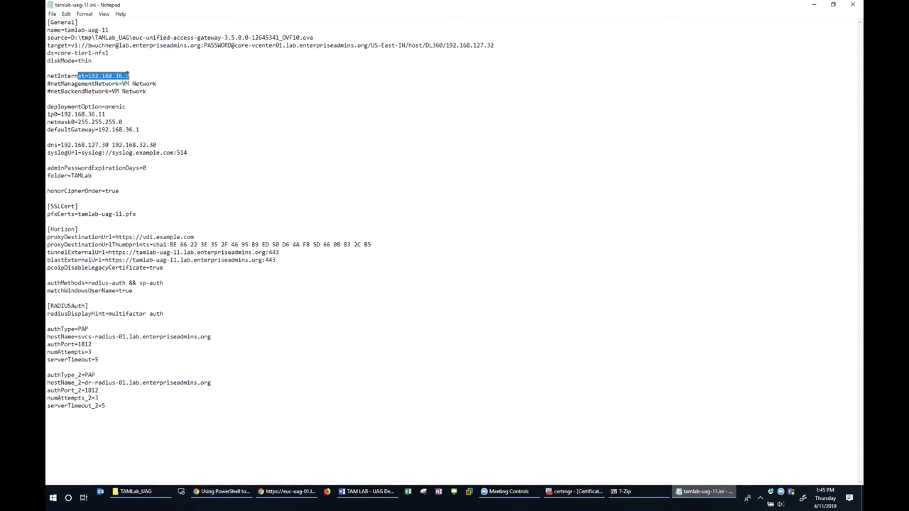
click(137, 73)
drag(51, 75, 85, 76)
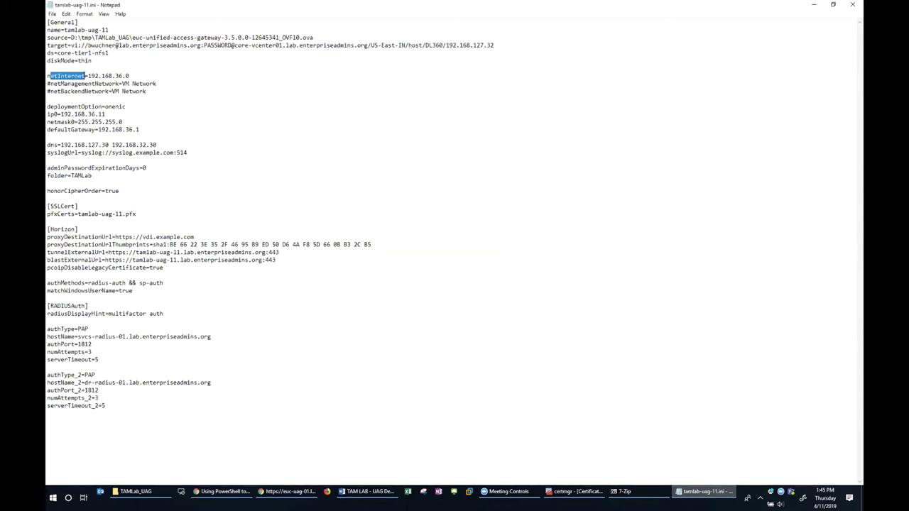
drag(46, 107, 47, 83)
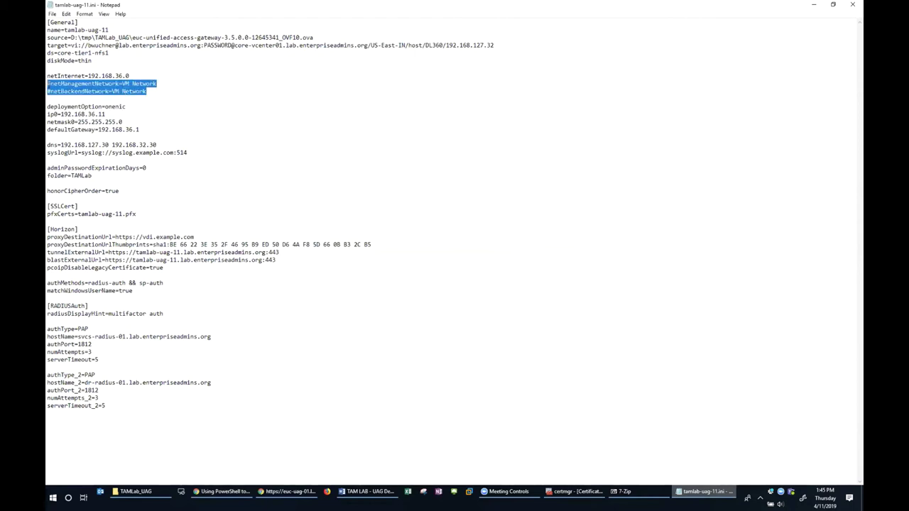
click(105, 113)
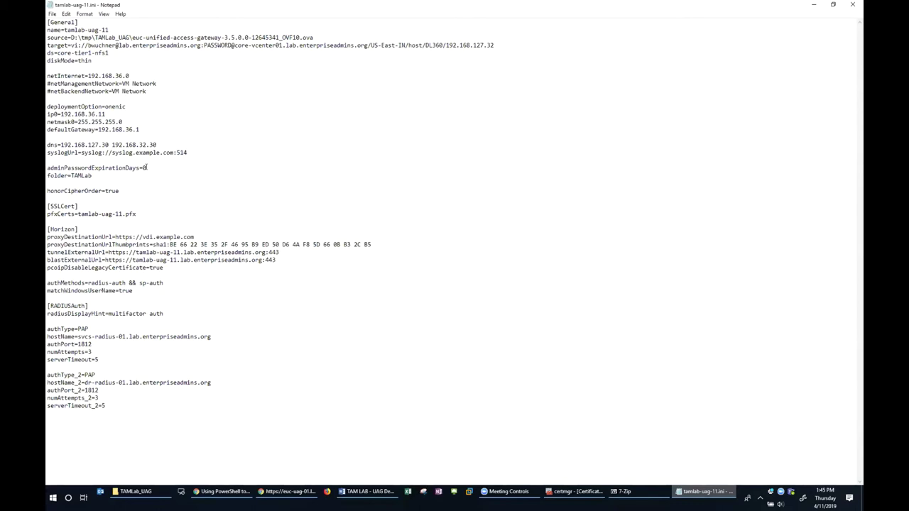
click(107, 174)
Copy the [SSLCert] section with pfxCerts=tamlab-uag-11.pfx and paste a duplicate beneath it
drag(137, 214, 46, 206)
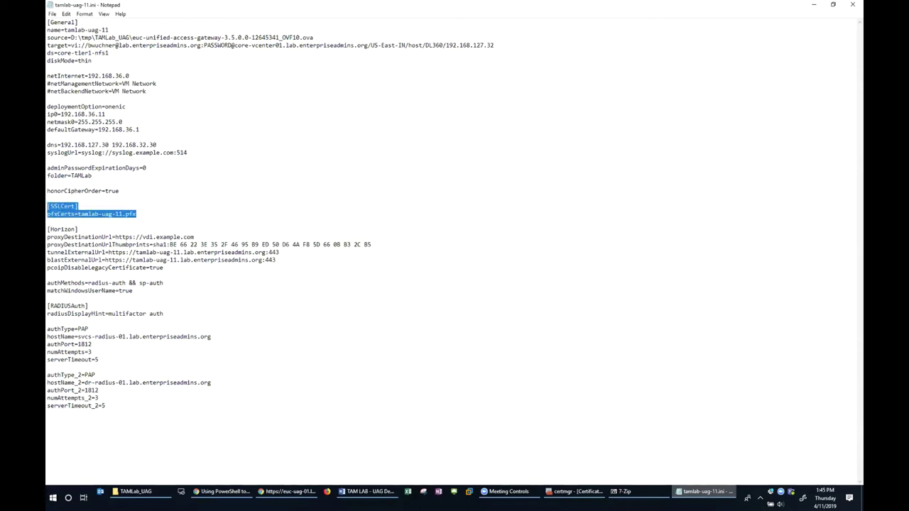
right_click(47, 206)
click(81, 235)
click(160, 212)
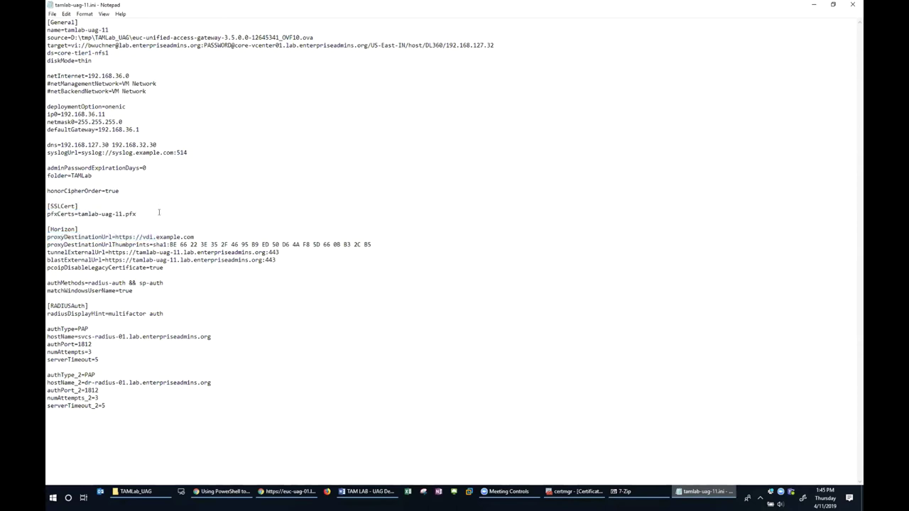
key(Return)
key(Return)
key(ctrl+v)
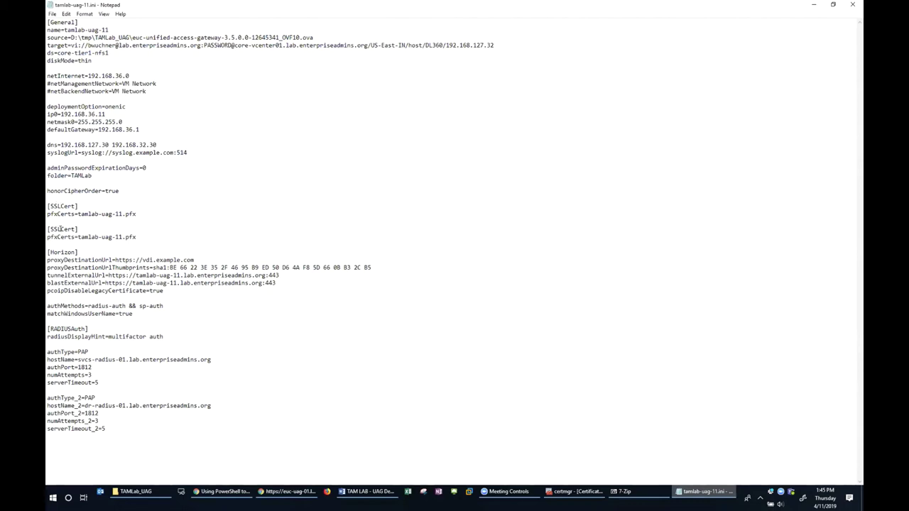
Rename the second certificate section header to [SSLCertAdmin]
click(59, 229)
key(alt+Tab)
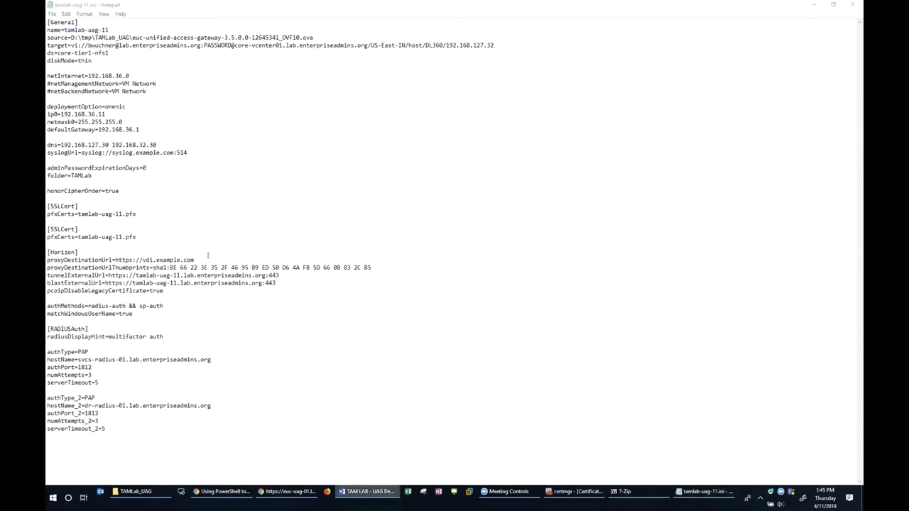
click(76, 229)
text(Ad)
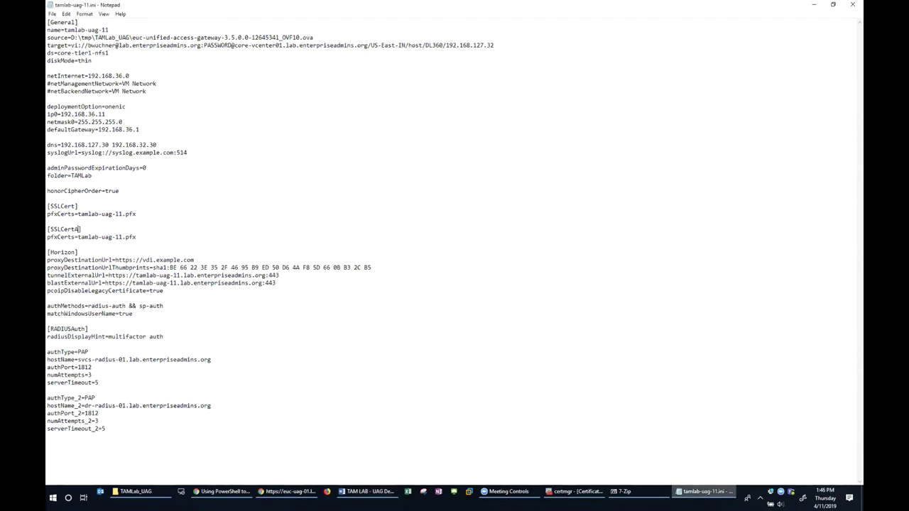
text(min)
Change the multifactor auth radiusDisplayHint to TAMLAB#2 and save the ini file
drag(48, 259, 142, 260)
click(68, 306)
drag(108, 337, 164, 337)
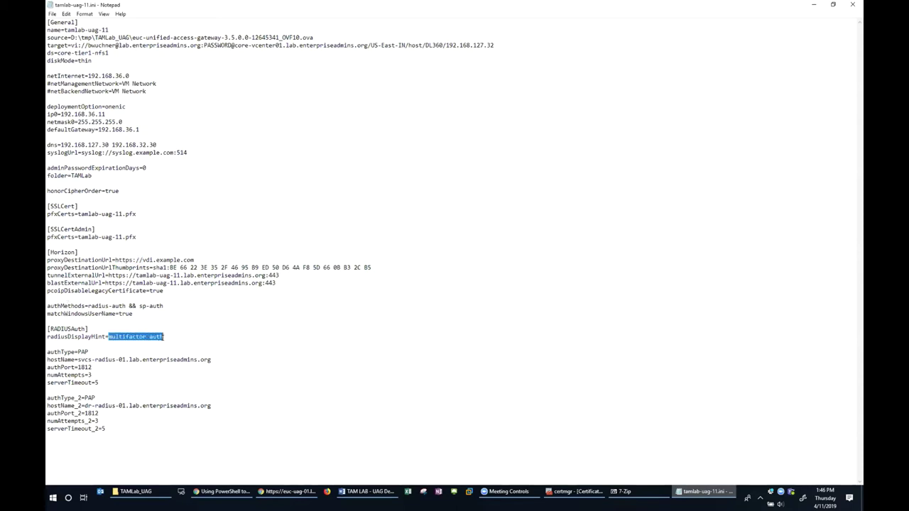
text(T)
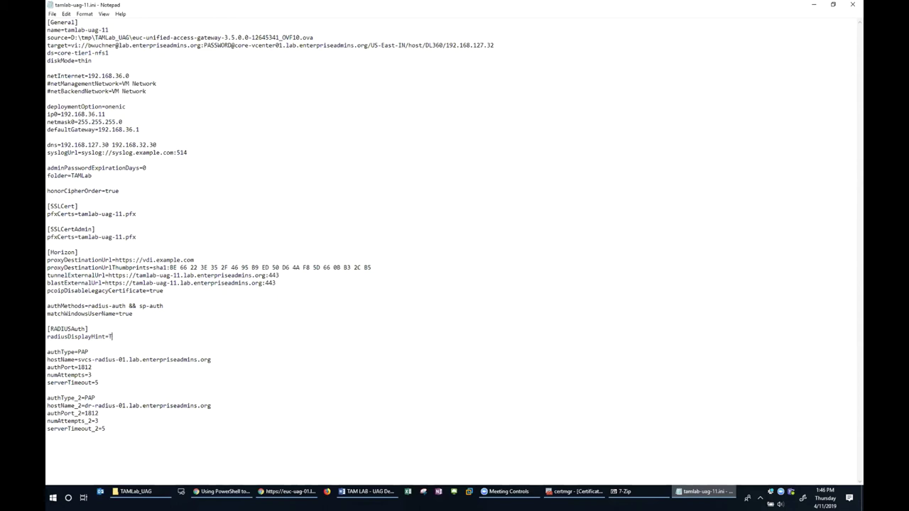
text(AMLAB#2)
drag(142, 336, 109, 337)
click(86, 361)
click(51, 14)
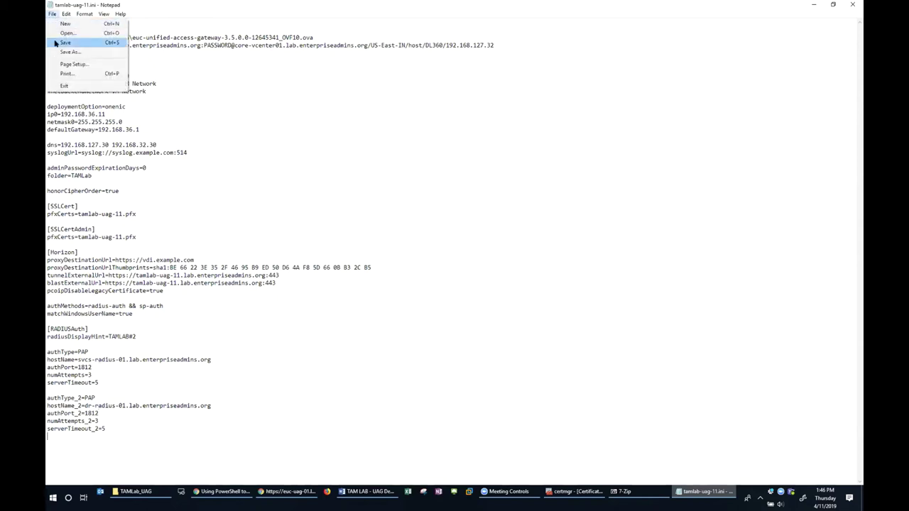
click(75, 41)
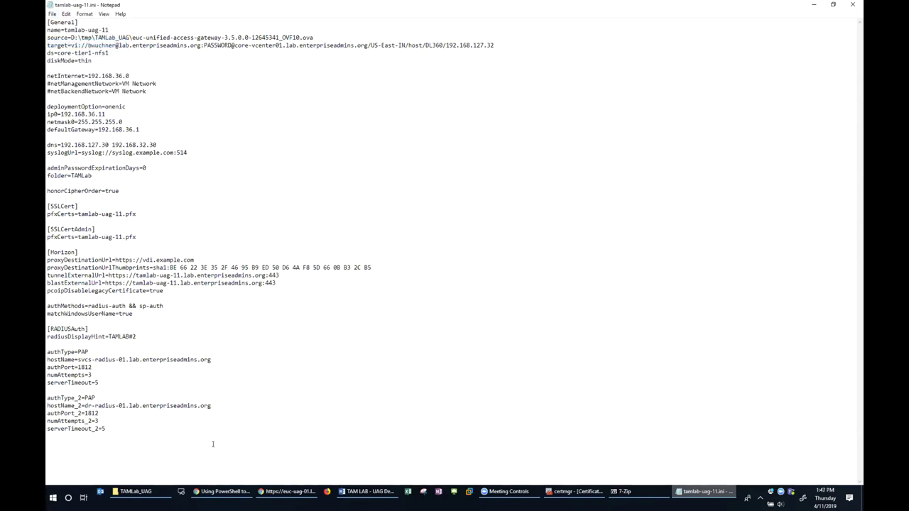
Launch a new Windows PowerShell console from the Start menu, keeping Notepad in front
right_click(53, 497)
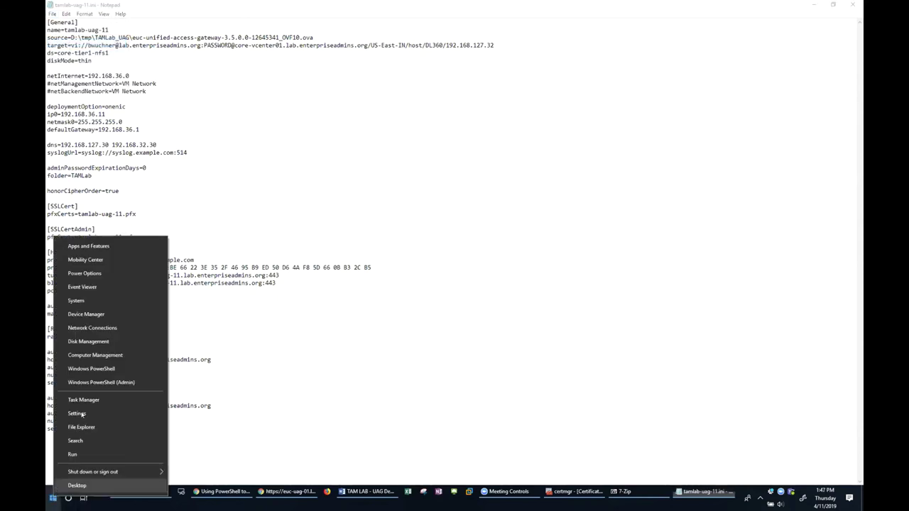
click(92, 369)
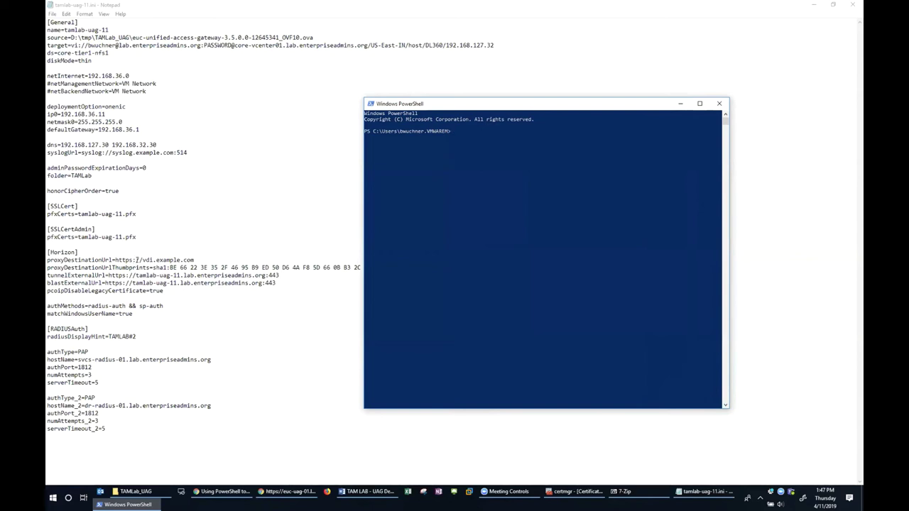
click(200, 259)
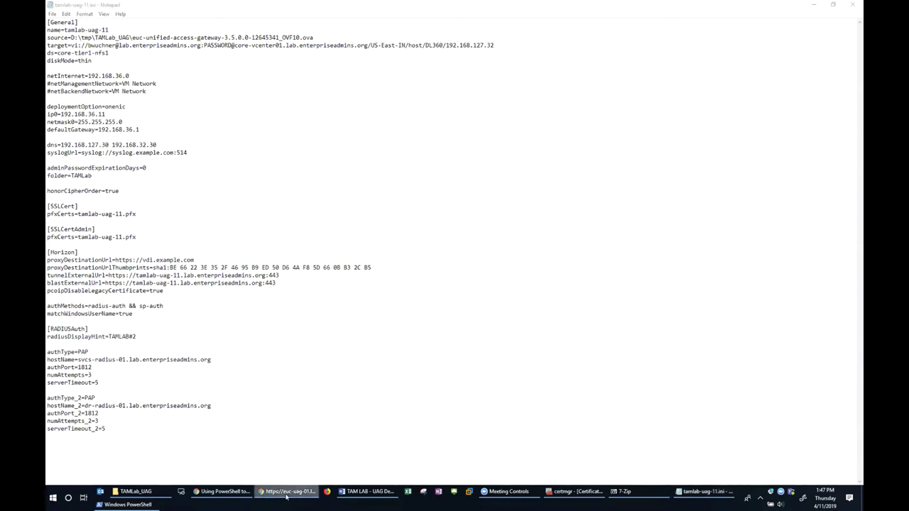
Log in to the tamlab-uag-11:9443 gateway admin console as admin with the admin password
click(221, 492)
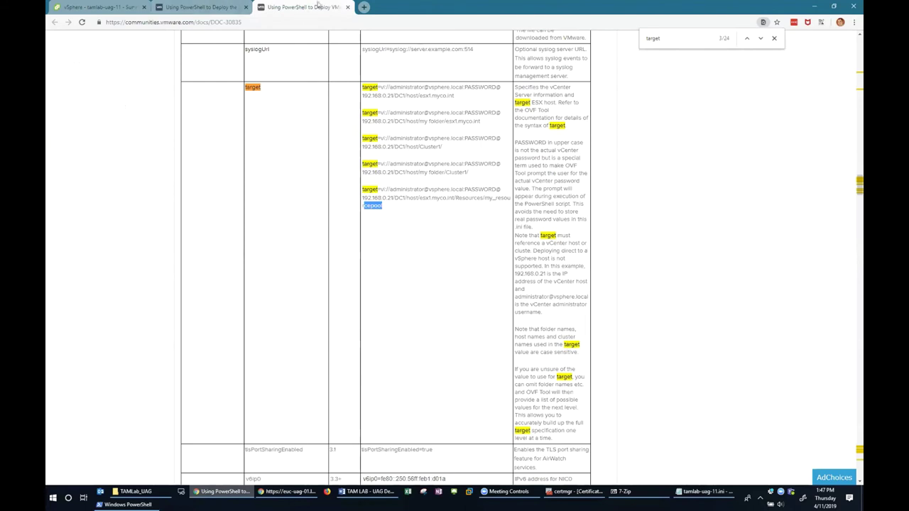
click(363, 8)
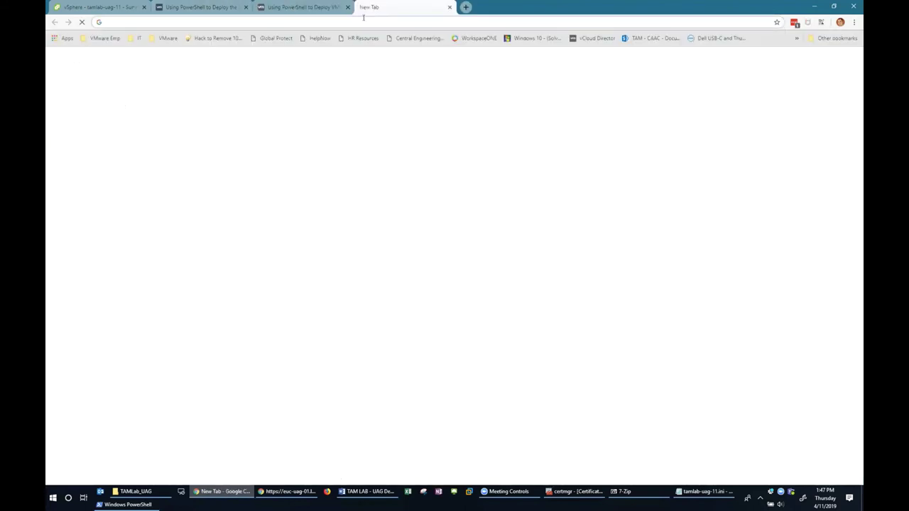
text(euc)
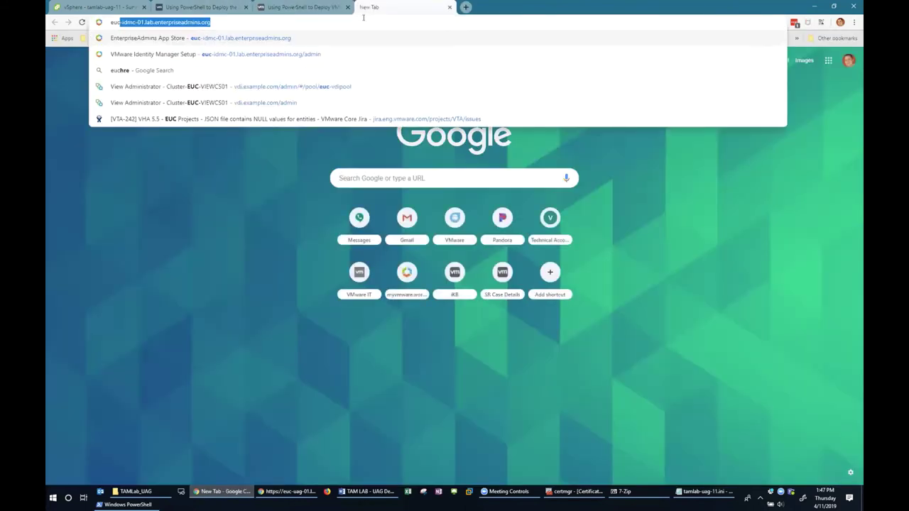
key(BackSpace)
key(BackSpace)
key(BackSpace)
text(tamlab-uag)
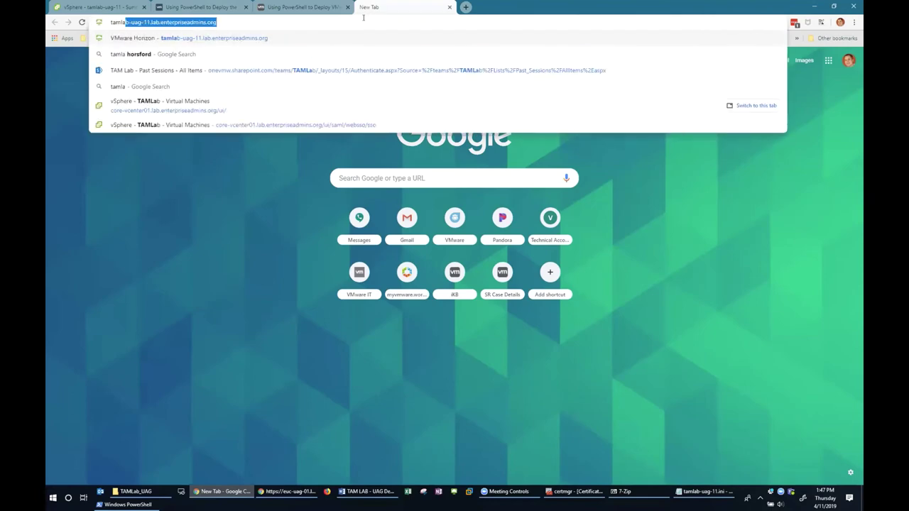
key(Right)
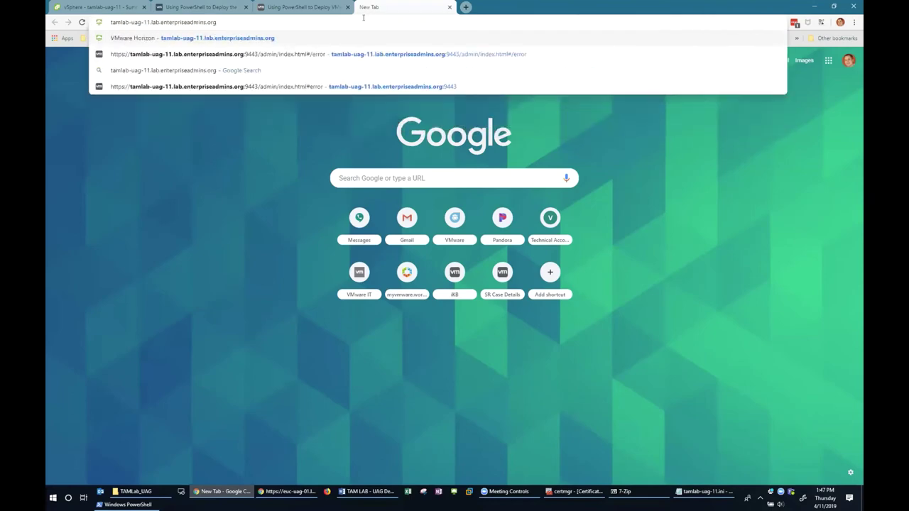
text(:9443)
key(Return)
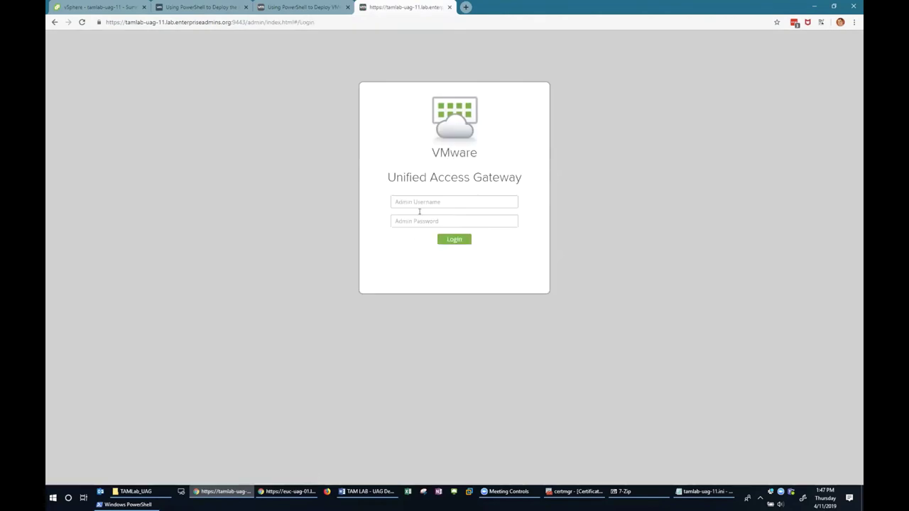
click(419, 210)
text(admin)
key(Tab)
text(••••••)
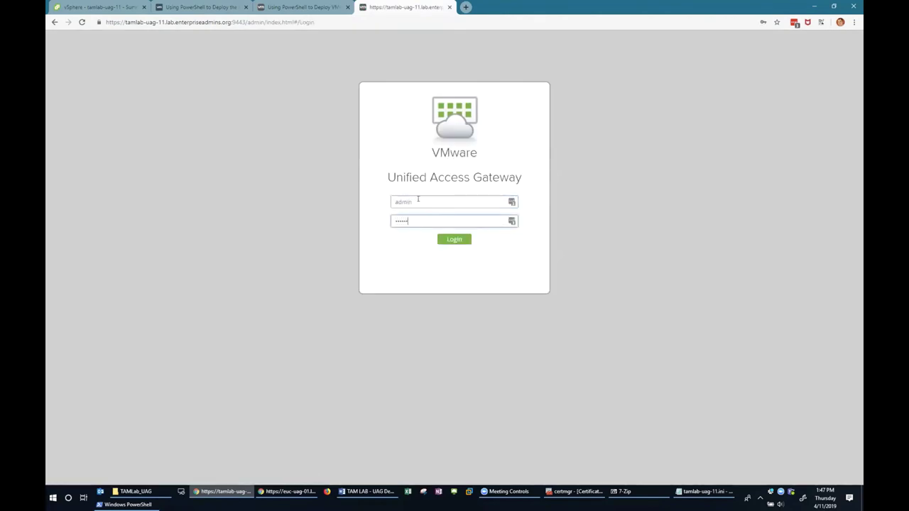
key(Return)
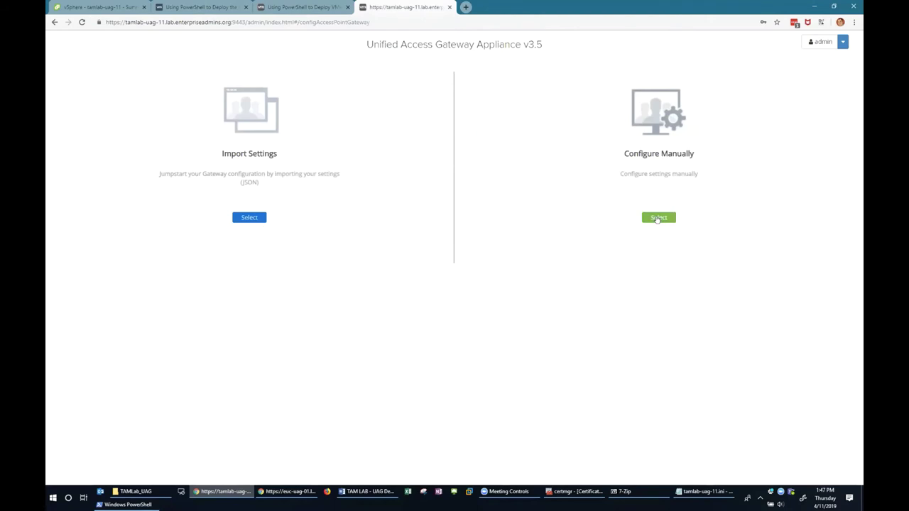
Remove the stray :44 from the Horizon Connection Server URL, save, and close the browser
click(659, 217)
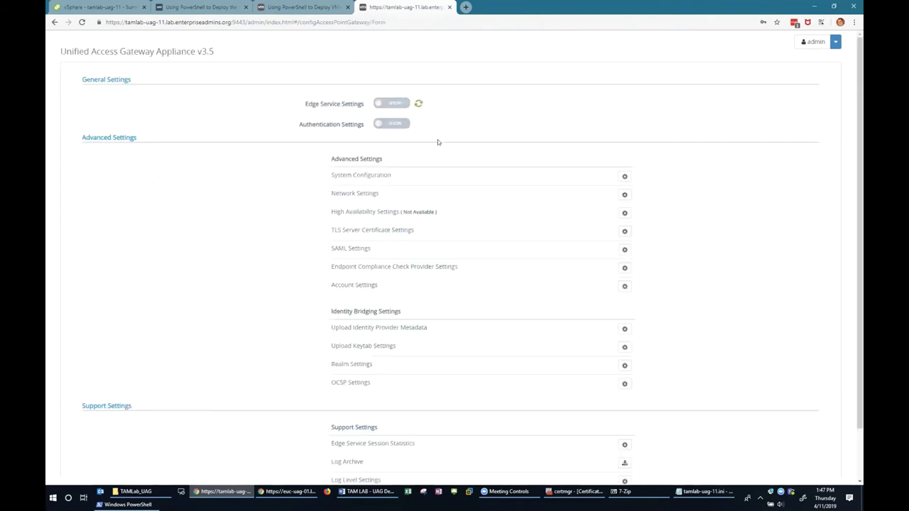
click(395, 102)
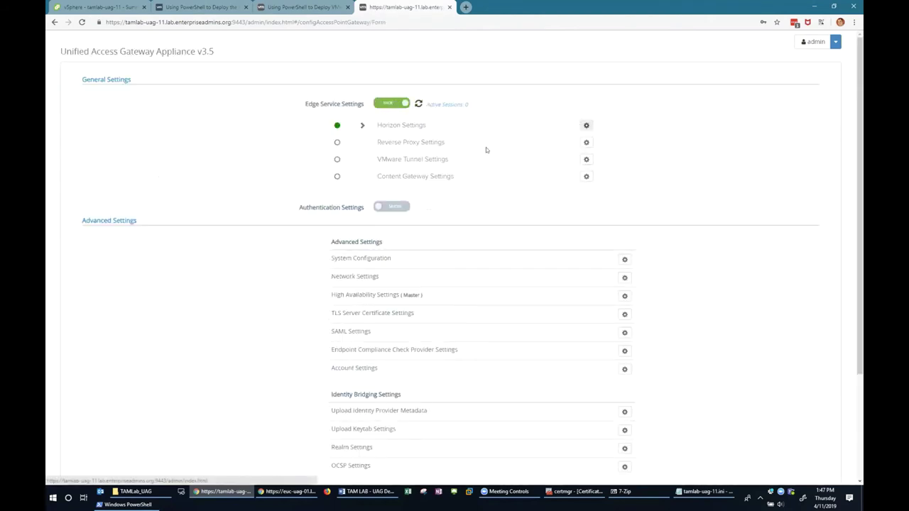
click(586, 125)
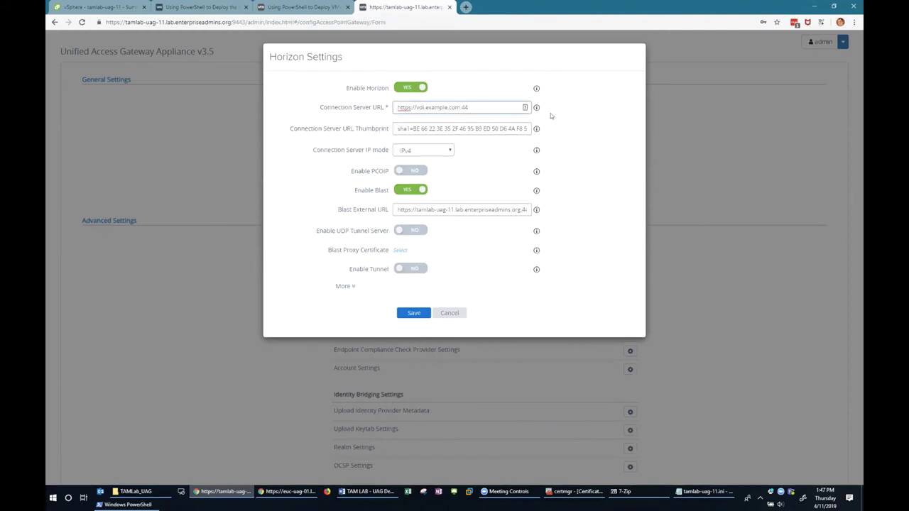
key(BackSpace)
key(BackSpace)
key(BackSpace)
click(399, 313)
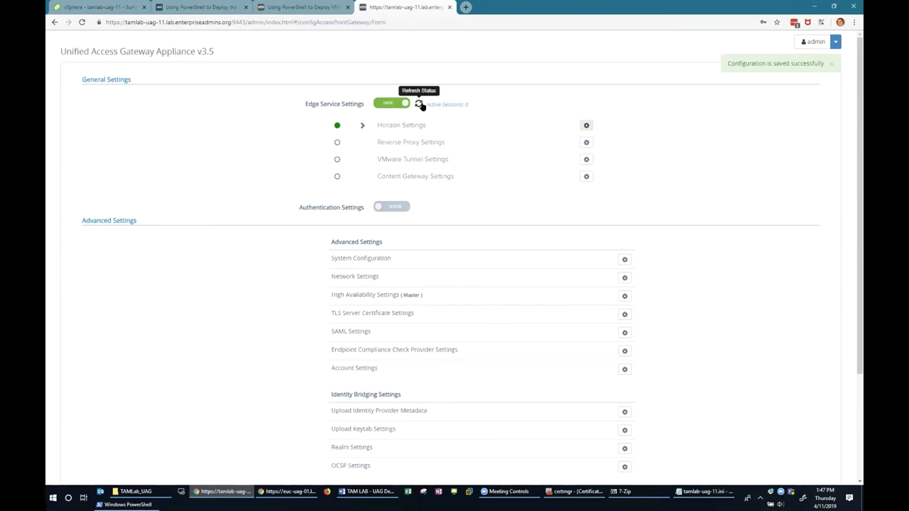
click(451, 7)
click(813, 6)
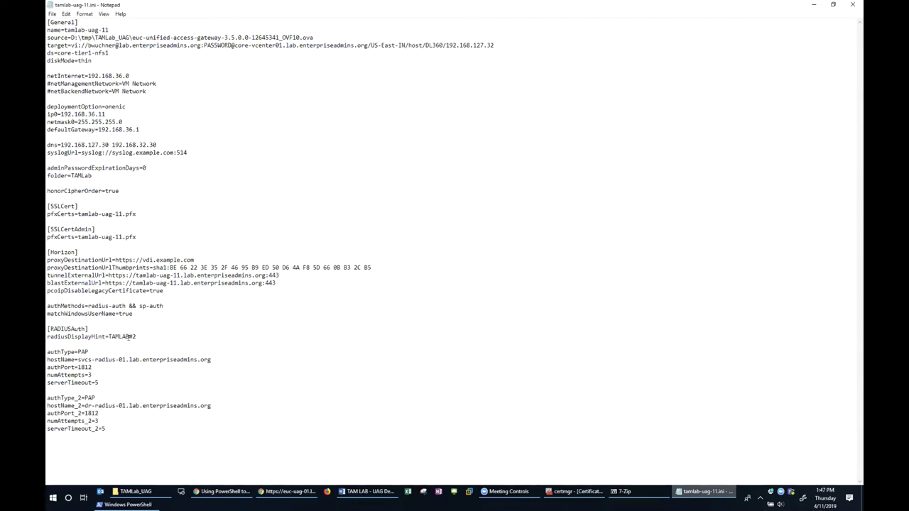
Save tamlab-uag-11.ini and close Notepad
click(51, 14)
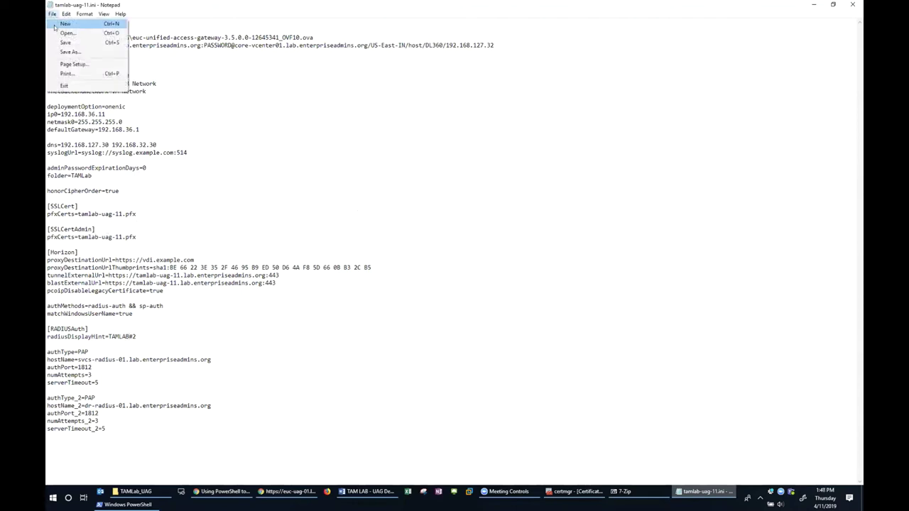
click(65, 40)
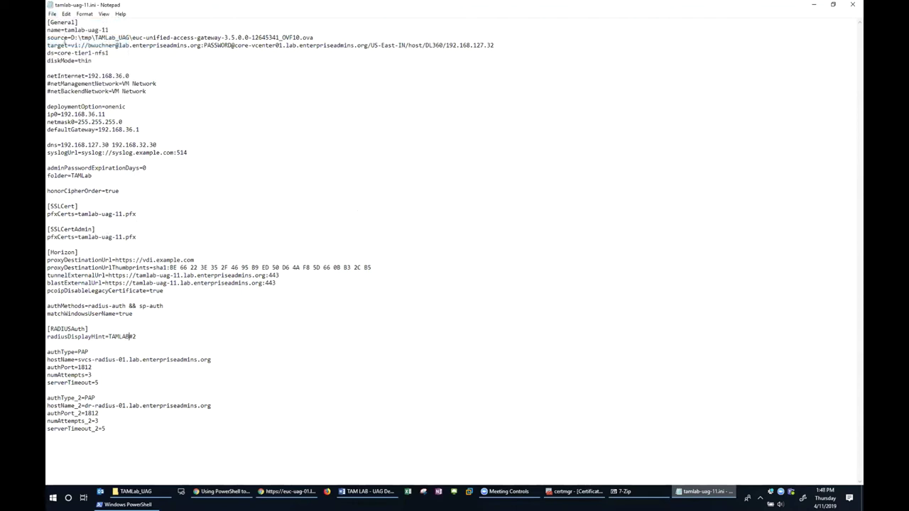
click(858, 4)
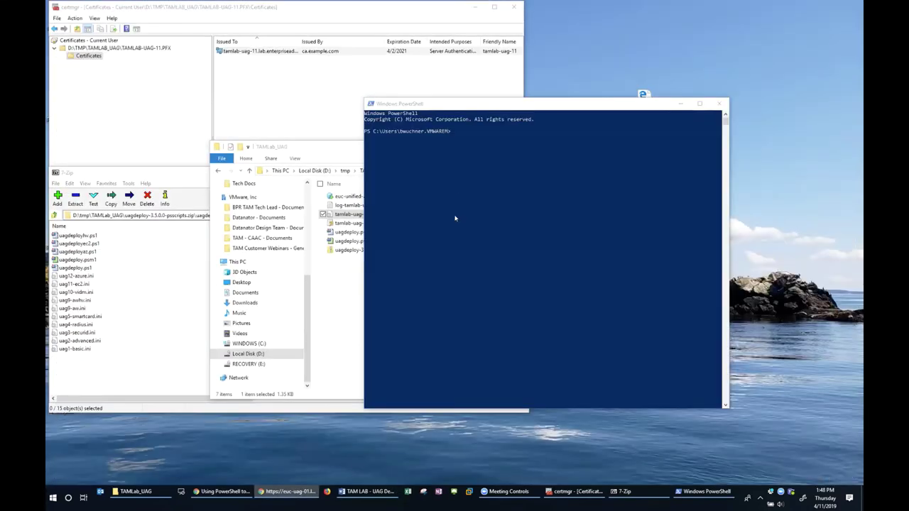
Change to D:\tmp\TAMLab_UAG in PowerShell and list its files with dir
click(528, 112)
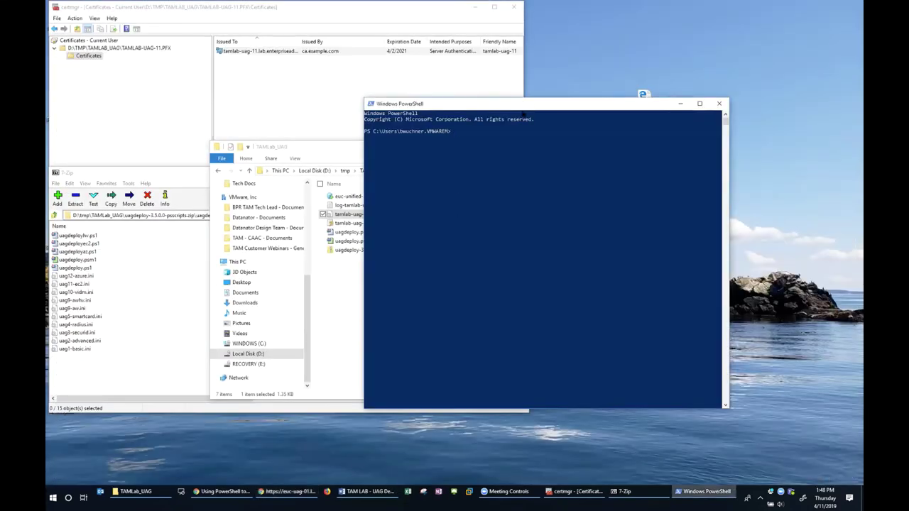
text(d:)
key(Return)
text(cd .\tmp\TAMLa)
key(Tab)
key(Return)
text(dir)
key(Return)
key(Return)
key(Return)
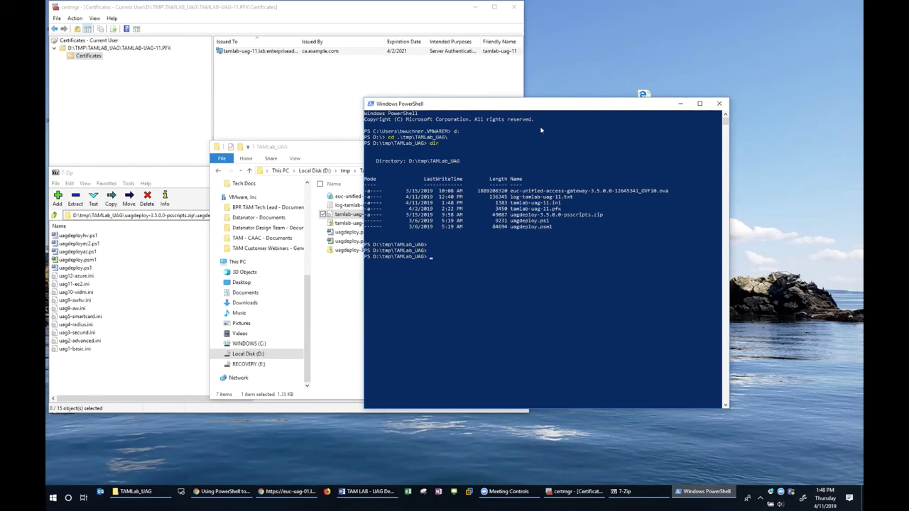
Type the .\uagdeploy.ps1 -iniFile .\tamlab-uag-11.ini command with -rootPwd and the root password
text(uagd)
key(Tab)
text(-inifile tamla)
key(Tab)
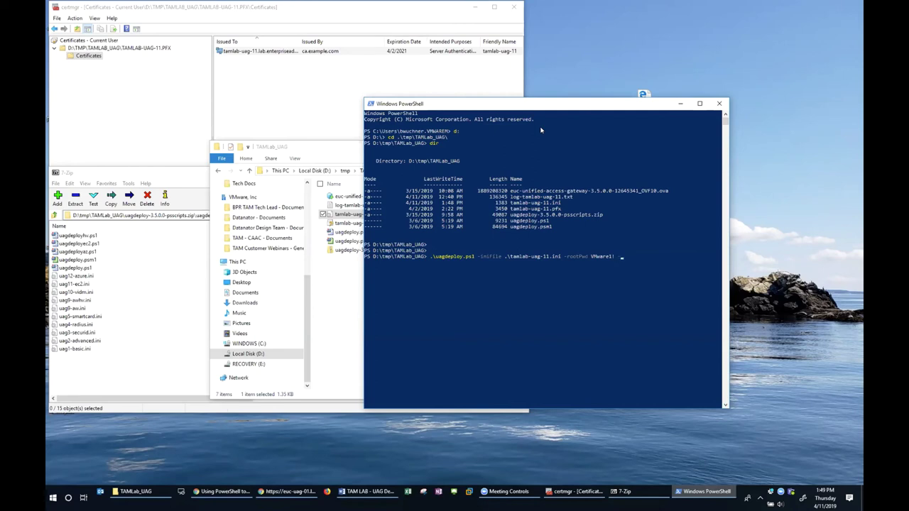
Add -adminPwd with the admin password, -disableVerification and -noSSLVerify:$true to the command
key(Tab)
key(Tab)
text(:$true)
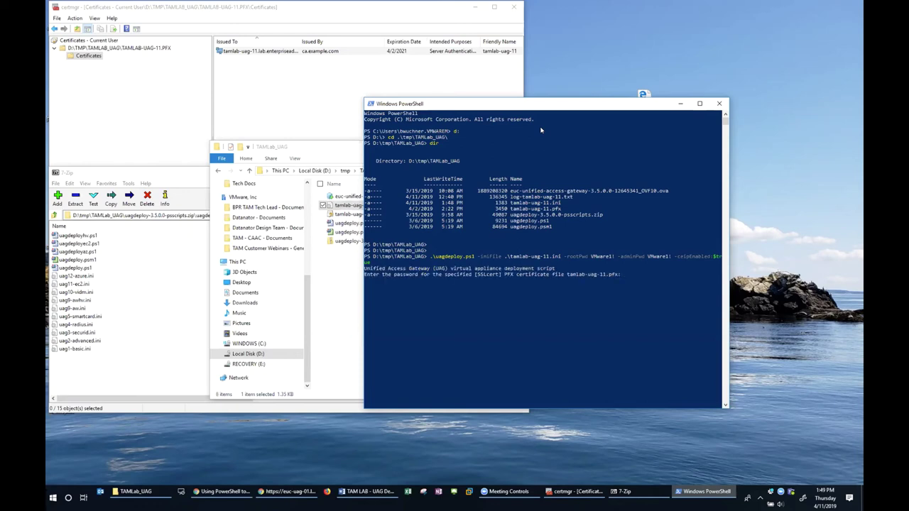
Enter both PFX certificate passwords and the RADIUS shared secrets at the script prompts
text(******)
key(Return)
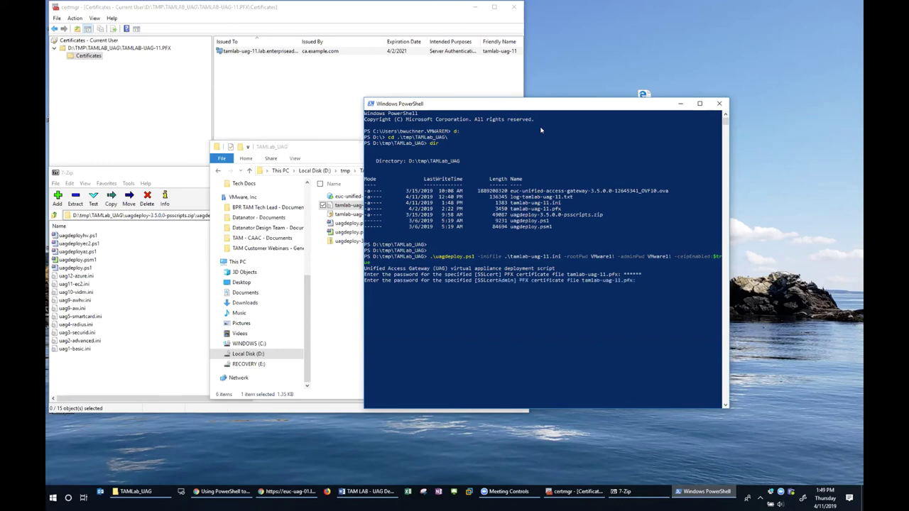
text(******)
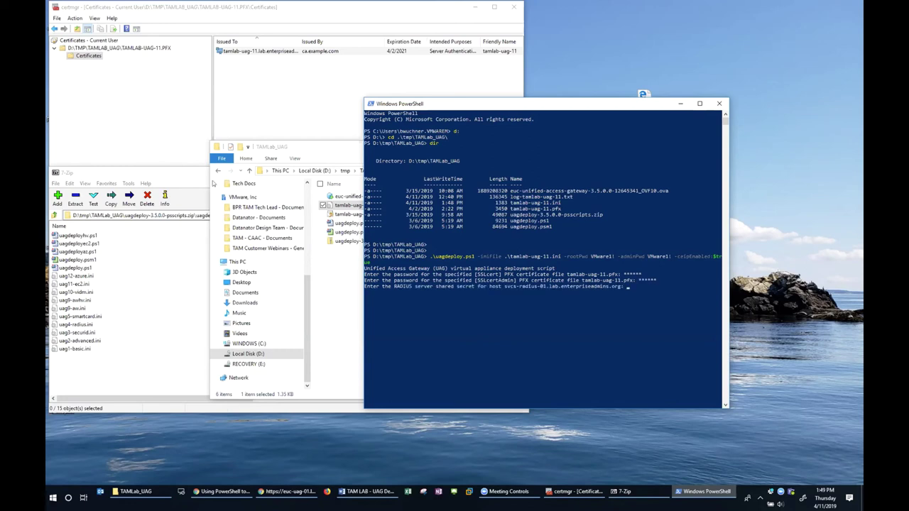
click(365, 491)
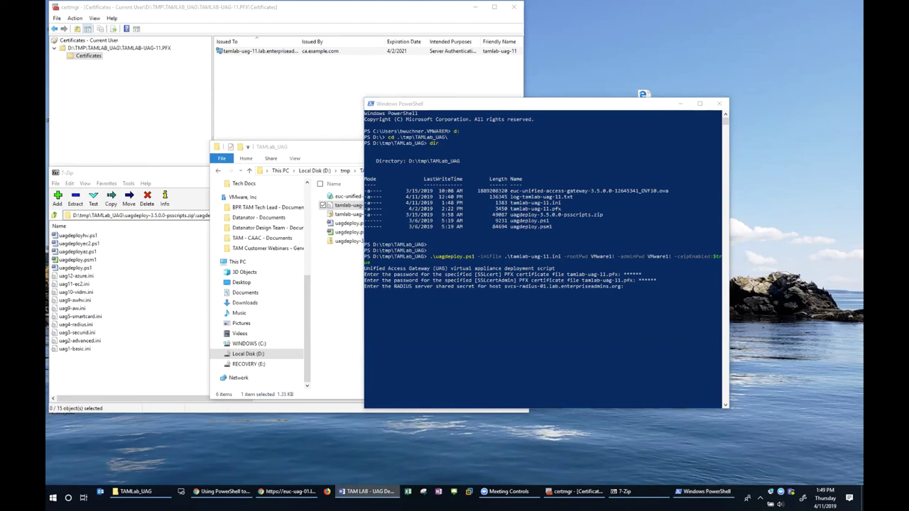
click(426, 105)
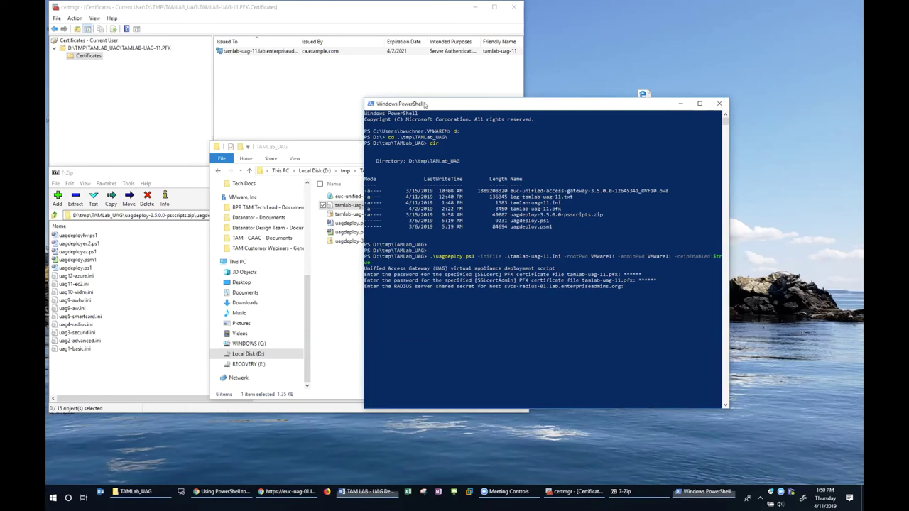
text(**********)
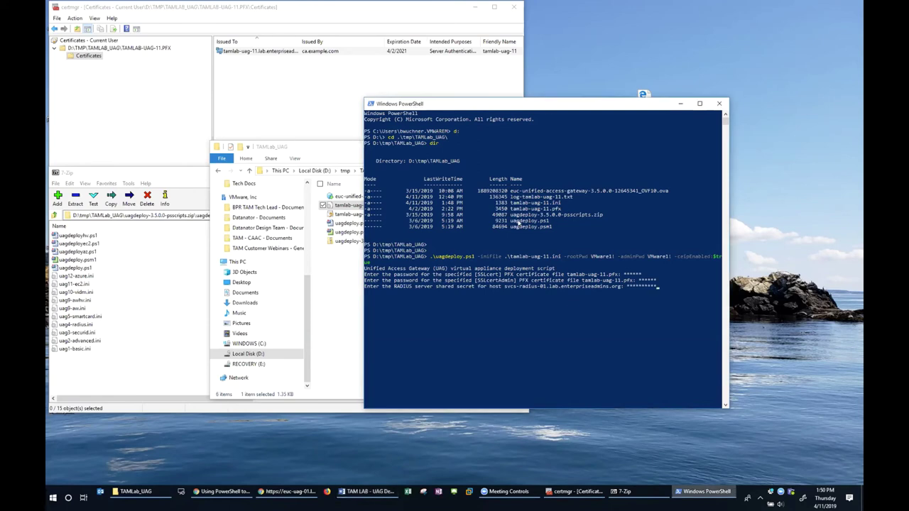
key(Return)
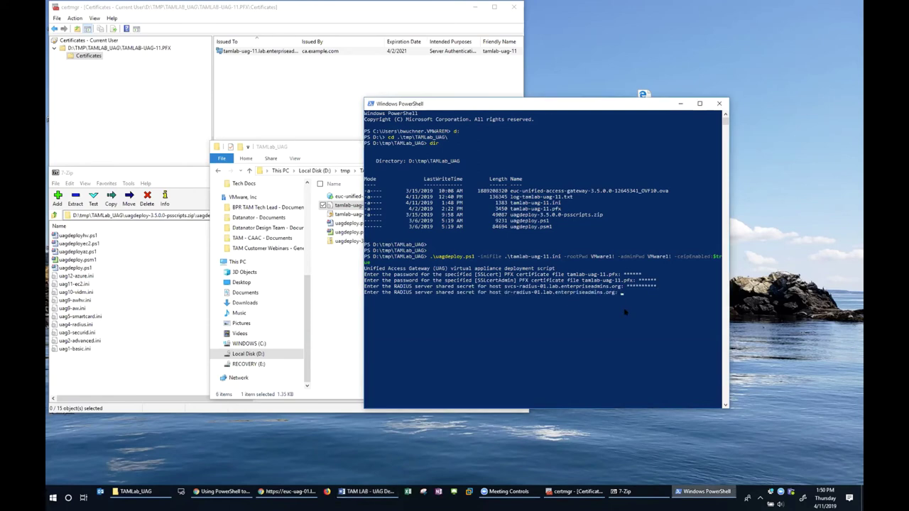
text(**********)
Minimize certmgr and the TAMLab_UAG folder window, close 7-Zip, and switch to Chrome
click(475, 7)
click(353, 156)
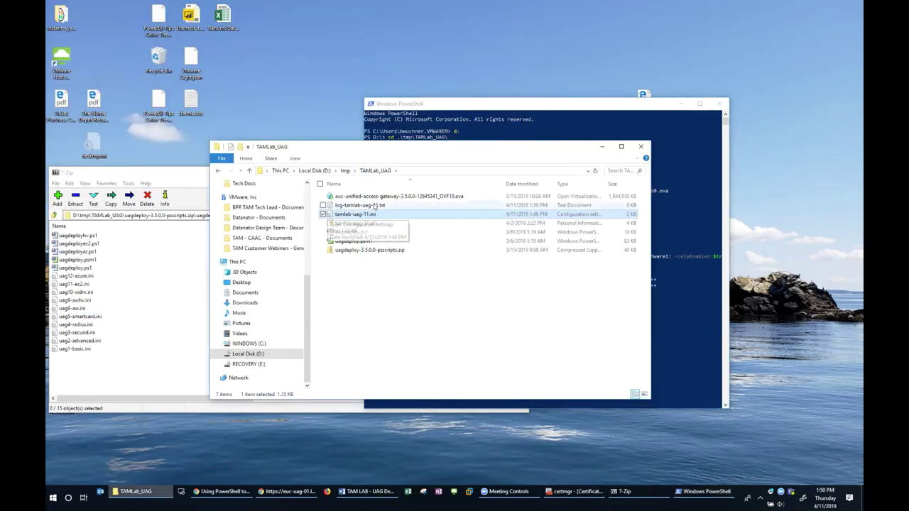
click(600, 148)
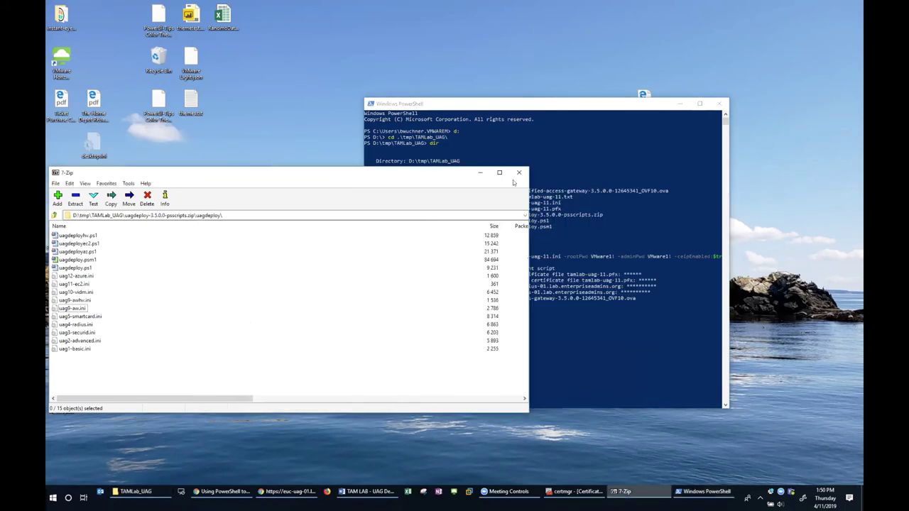
click(519, 171)
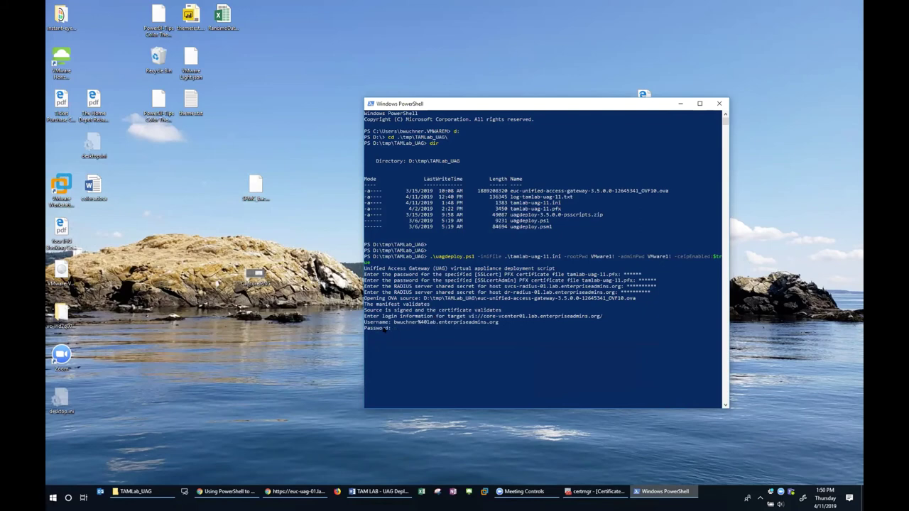
mouse_move(303, 494)
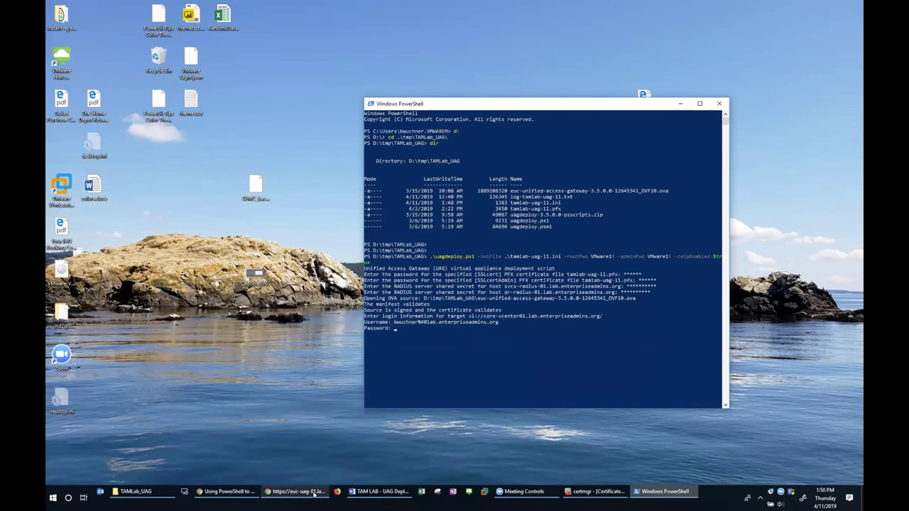
click(314, 492)
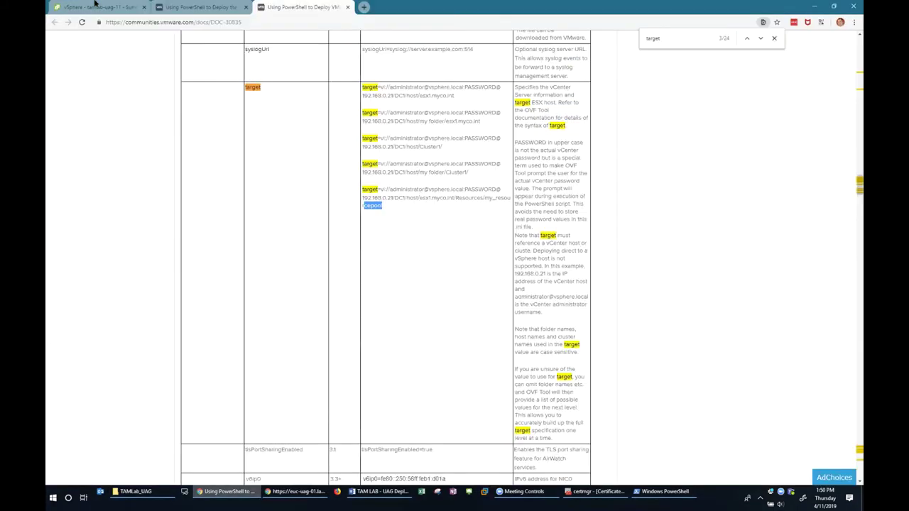
Paste the vCenter password into uagdeploy and let the tamlab-uag-11 redeploy complete in vSphere
click(113, 6)
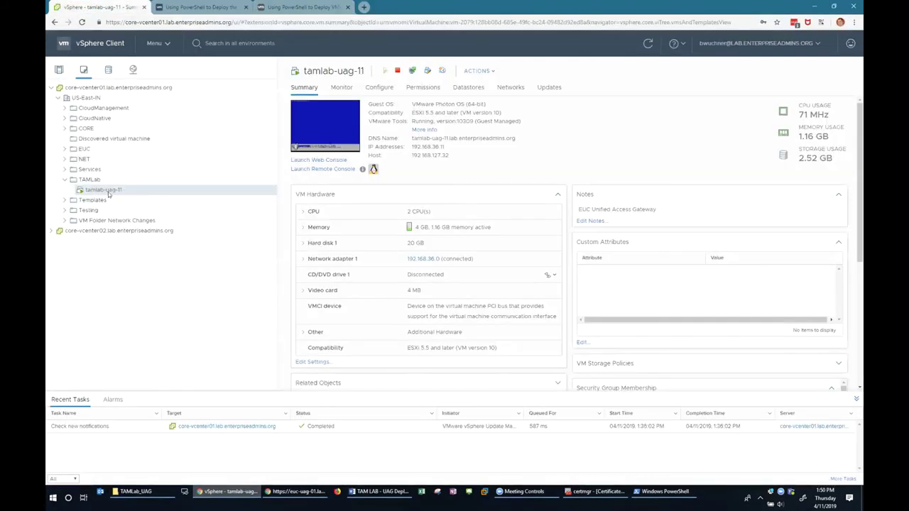
click(665, 491)
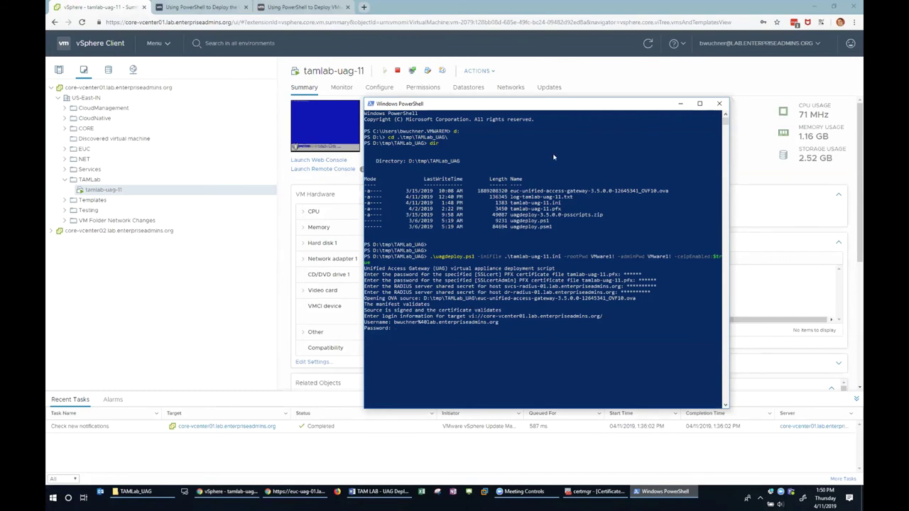
key(ctrl+v)
key(Return)
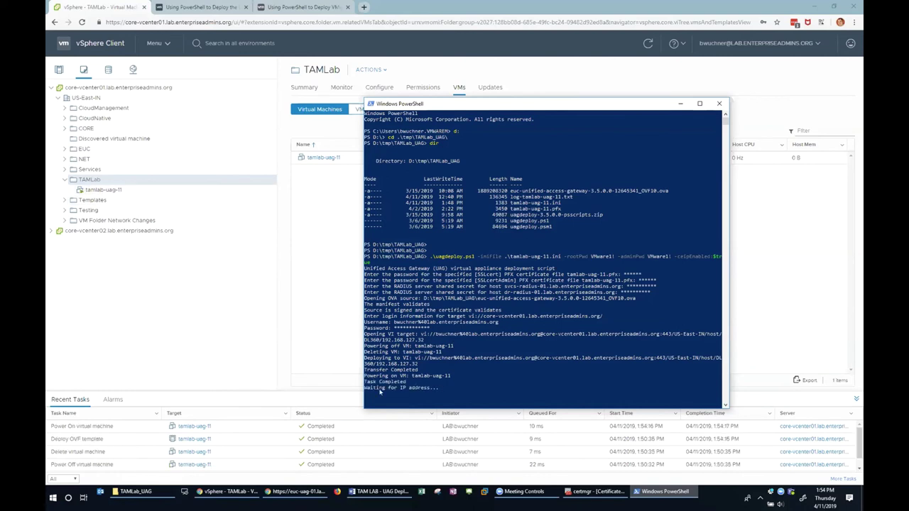
click(135, 492)
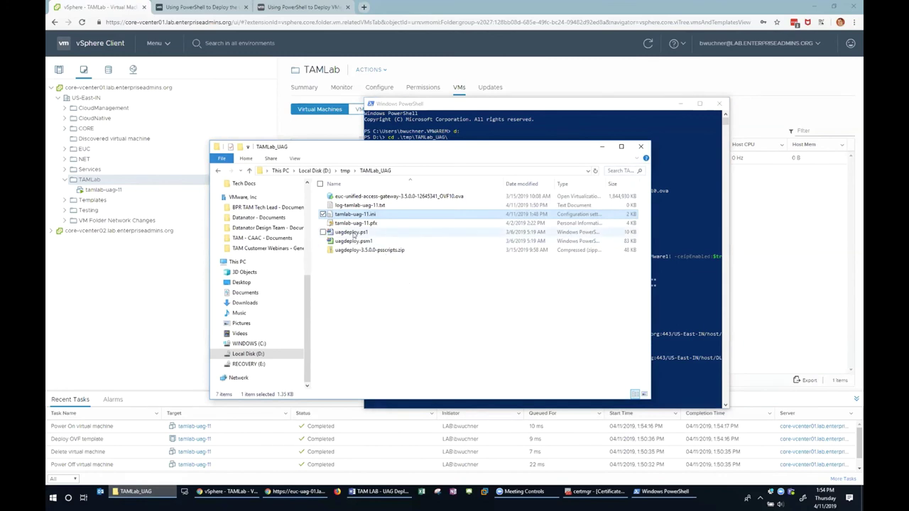
Open uagdeploy.ps1 with PowerGUI Script Editor from its Explorer context menu
click(352, 232)
right_click(353, 234)
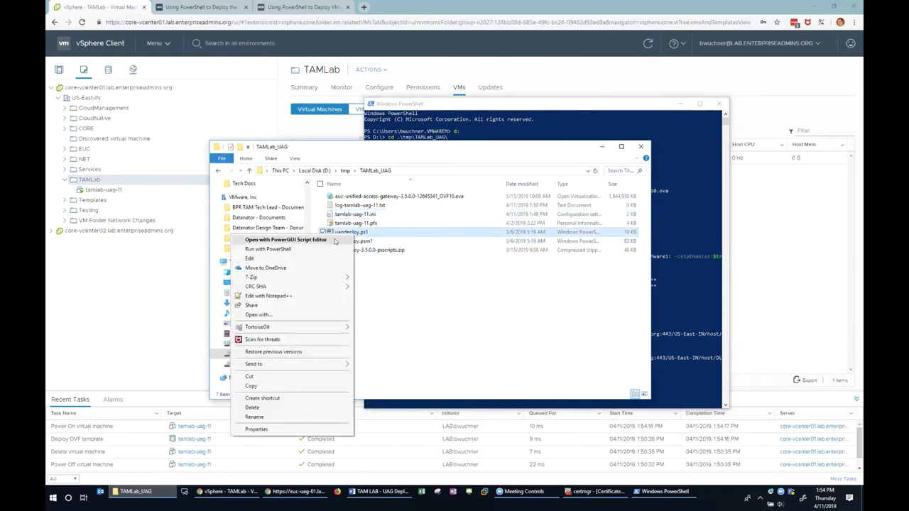
click(335, 240)
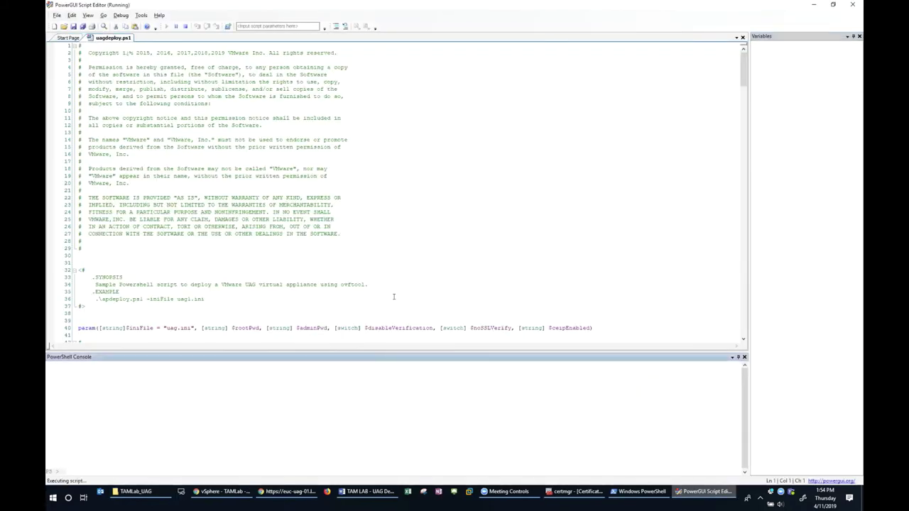
Scroll uagdeploy.ps1 to line 124, where $ovftool points to C:\Program Files\VMware\VMware OVF Tool\ovftool.exe
click(394, 297)
scroll(394, 296, down, 5)
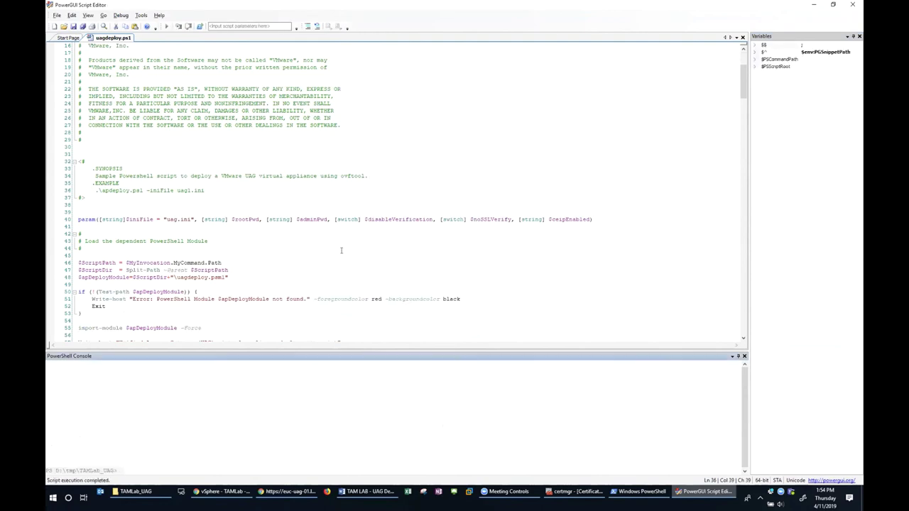
scroll(341, 250, down, 4)
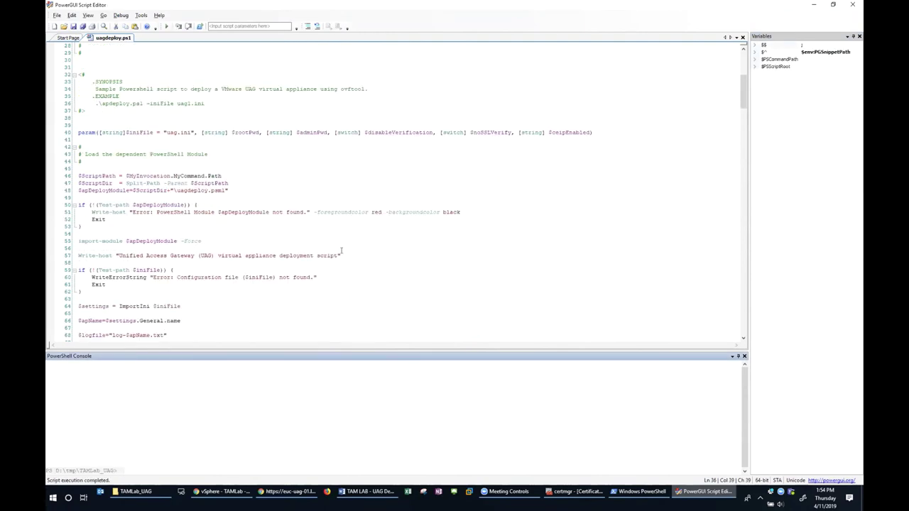
scroll(341, 250, down, 15)
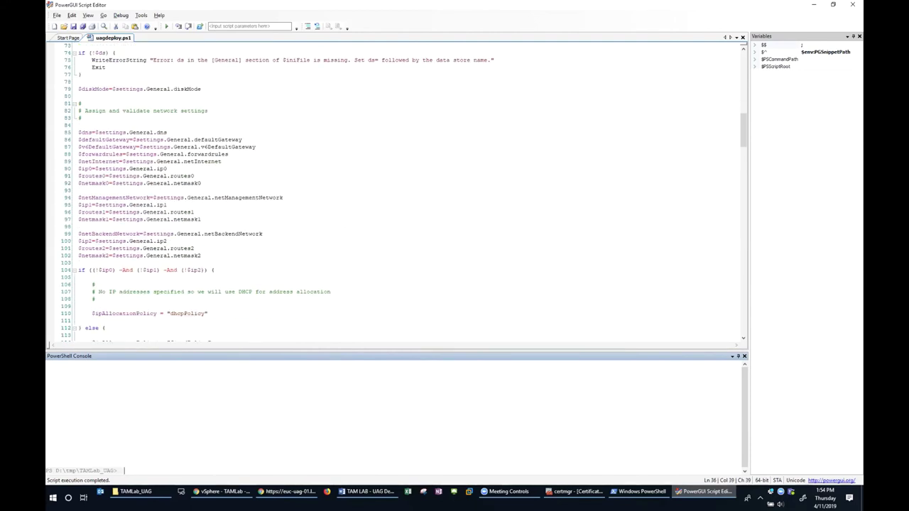
click(365, 492)
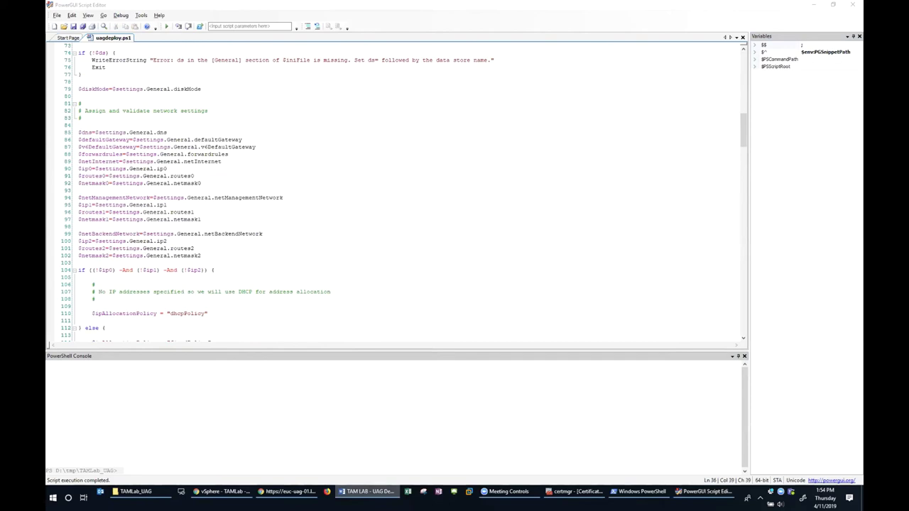
click(356, 219)
scroll(353, 216, down, 9)
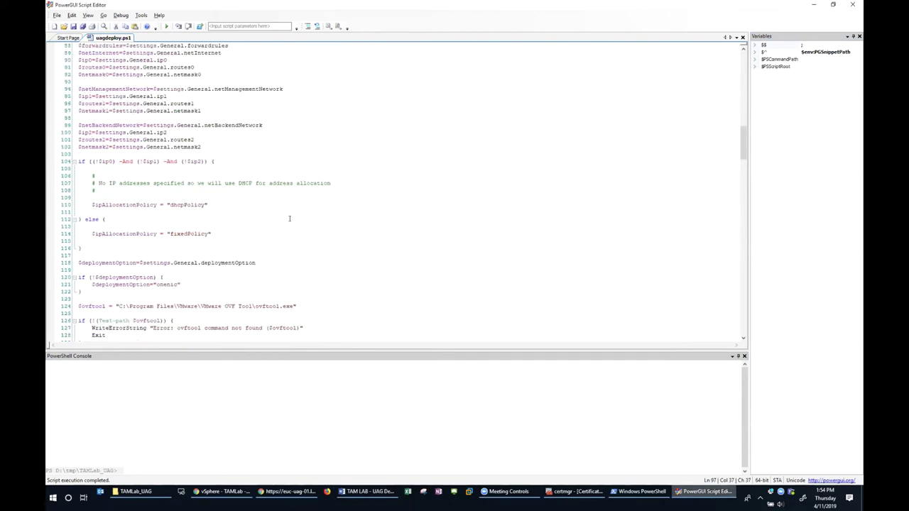
scroll(281, 218, down, 2)
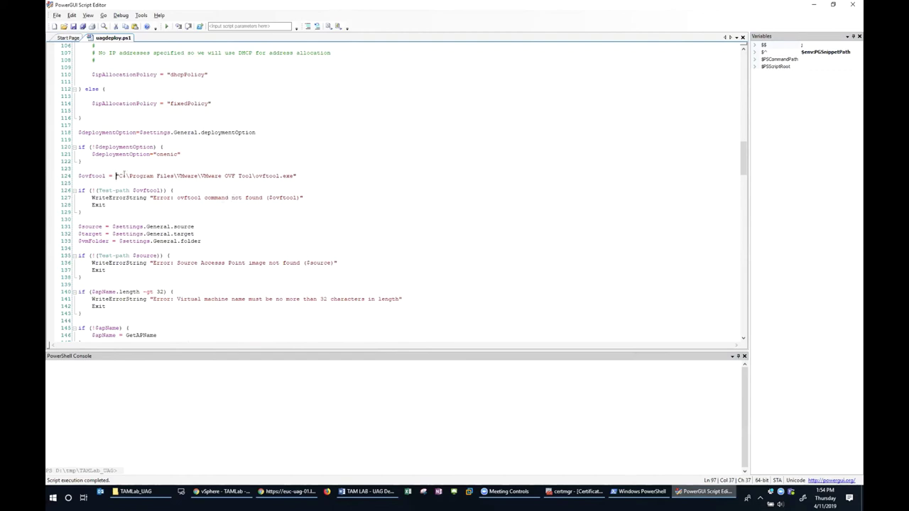
drag(118, 175, 296, 176)
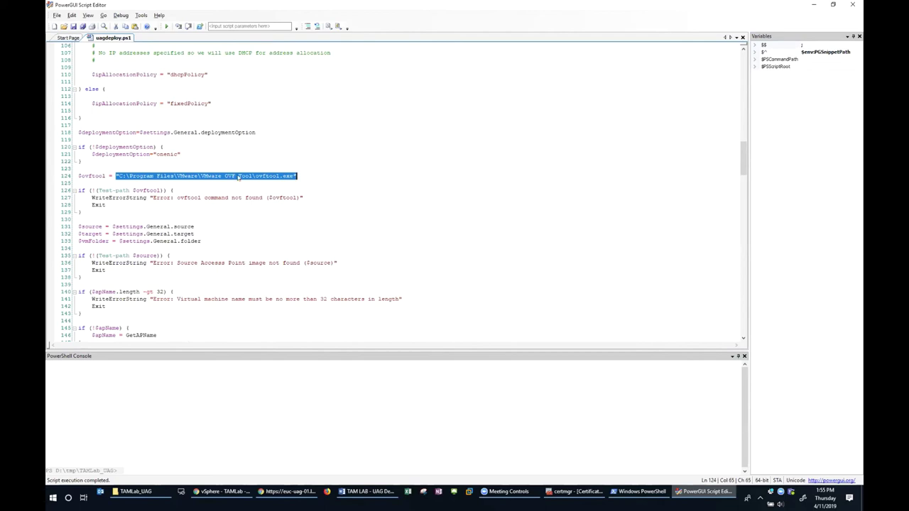
click(132, 176)
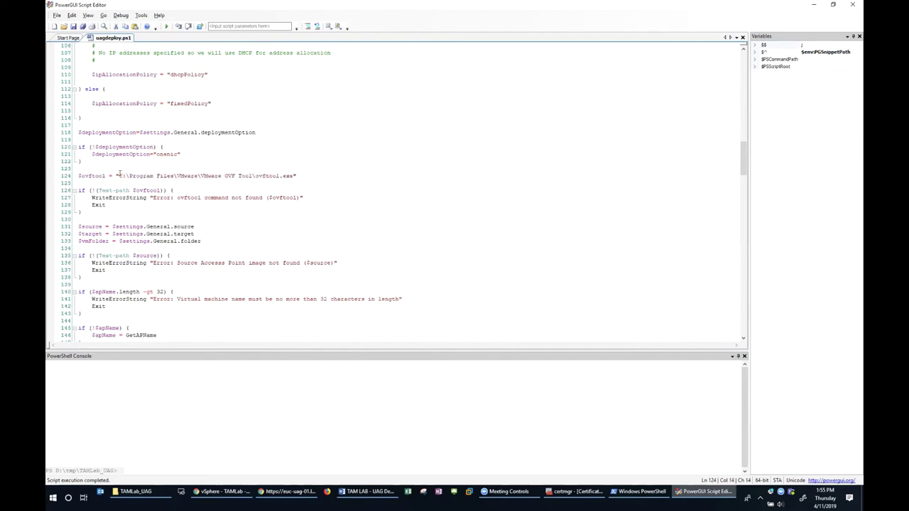
key(shift+Left)
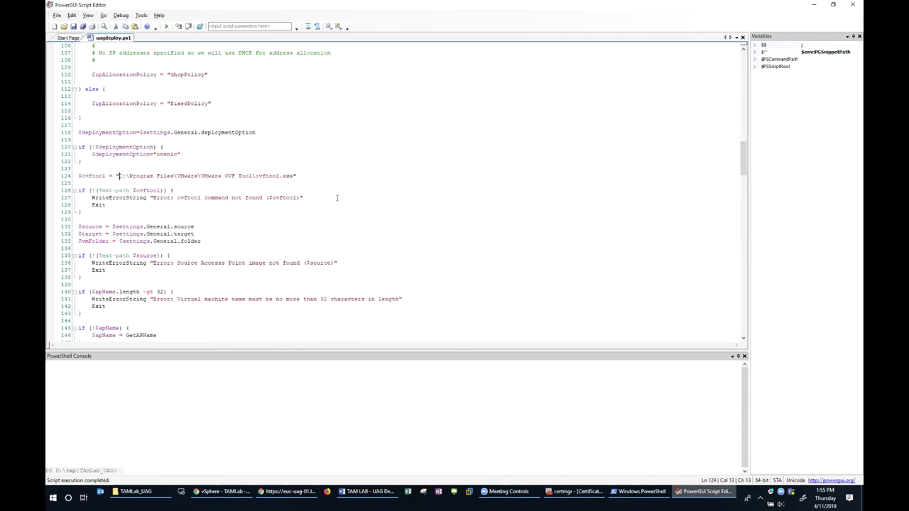
Scroll through the script and review the licenseEdition switch cases
scroll(337, 198, down, 3)
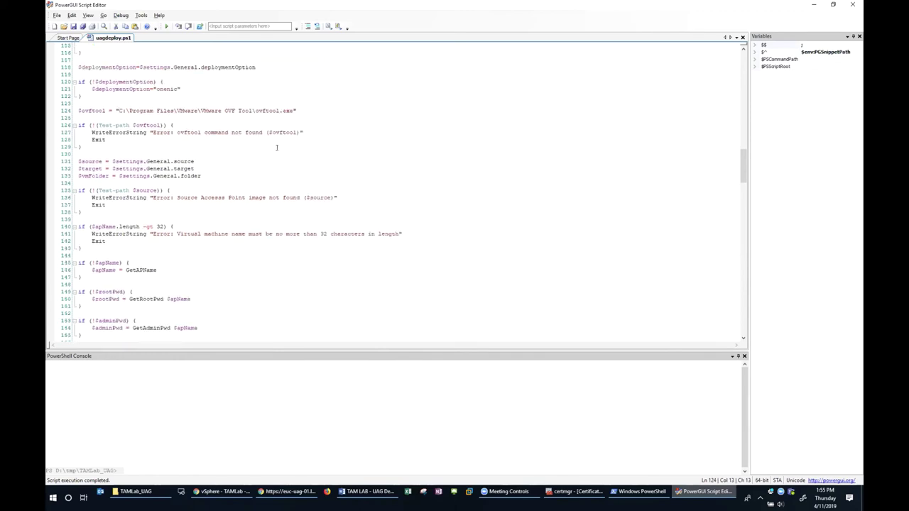
scroll(236, 198, down, 10)
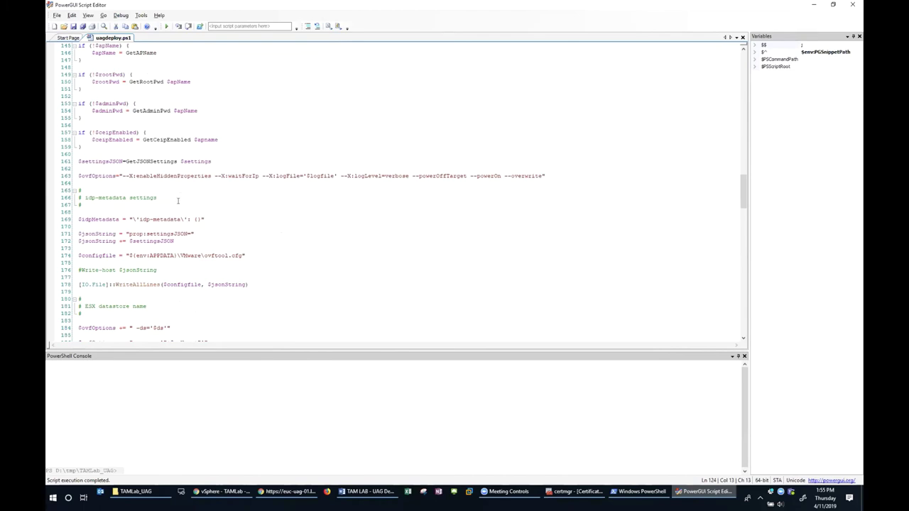
scroll(178, 201, down, 4)
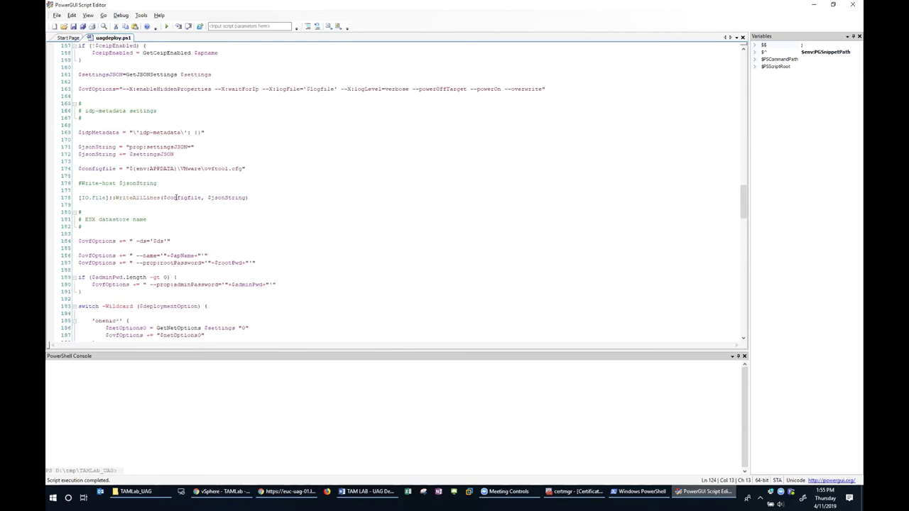
scroll(176, 198, down, 16)
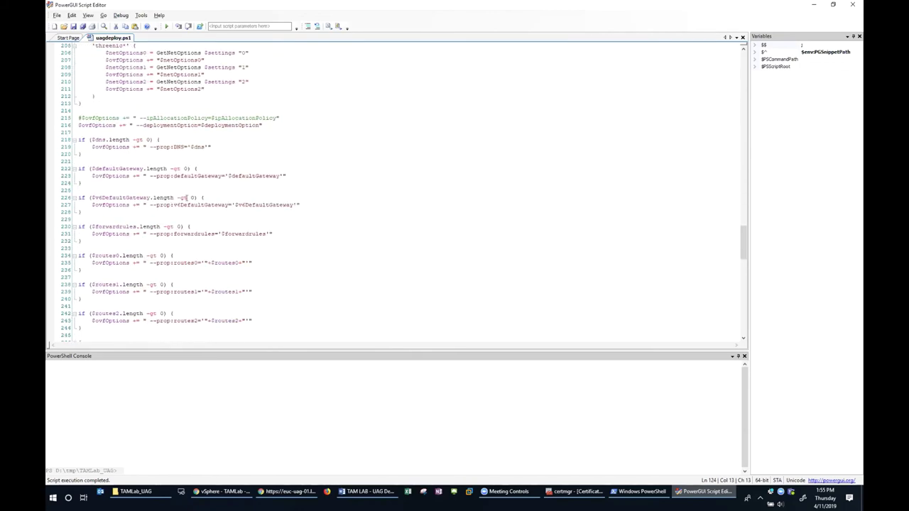
scroll(184, 198, down, 17)
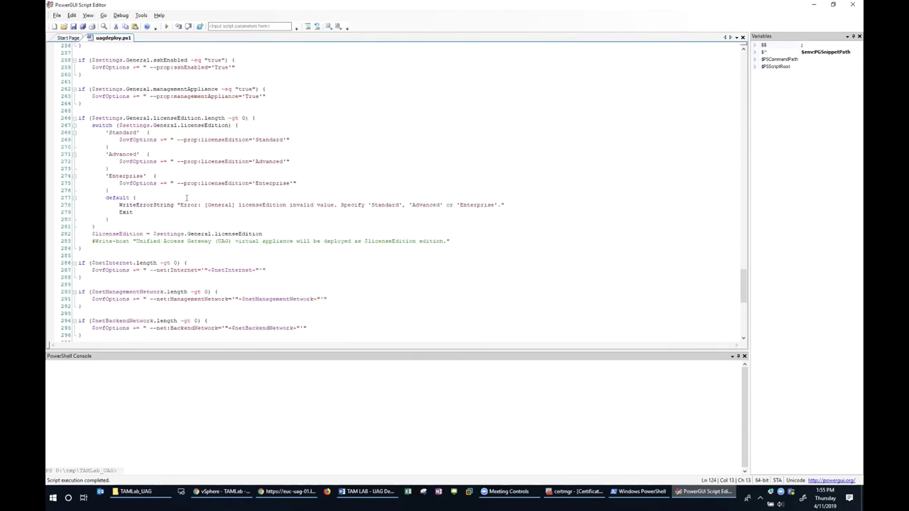
scroll(187, 198, down, 10)
scroll(233, 110, up, 9)
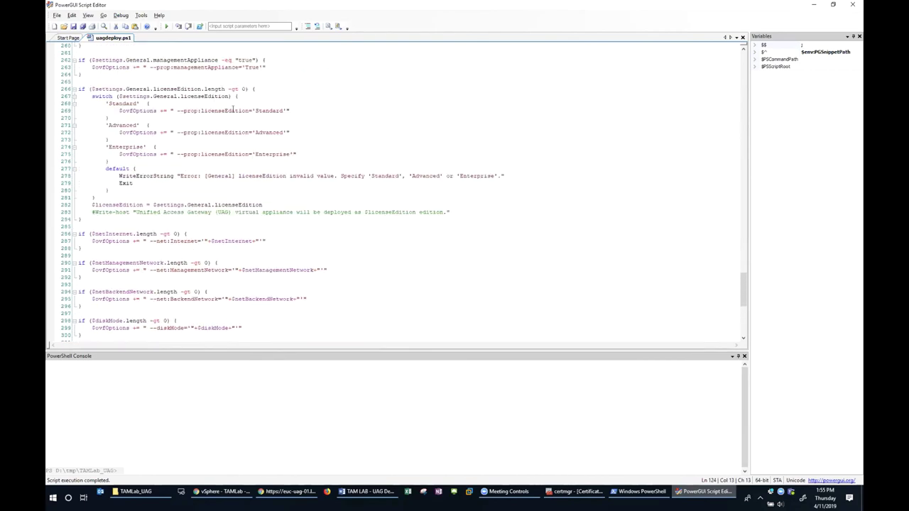
drag(232, 110, 299, 189)
click(296, 189)
Inspect the ovftool call on line 318 and select its $target argument
scroll(221, 185, down, 5)
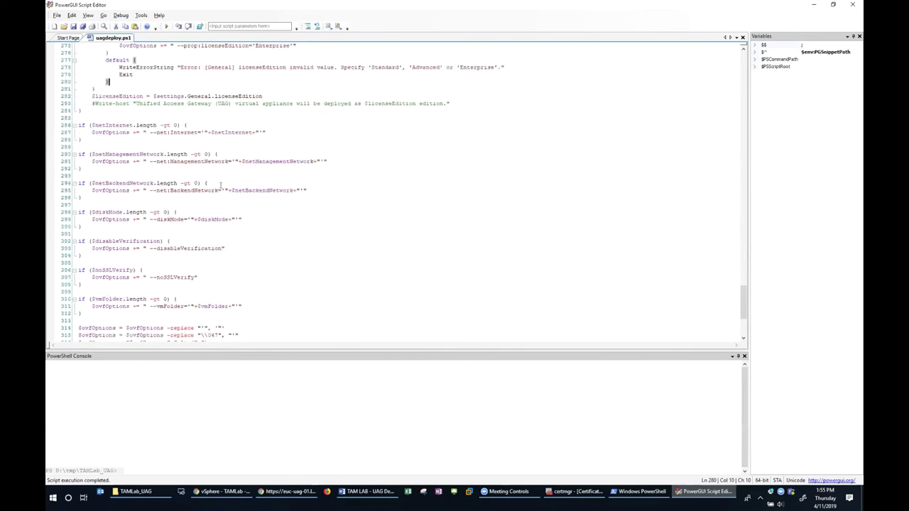
scroll(220, 186, down, 6)
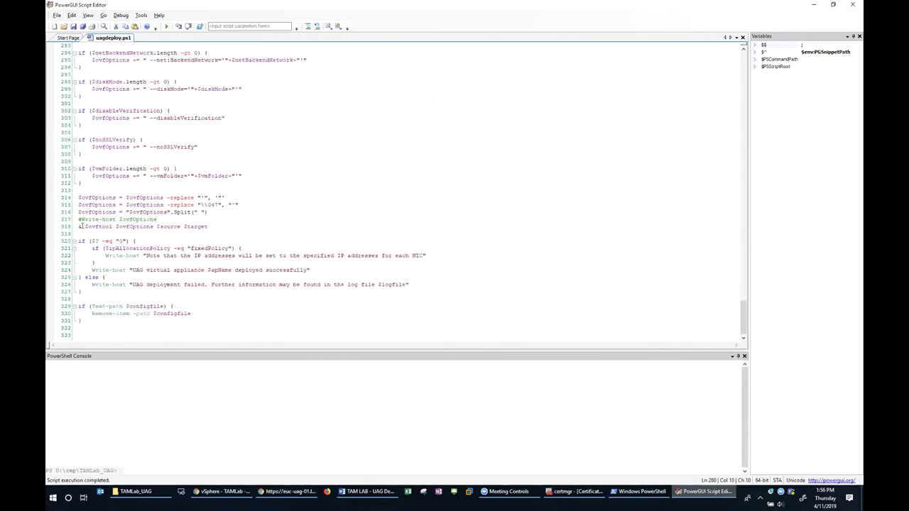
drag(86, 226, 112, 227)
click(129, 227)
double_click(199, 226)
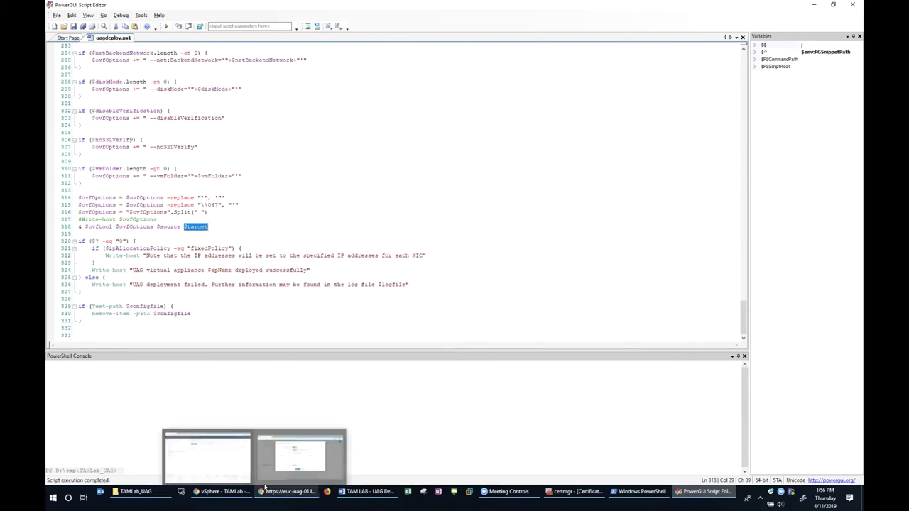
Open uagdeploy-3.5.0.0-psscripts.zip from the TAMLab_UAG folder in 7-Zip
mouse_move(366, 491)
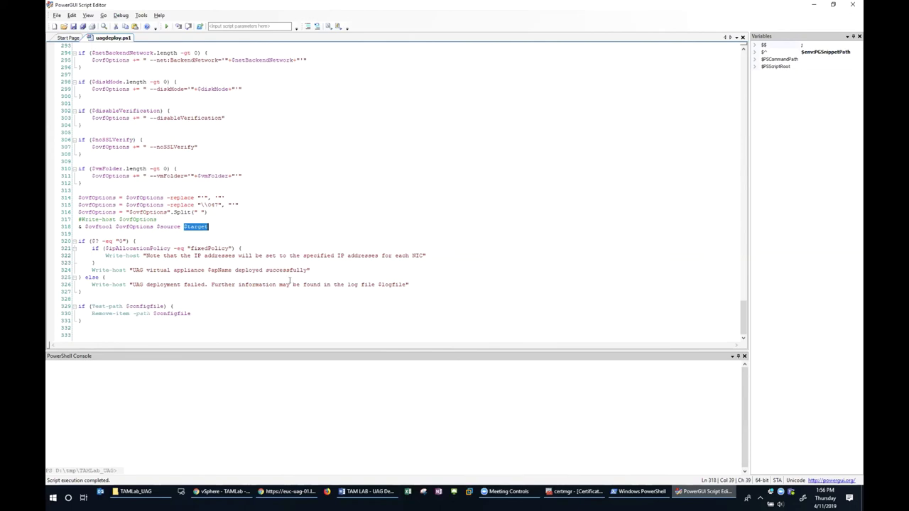
click(168, 491)
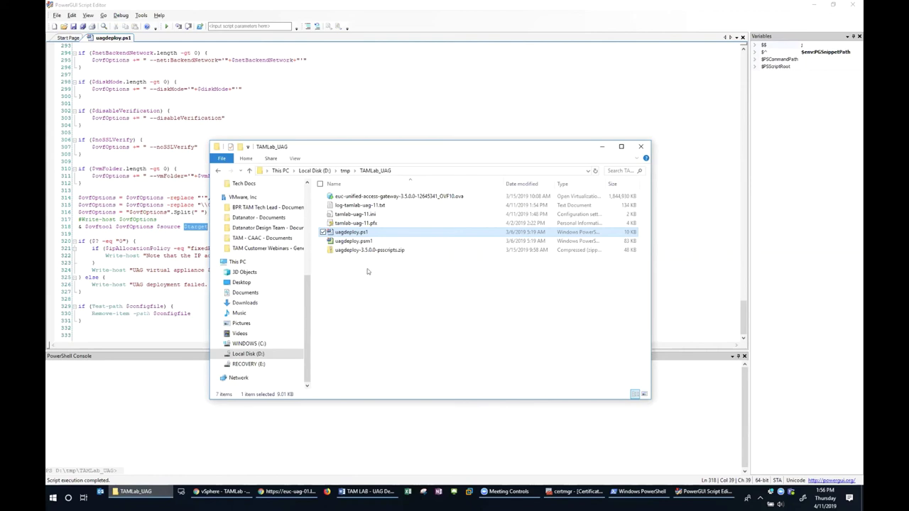
click(360, 250)
right_click(360, 250)
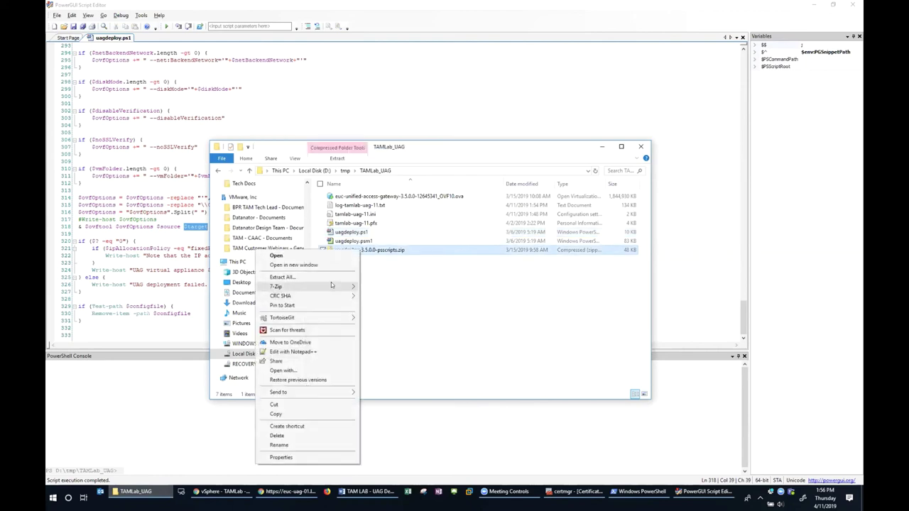
mouse_move(331, 285)
click(368, 287)
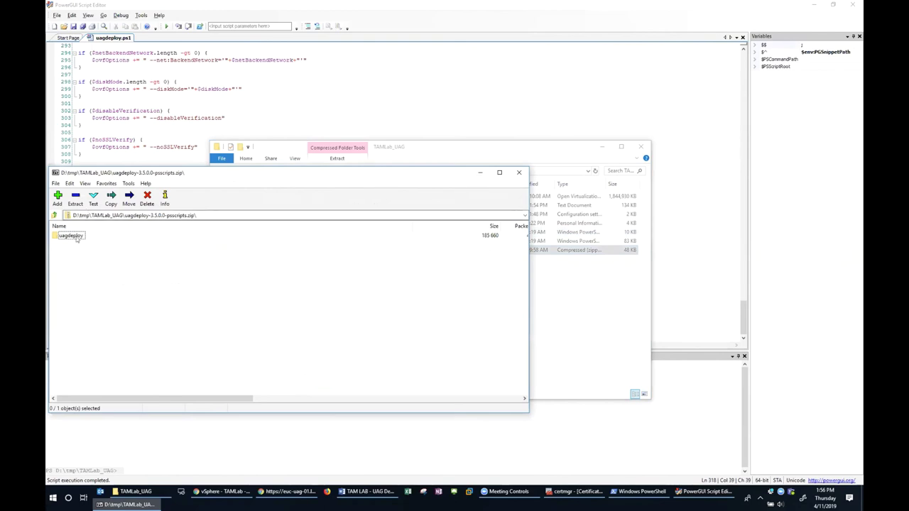
Extract uagdeployhv.ps1 from the archive's uagdeploy folder into TAMLab_UAG and open it in PowerGUI
double_click(76, 237)
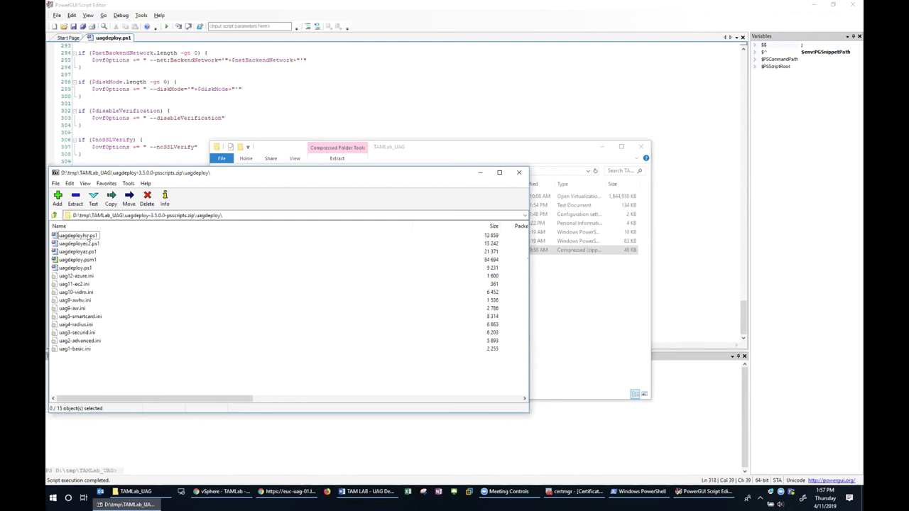
click(88, 237)
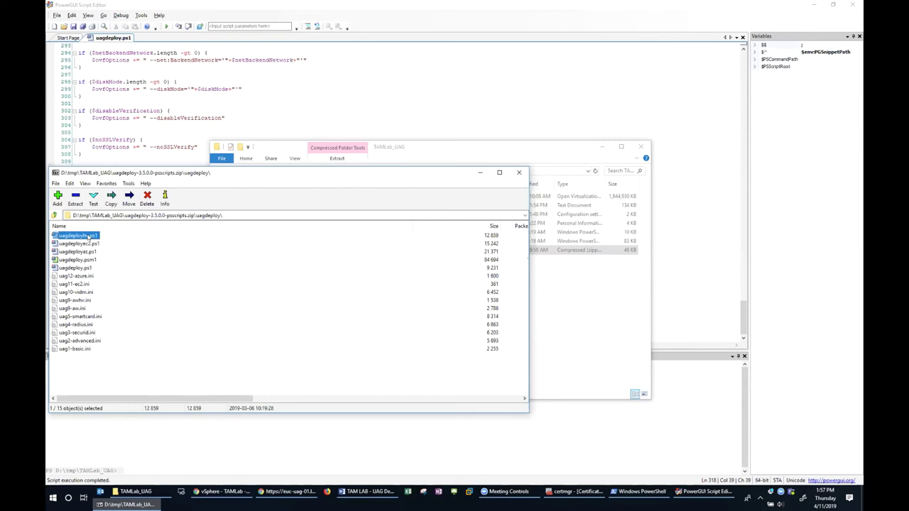
click(88, 244)
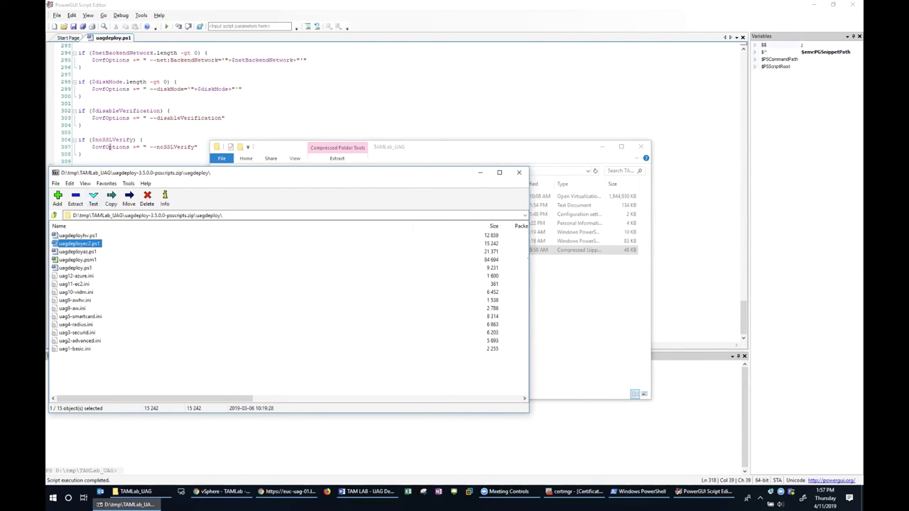
click(87, 236)
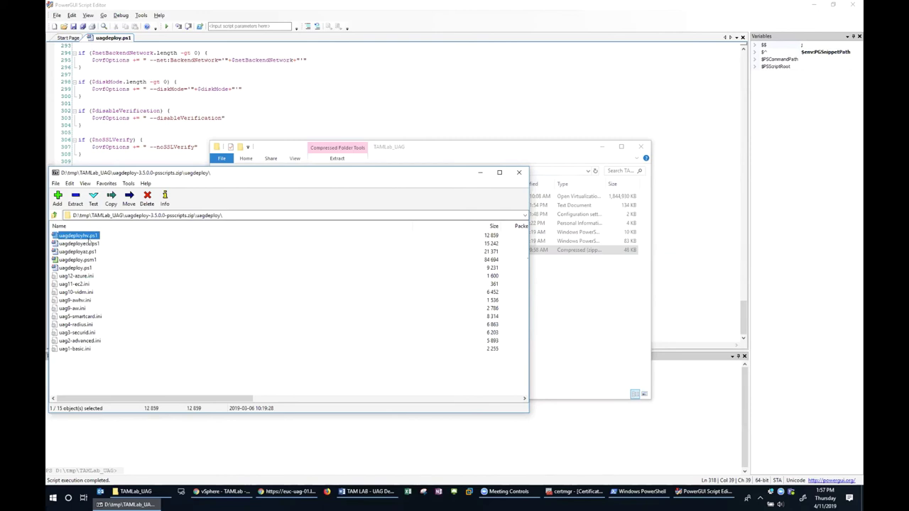
drag(90, 242, 597, 336)
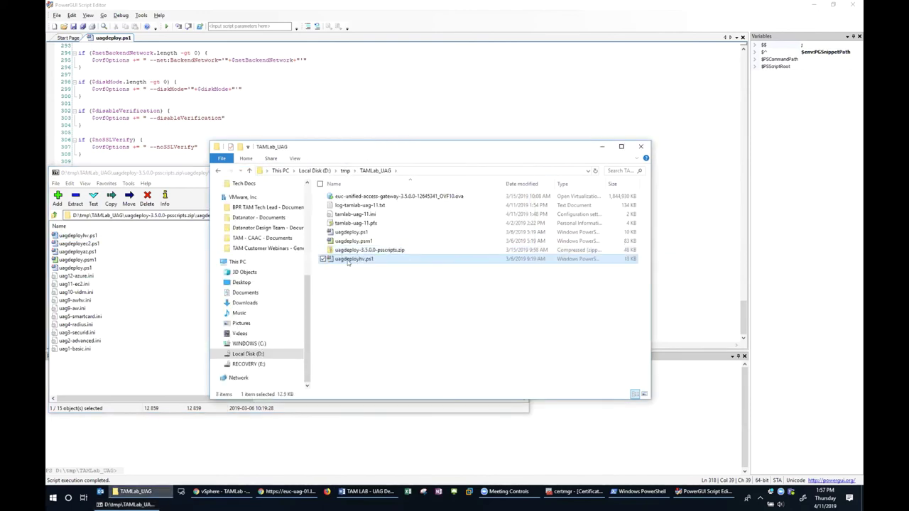
right_click(348, 261)
click(341, 267)
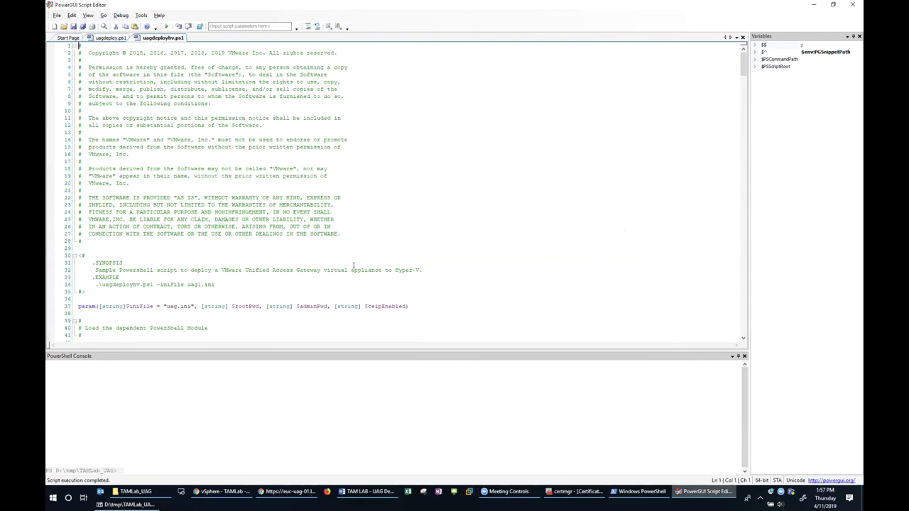
scroll(673, 91, down, 8)
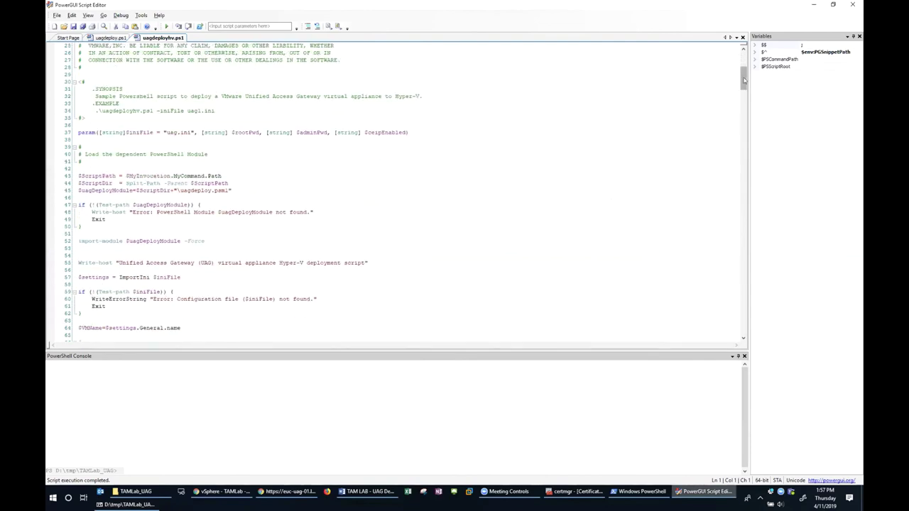
drag(744, 79, 744, 281)
drag(737, 329, 738, 331)
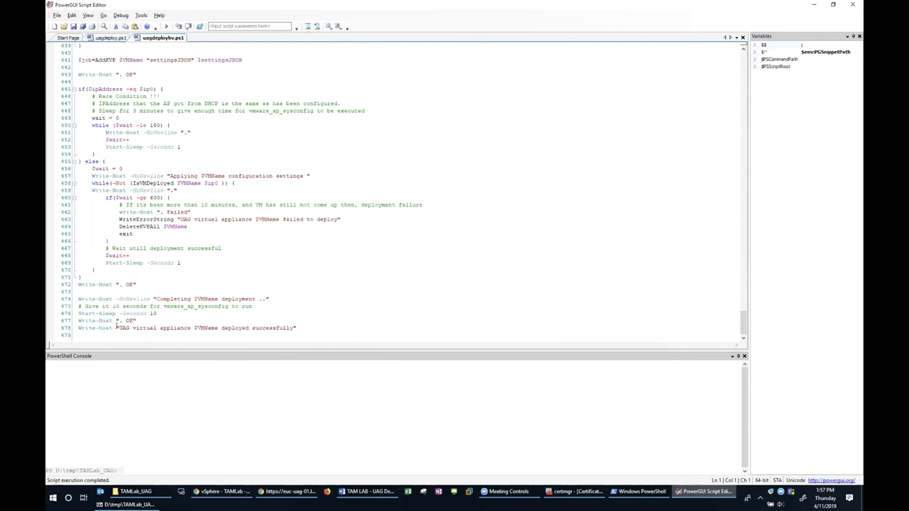
mouse_move(141, 314)
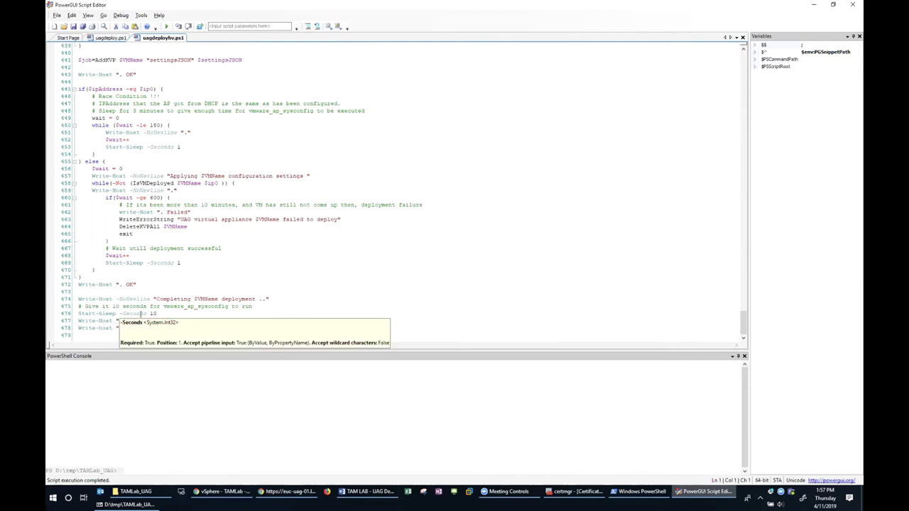
scroll(141, 314, up, 3)
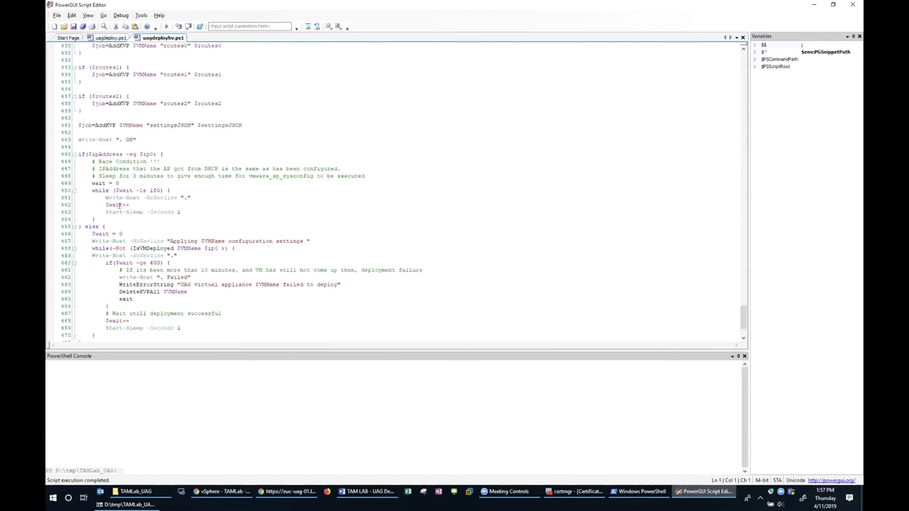
scroll(127, 265, up, 12)
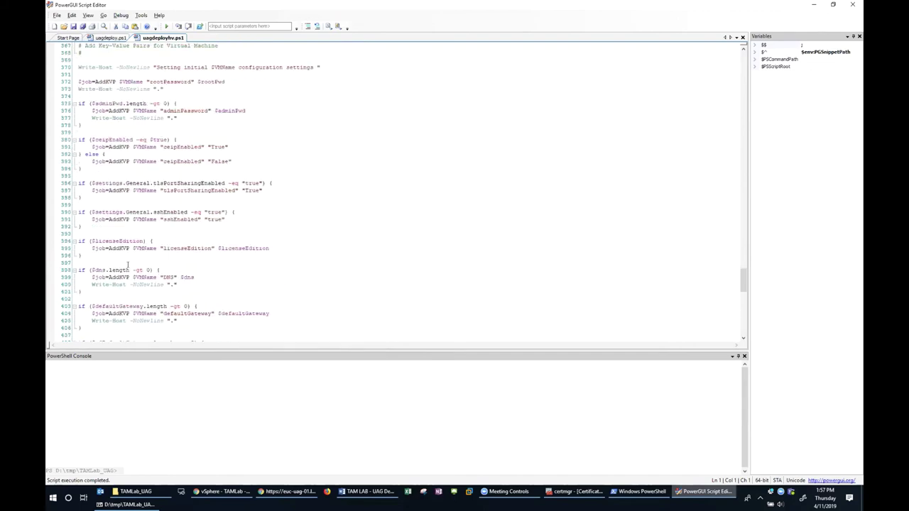
scroll(128, 264, up, 20)
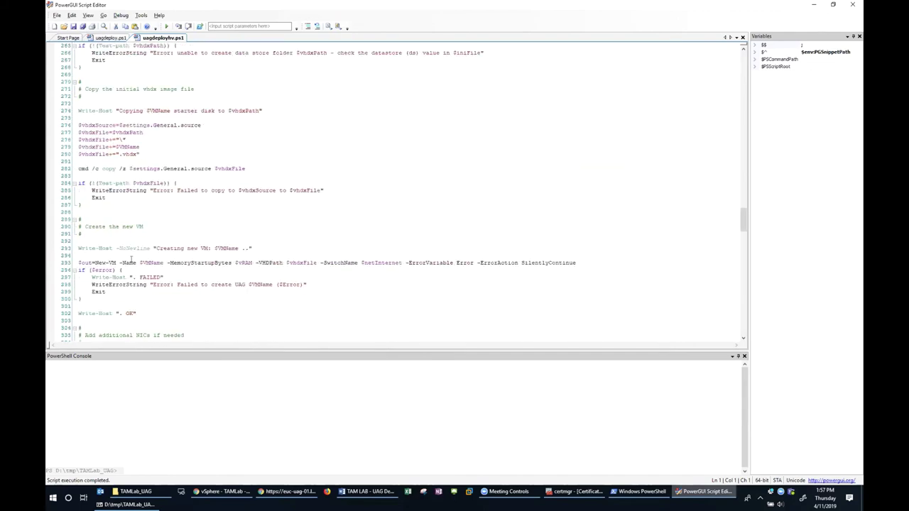
scroll(130, 259, up, 20)
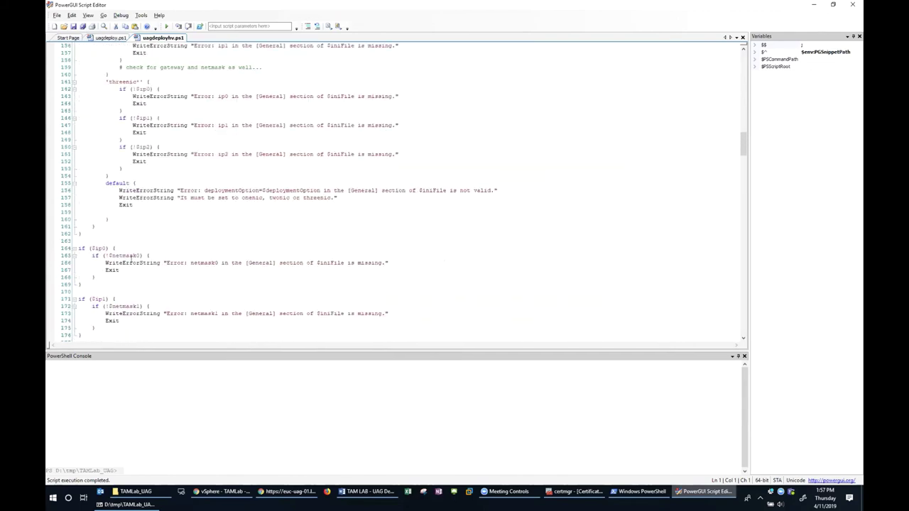
scroll(130, 257, up, 20)
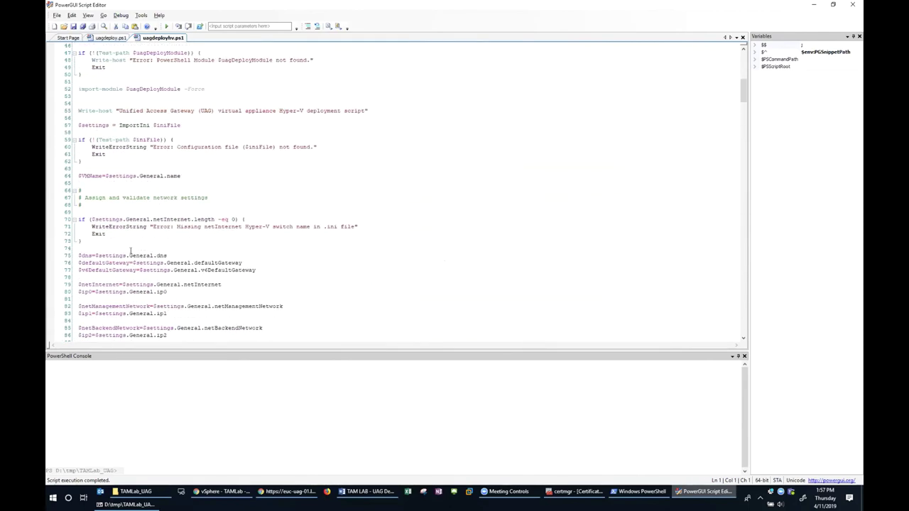
scroll(130, 250, up, 1)
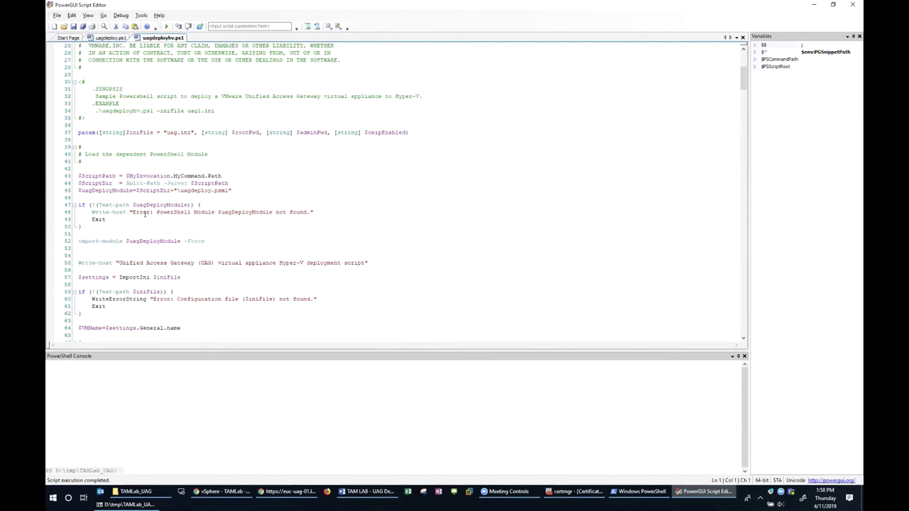
click(147, 213)
scroll(147, 231, down, 4)
scroll(148, 237, down, 2)
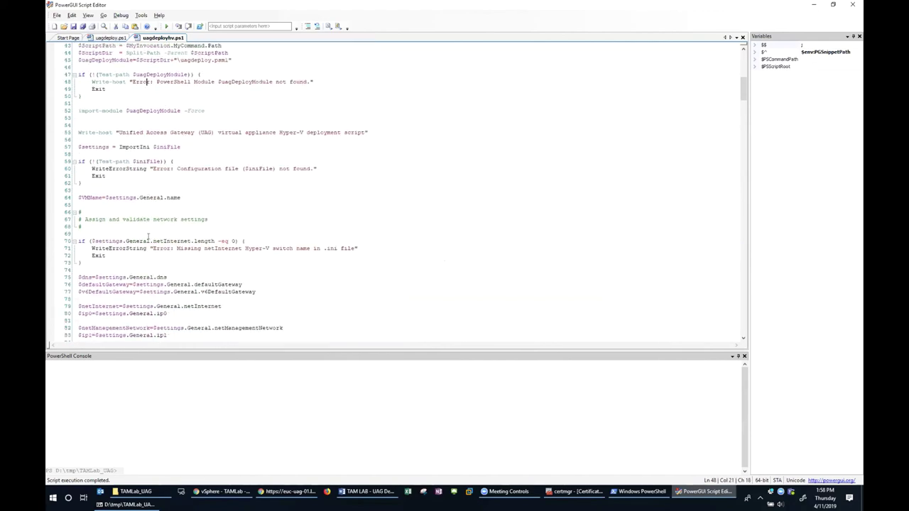
scroll(149, 236, down, 14)
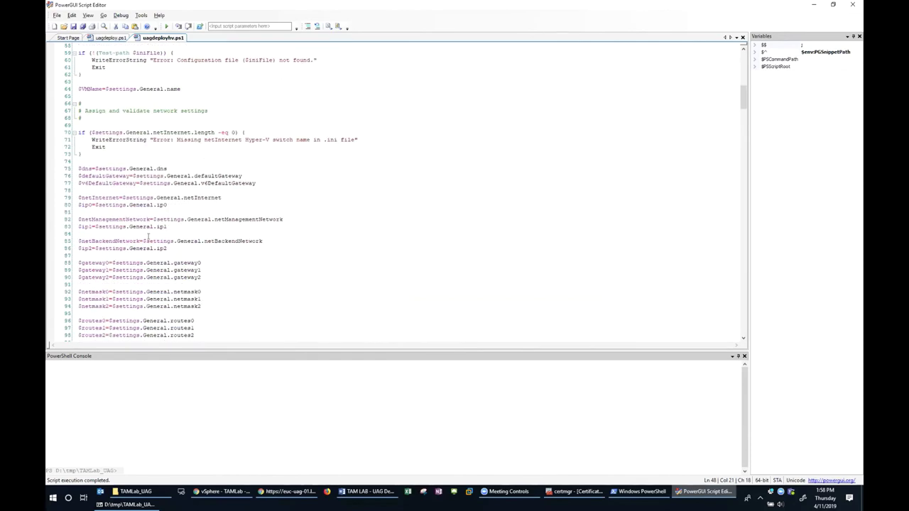
scroll(148, 237, down, 4)
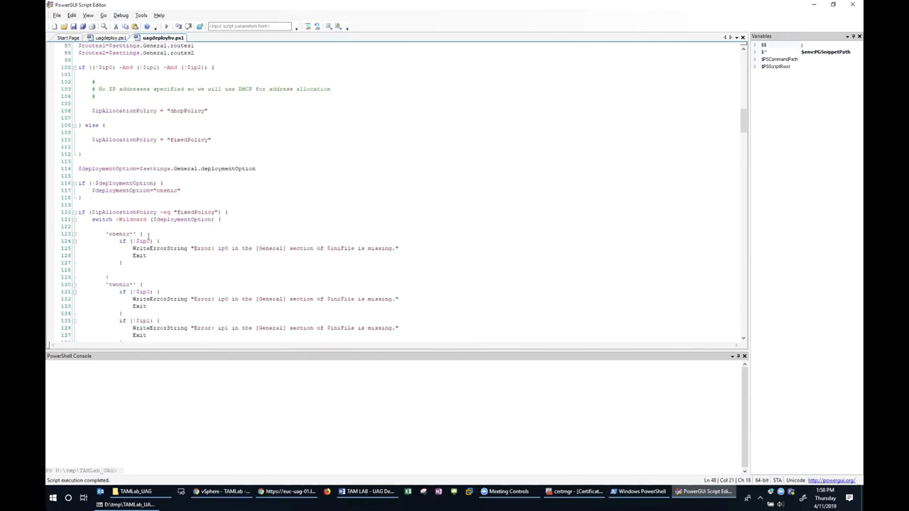
scroll(149, 237, down, 7)
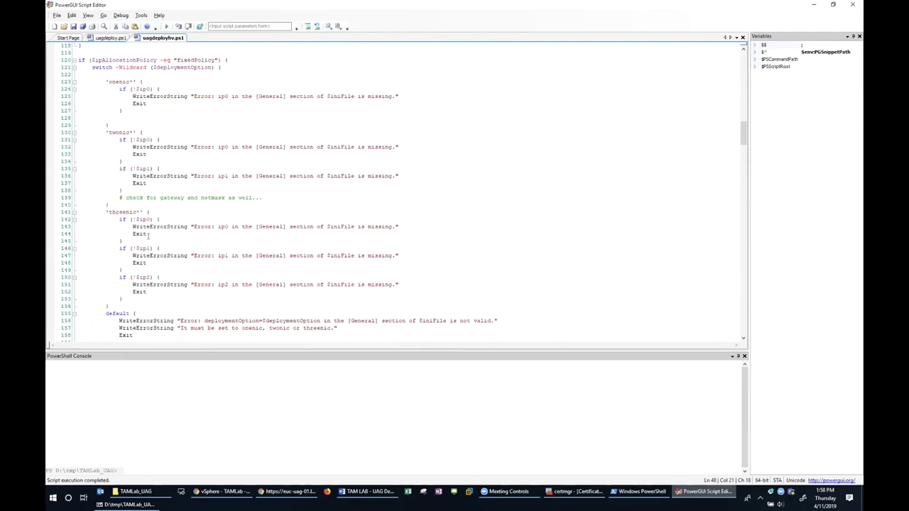
scroll(149, 236, down, 6)
scroll(148, 237, down, 14)
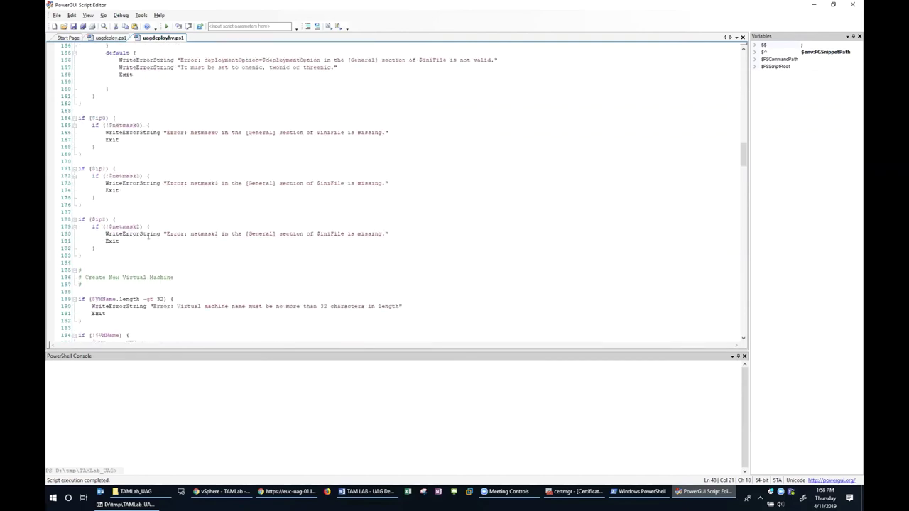
scroll(149, 236, down, 11)
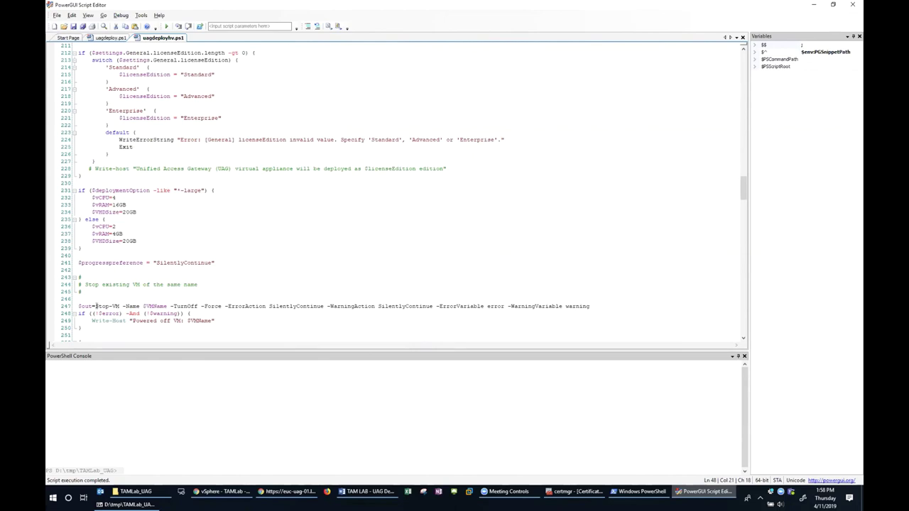
drag(95, 306, 123, 306)
scroll(119, 264, down, 4)
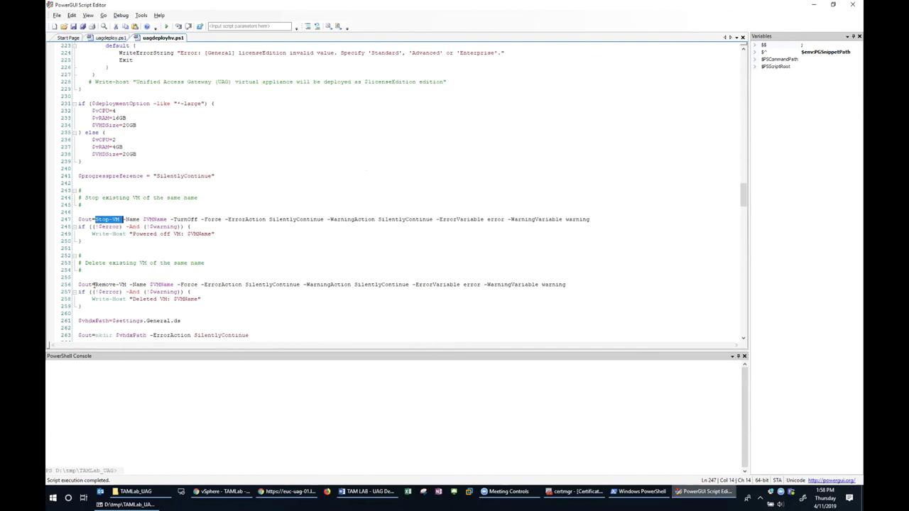
click(95, 284)
scroll(95, 284, down, 4)
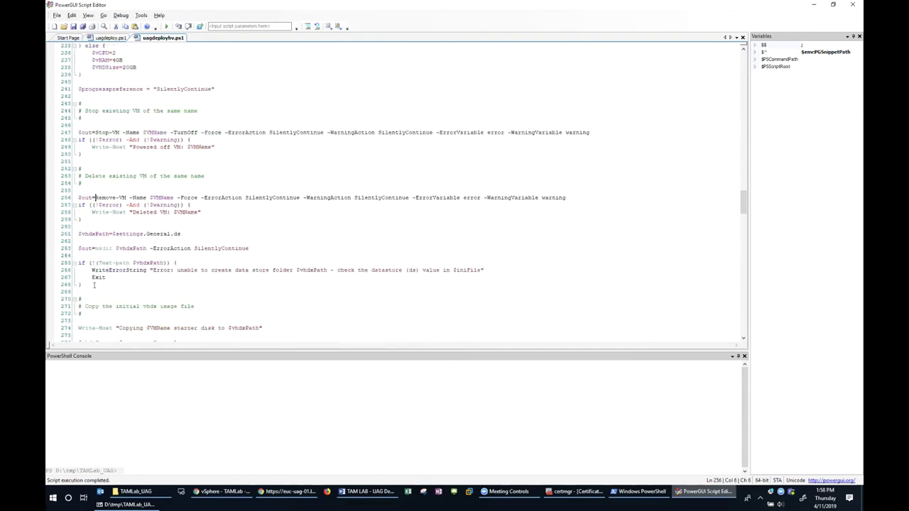
double_click(125, 248)
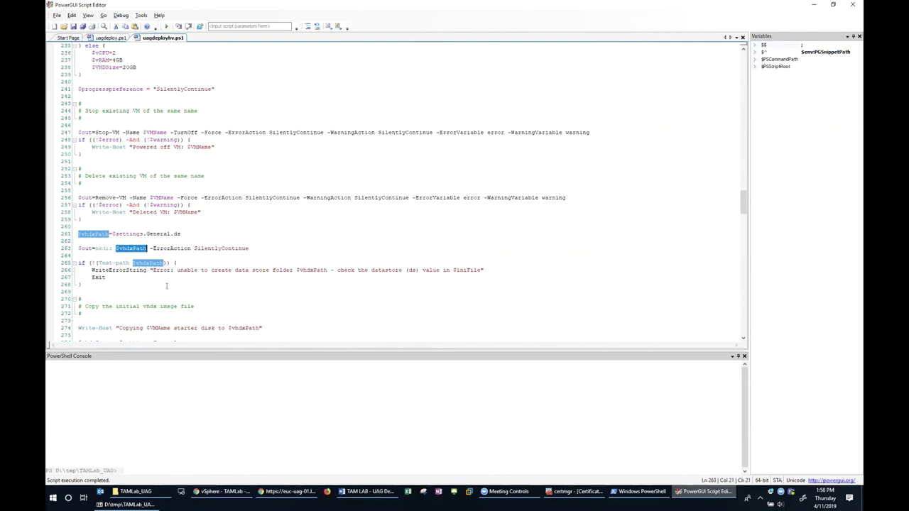
click(166, 285)
scroll(166, 285, down, 2)
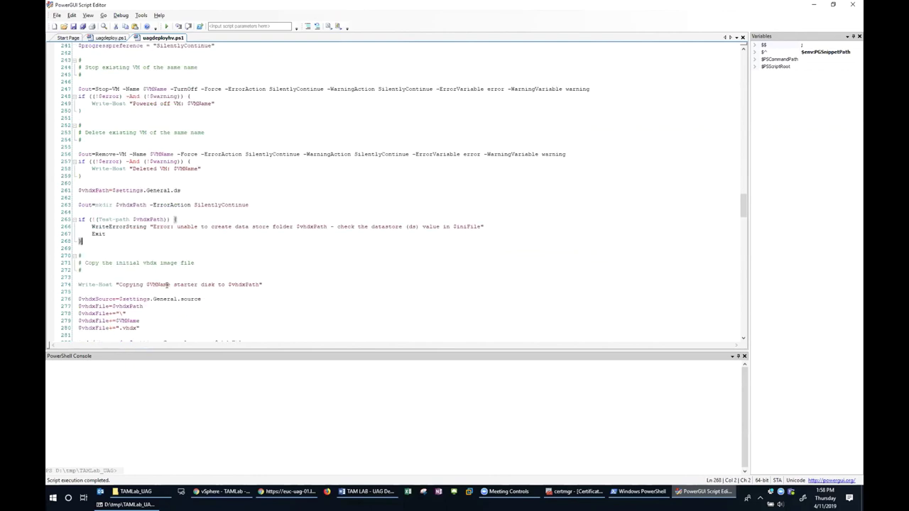
scroll(166, 285, down, 3)
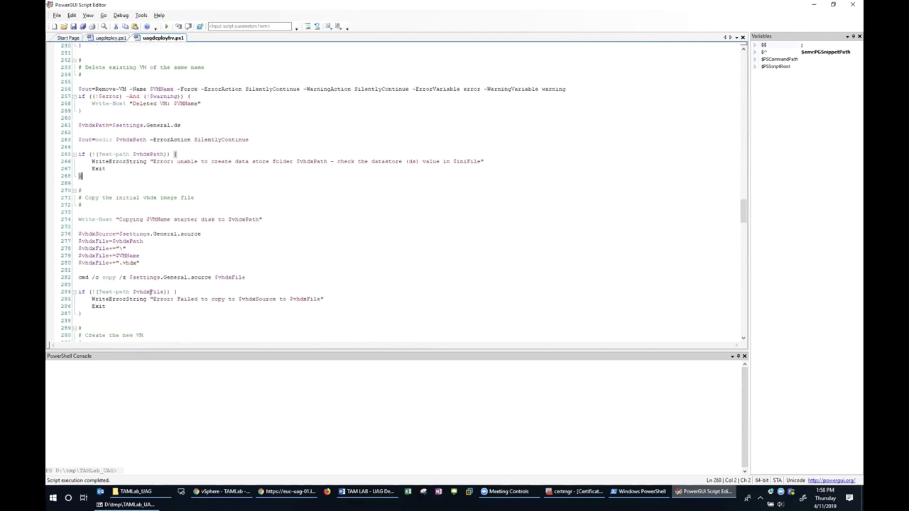
click(81, 277)
scroll(90, 278, down, 5)
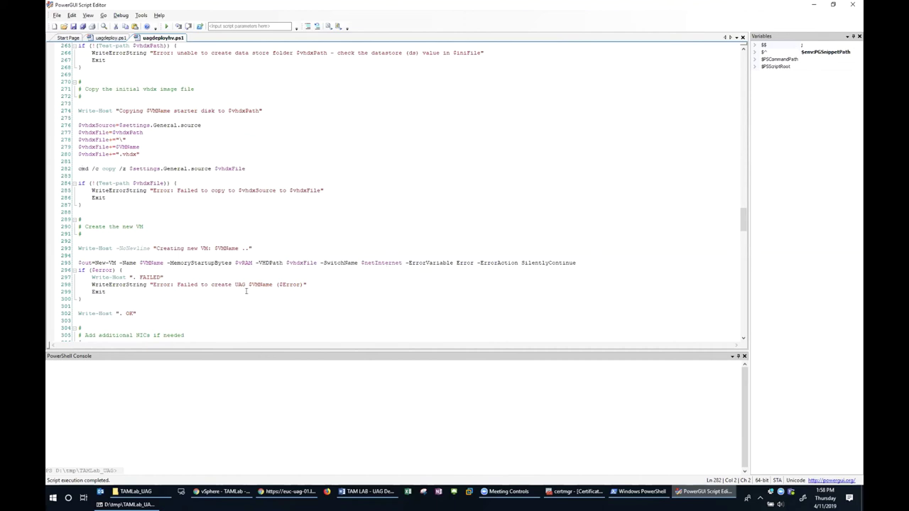
scroll(247, 291, down, 5)
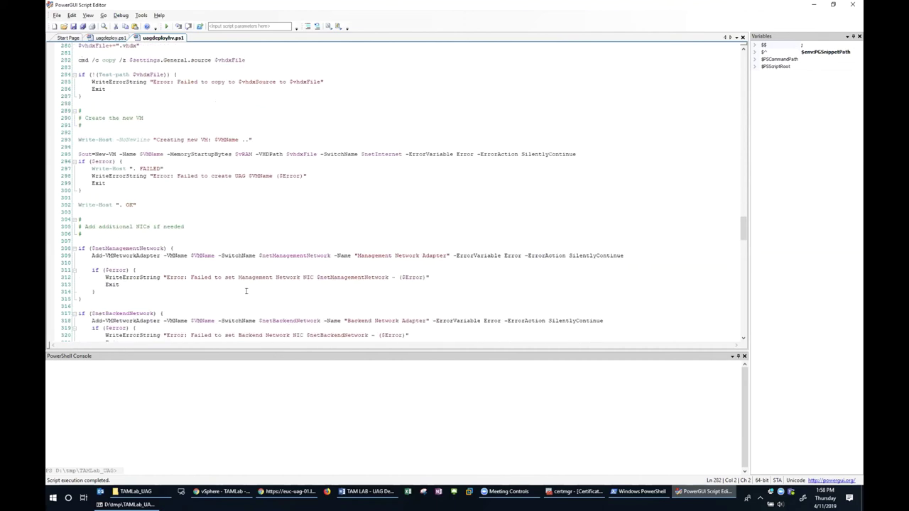
scroll(247, 291, up, 2)
double_click(150, 119)
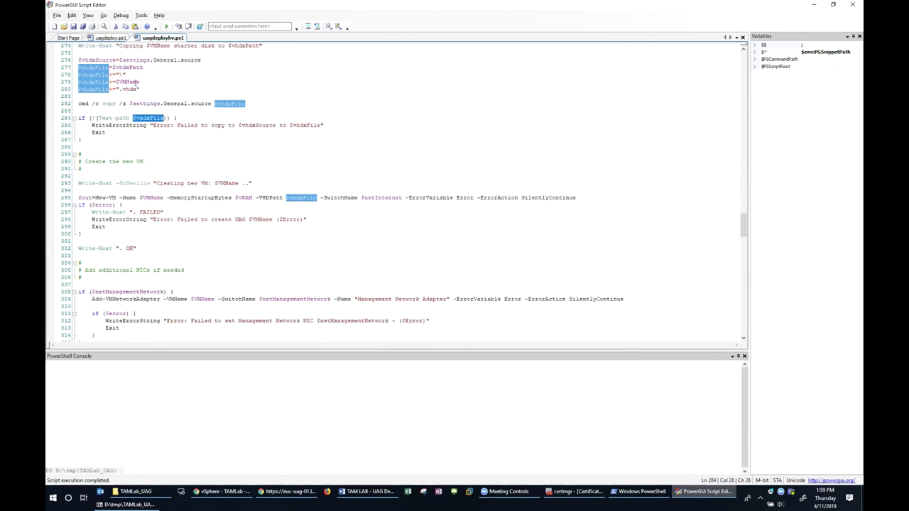
click(230, 147)
click(132, 491)
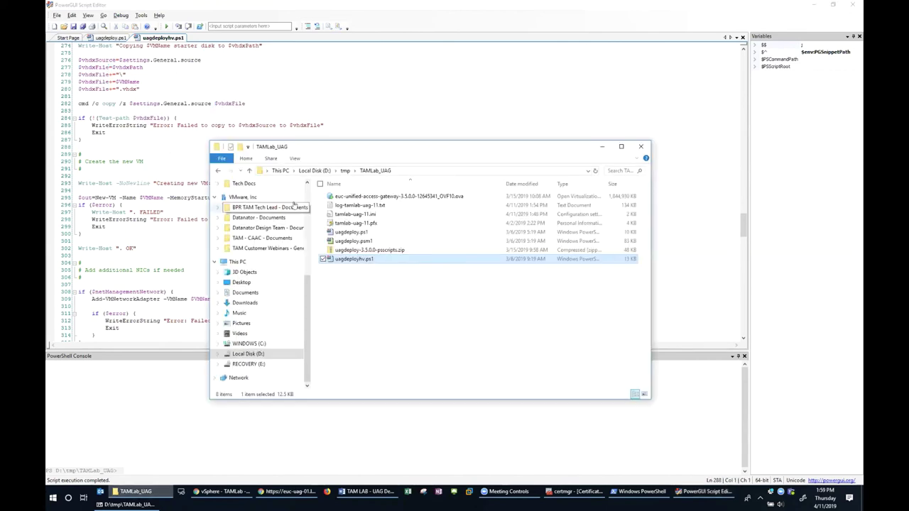
click(352, 196)
right_click(351, 197)
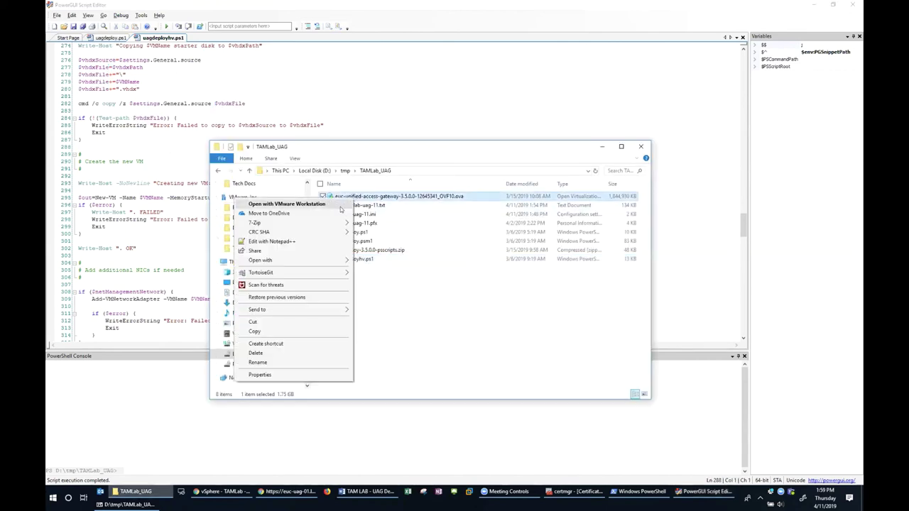
mouse_move(322, 224)
click(378, 226)
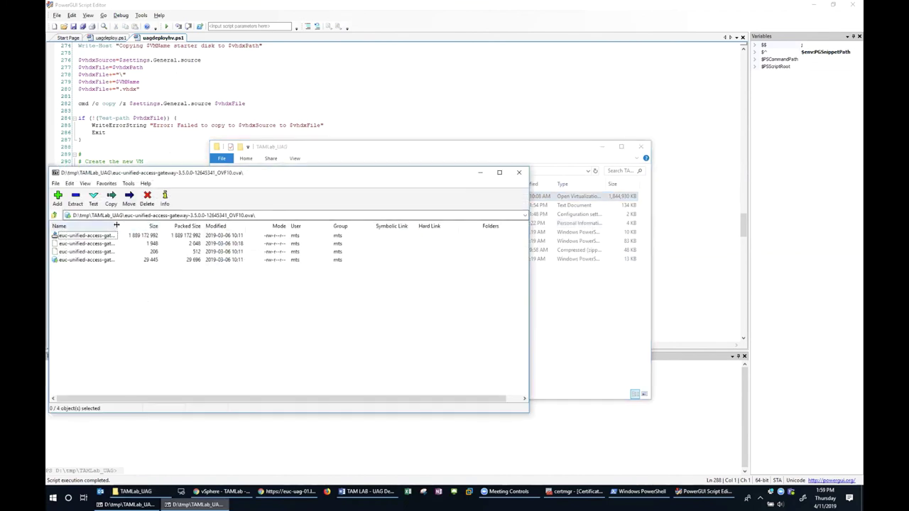
drag(116, 225, 256, 225)
click(182, 237)
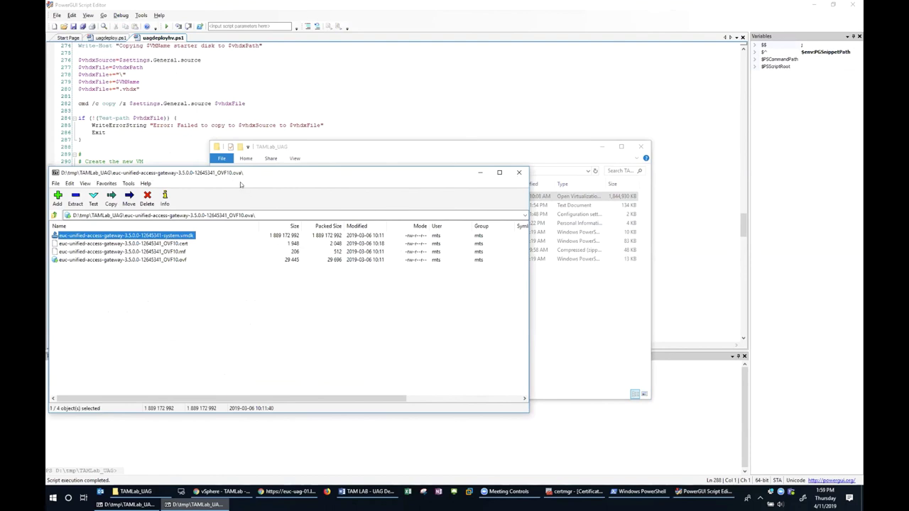
drag(345, 173, 512, 187)
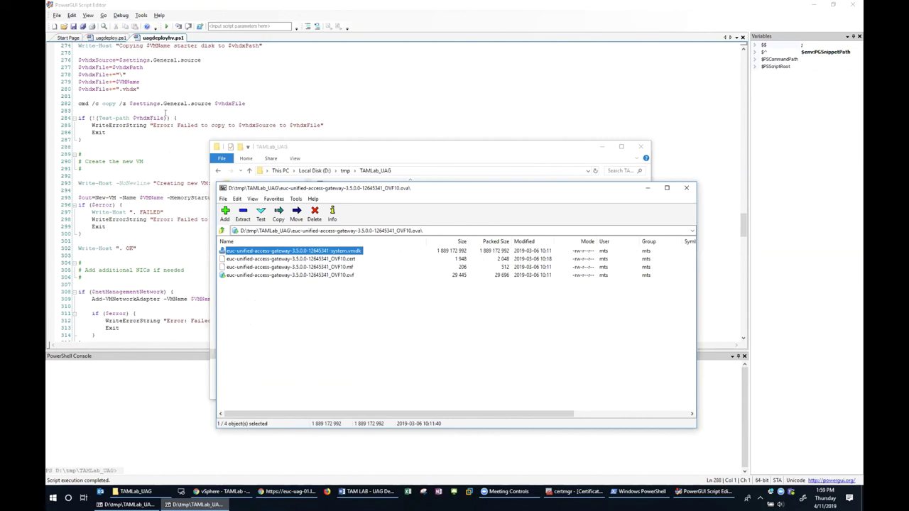
click(686, 187)
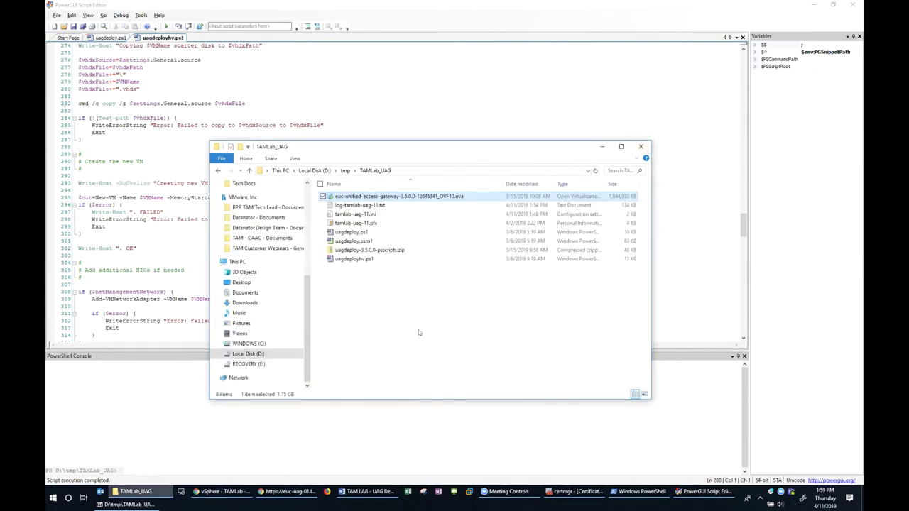
click(269, 96)
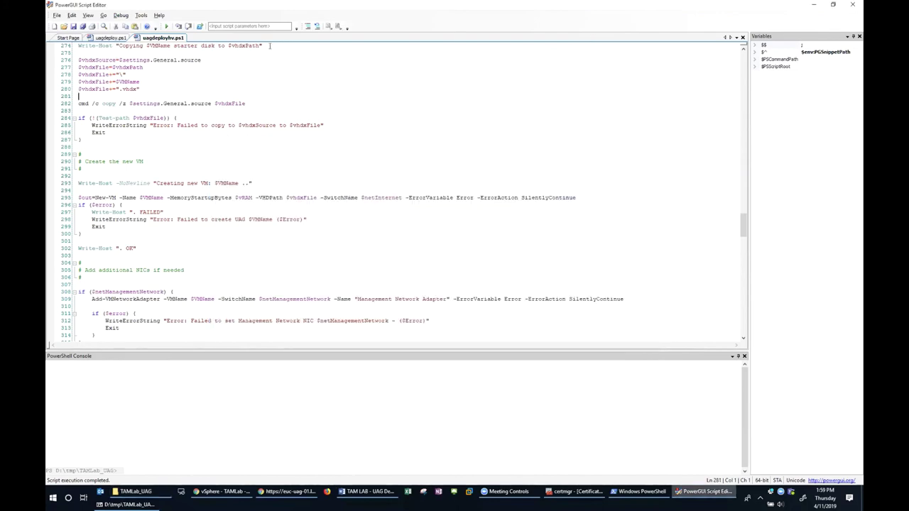
View the tamlab-uag-11 VM summary in vSphere, then enter 'tamlab' in a new browser tab
click(106, 37)
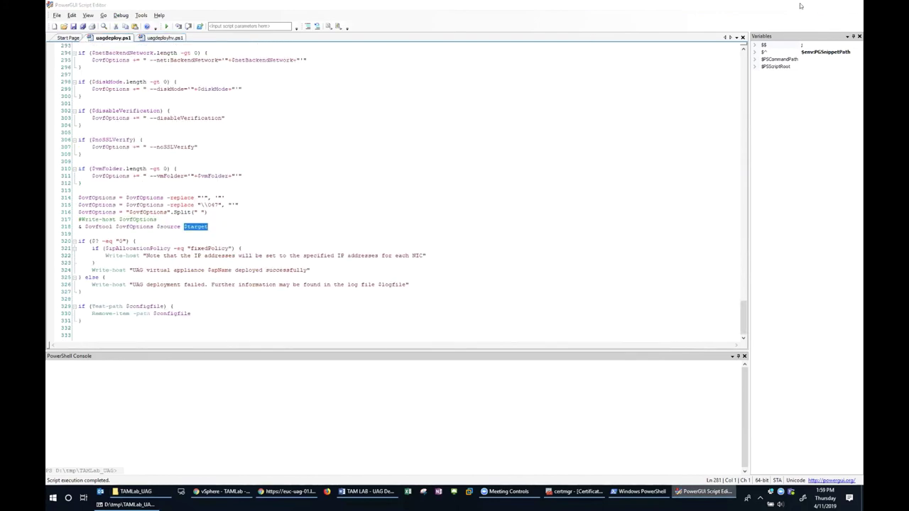
click(814, 4)
click(114, 7)
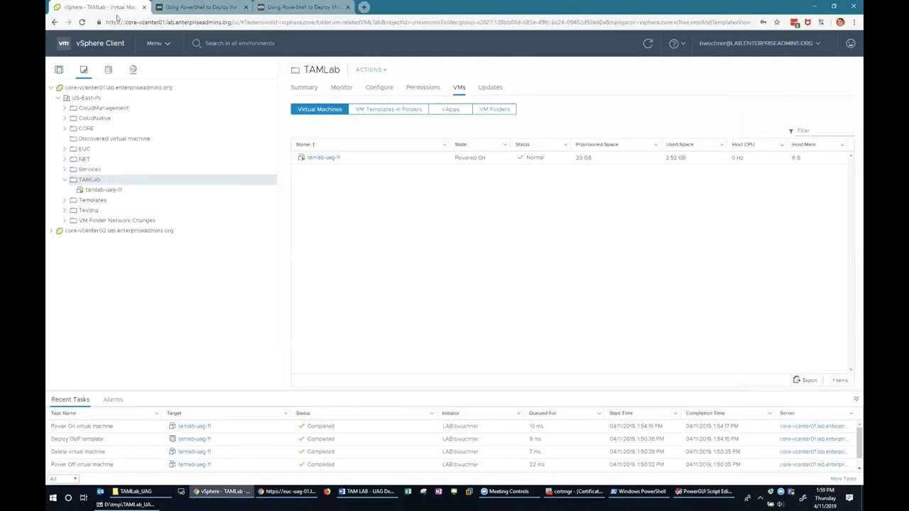
click(316, 157)
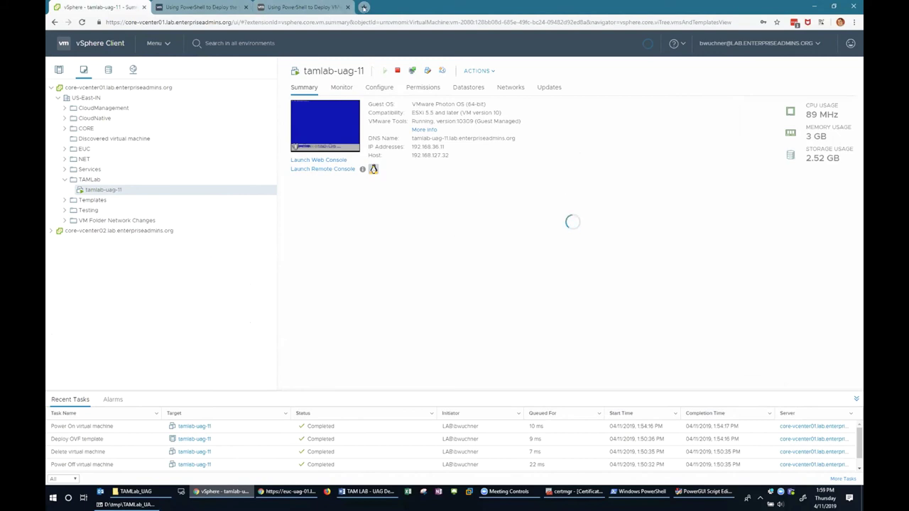
click(363, 7)
text(tamlab)
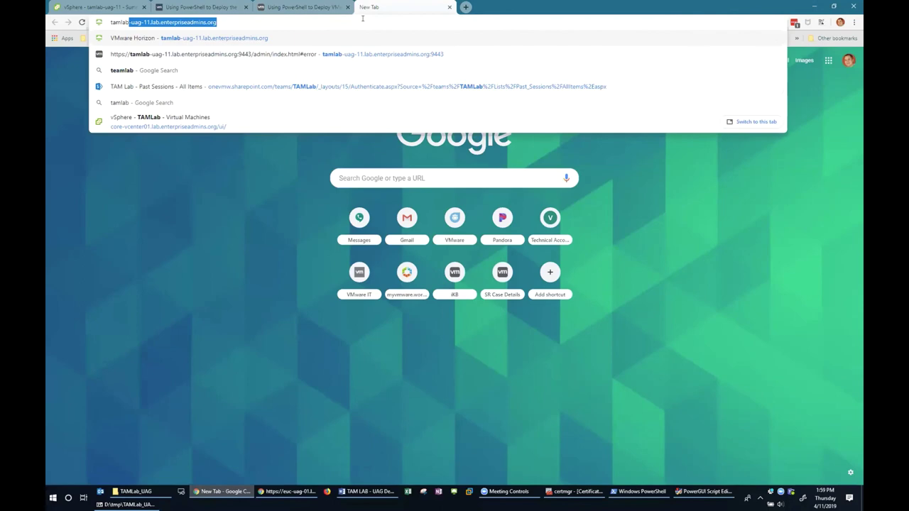
Load the gateway admin page at the autocompleted host on port :9443 and reach the login page
key(End)
text(:9443)
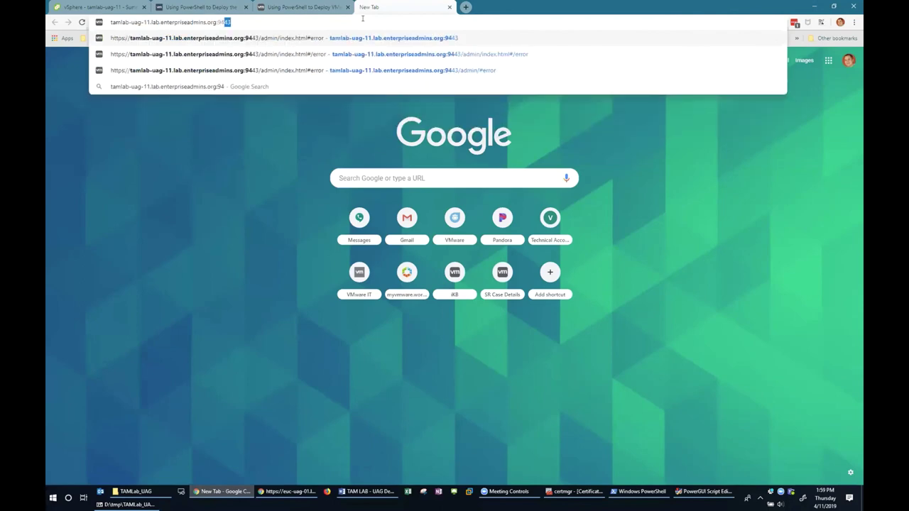
key(Return)
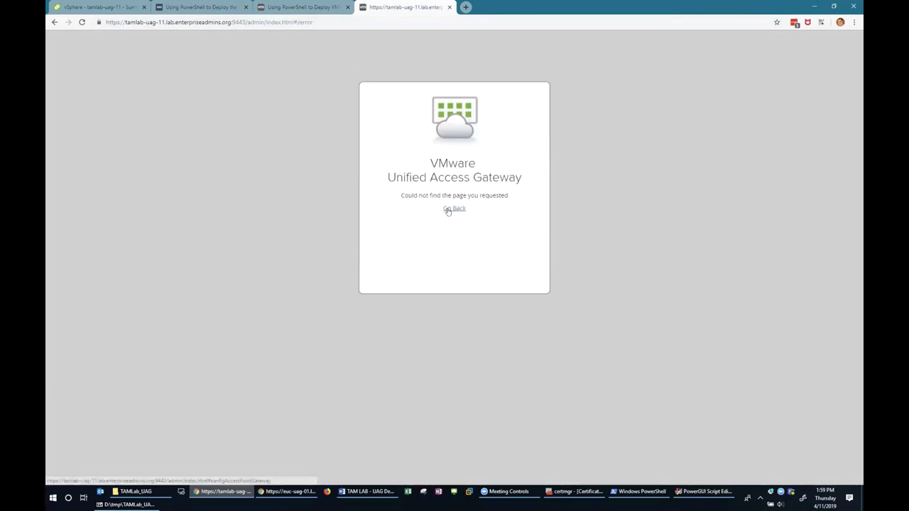
click(453, 209)
Sign in with the admin username and password and choose Configure Manually
click(441, 204)
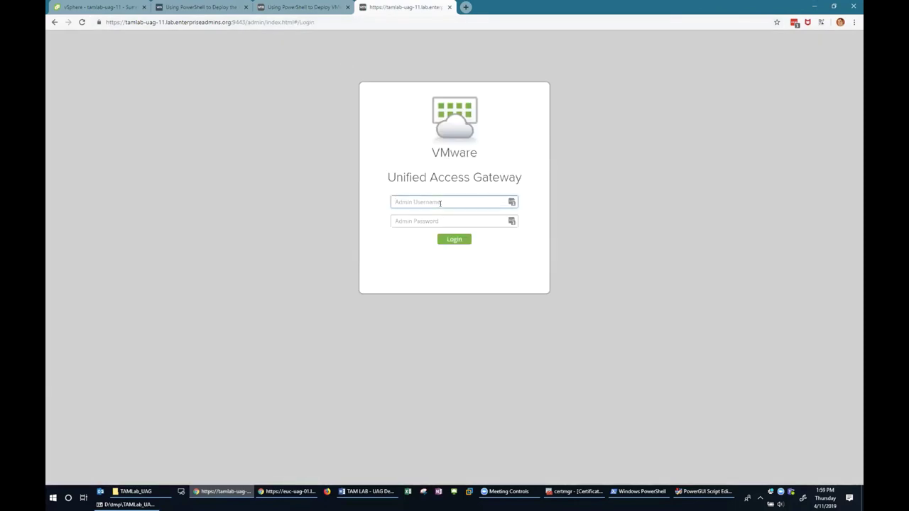
text(admin)
key(Tab)
text(•••••)
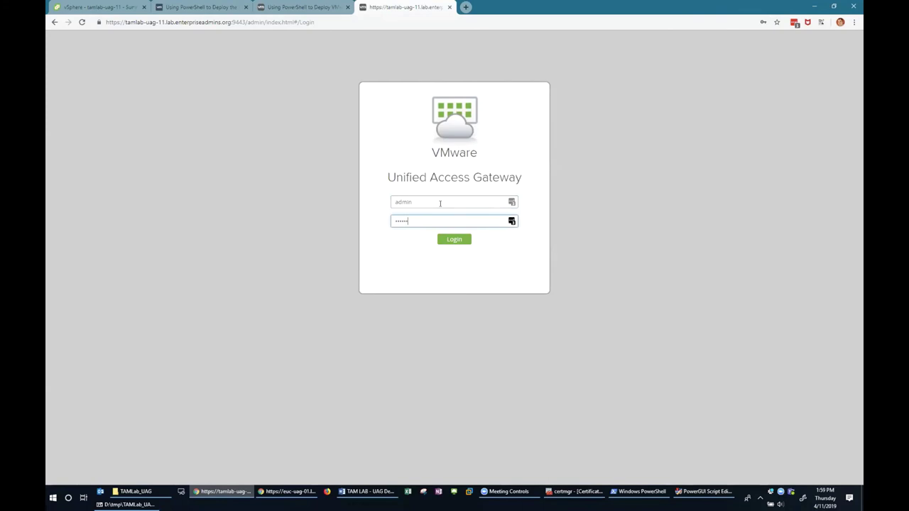
click(454, 240)
click(668, 222)
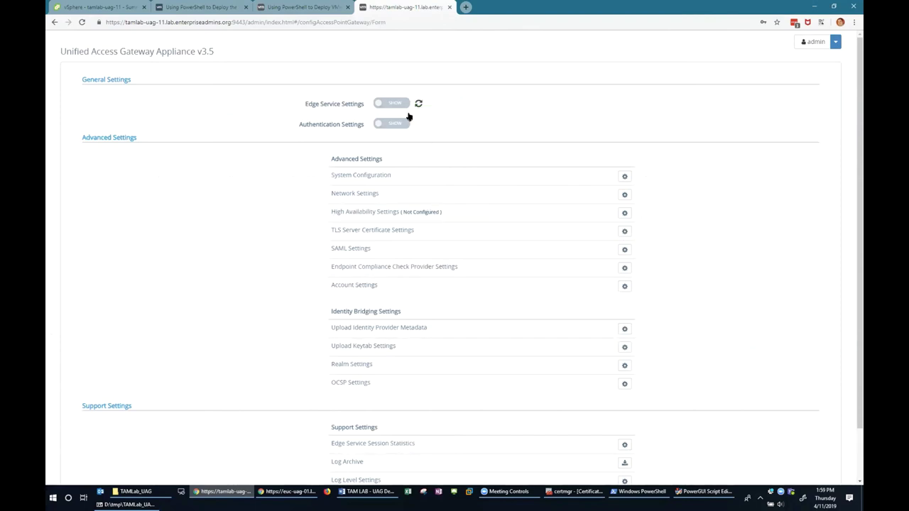
Show Edge Service Settings, inspect Horizon's settings without changes, and show Authentication Settings
click(399, 105)
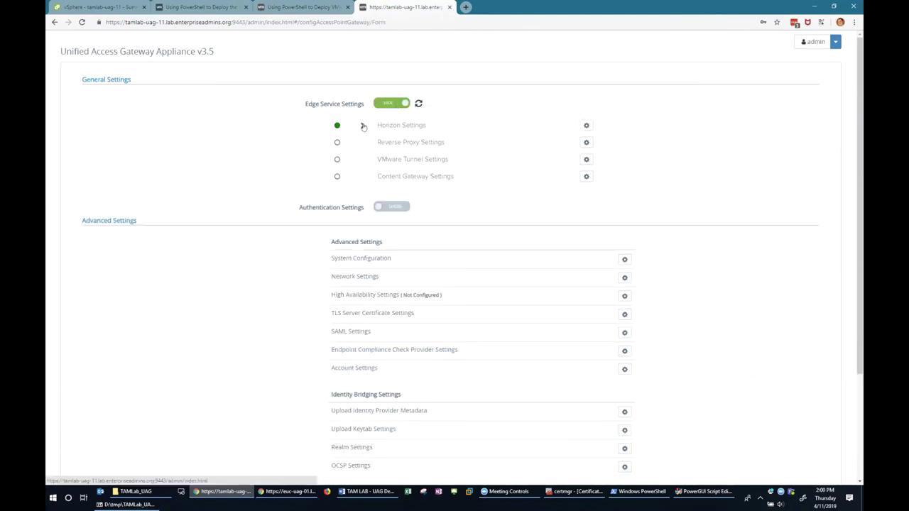
click(362, 125)
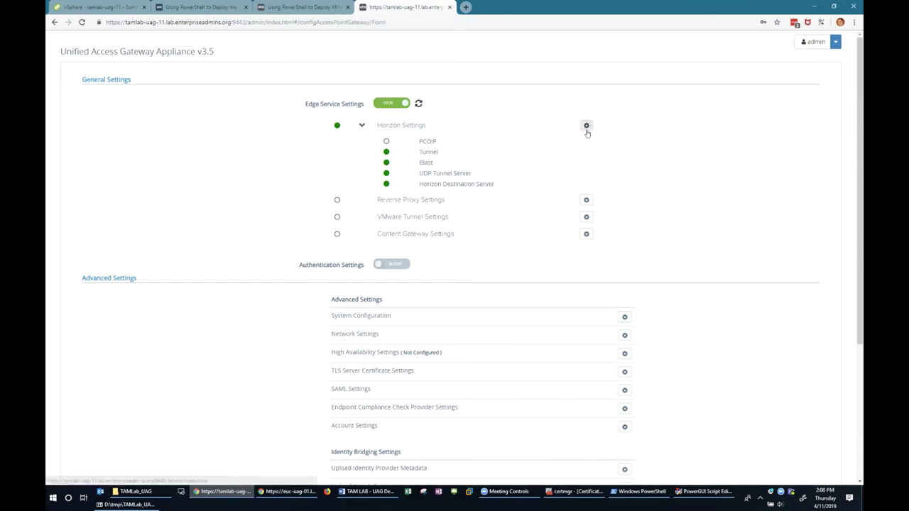
click(587, 126)
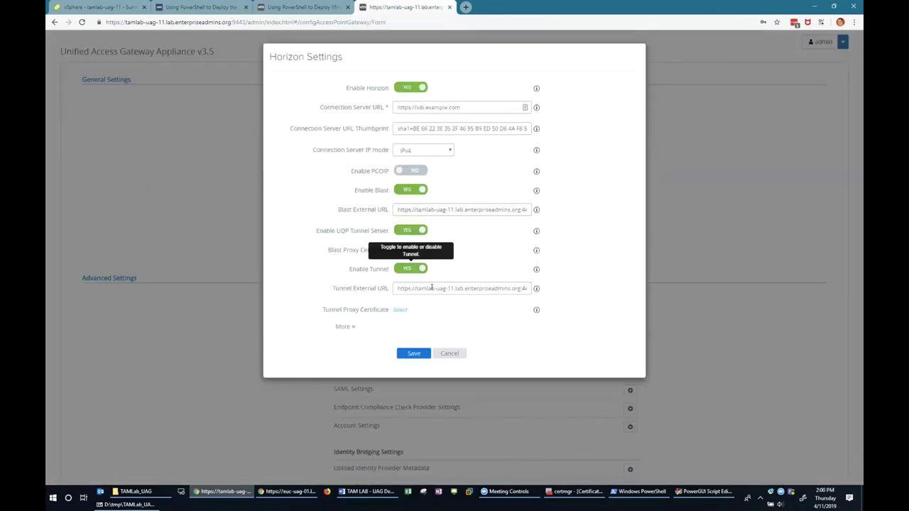
click(450, 355)
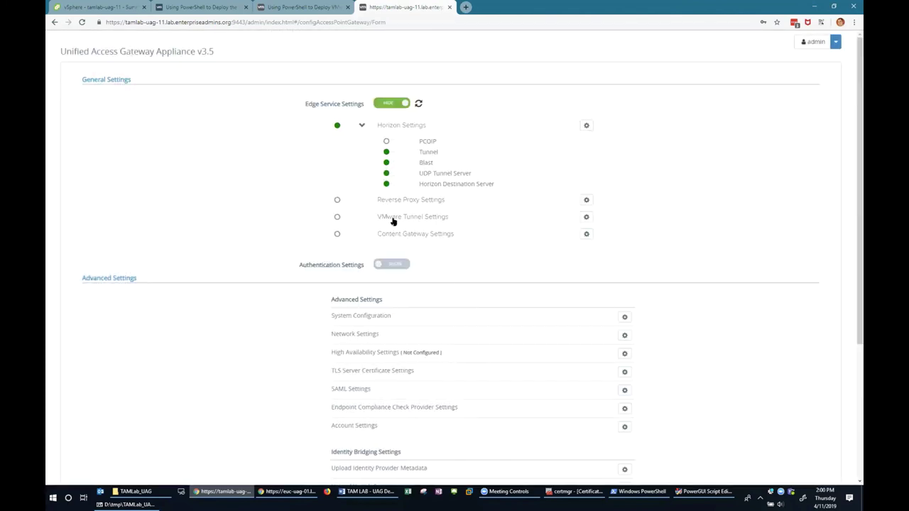
click(400, 264)
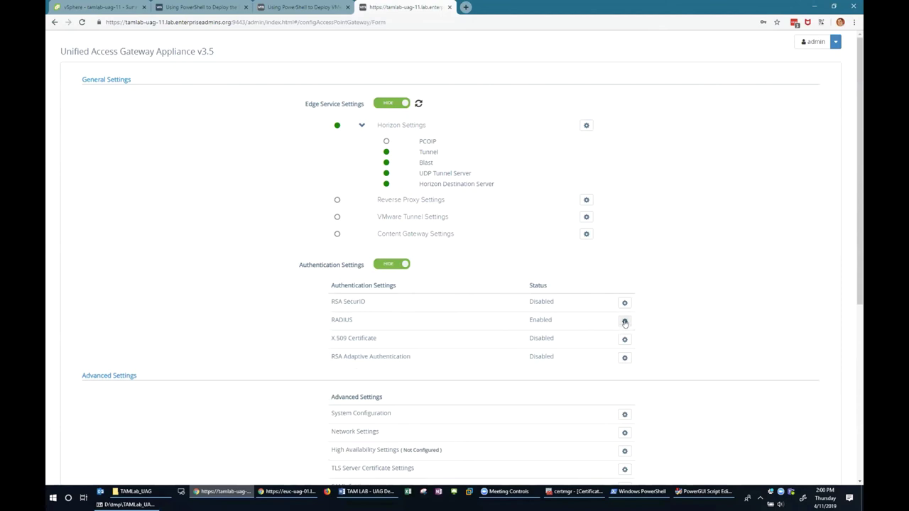
click(624, 321)
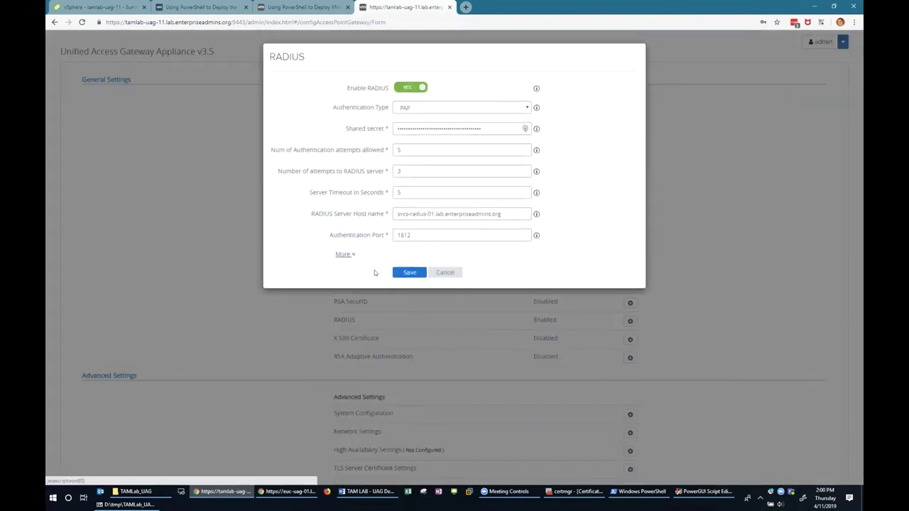
click(344, 254)
scroll(423, 358, down, 2)
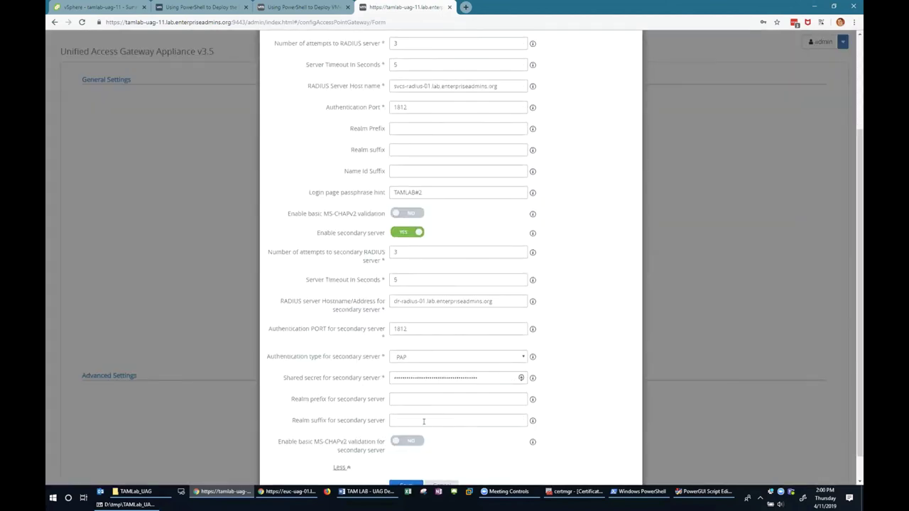
click(521, 377)
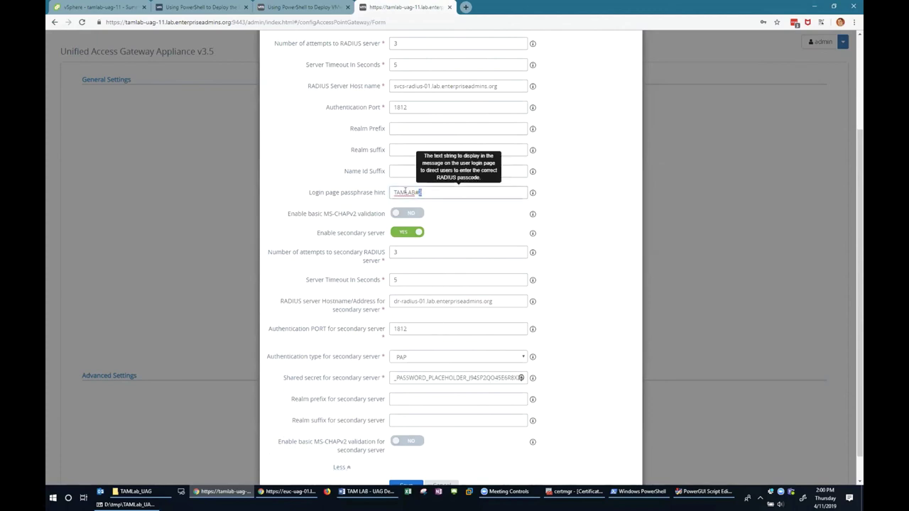
triple_click(433, 193)
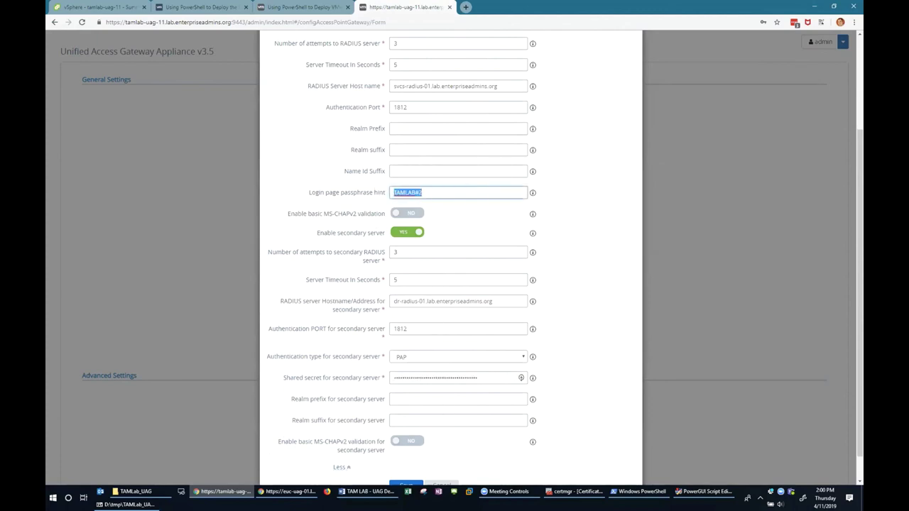
Connect to the gateway in Horizon Client and get a current passcode from the authenticator
click(454, 491)
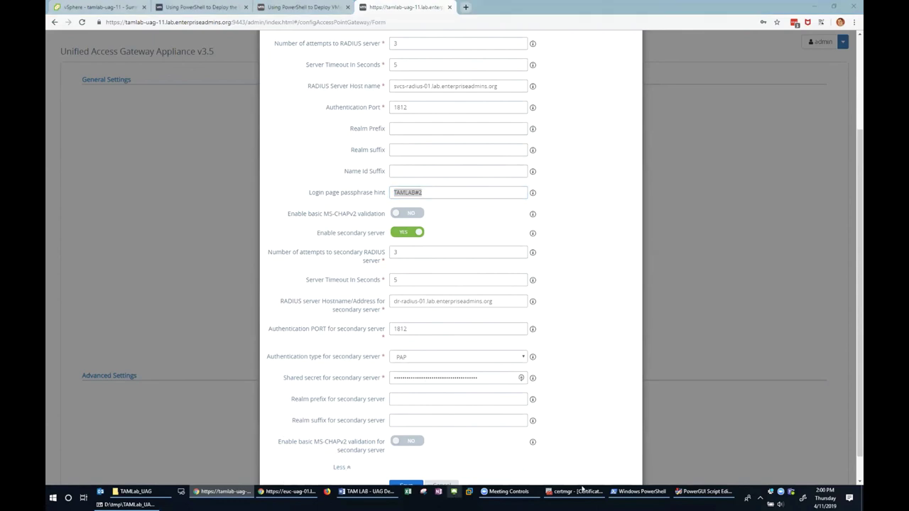
double_click(274, 160)
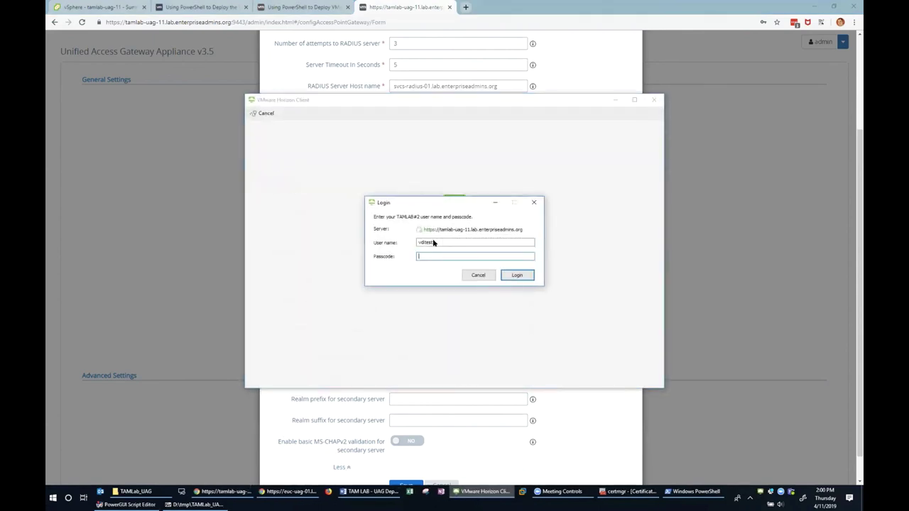
click(436, 256)
click(821, 23)
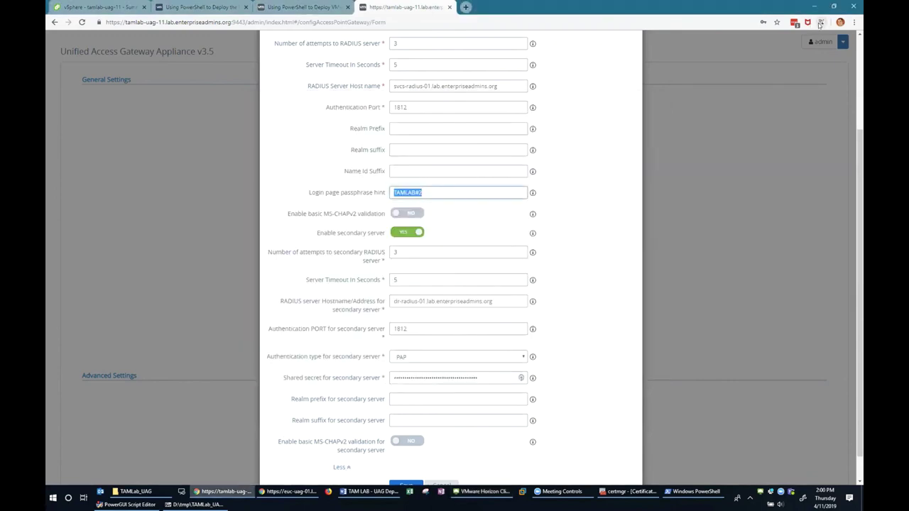
click(821, 22)
click(504, 494)
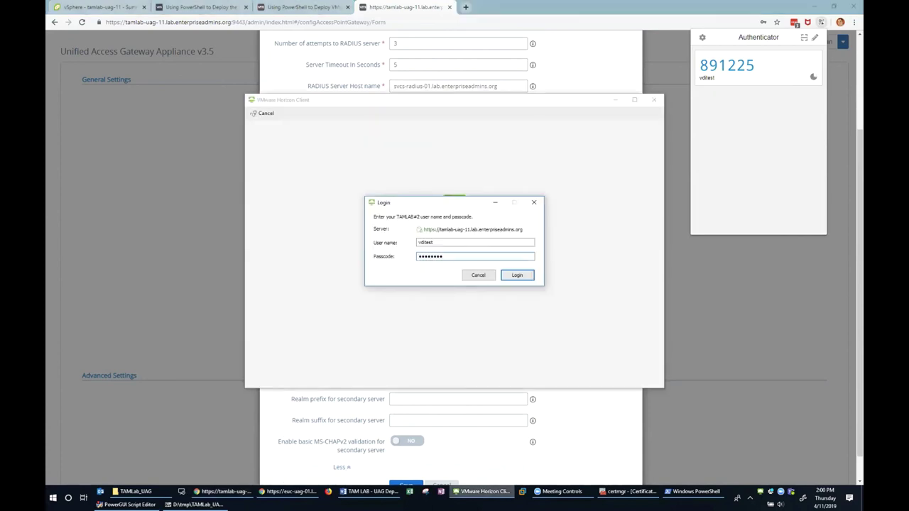
Submit the authenticator passcode and then the domain password to sign in
key(Return)
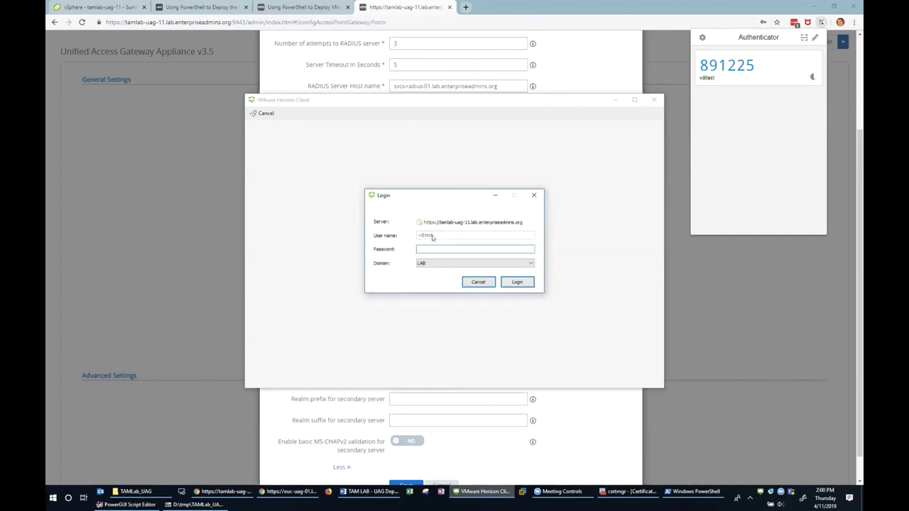
text(••••••••)
key(Return)
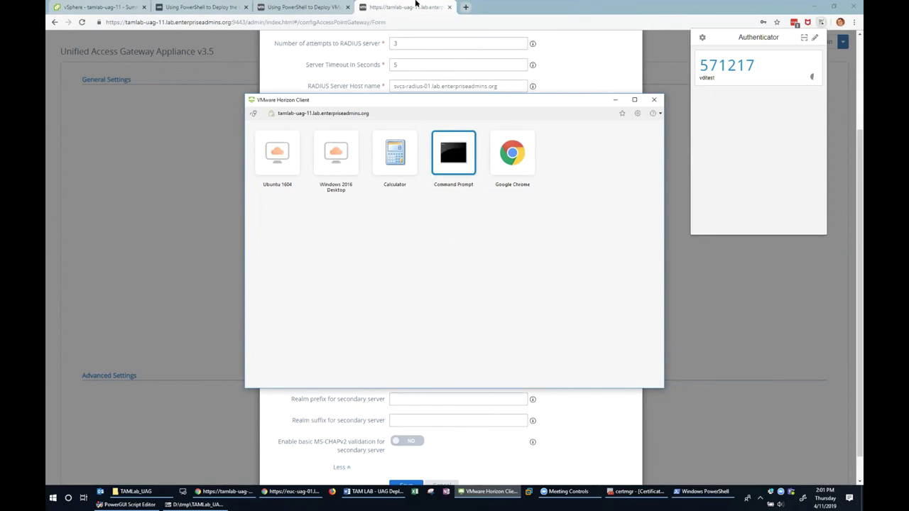
Close the RADIUS settings without saving and scroll down to Support Settings' export options
click(416, 6)
scroll(421, 218, up, 2)
scroll(420, 218, down, 2)
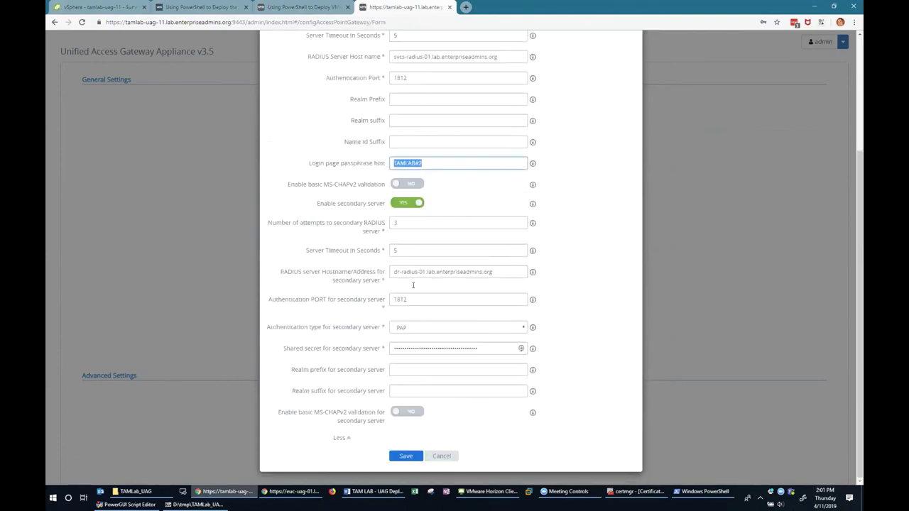
scroll(419, 220, up, 1)
scroll(423, 217, down, 1)
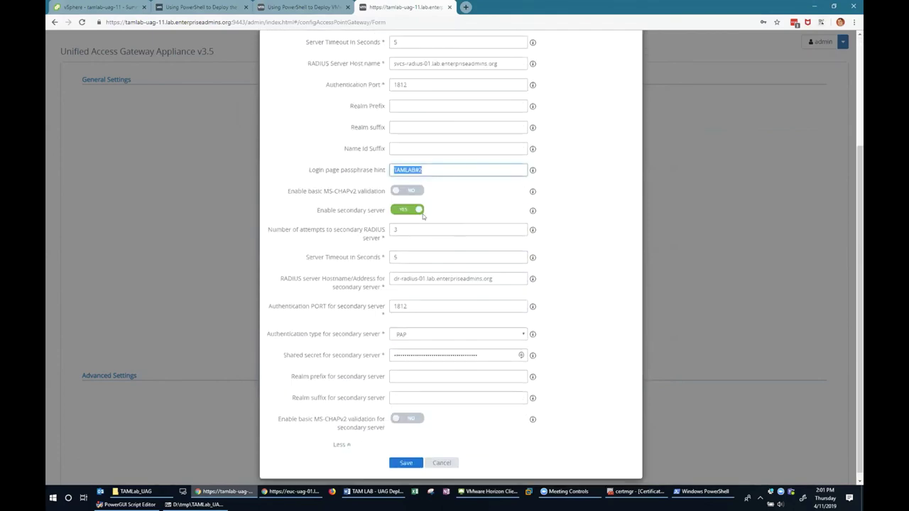
click(444, 457)
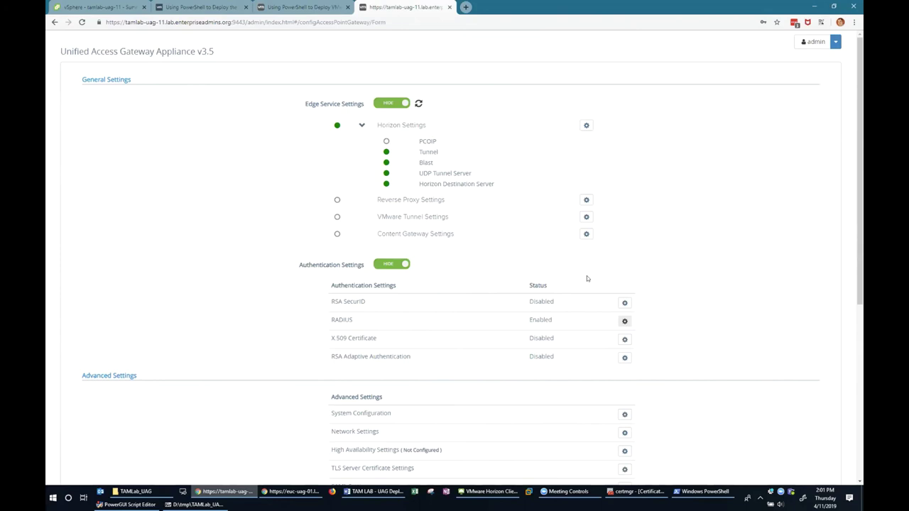
scroll(551, 215, down, 4)
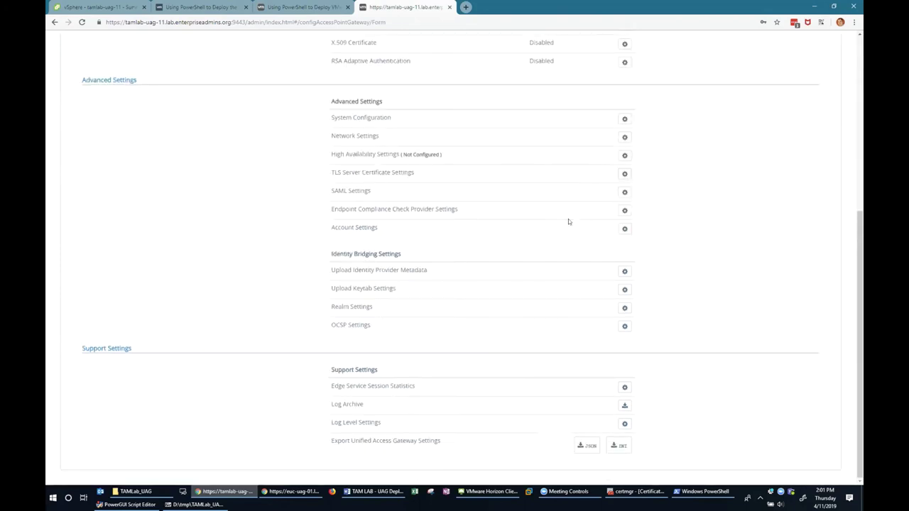
scroll(421, 137, up, 4)
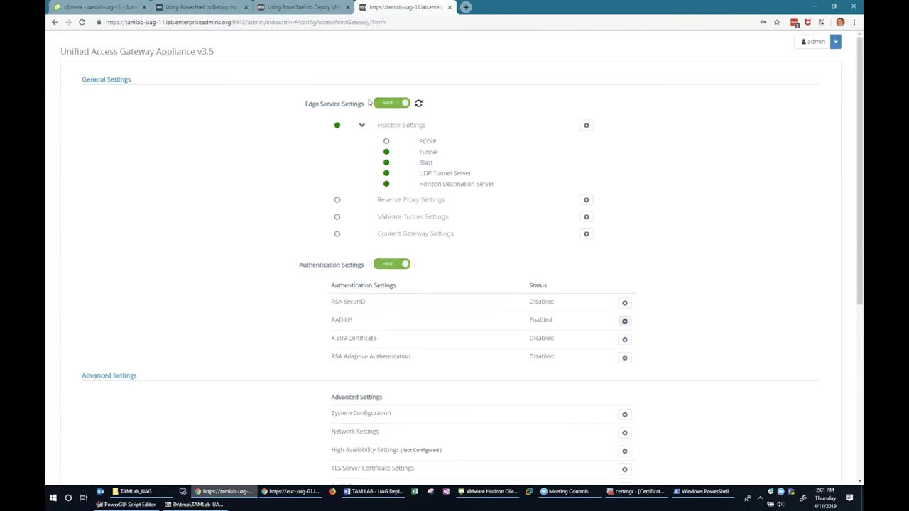
scroll(635, 98, down, 4)
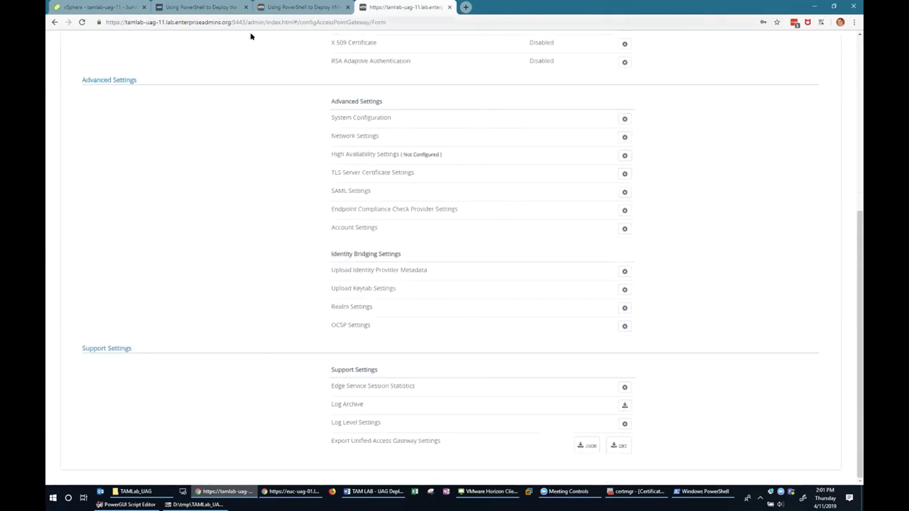
Export the gateway settings as an INI file, keep the download, and open UAG_Settings.ini
click(620, 447)
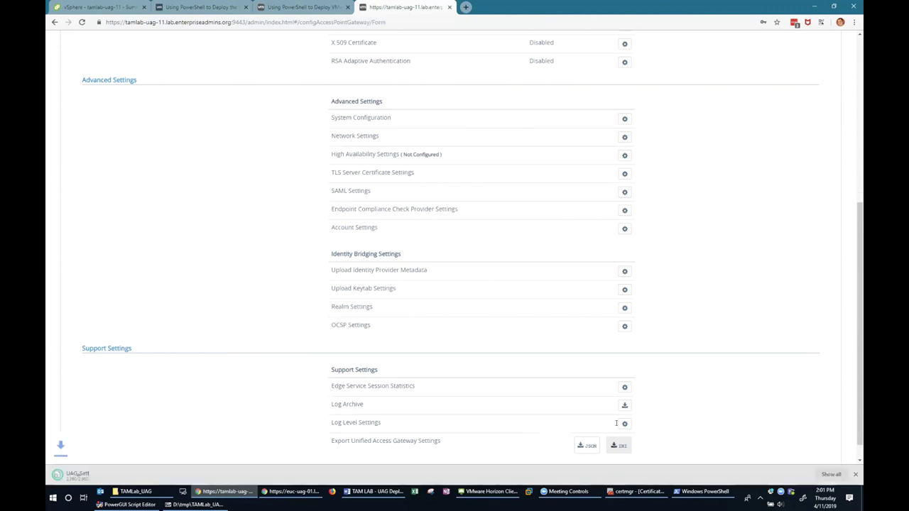
click(187, 474)
click(85, 474)
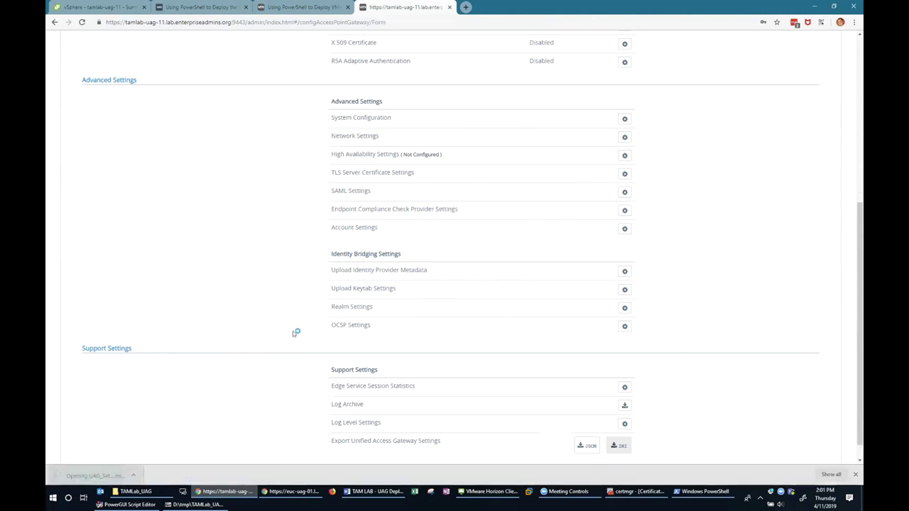
Maximize UAG_Settings.ini in Notepad, scroll through it, and snap it to the right half
double_click(239, 165)
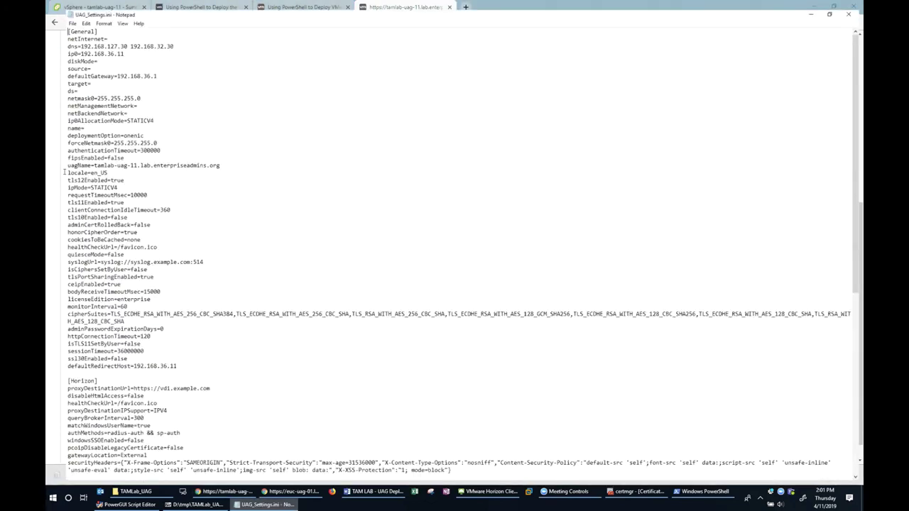
scroll(114, 244, down, 14)
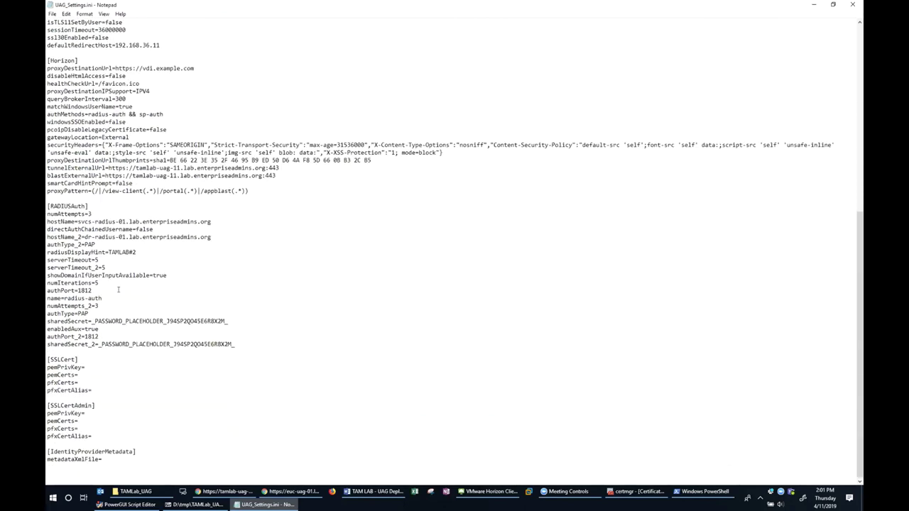
scroll(119, 290, up, 9)
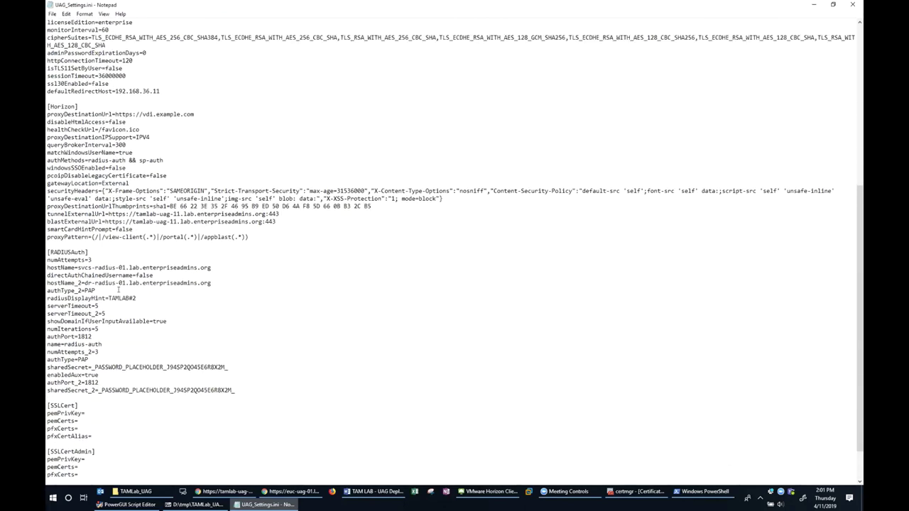
scroll(119, 291, up, 5)
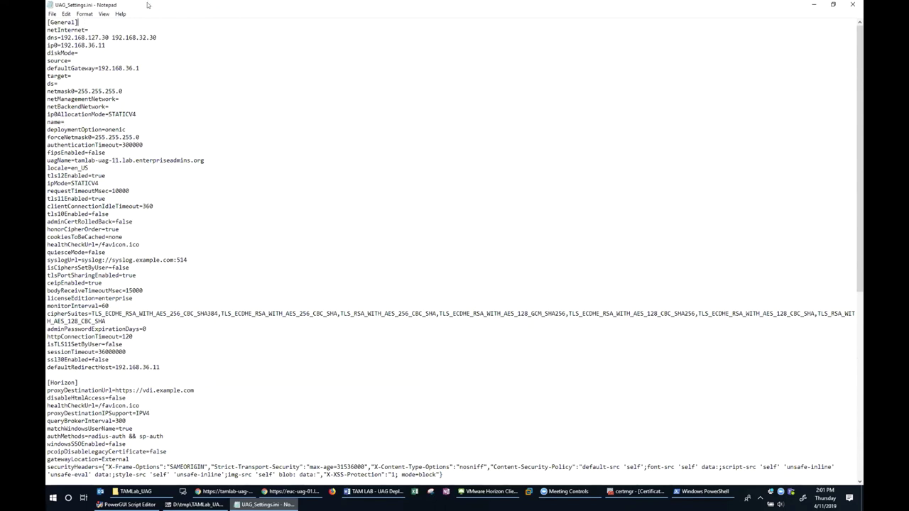
key(super+Right)
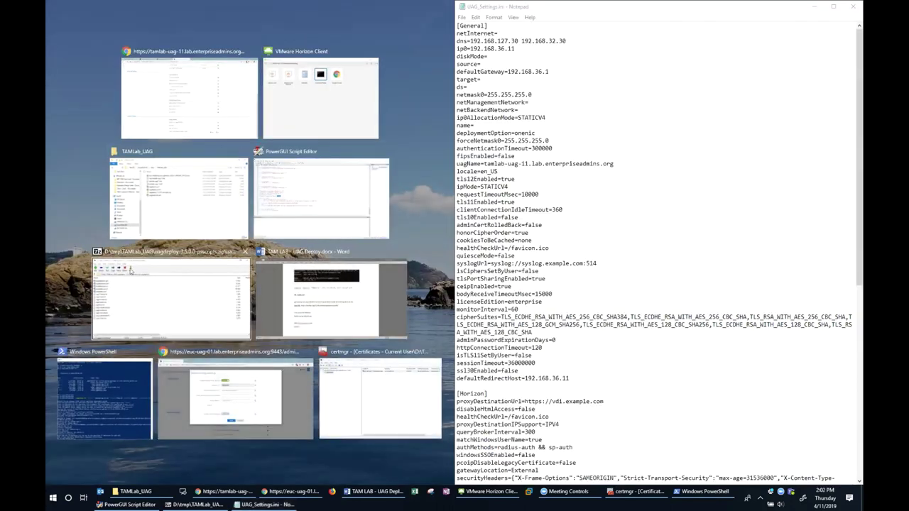
Open tamlab-uag-11.ini from TAMLab_UAG in Notepad, snapped in the left half
click(154, 219)
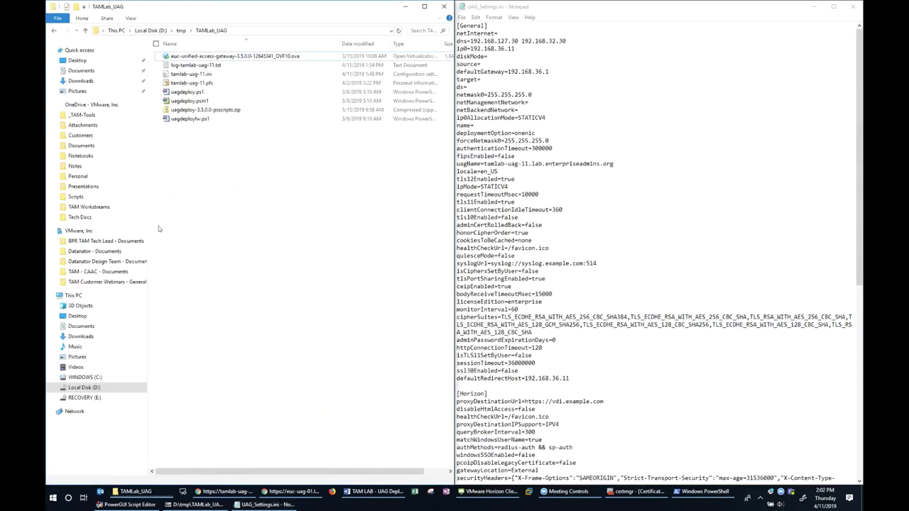
click(199, 73)
key(Return)
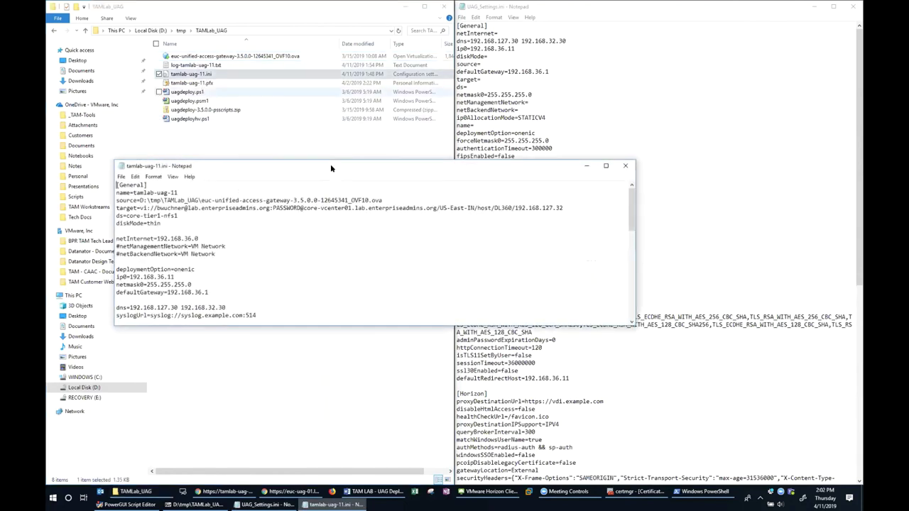
click(586, 166)
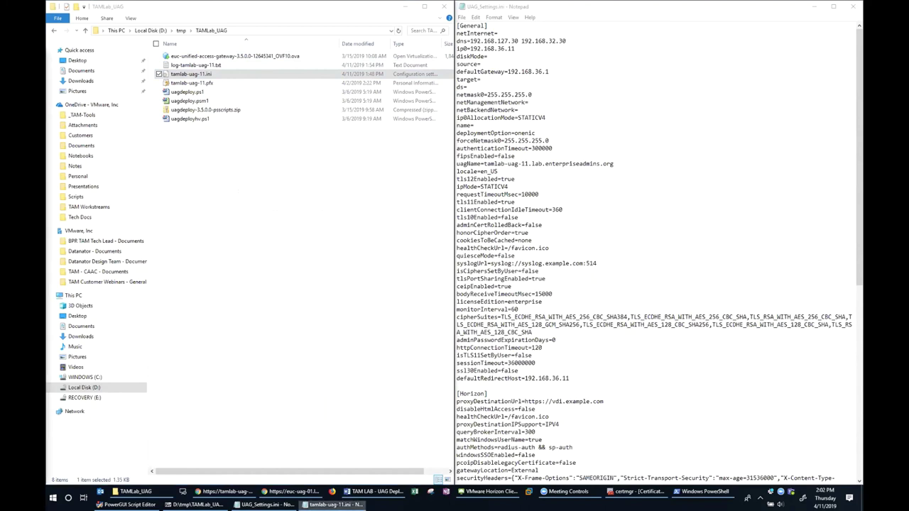
click(532, 202)
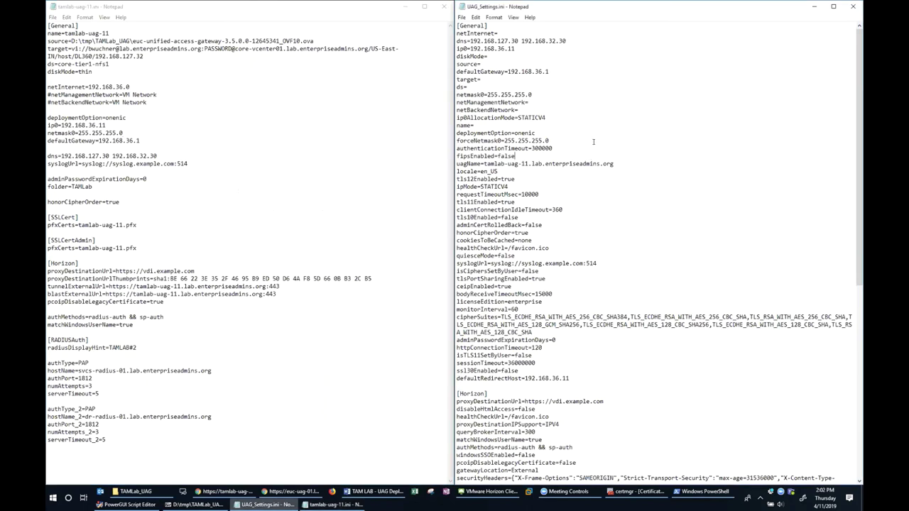
Compare tamlab-uag-11.ini with UAG_Settings.ini, then return to the gateway admin page
click(271, 168)
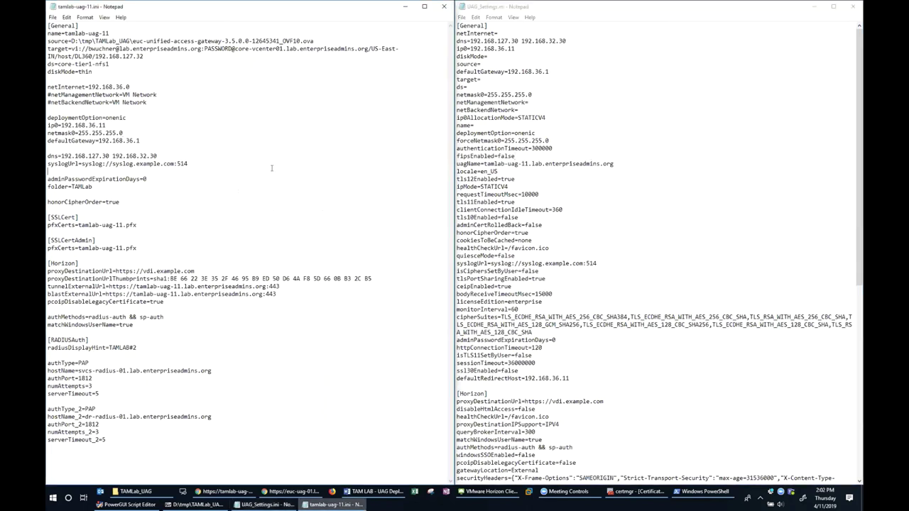
click(539, 209)
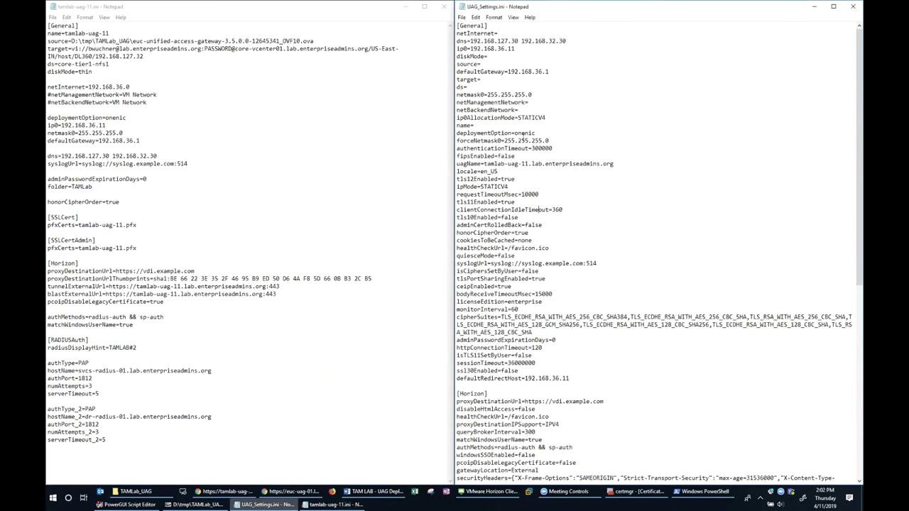
click(232, 492)
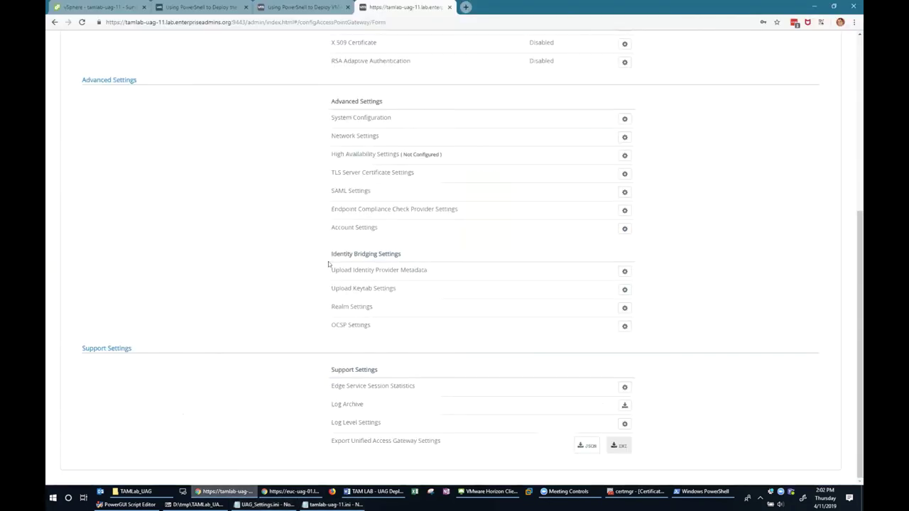
Look up the target parameter's entry in the VMware Communities documentation tab
click(205, 7)
click(302, 7)
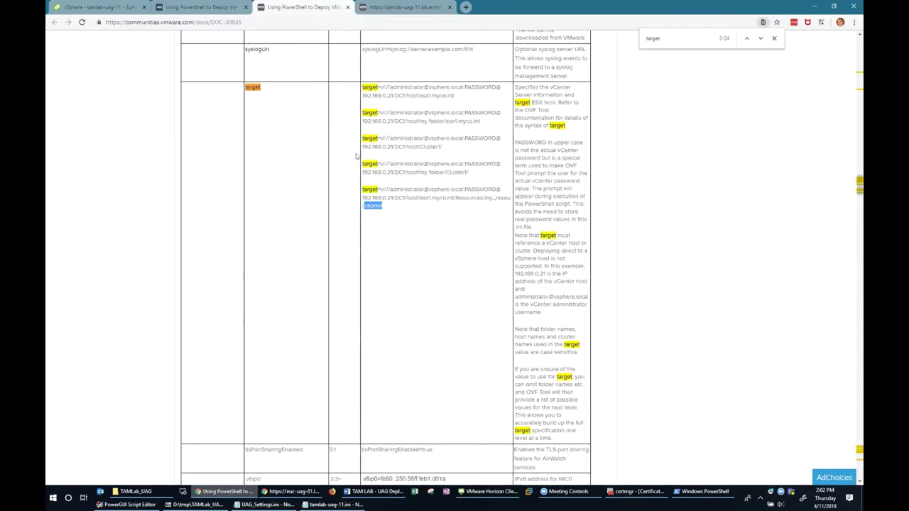
scroll(376, 211, up, 3)
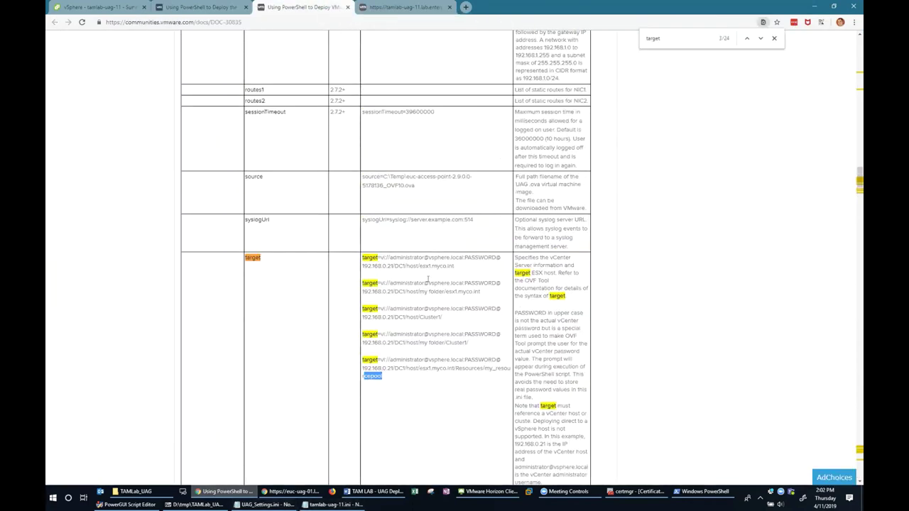
Bring UAG_Settings.ini and tamlab-uag-11.ini back to the front in Notepad
click(262, 505)
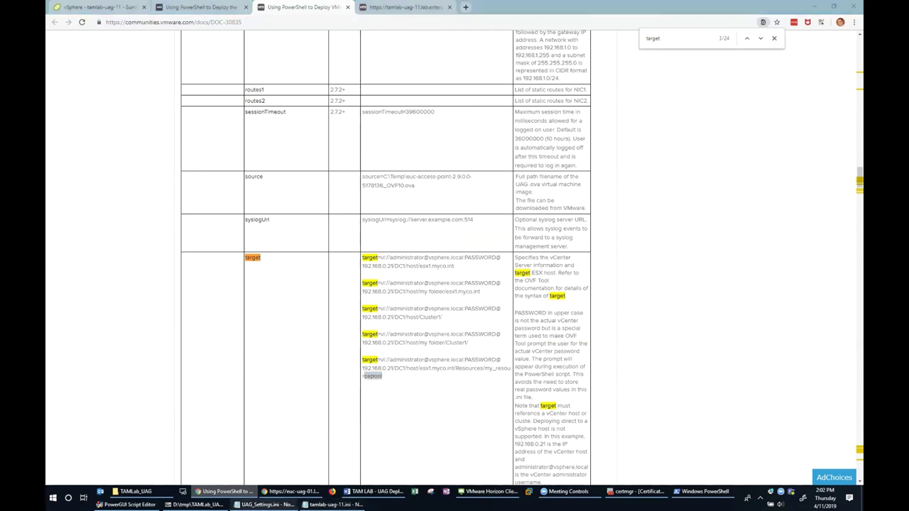
click(334, 504)
scroll(659, 253, down, 6)
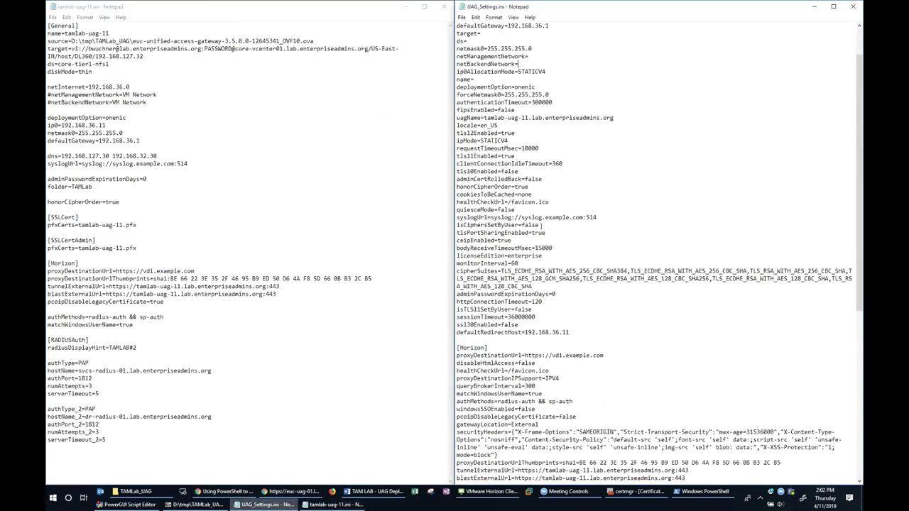
scroll(526, 371, down, 6)
click(541, 214)
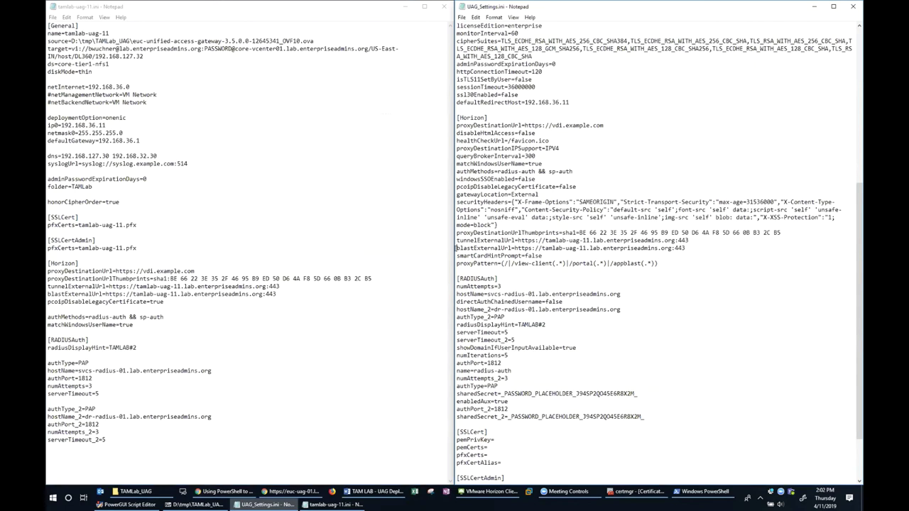
drag(456, 248, 699, 248)
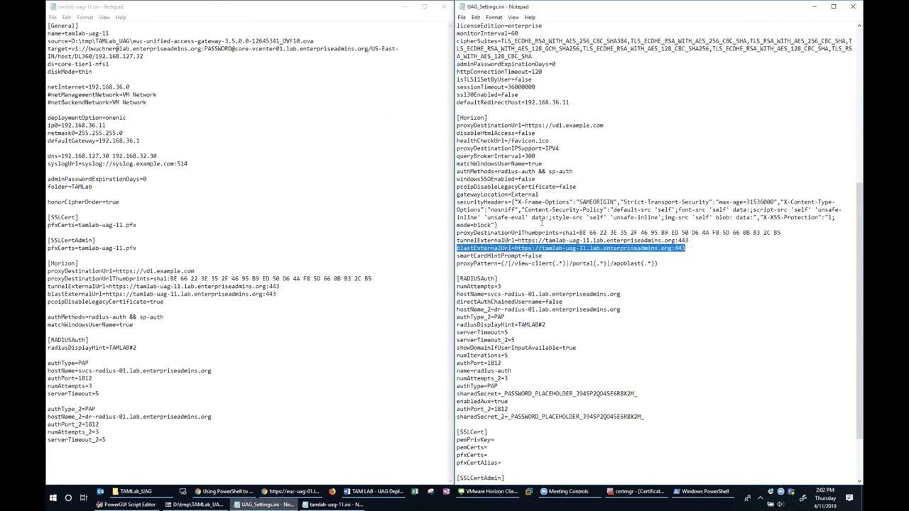
scroll(650, 340, down, 3)
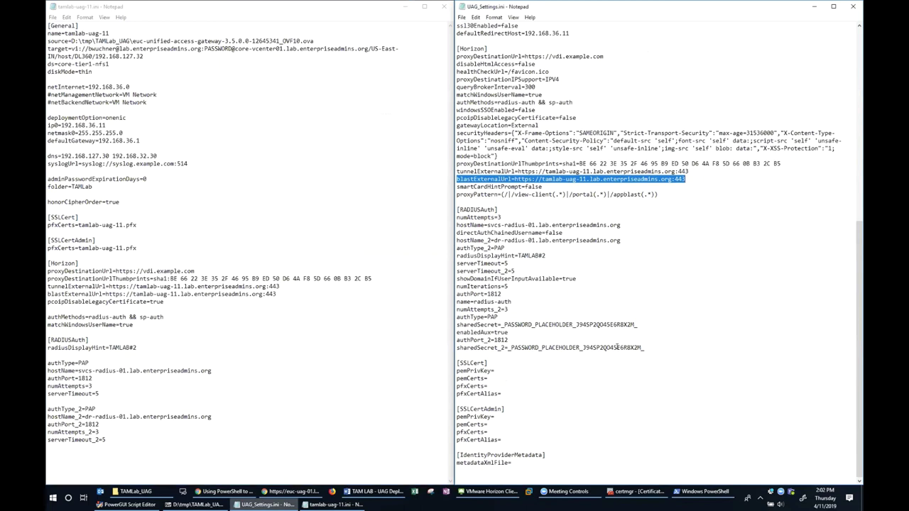
drag(480, 324, 657, 323)
click(657, 323)
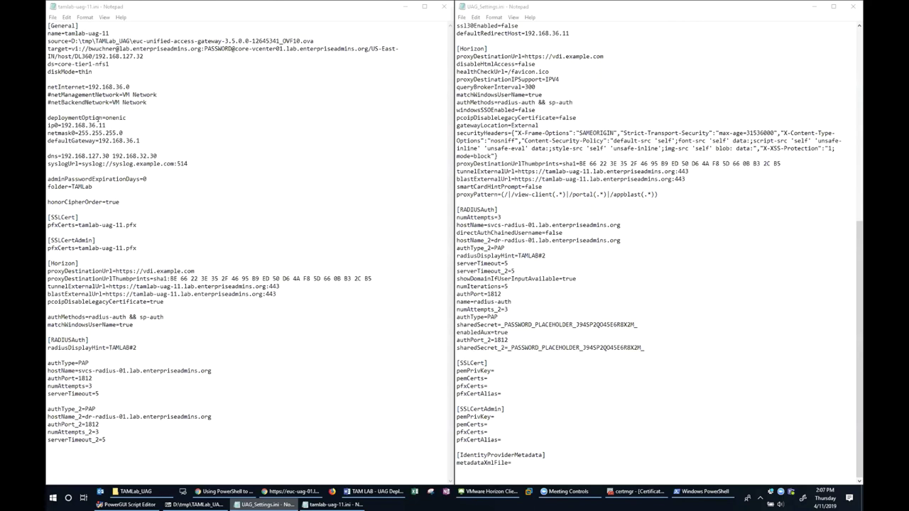
drag(108, 32, 64, 32)
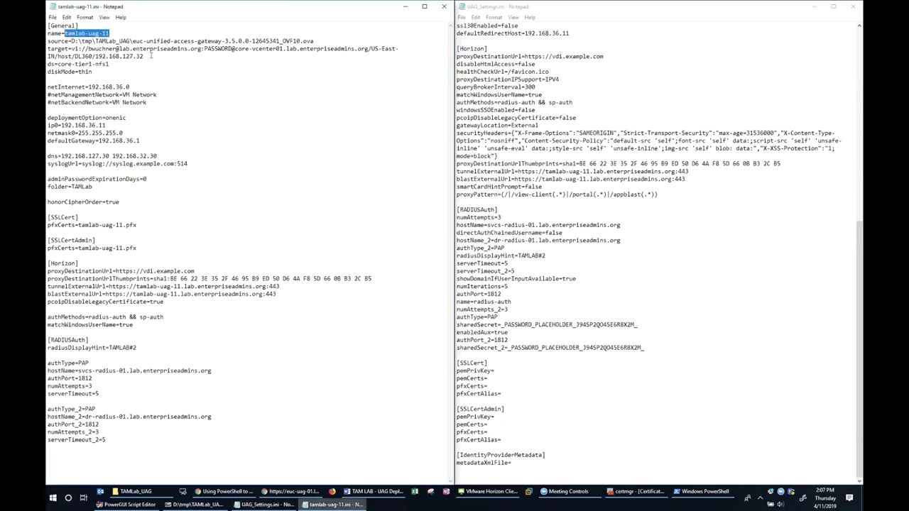